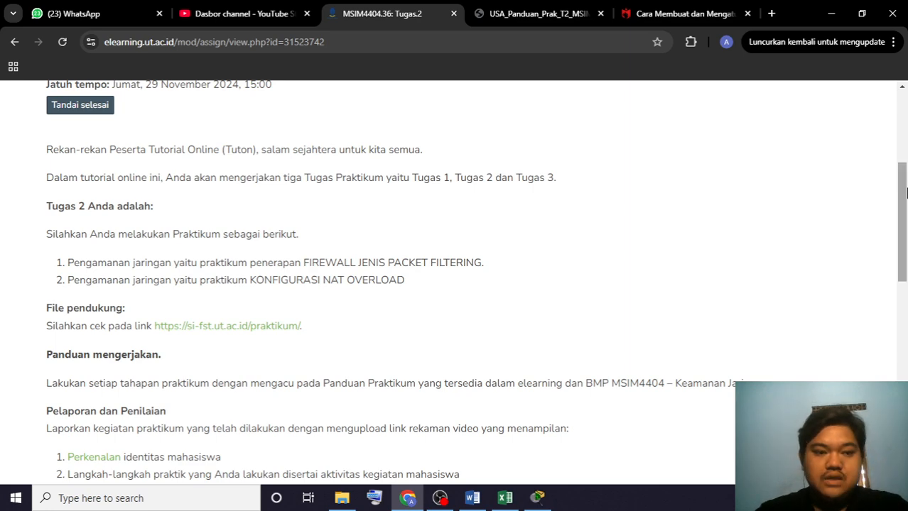
- Read the Tugas 2 assignment brief, then the practicum guide's preparation stage with the Firewall-ACL topology
{"action": "mouse_move", "coordinate": [906, 191]}
{"action": "left_mouse_down"}
{"action": "mouse_move", "coordinate": [906, 168]}
{"action": "mouse_move", "coordinate": [904, 175]}
{"action": "left_mouse_up"}
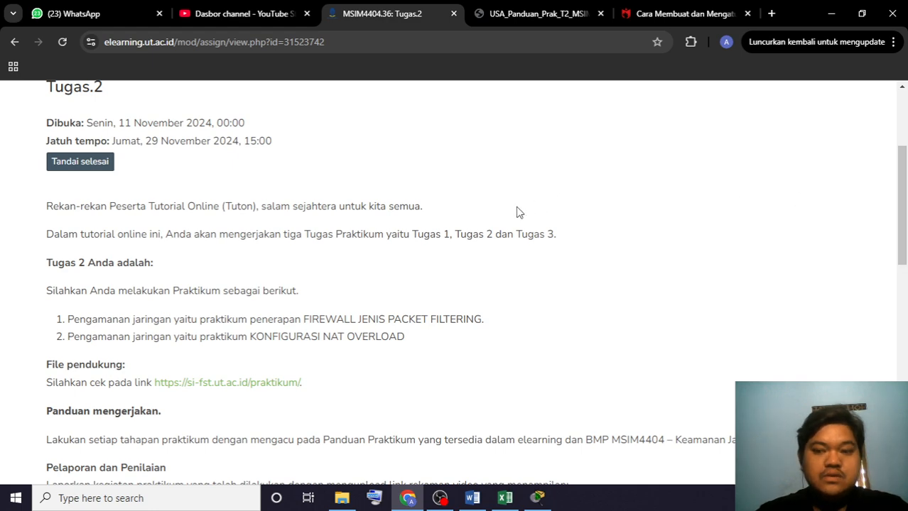
{"action": "left_click_drag", "start_coordinate": [906, 186], "coordinate": [905, 196]}
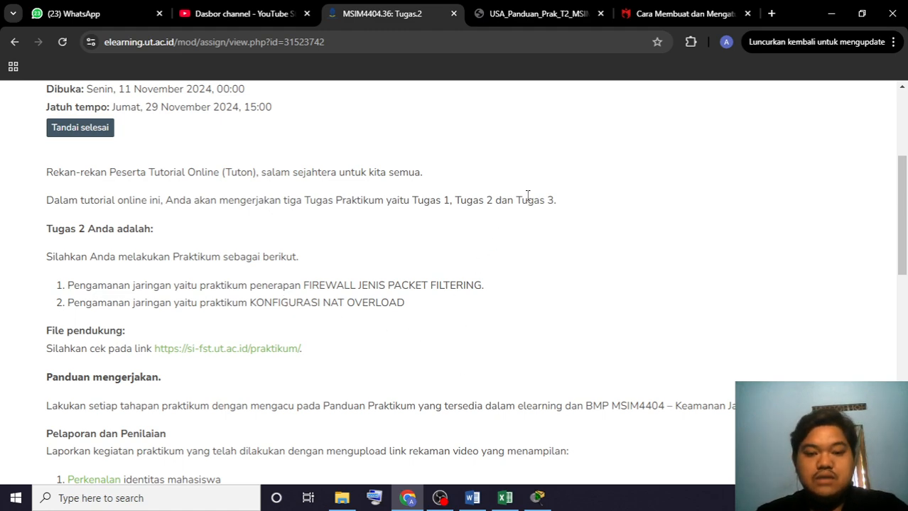
{"action": "left_click", "coordinate": [545, 10]}
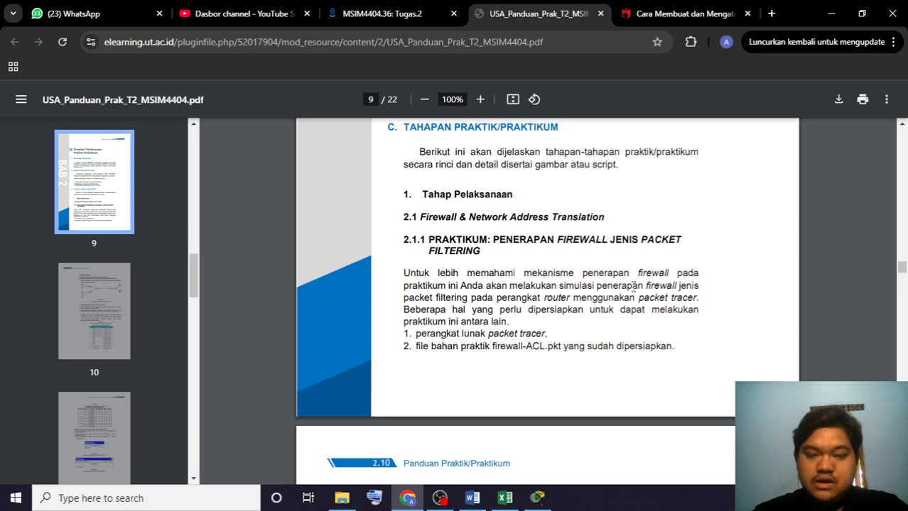
{"action": "scroll", "coordinate": [632, 285], "scroll_direction": "down", "scroll_amount": 1}
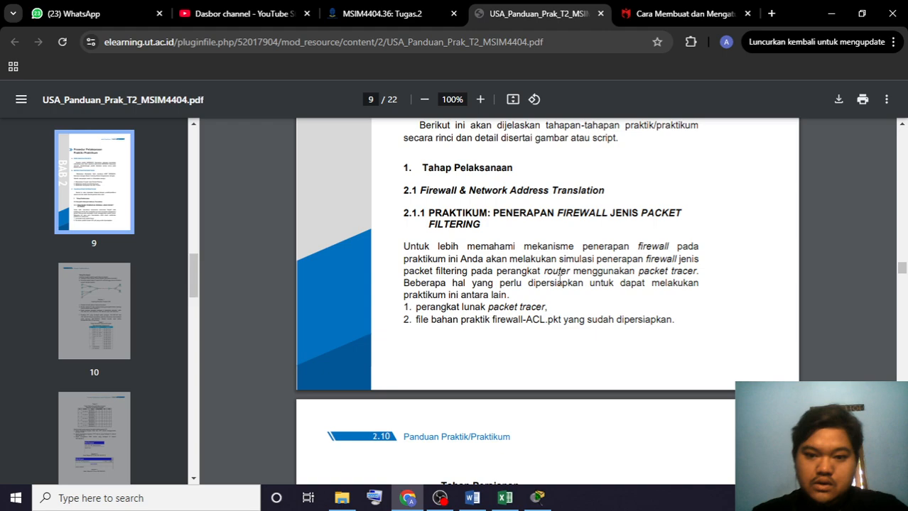
{"action": "scroll", "coordinate": [559, 281], "scroll_direction": "down", "scroll_amount": 15}
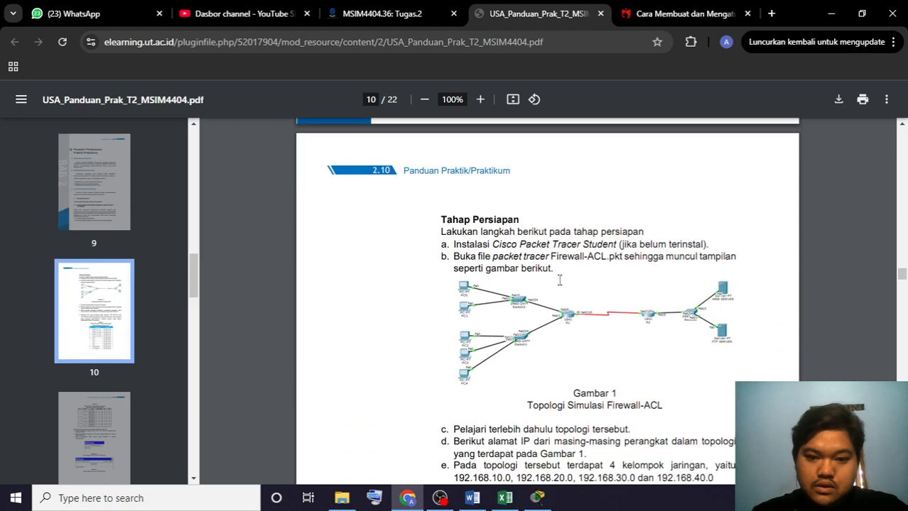
{"action": "scroll", "coordinate": [560, 281], "scroll_direction": "up", "scroll_amount": 2}
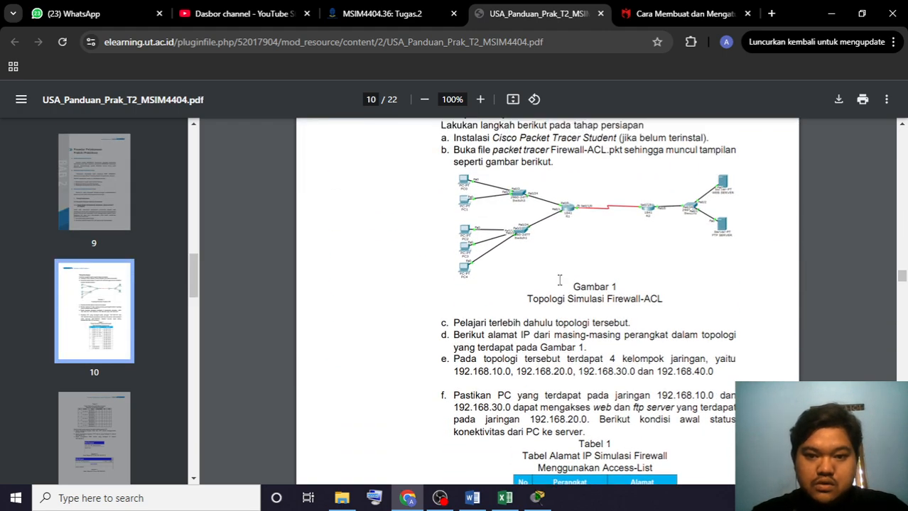
{"action": "scroll", "coordinate": [559, 281], "scroll_direction": "up", "scroll_amount": 1}
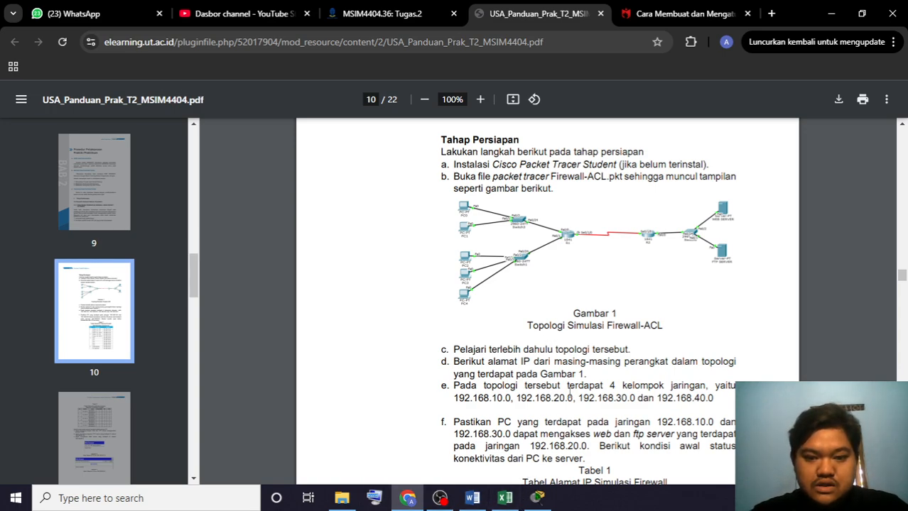
{"action": "scroll", "coordinate": [570, 386], "scroll_direction": "down", "scroll_amount": 1}
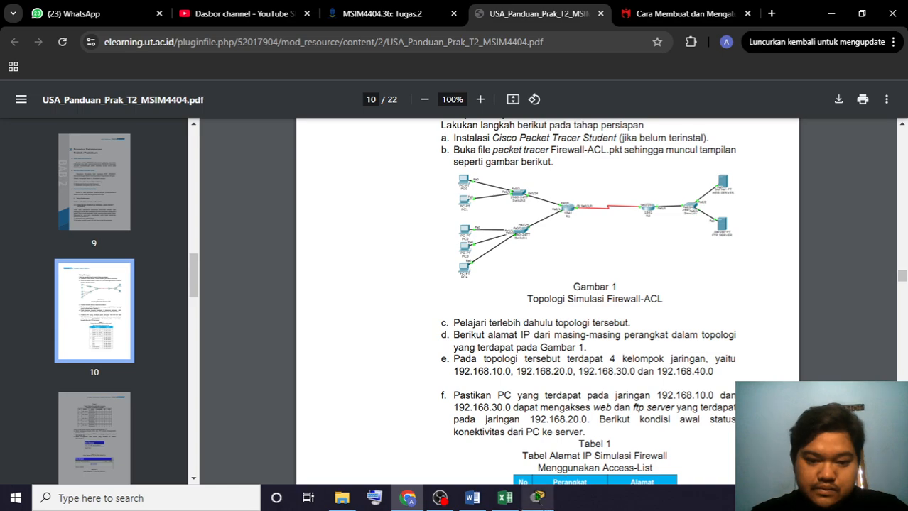
- Compare the topology open in Cisco Packet Tracer with the guide's figure, and read the guide's IP address and pre-firewall connectivity tables
{"action": "mouse_move", "coordinate": [538, 498]}
{"action": "left_click", "coordinate": [596, 444]}
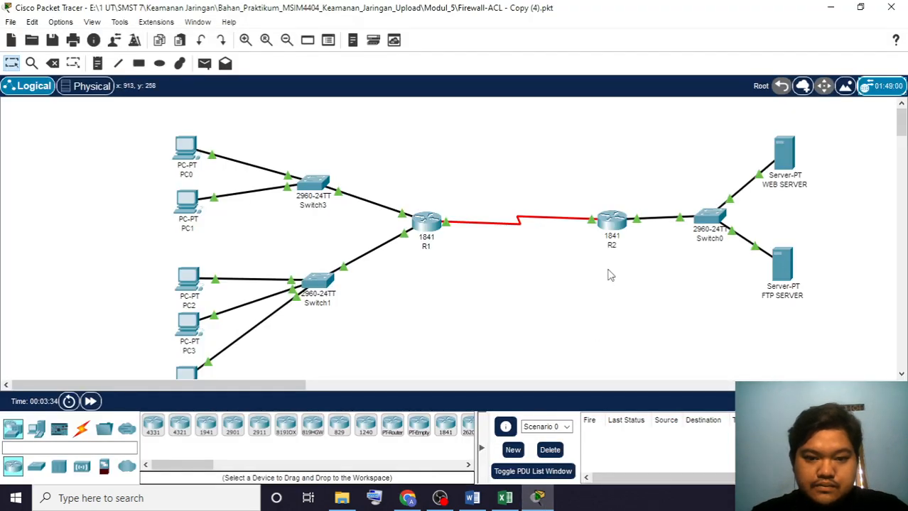
{"action": "key", "text": "alt+Tab"}
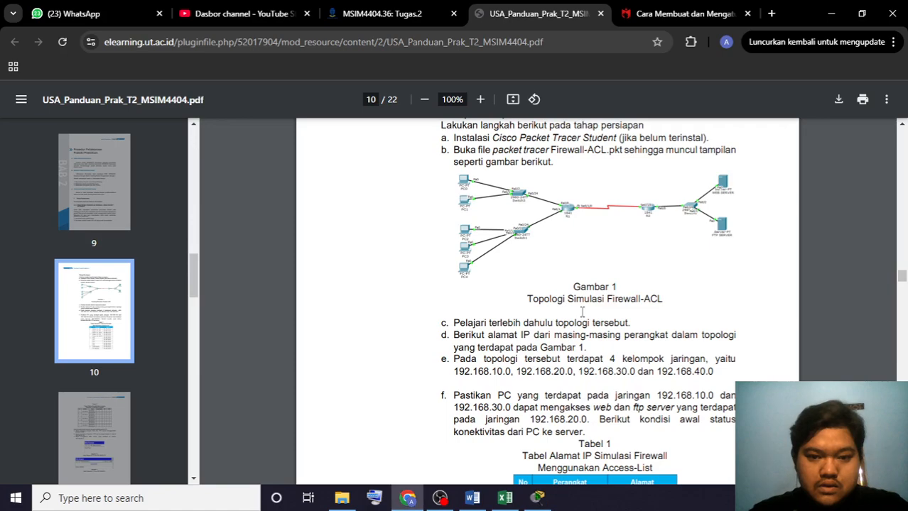
{"action": "scroll", "coordinate": [527, 262], "scroll_direction": "up", "scroll_amount": 3}
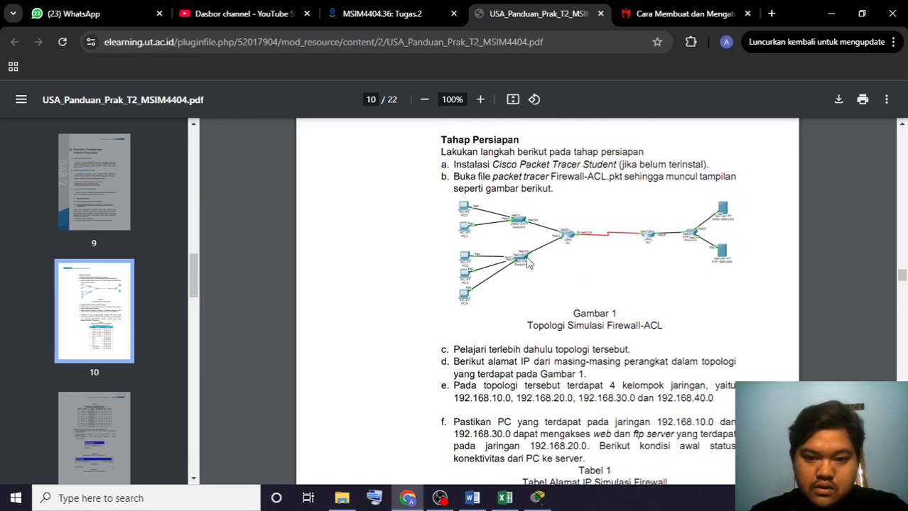
{"action": "scroll", "coordinate": [527, 262], "scroll_direction": "down", "scroll_amount": 4}
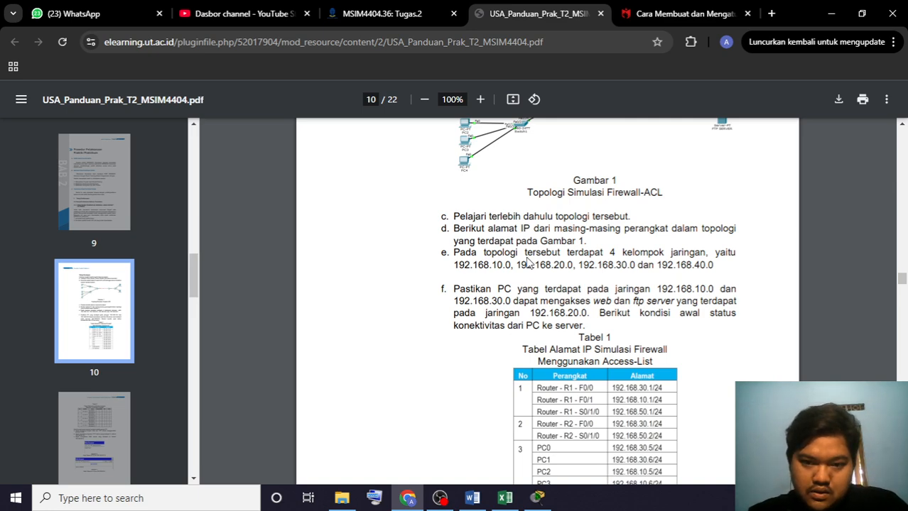
{"action": "scroll", "coordinate": [527, 263], "scroll_direction": "down", "scroll_amount": 1}
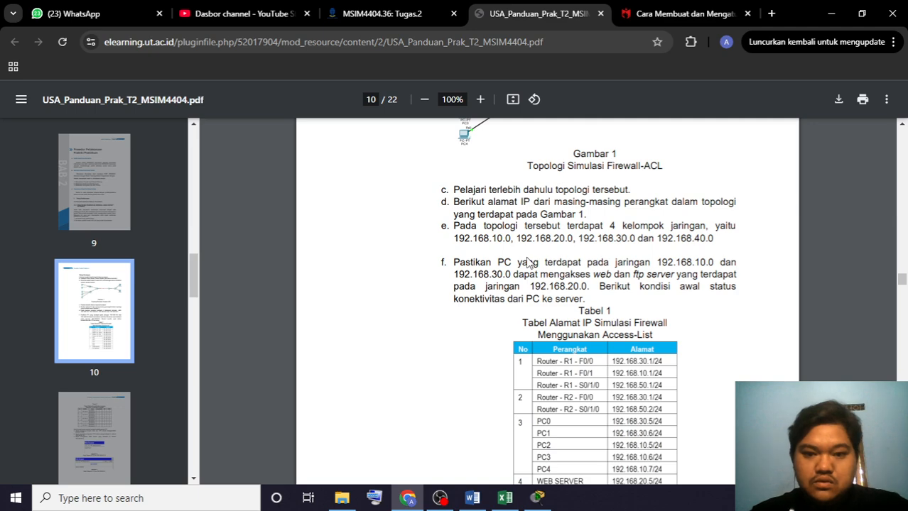
{"action": "scroll", "coordinate": [528, 262], "scroll_direction": "down", "scroll_amount": 2}
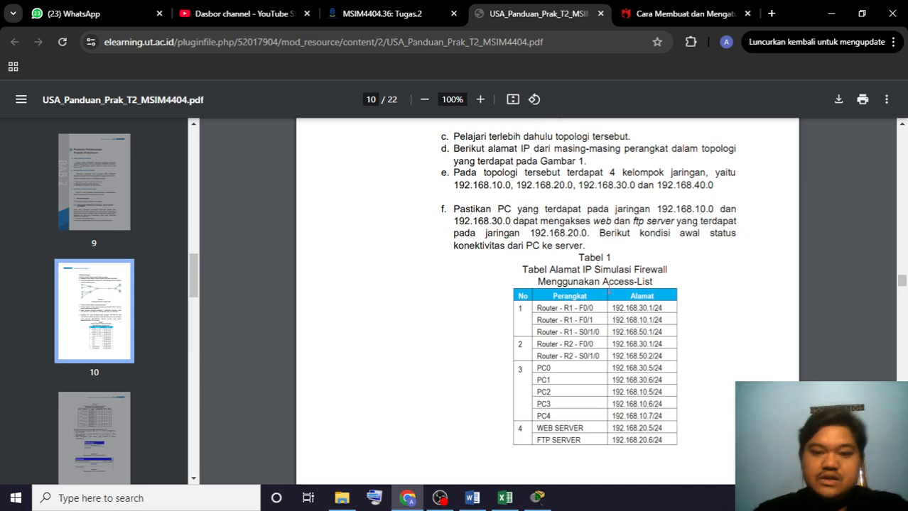
{"action": "scroll", "coordinate": [595, 304], "scroll_direction": "down", "scroll_amount": 2}
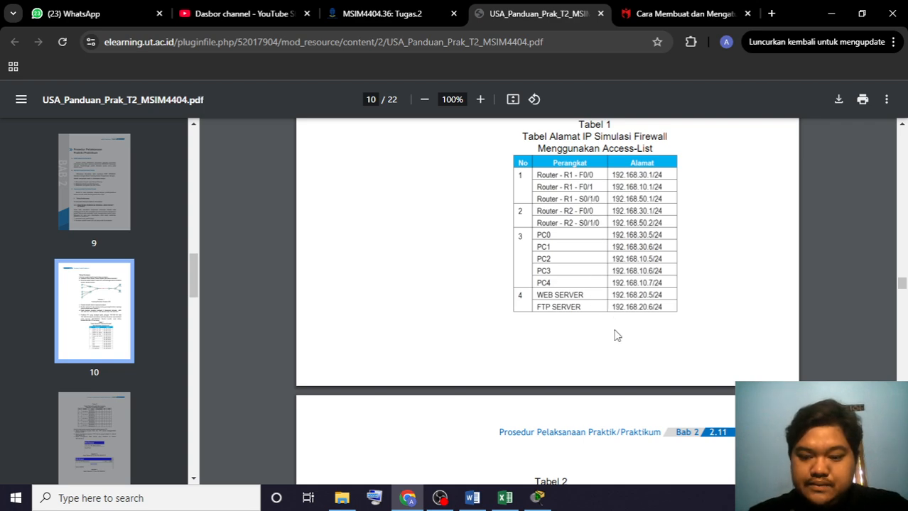
{"action": "scroll", "coordinate": [616, 335], "scroll_direction": "down", "scroll_amount": 5}
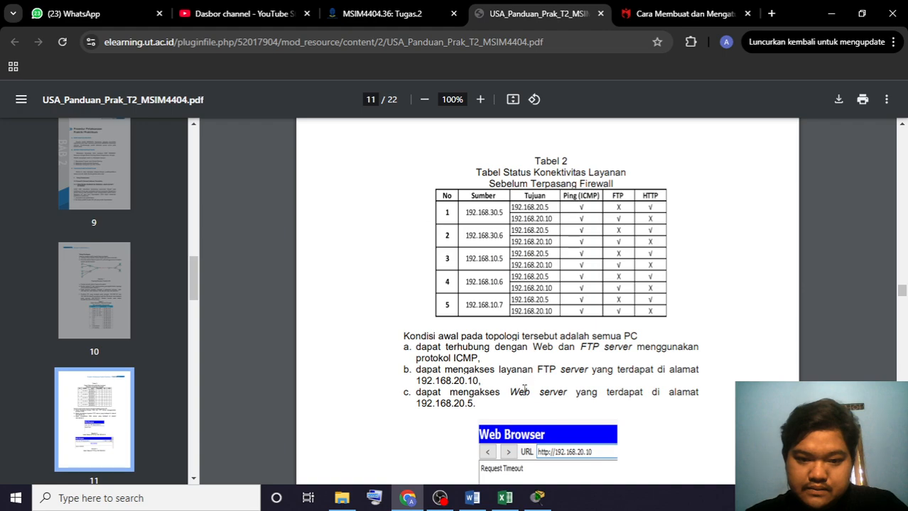
- Switch to Cisco Packet Tracer and delete the serial link between routers R1 and R2
{"action": "key", "text": "alt+Tab"}
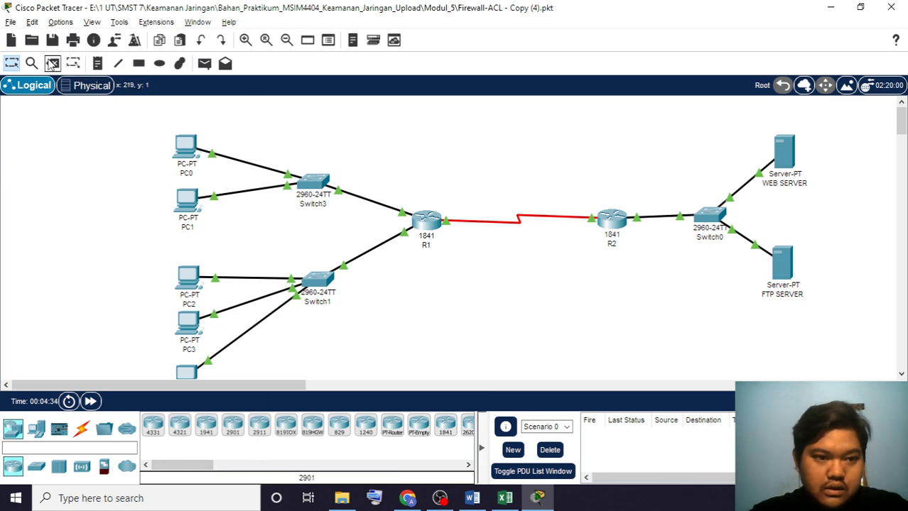
{"action": "left_click", "coordinate": [52, 63]}
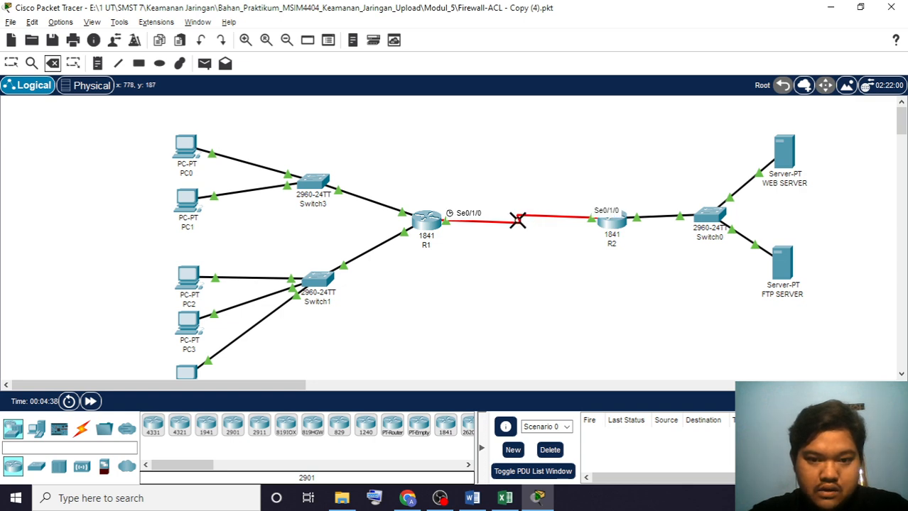
{"action": "left_click", "coordinate": [517, 220]}
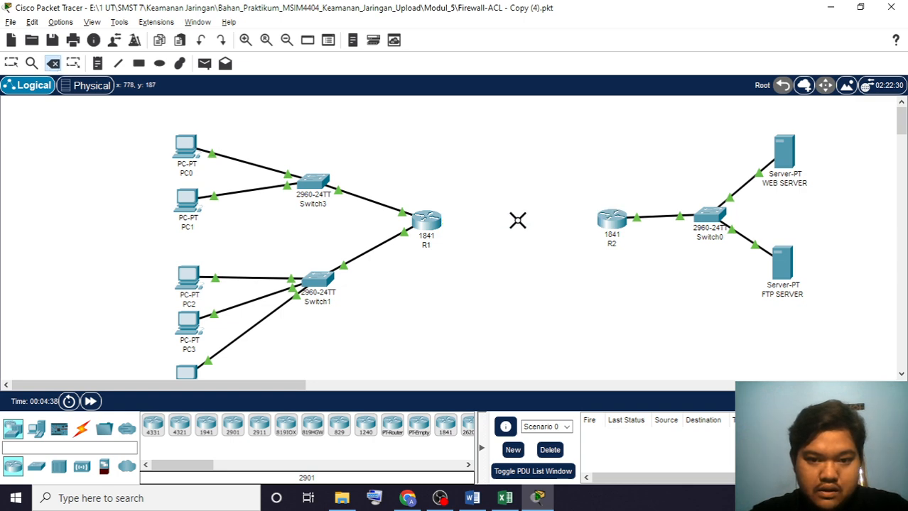
{"action": "left_click", "coordinate": [11, 65]}
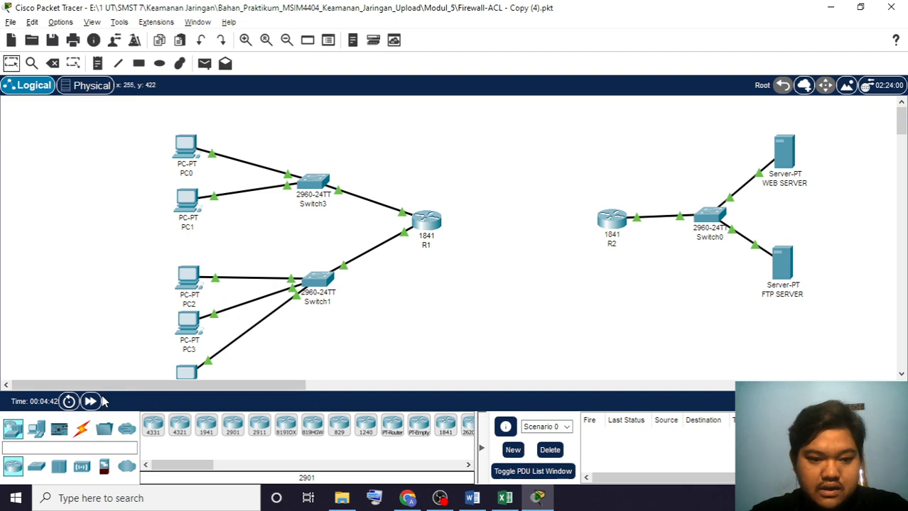
- Connect R2's Serial0/1/0 port to R1's Serial0/1/0 port with a Serial DTE cable
{"action": "left_click", "coordinate": [83, 428]}
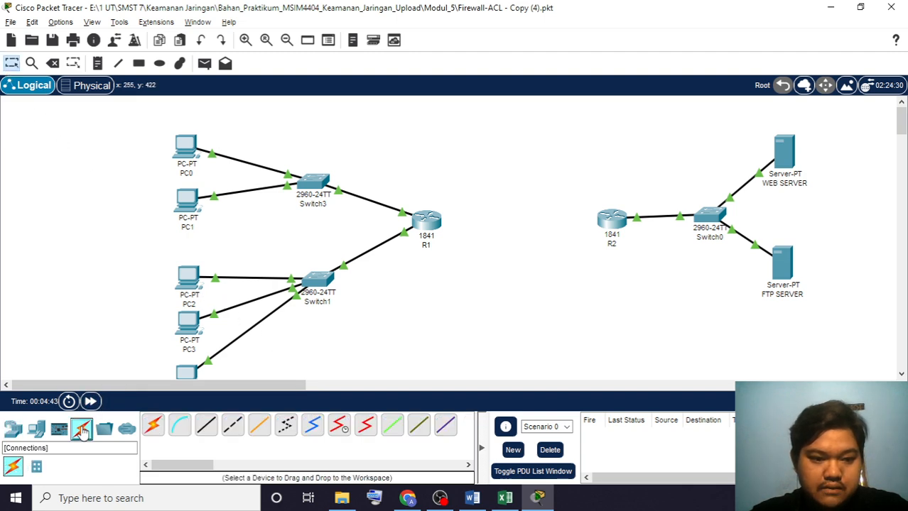
{"action": "left_click", "coordinate": [366, 426]}
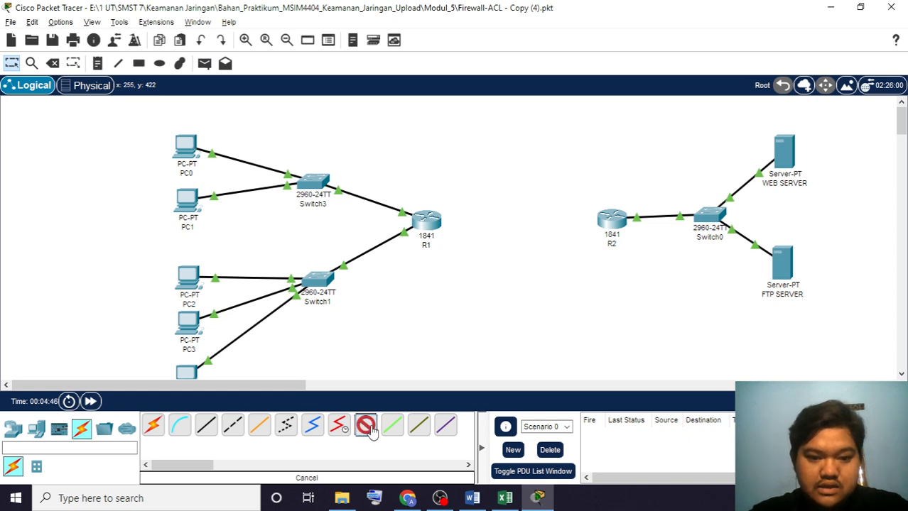
{"action": "left_click", "coordinate": [612, 223]}
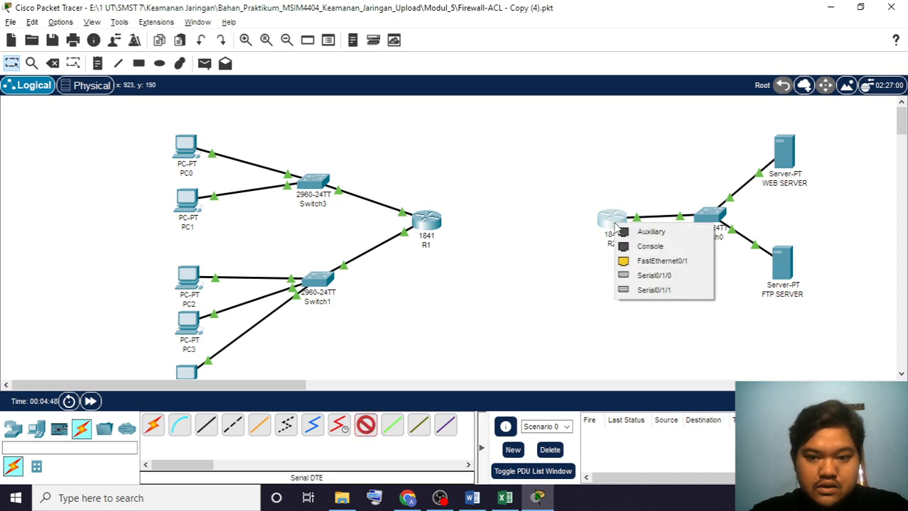
{"action": "left_click", "coordinate": [646, 280]}
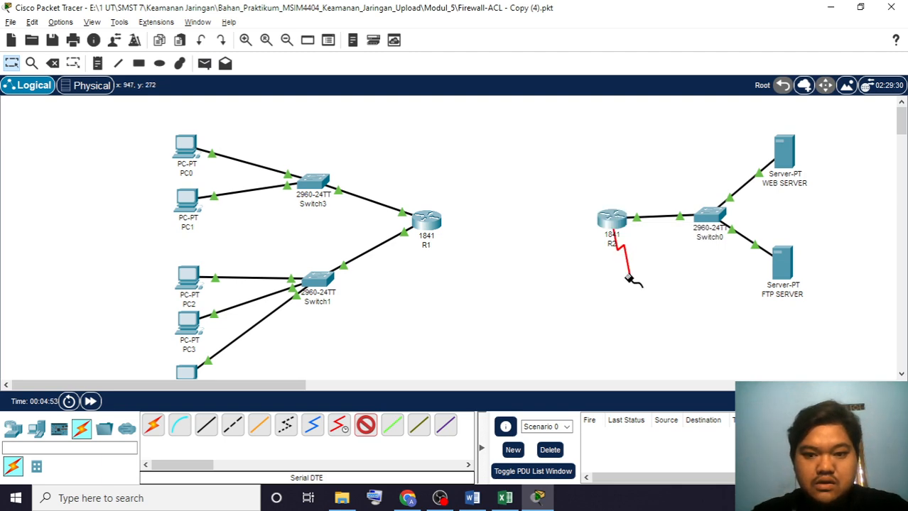
{"action": "left_click", "coordinate": [430, 225]}
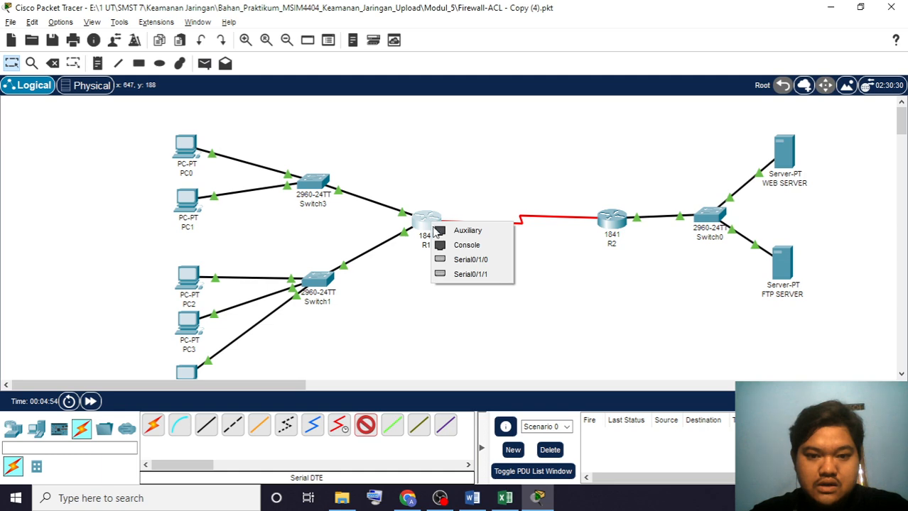
{"action": "left_click", "coordinate": [465, 261]}
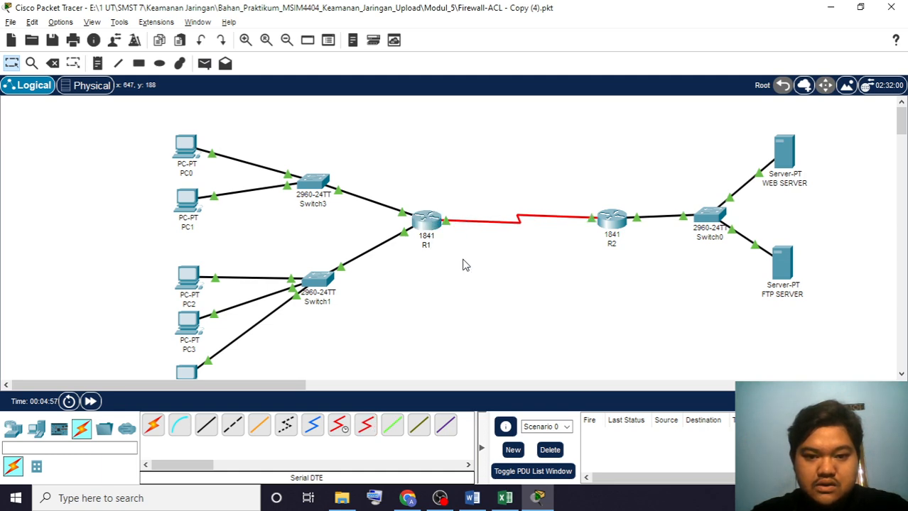
- Power off router R1, install a WIC-2T module in its empty slot, power it back on and close its window
{"action": "left_click", "coordinate": [433, 223]}
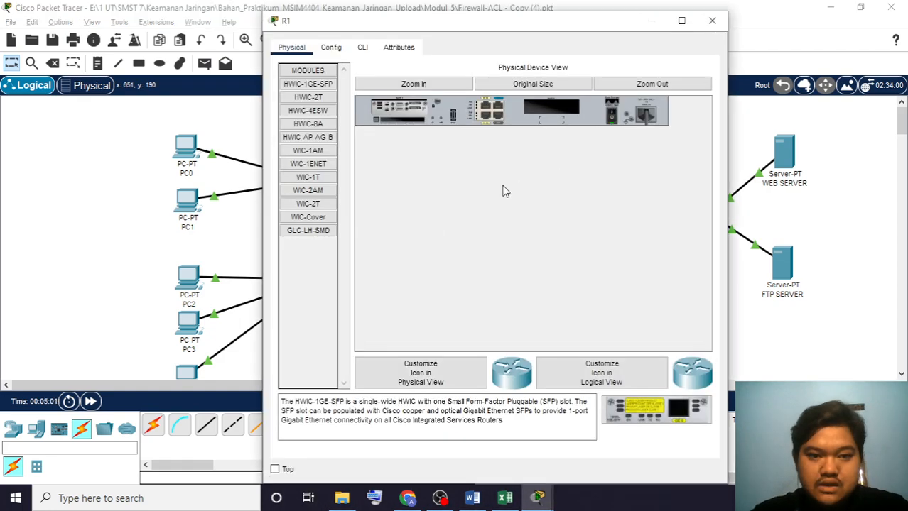
{"action": "left_click", "coordinate": [308, 203]}
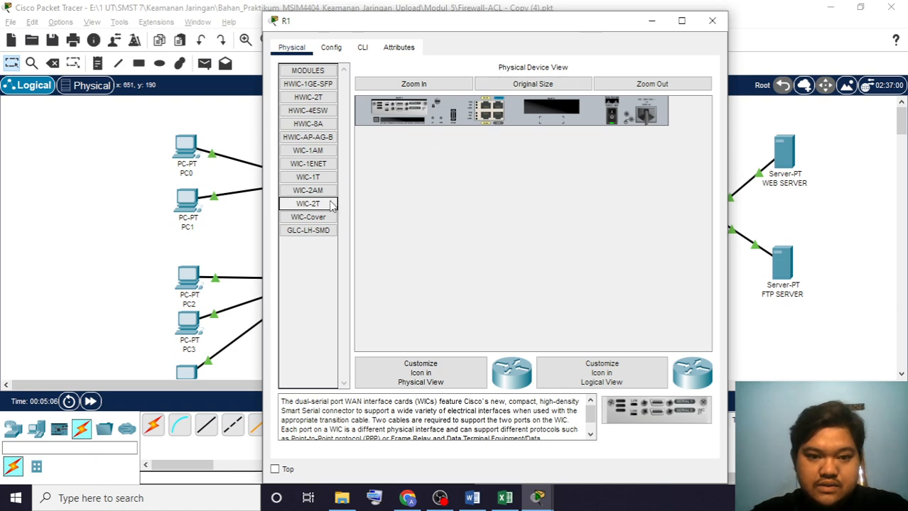
{"action": "left_click_drag", "start_coordinate": [325, 205], "coordinate": [612, 117]}
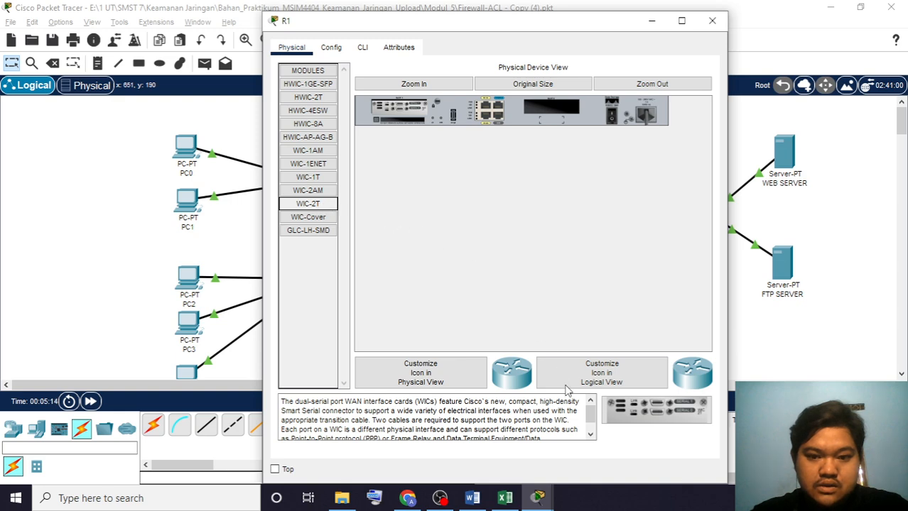
{"action": "left_click_drag", "start_coordinate": [637, 423], "coordinate": [556, 107]}
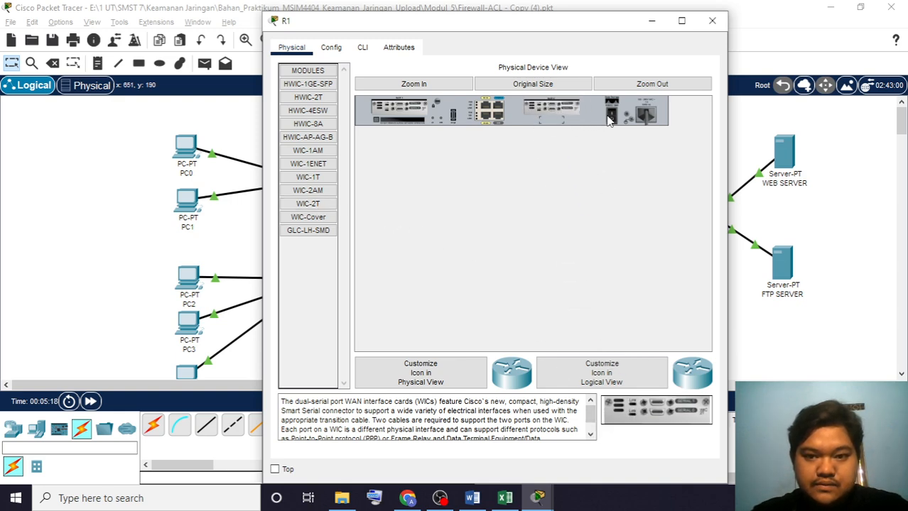
{"action": "left_click", "coordinate": [712, 20]}
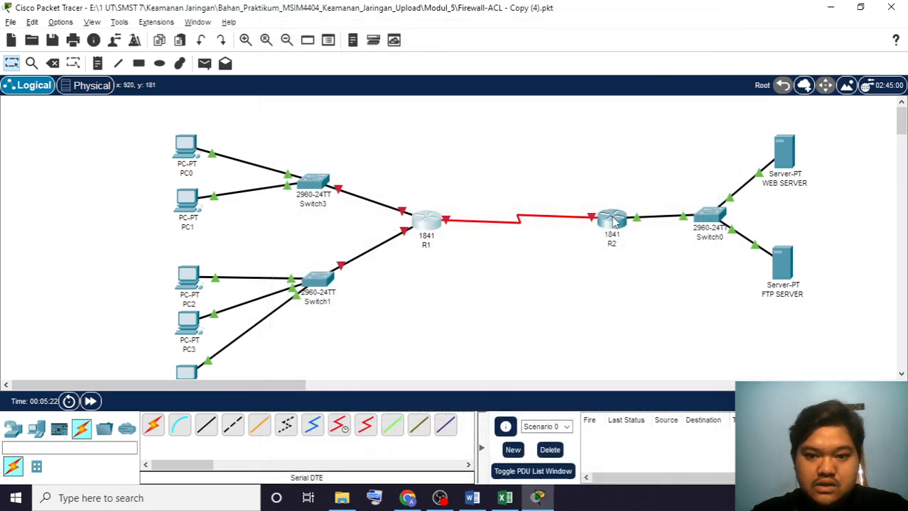
- Power off router R2, install a WIC-2T module in its empty slot and power it back on
{"action": "left_click", "coordinate": [613, 219]}
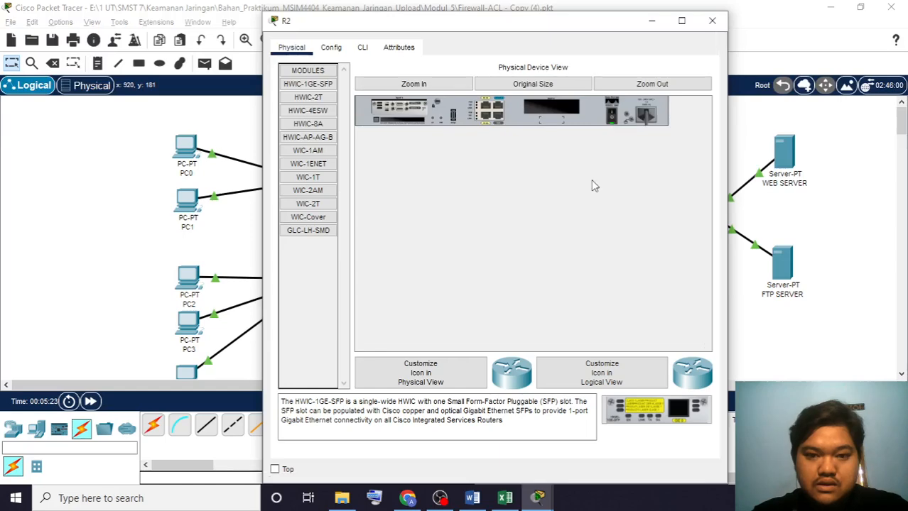
{"action": "left_click", "coordinate": [311, 204]}
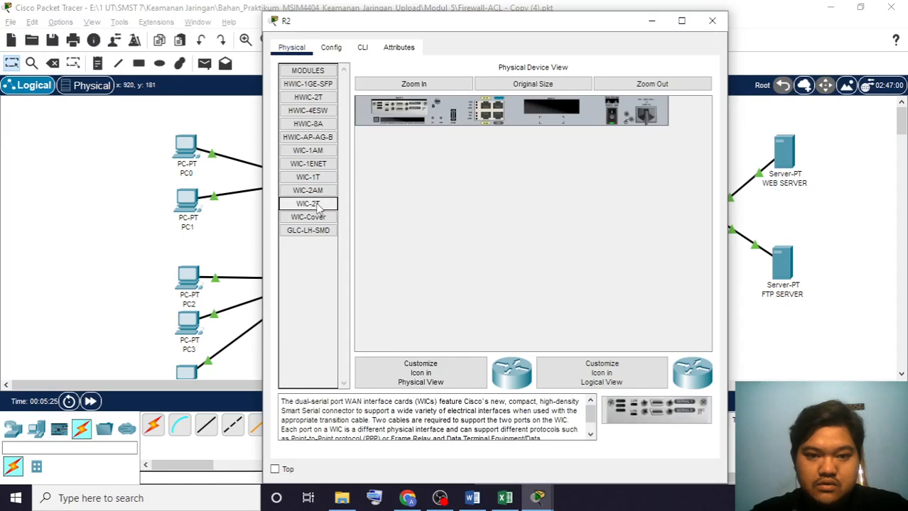
{"action": "left_click", "coordinate": [611, 118]}
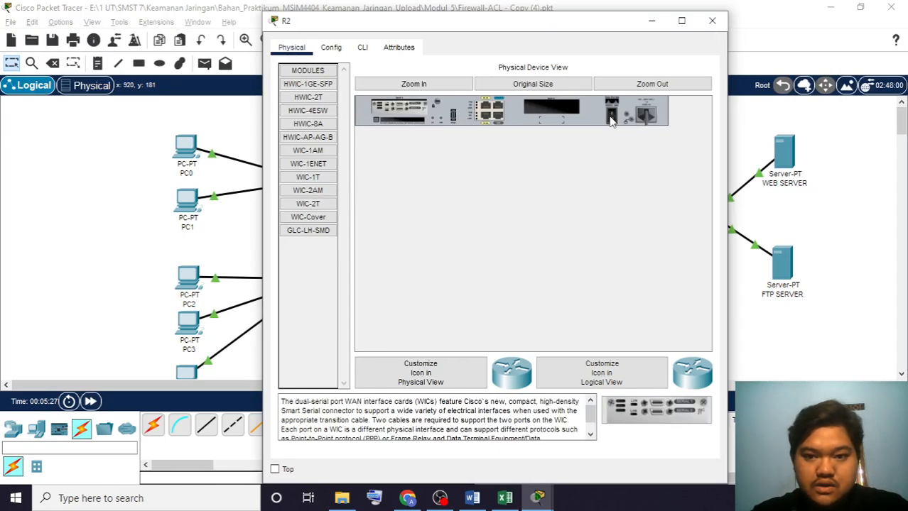
{"action": "left_click_drag", "start_coordinate": [656, 411], "coordinate": [556, 108]}
{"action": "left_click", "coordinate": [612, 116]}
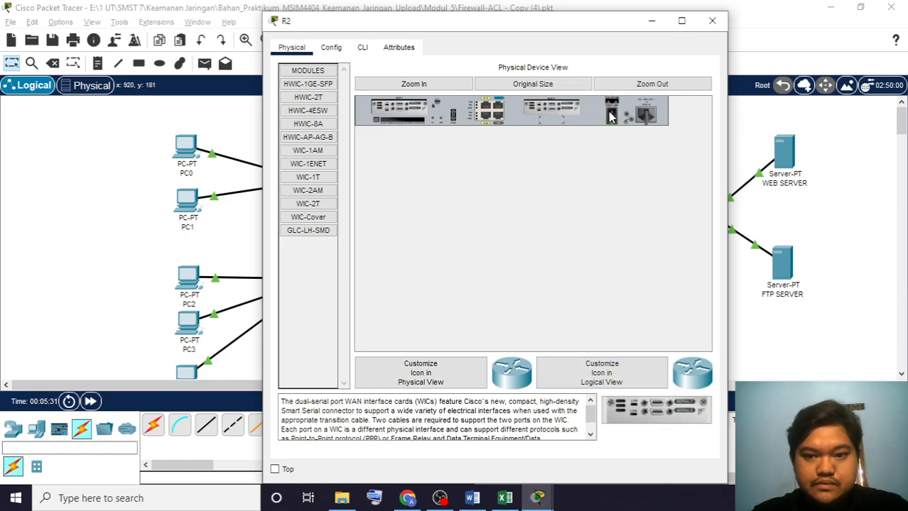
- Close R2's window and review Tabel 2 and the initial conditions in the PDF practicum guide for the pre-firewall service connectivity
{"action": "left_click", "coordinate": [712, 21]}
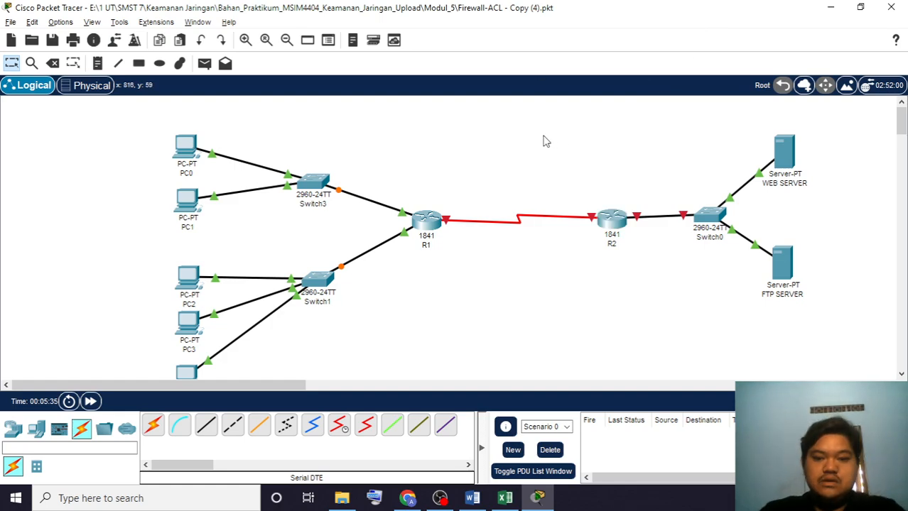
{"action": "key", "text": "alt+Tab"}
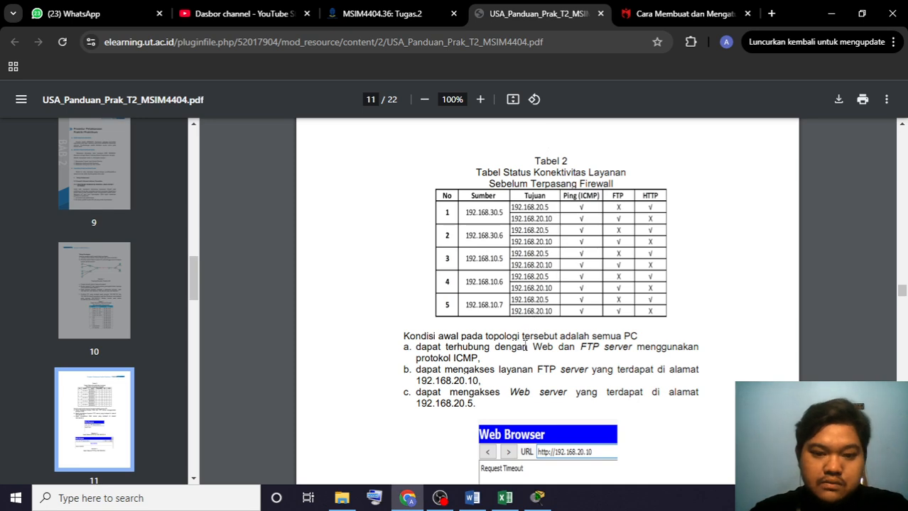
{"action": "scroll", "coordinate": [527, 334], "scroll_direction": "down", "scroll_amount": 4}
{"action": "scroll", "coordinate": [524, 346], "scroll_direction": "up", "scroll_amount": 3}
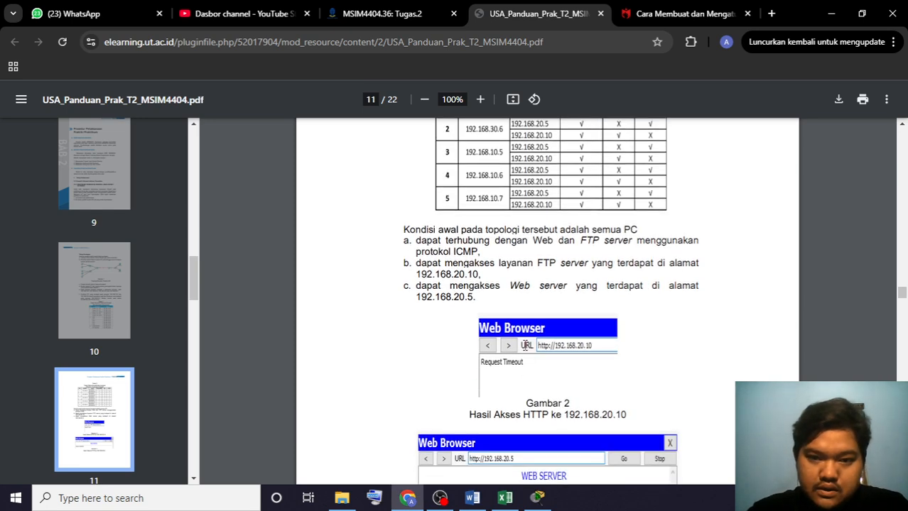
{"action": "scroll", "coordinate": [524, 346], "scroll_direction": "up", "scroll_amount": 2}
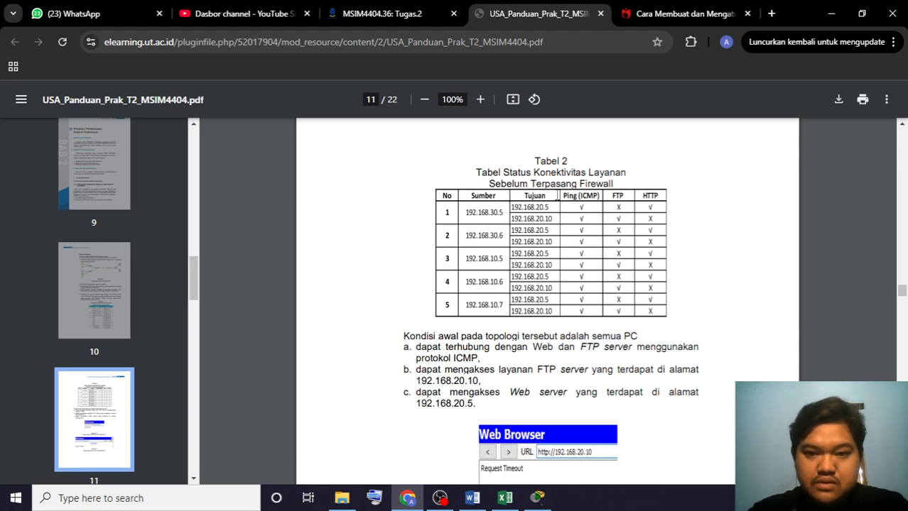
{"action": "key", "text": "alt+Tab"}
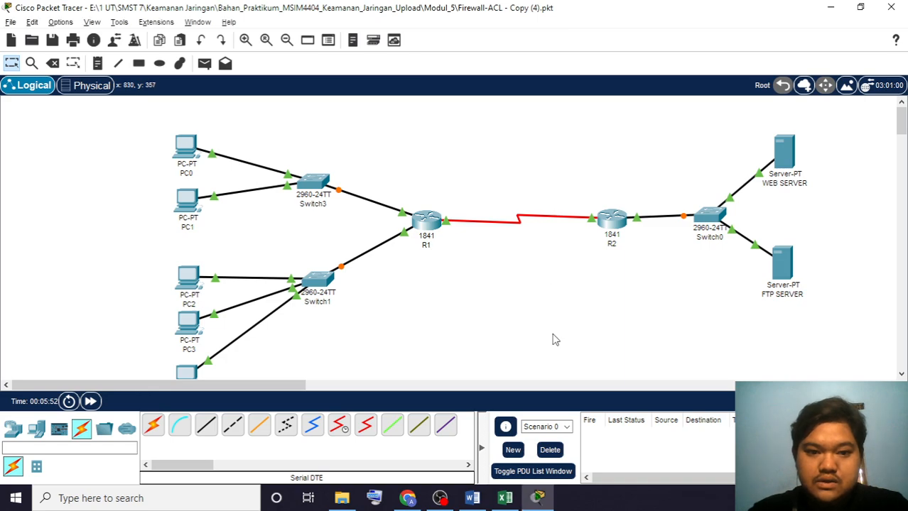
- Open PC0's Command Prompt and place its window beside Tabel 2 of the PDF guide
{"action": "left_click", "coordinate": [188, 149]}
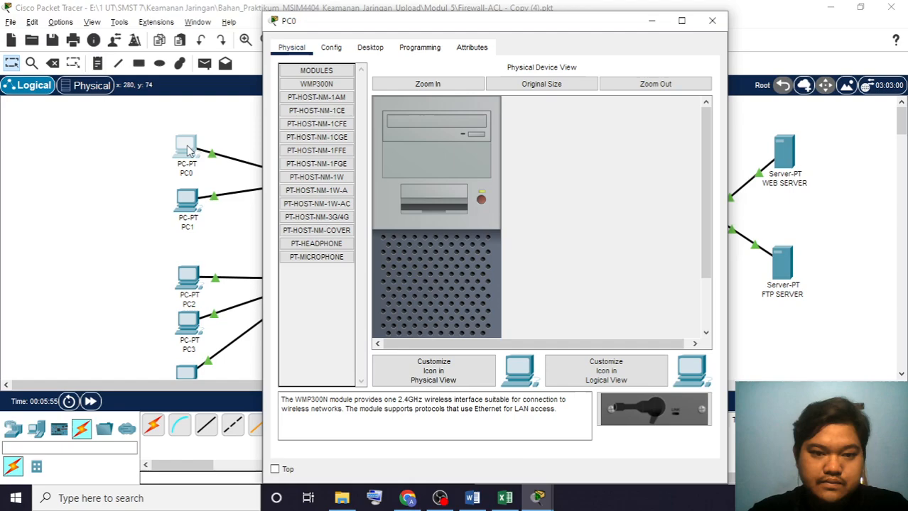
{"action": "left_click", "coordinate": [370, 48]}
{"action": "left_click", "coordinate": [548, 105]}
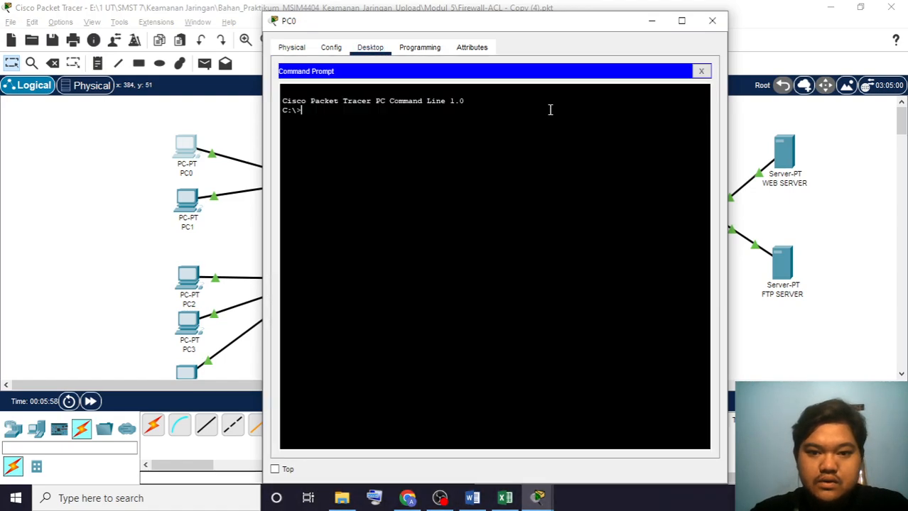
{"action": "key", "text": "alt+Tab"}
{"action": "left_click", "coordinate": [560, 158]}
{"action": "key", "text": "alt+Tab"}
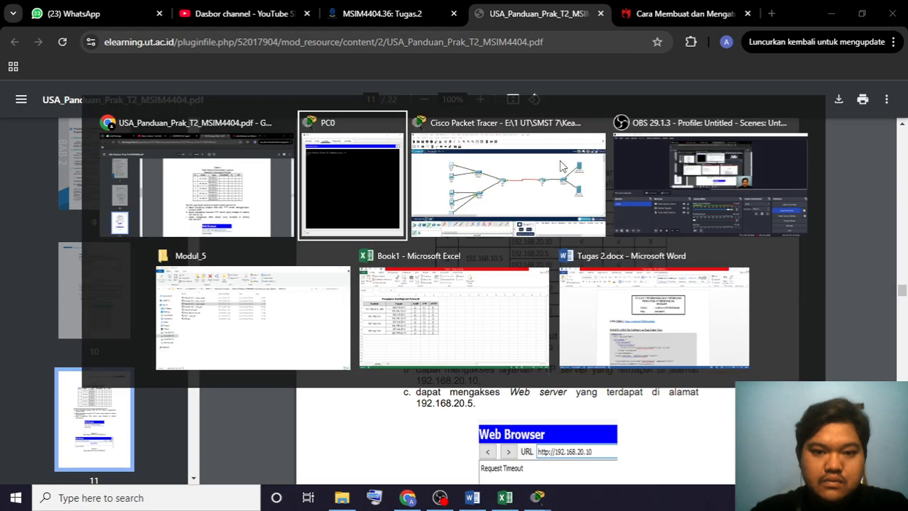
{"action": "left_click_drag", "start_coordinate": [554, 32], "coordinate": [277, 19]}
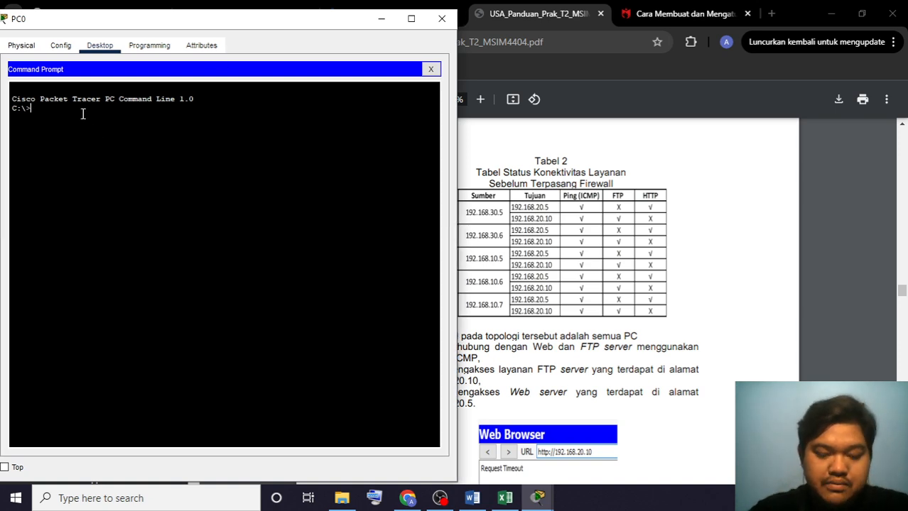
- Ping the web server at 192.168.20.5 from PC0's Command Prompt
{"action": "type", "text": "ping 192"}
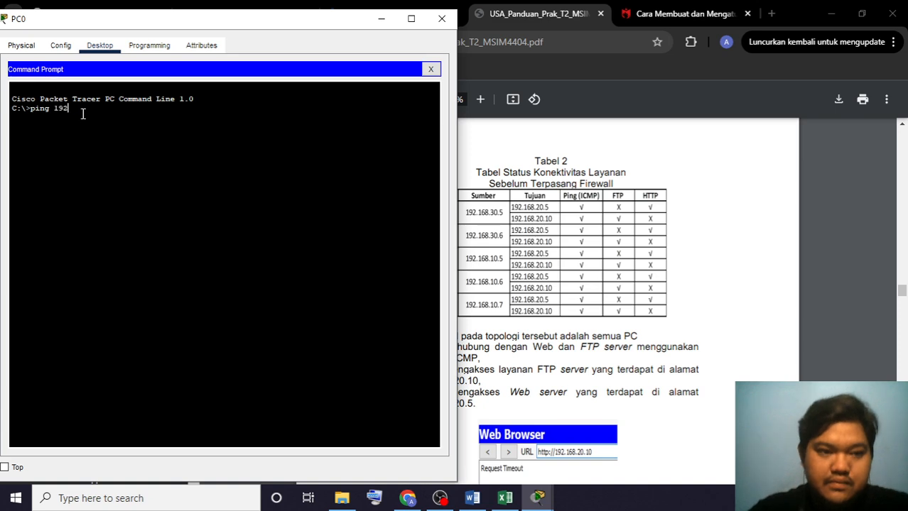
{"action": "type", "text": ".1"}
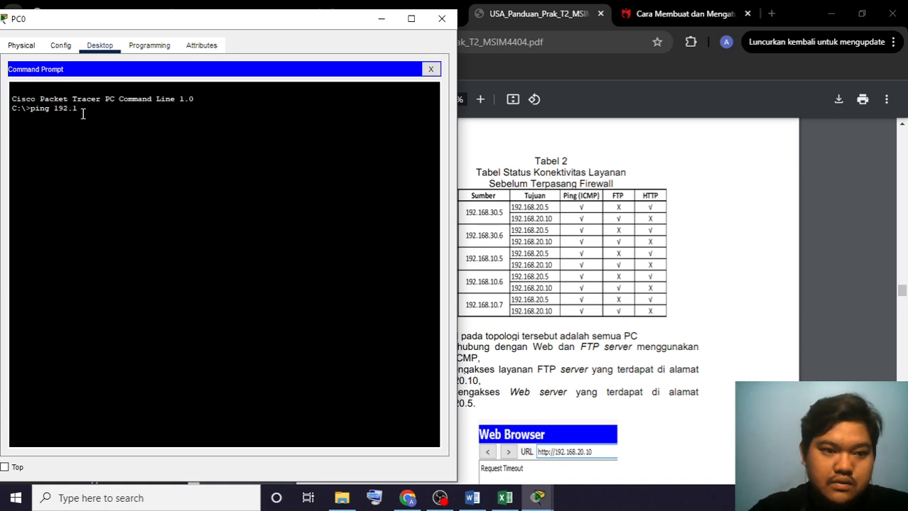
{"action": "type", "text": "68."}
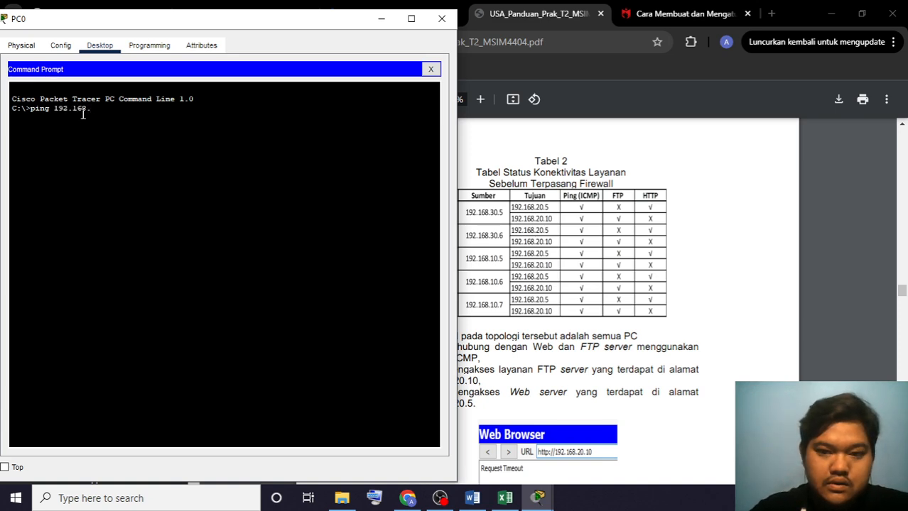
{"action": "type", "text": "20.5"}
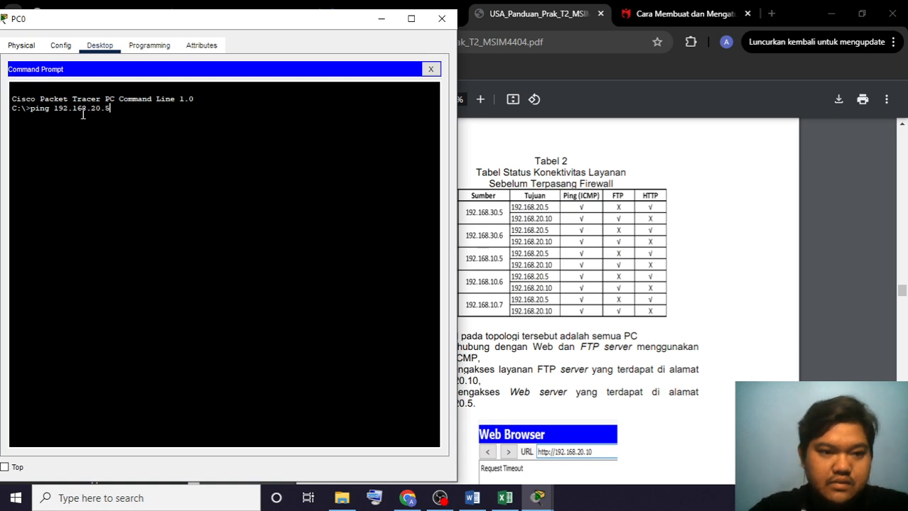
{"action": "key", "text": "Return"}
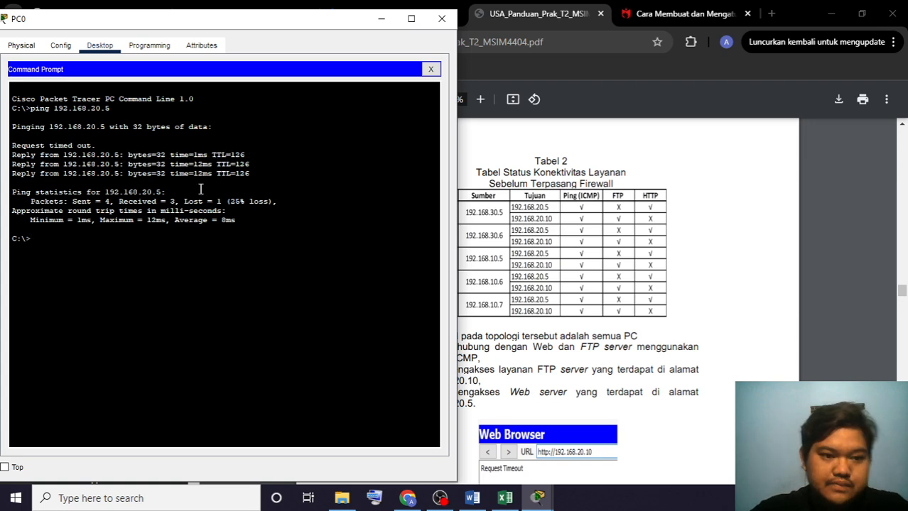
- Ping the FTP server at 192.168.20.10 from PC0's Command Prompt
{"action": "key", "text": "Up"}
{"action": "key", "text": "BackSpace"}
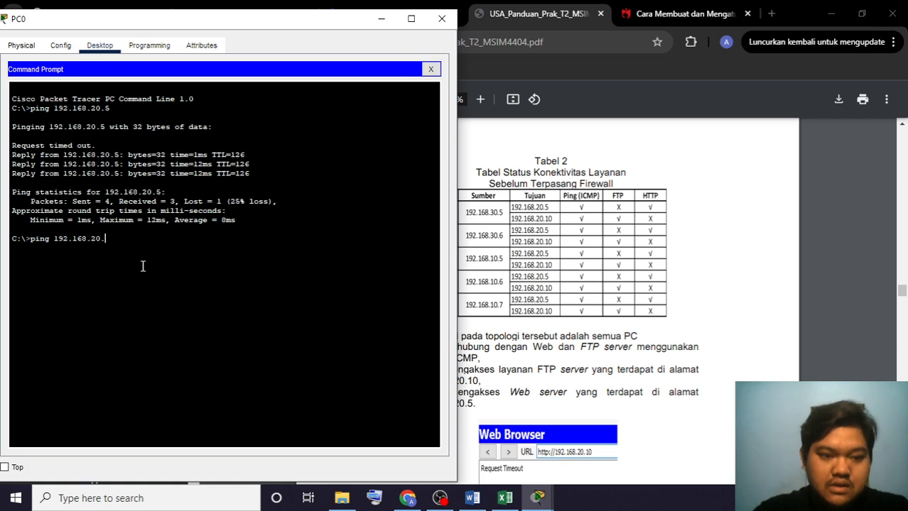
{"action": "type", "text": "10"}
{"action": "key", "text": "Return"}
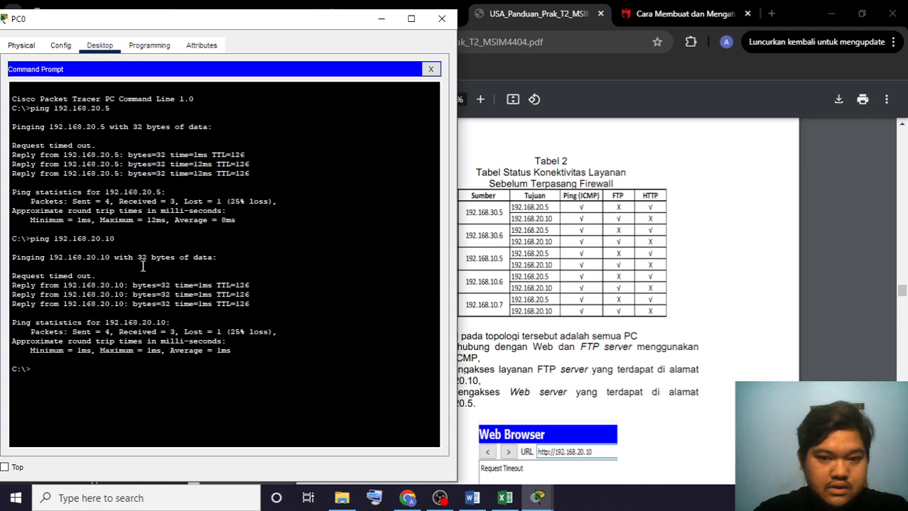
- Start an FTP connection from PC0 to 192.168.20.10 by reworking the previous ping command into an ftp command
{"action": "key", "text": "Up"}
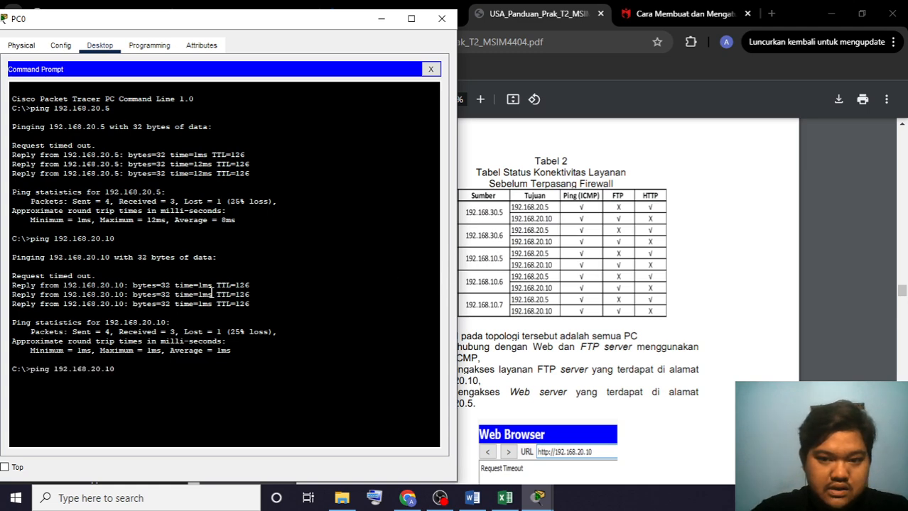
{"action": "key", "text": "Left"}
{"action": "key", "text": "Left"}
{"action": "key", "text": "Left"}
{"action": "key", "text": "Left"}
{"action": "key", "text": "Left"}
{"action": "key", "text": "Left"}
{"action": "key", "text": "Left"}
{"action": "key", "text": "Left"}
{"action": "key", "text": "Left"}
{"action": "key", "text": "Left"}
{"action": "key", "text": "Left"}
{"action": "key", "text": "Left"}
{"action": "key", "text": "Left"}
{"action": "key", "text": "Left"}
{"action": "key", "text": "Left"}
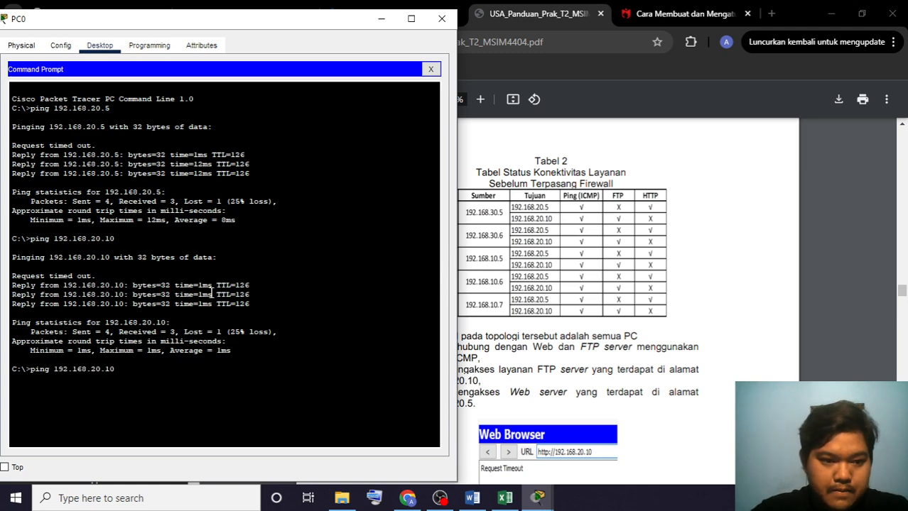
{"action": "key", "text": "BackSpace"}
{"action": "key", "text": "BackSpace"}
{"action": "key", "text": "BackSpace"}
{"action": "key", "text": "BackSpace"}
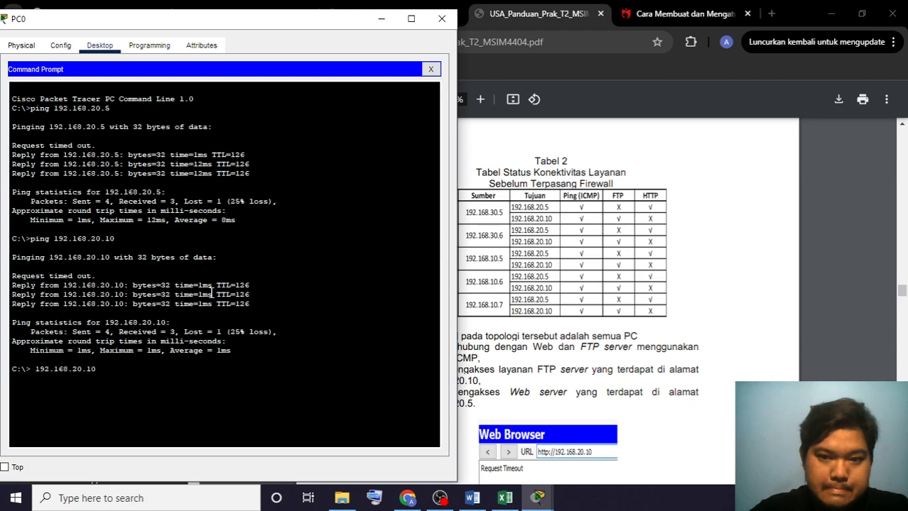
{"action": "type", "text": "ftp"}
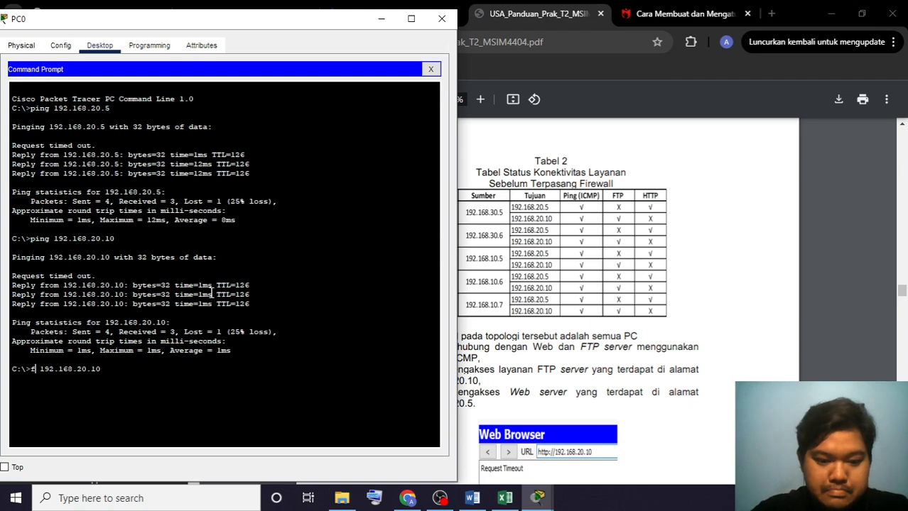
{"action": "key", "text": "Return"}
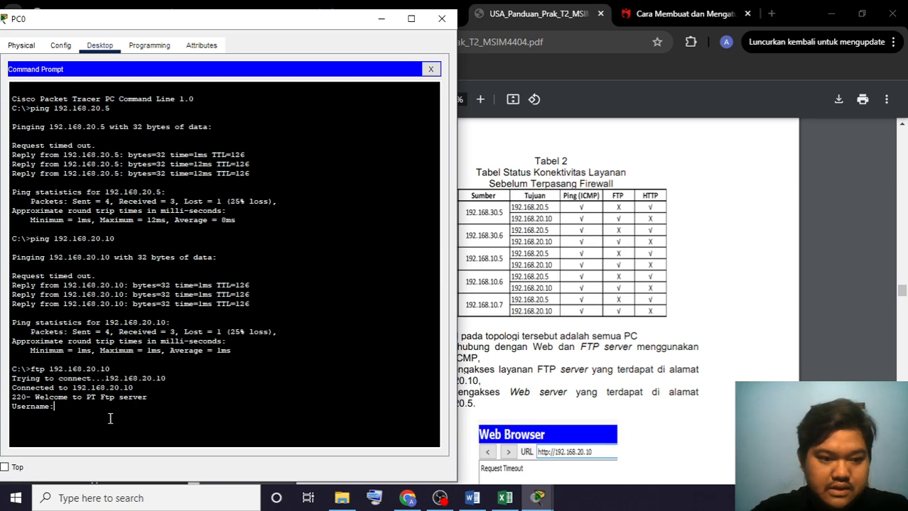
- Look up the user accounts in the FTP service settings of FTP SERVER in the topology and close its window
{"action": "key", "text": "alt+Tab"}
{"action": "key", "text": "alt+Tab"}
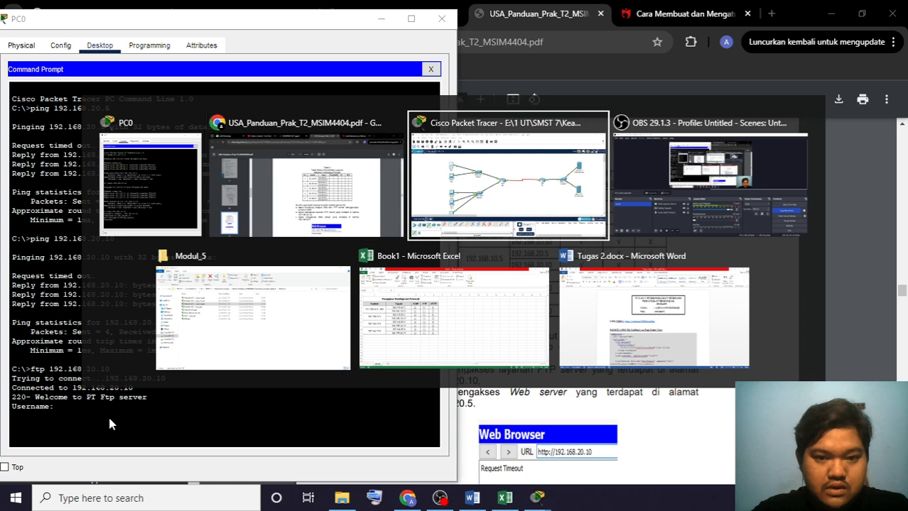
{"action": "left_click", "coordinate": [784, 266]}
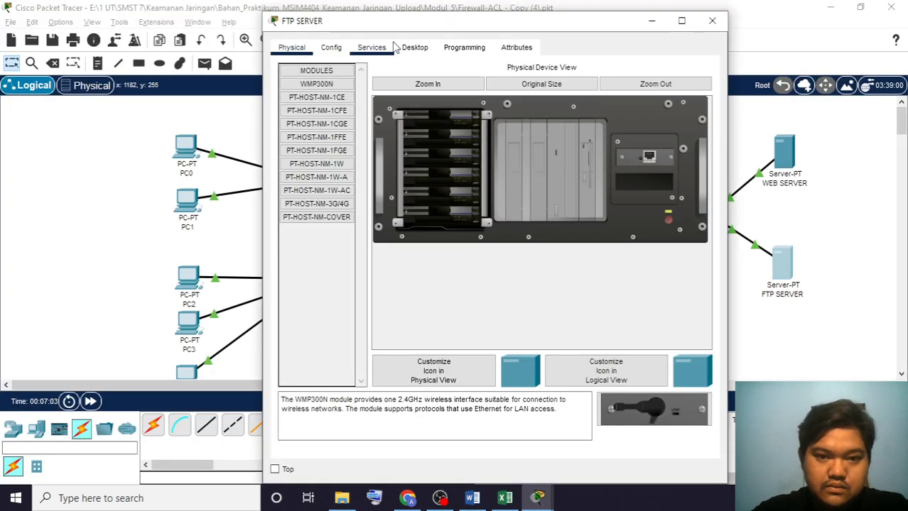
{"action": "left_click", "coordinate": [372, 47]}
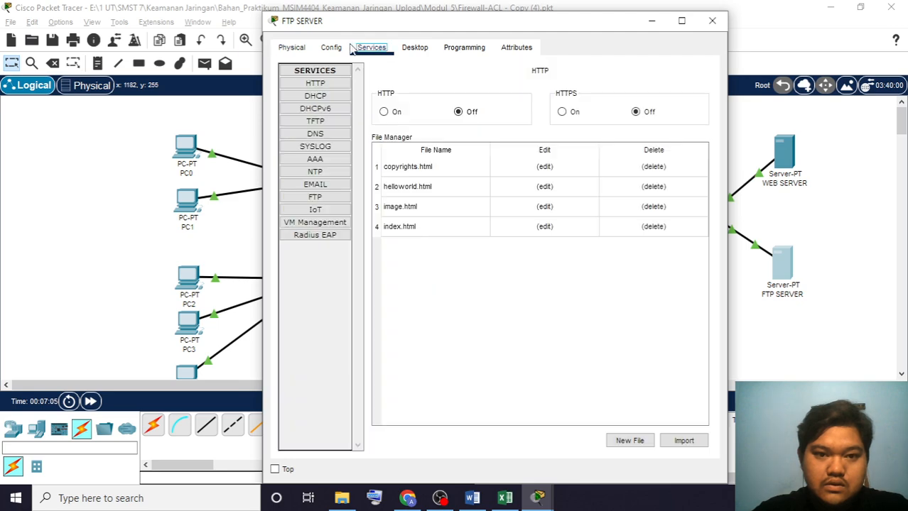
{"action": "left_click", "coordinate": [315, 198]}
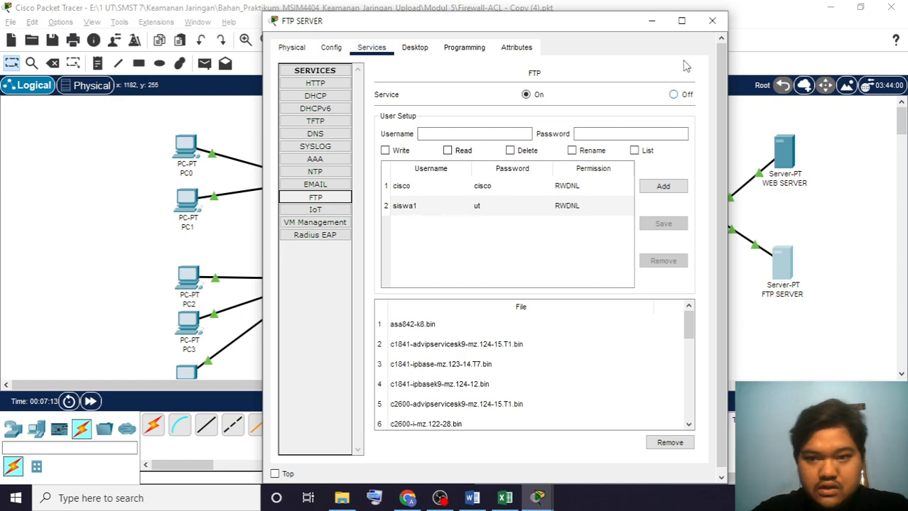
{"action": "left_click", "coordinate": [712, 20]}
- Return to PC0's FTP prompt, log in as siswa1 with the account password and leave the FTP session
{"action": "key", "text": "alt+Tab"}
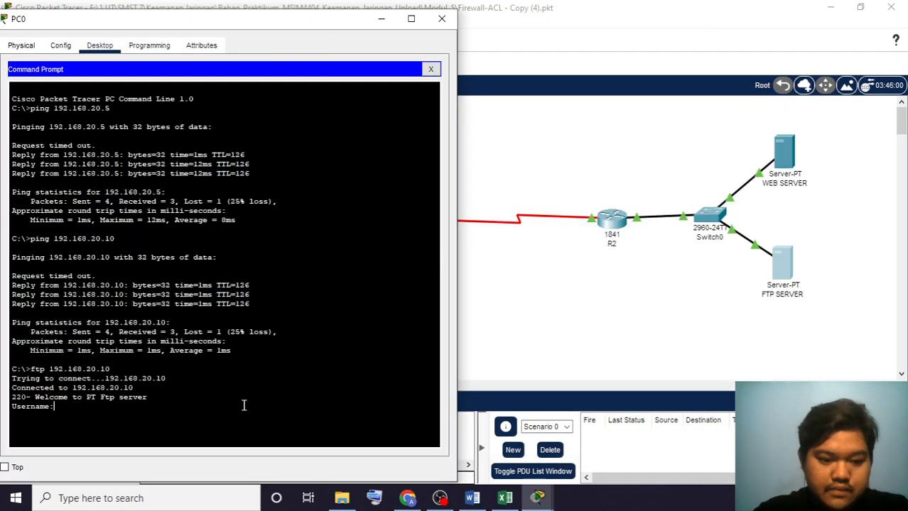
{"action": "type", "text": "siswa1"}
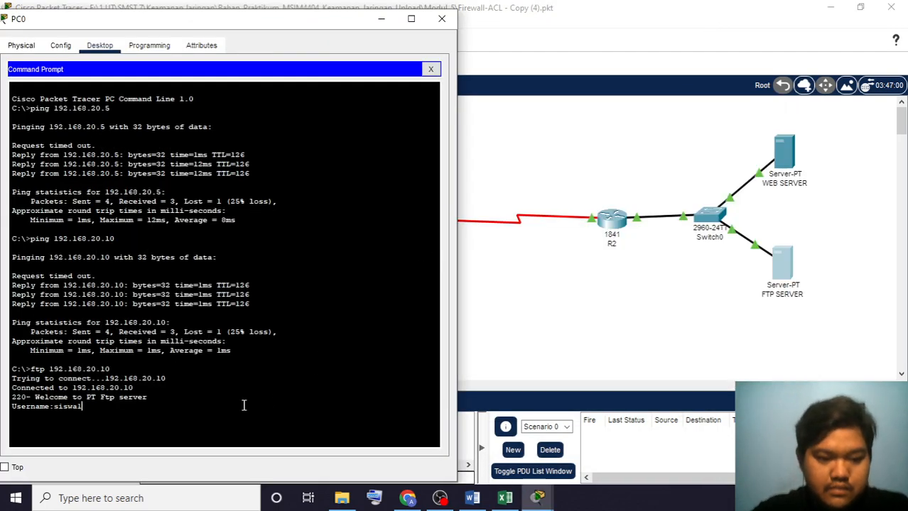
{"action": "key", "text": "Return"}
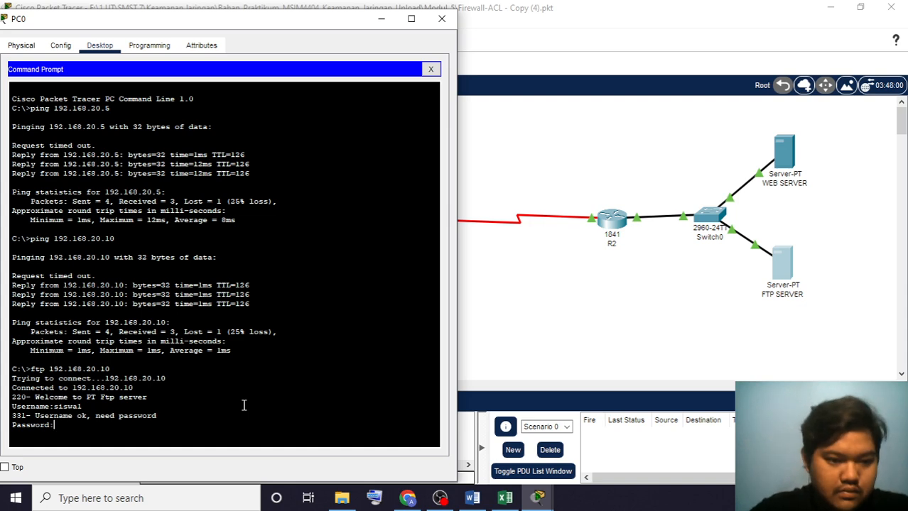
{"action": "key", "text": "Return"}
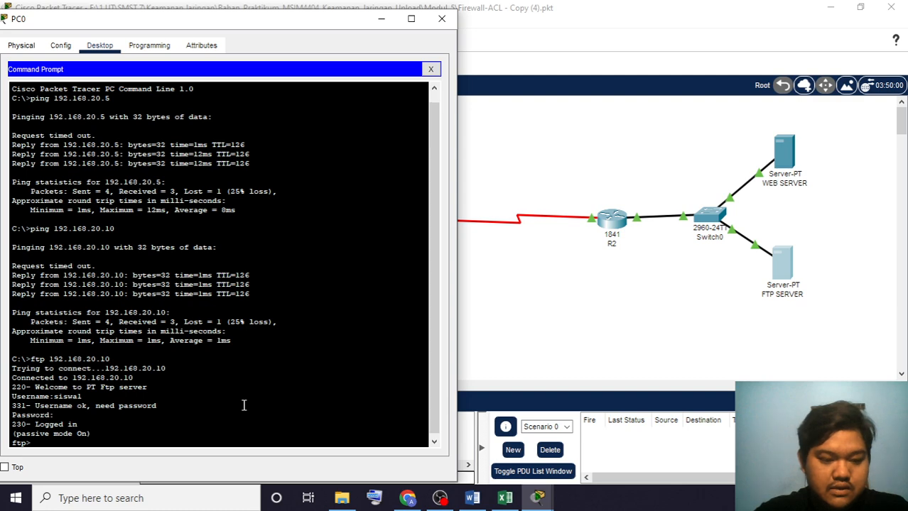
{"action": "key", "text": "Return"}
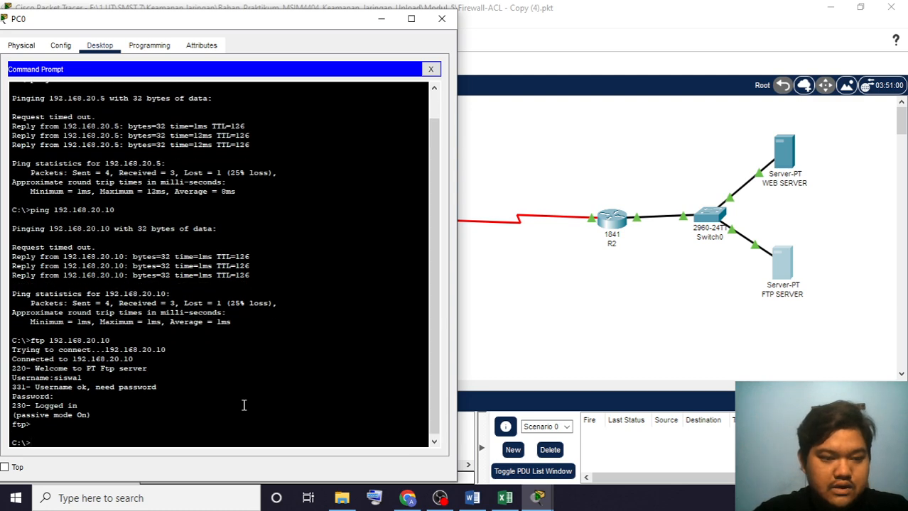
- Try an FTP connection from PC0 to the web server at 192.168.20.5
{"action": "key", "text": "Up"}
{"action": "key", "text": "BackSpace"}
{"action": "key", "text": "BackSpace"}
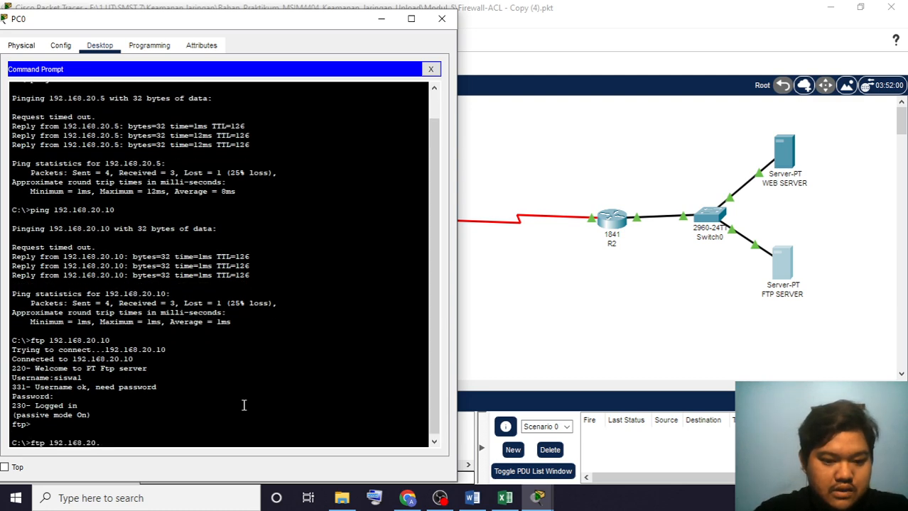
{"action": "type", "text": "5"}
{"action": "key", "text": "Return"}
- Show PC0's window beside the PDF guide again and replace its Command Prompt with the Web Browser
{"action": "key", "text": "alt+Tab"}
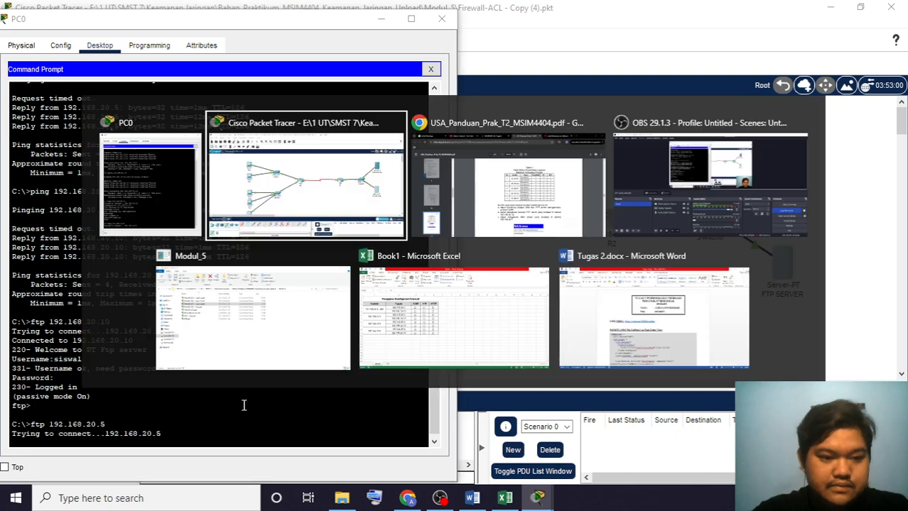
{"action": "key", "text": "alt+Tab"}
{"action": "key", "text": "Tab"}
{"action": "key", "text": "Tab"}
{"action": "key", "text": "Tab"}
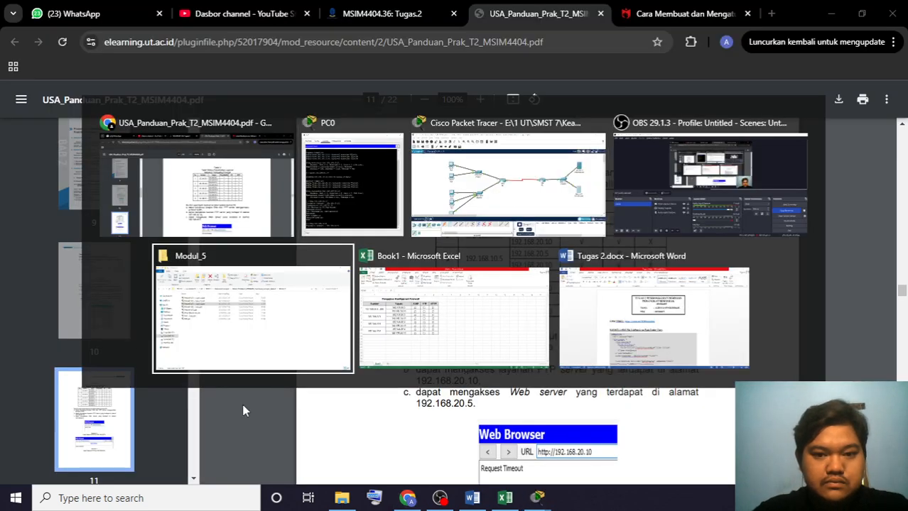
{"action": "key", "text": "Tab"}
{"action": "key", "text": "Tab"}
{"action": "key", "text": "Tab"}
{"action": "key", "text": "Tab"}
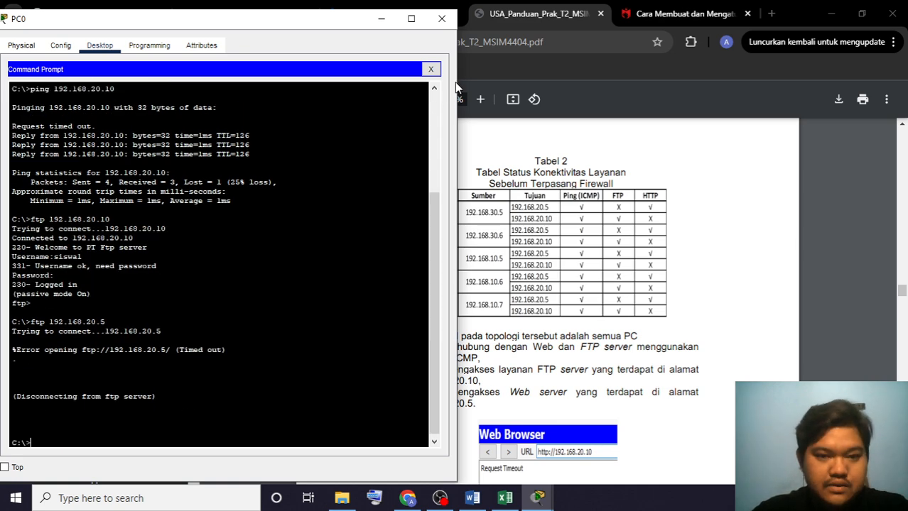
{"action": "left_click", "coordinate": [430, 69]}
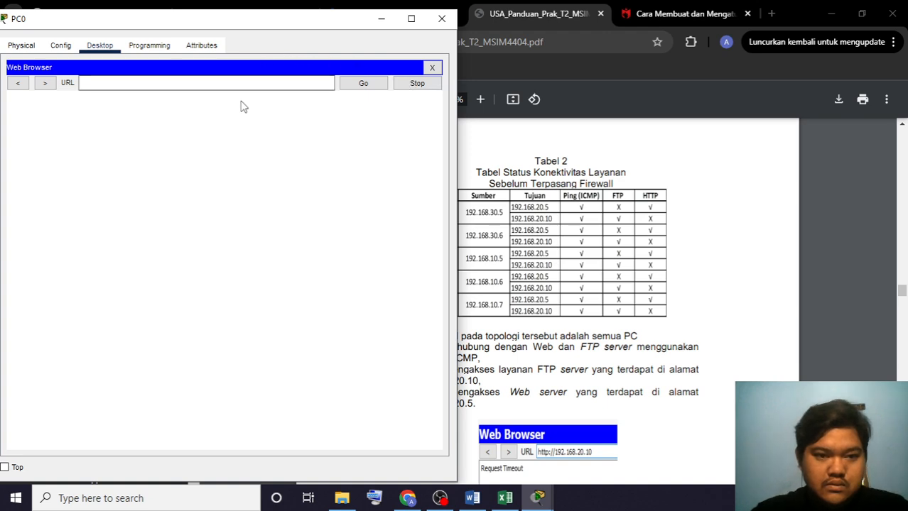
- Request the FTP server's address 192.168.20.10 in PC0's Web Browser to test HTTP access
{"action": "left_click", "coordinate": [224, 84]}
{"action": "type", "text": "192"}
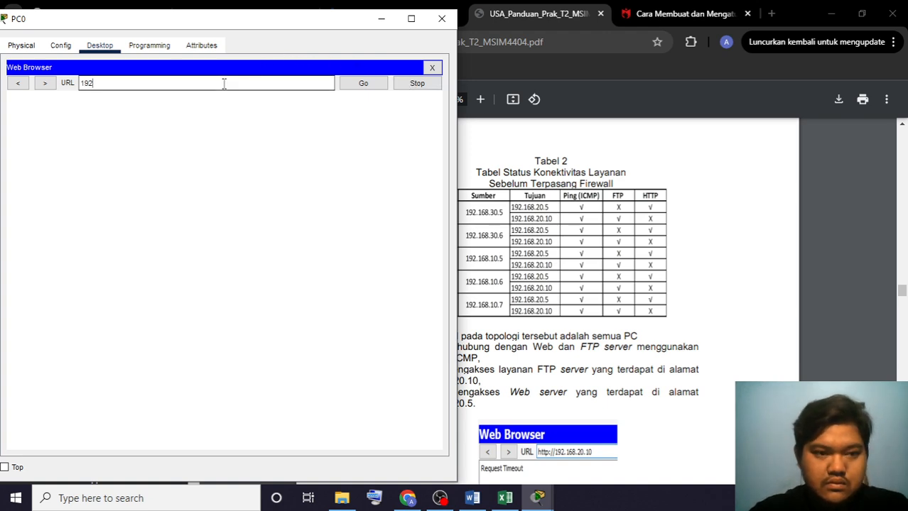
{"action": "type", "text": ".168.20.10"}
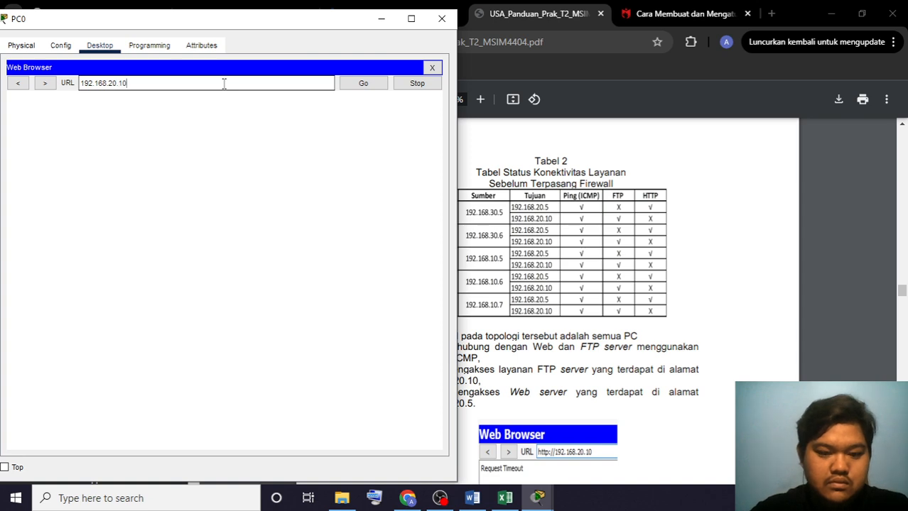
{"action": "key", "text": "Return"}
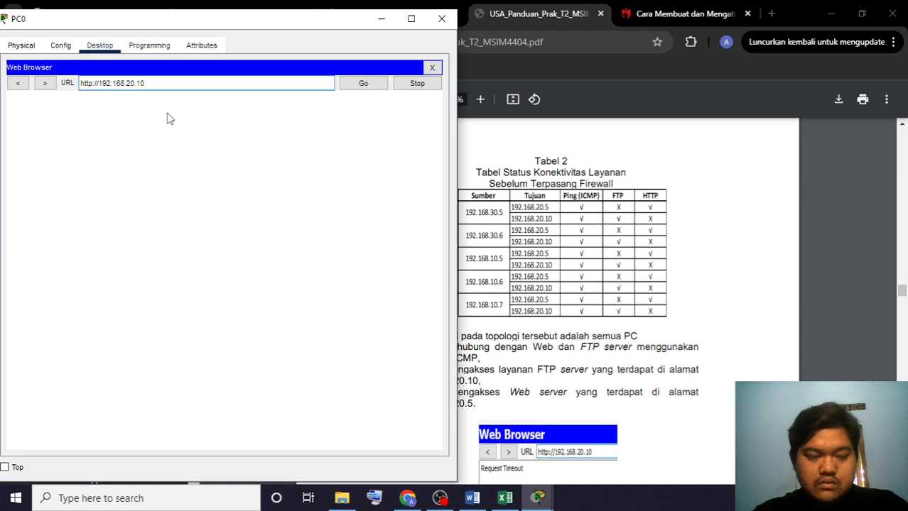
- Load the web server page at 192.168.20.5 in PC0's Web Browser, then close the browser and PC0's window
{"action": "key", "text": "BackSpace"}
{"action": "key", "text": "BackSpace"}
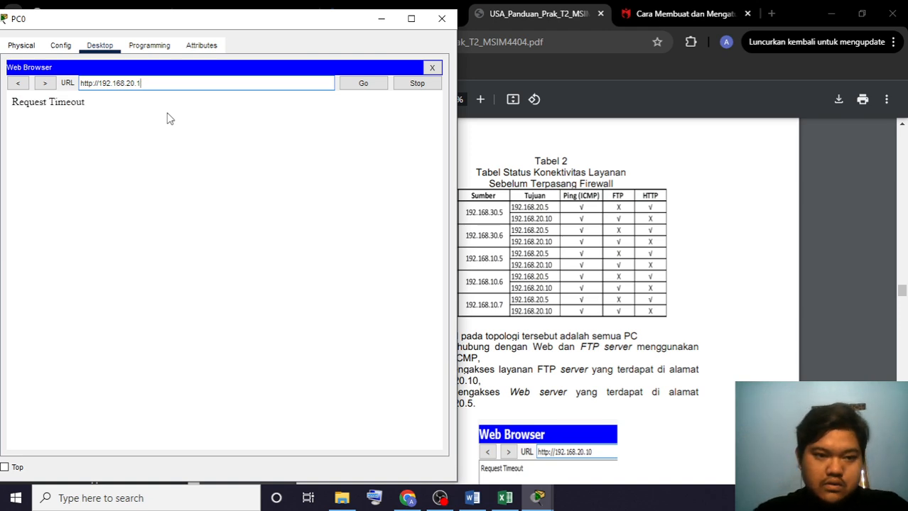
{"action": "type", "text": "5"}
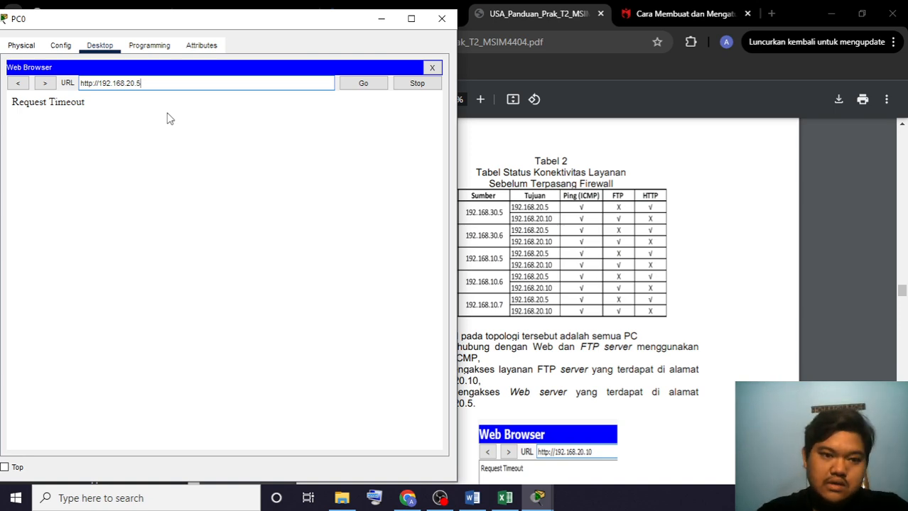
{"action": "key", "text": "Return"}
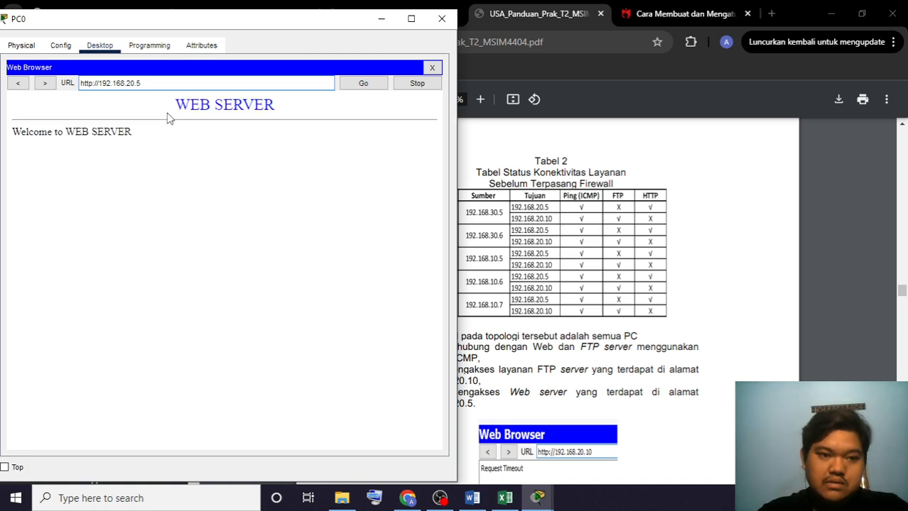
{"action": "left_click", "coordinate": [435, 68]}
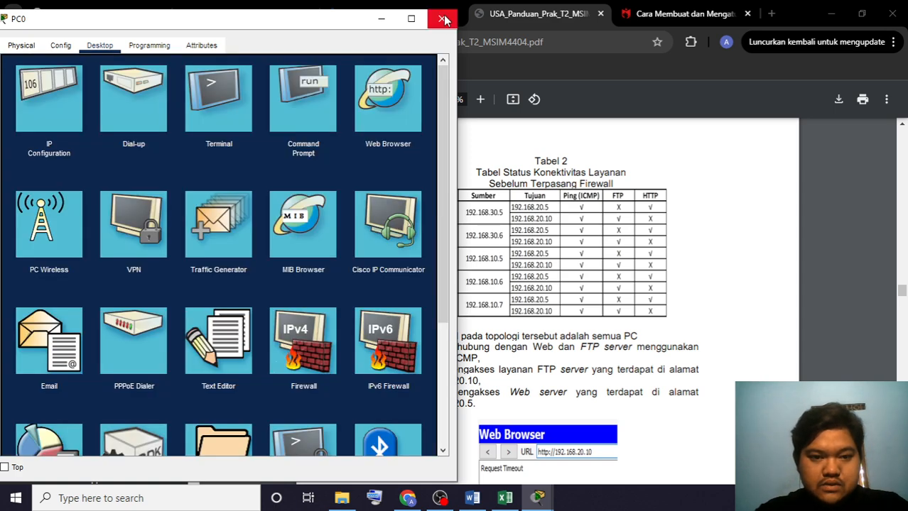
{"action": "left_click", "coordinate": [443, 19]}
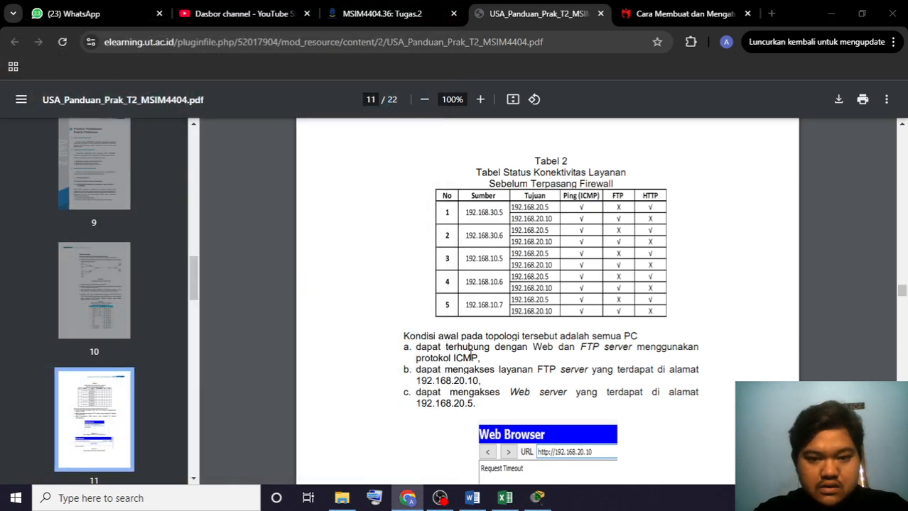
- Open PC2 from the topology, place its window beside the PDF guide and start its Command Prompt
{"action": "key", "text": "alt+Tab"}
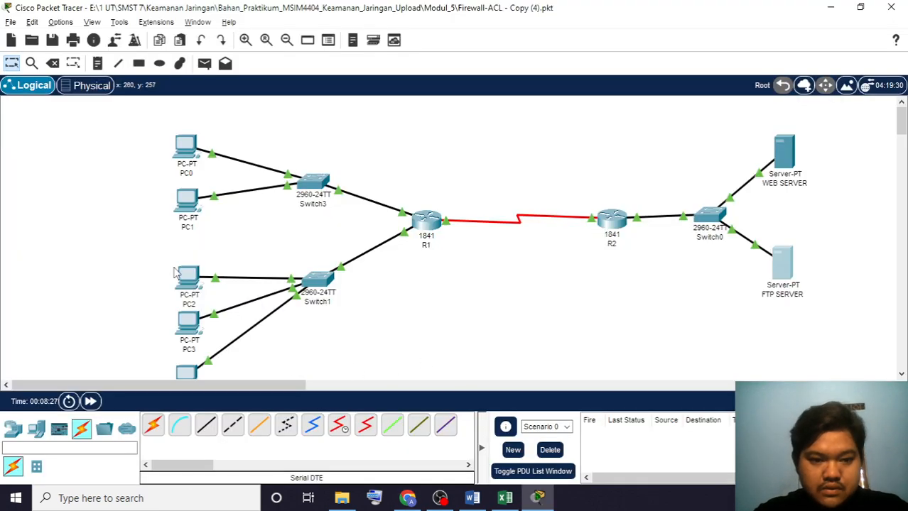
{"action": "left_click", "coordinate": [188, 284]}
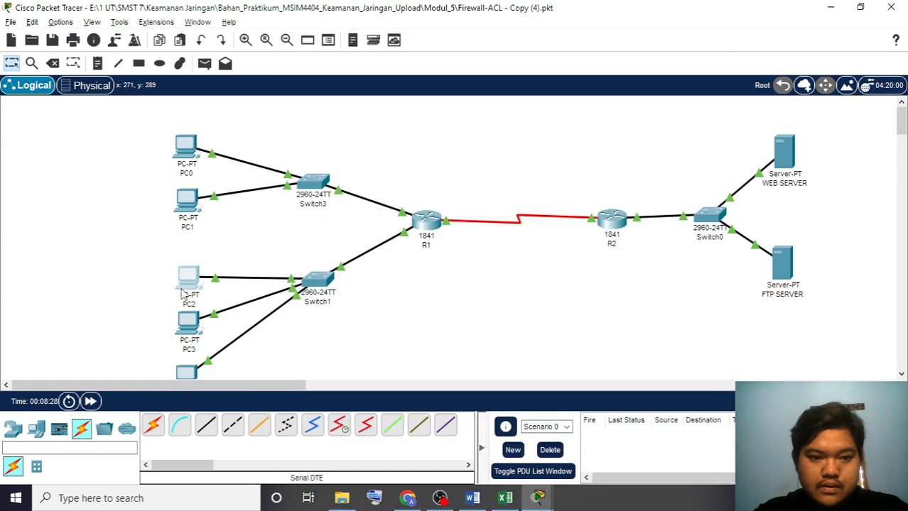
{"action": "key", "text": "alt+Tab"}
{"action": "key", "text": "alt+Tab"}
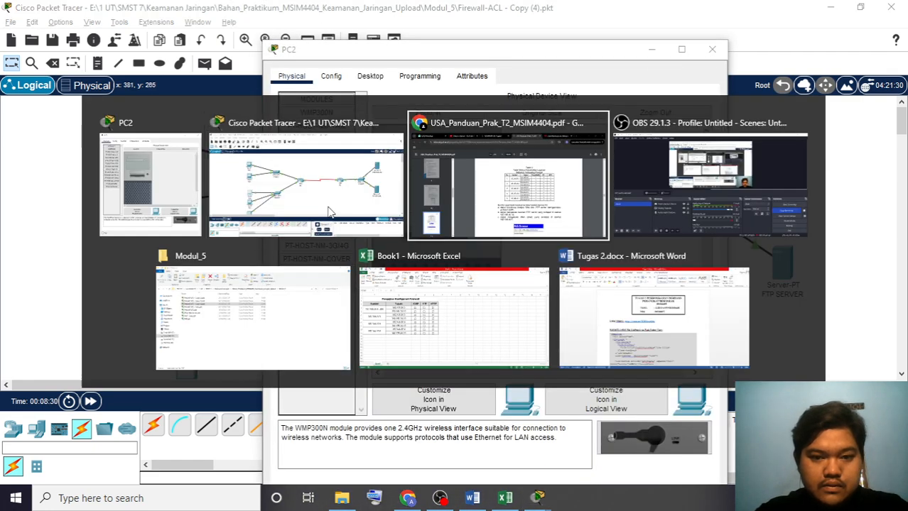
{"action": "key", "text": "alt+Tab"}
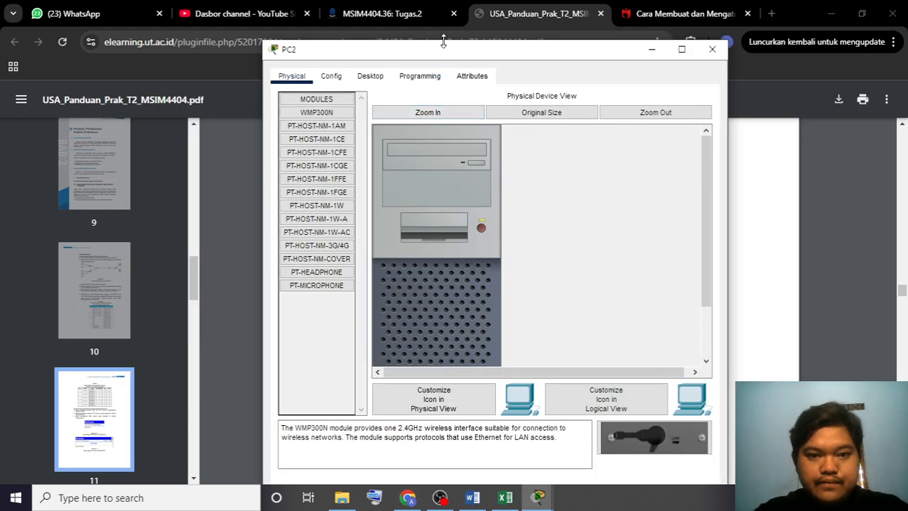
{"action": "left_click_drag", "start_coordinate": [434, 51], "coordinate": [160, 50]}
{"action": "left_click", "coordinate": [103, 70]}
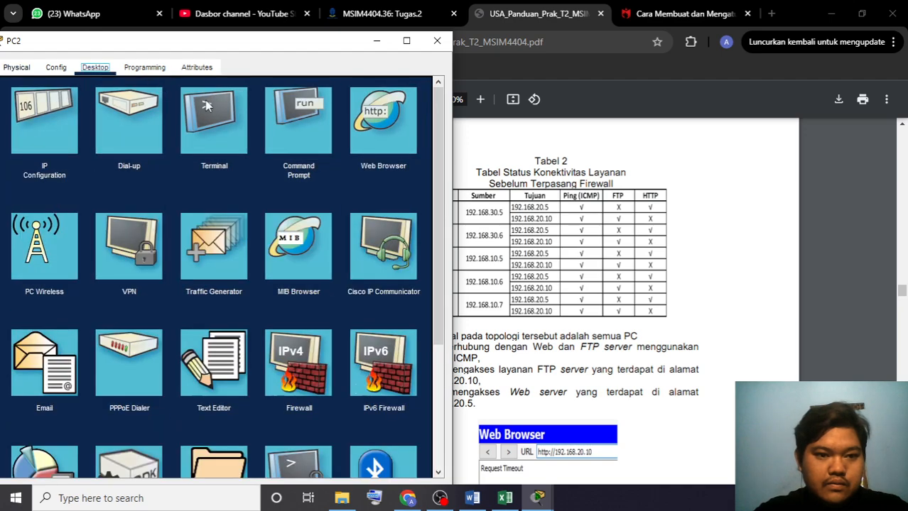
{"action": "left_click", "coordinate": [297, 124]}
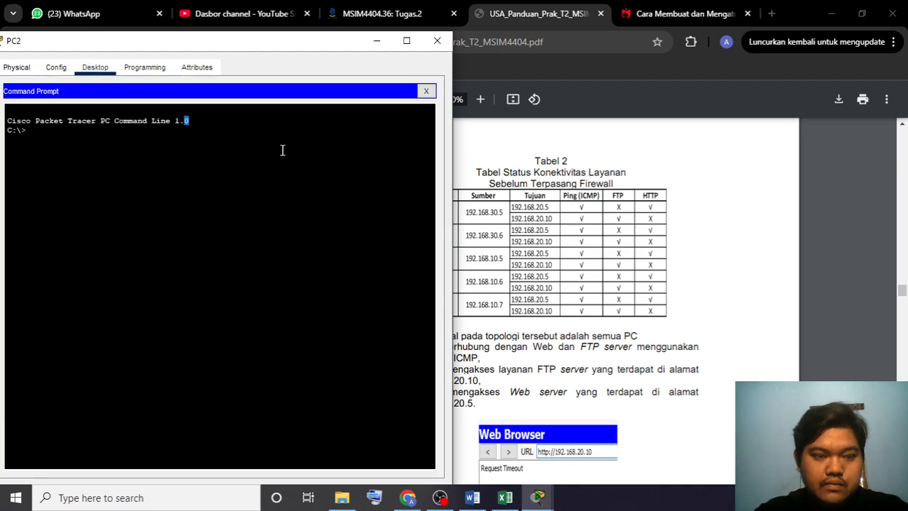
- Ping the web server at 192.168.20.5 from PC2's Command Prompt
{"action": "type", "text": "ping a91"}
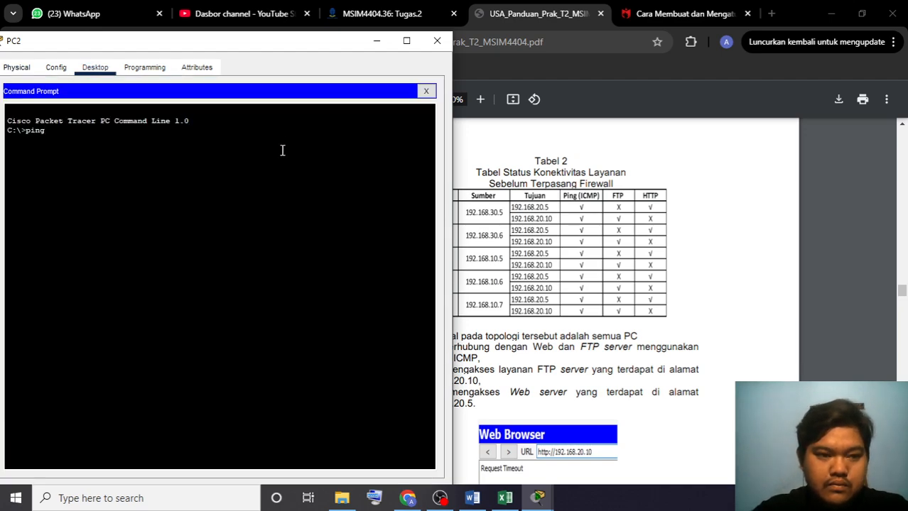
{"action": "key", "text": "BackSpace"}
{"action": "key", "text": "BackSpace"}
{"action": "key", "text": "BackSpace"}
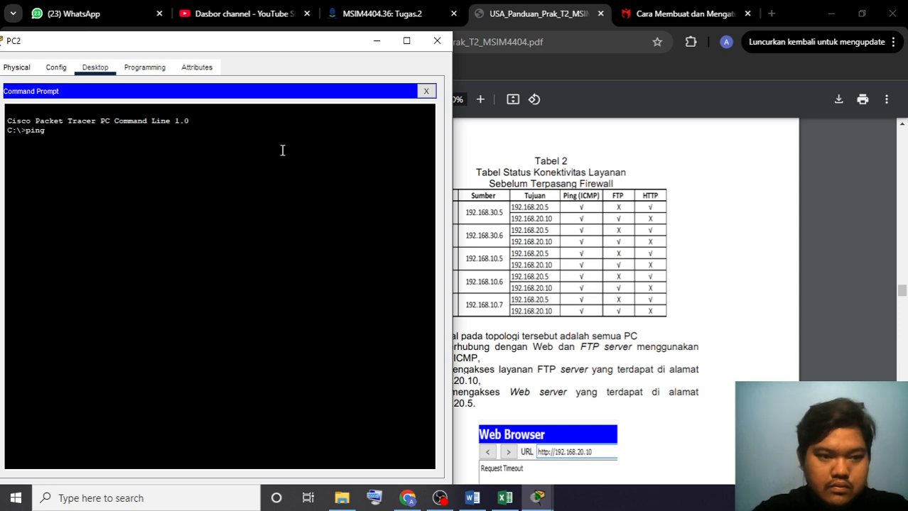
{"action": "type", "text": "192.16"}
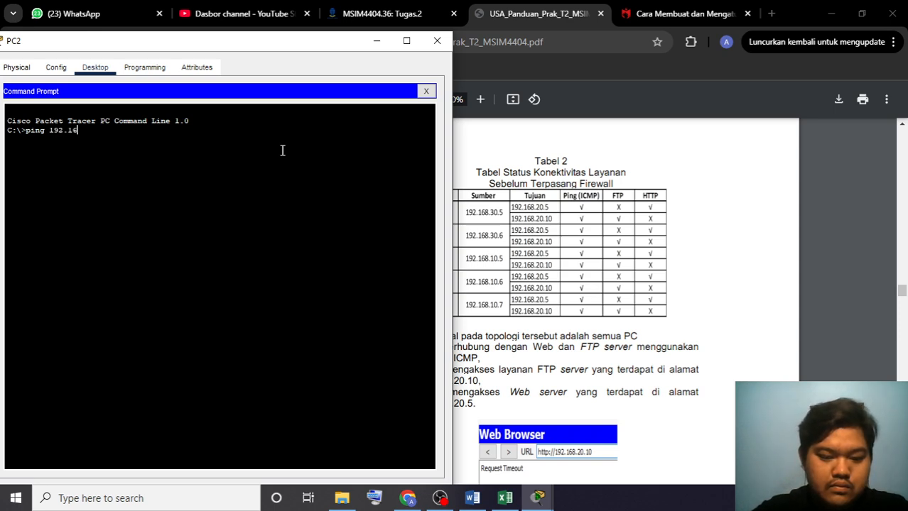
{"action": "type", "text": "8.20"}
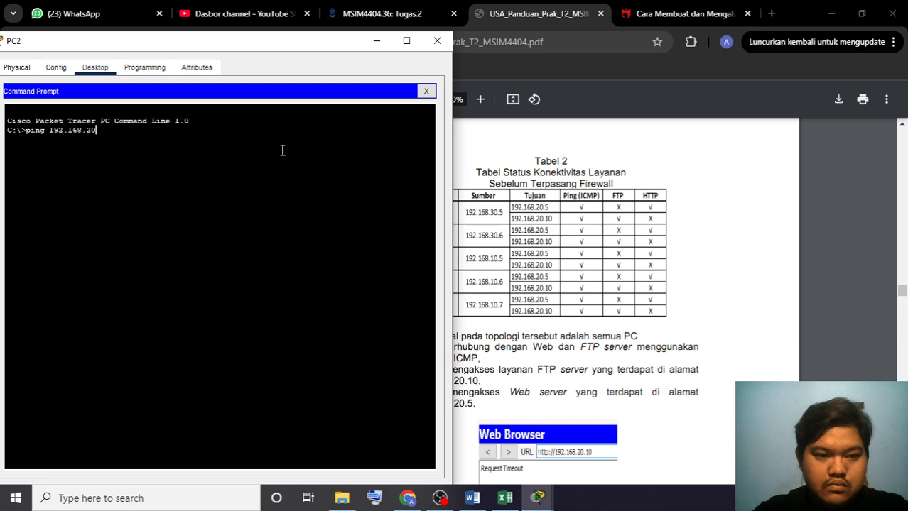
{"action": "type", "text": ".5"}
{"action": "key", "text": "Return"}
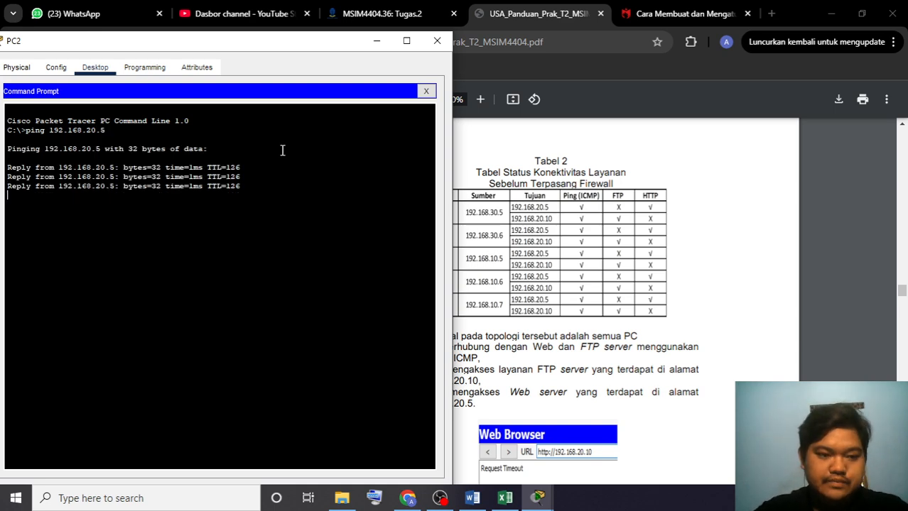
- Ping the FTP server at 192.168.20.10 from PC2
{"action": "key", "text": "Return"}
{"action": "key", "text": "Up"}
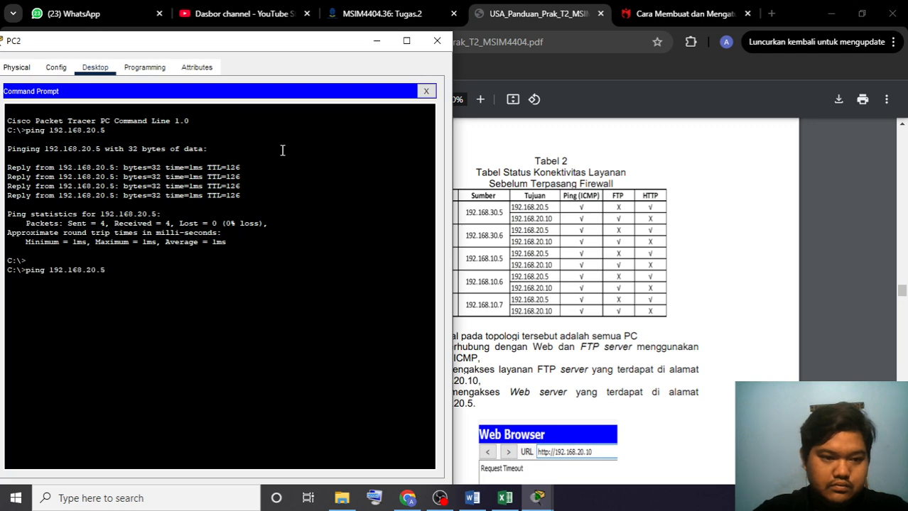
{"action": "key", "text": "BackSpace"}
{"action": "type", "text": "10"}
{"action": "key", "text": "Return"}
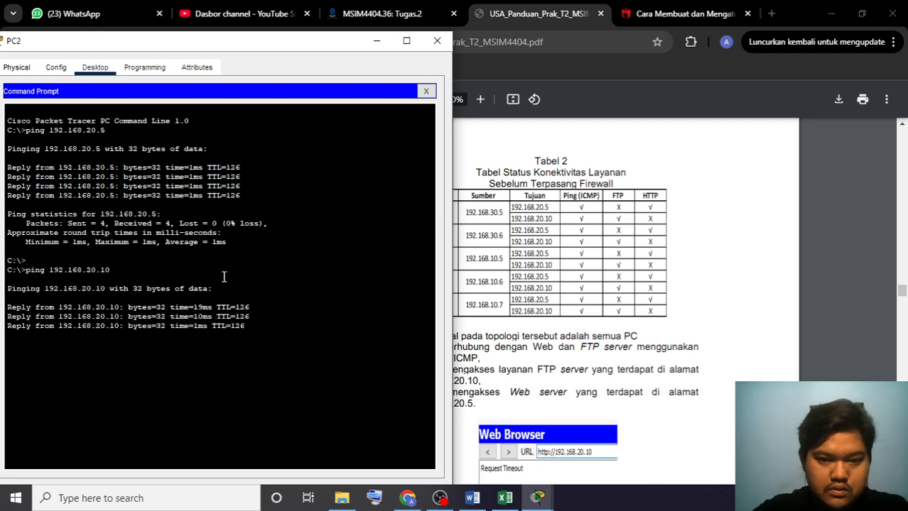
- Try an FTP connection from PC2 to the web server at 192.168.20.5
{"action": "key", "text": "Up"}
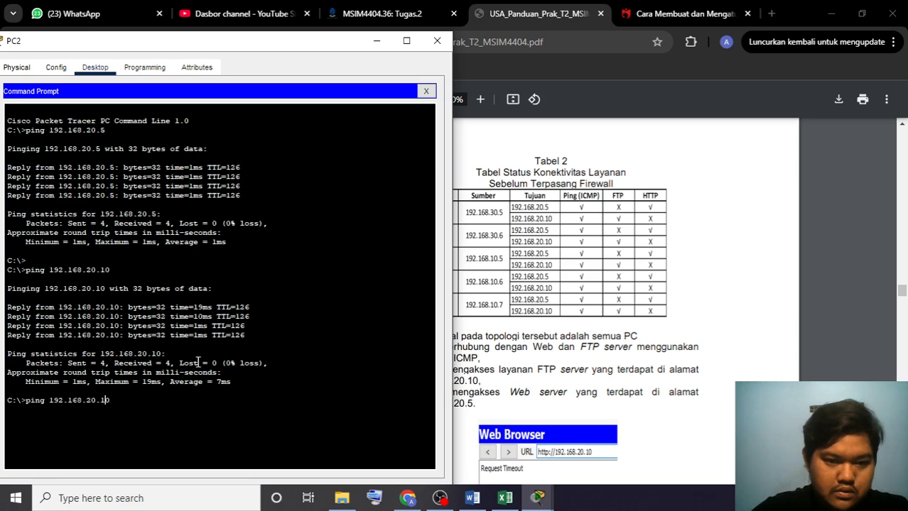
{"action": "key", "text": "BackSpace"}
{"action": "key", "text": "BackSpace"}
{"action": "type", "text": "5"}
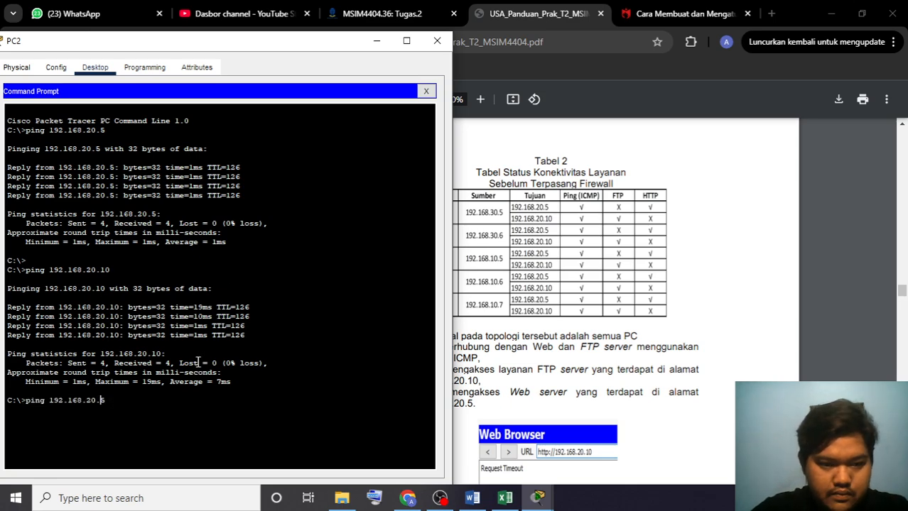
{"action": "key", "text": "Left"}
{"action": "key", "text": "Left"}
{"action": "key", "text": "Left"}
{"action": "key", "text": "Left"}
{"action": "key", "text": "Left"}
{"action": "key", "text": "Left"}
{"action": "key", "text": "BackSpace"}
{"action": "key", "text": "BackSpace"}
{"action": "key", "text": "BackSpace"}
{"action": "key", "text": "BackSpace"}
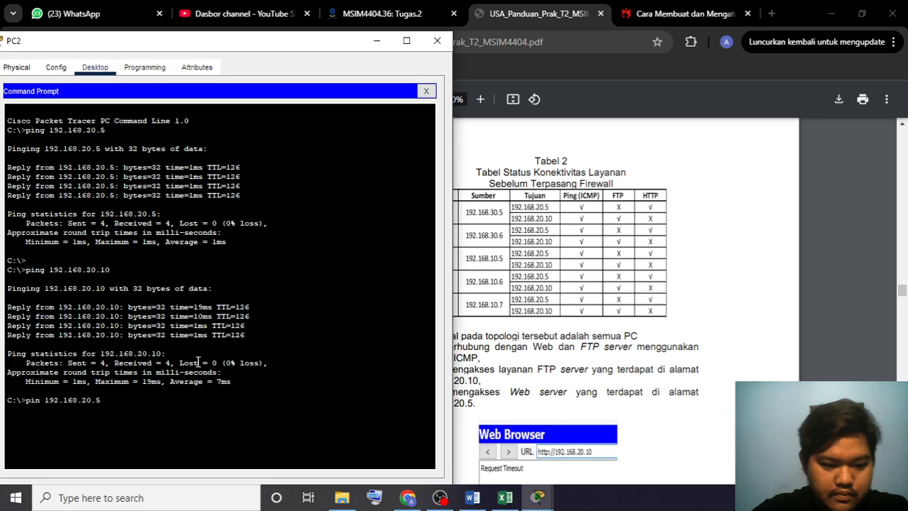
{"action": "type", "text": "ftp"}
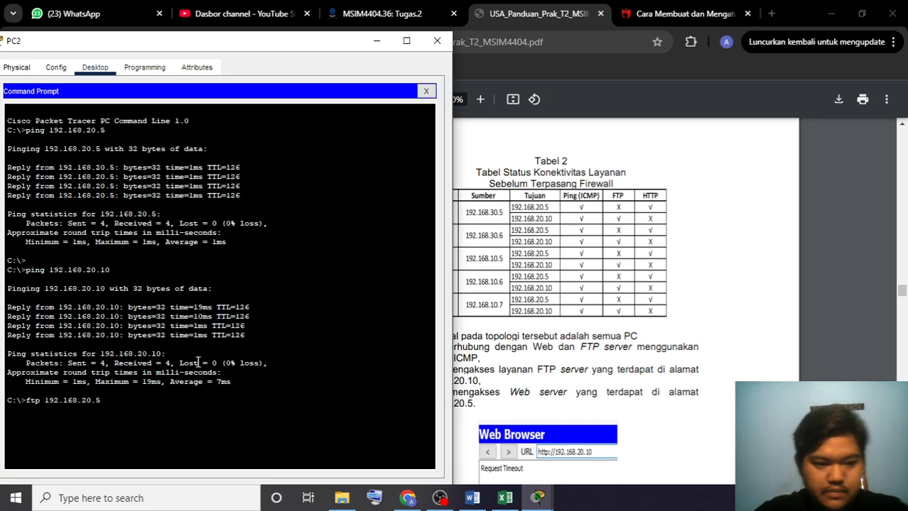
{"action": "key", "text": "Return"}
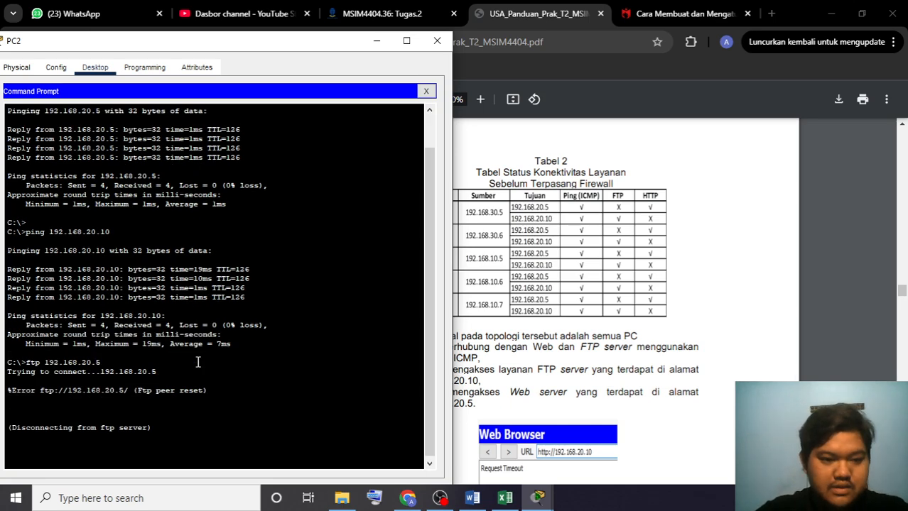
- Connect from PC2 to the FTP server at 192.168.20.10, log in as siswa1 with the account password and leave the session
{"action": "key", "text": "Up"}
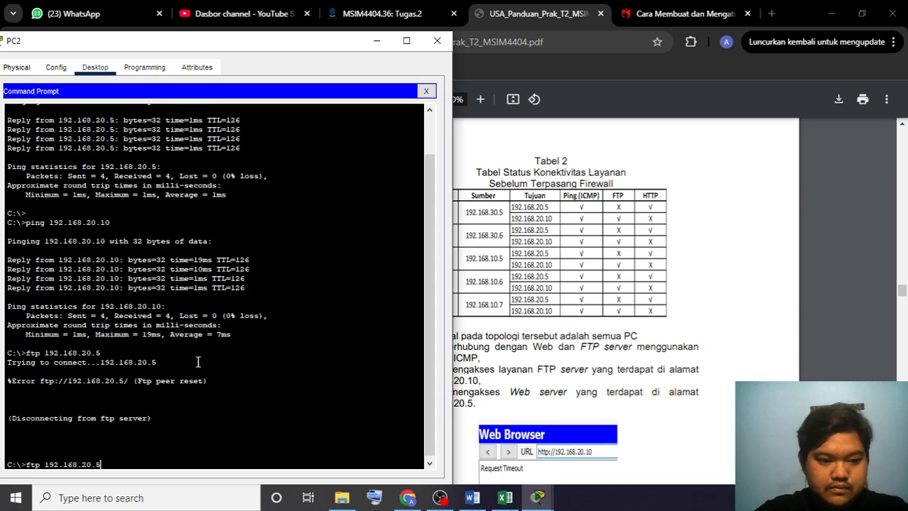
{"action": "type", "text": "10"}
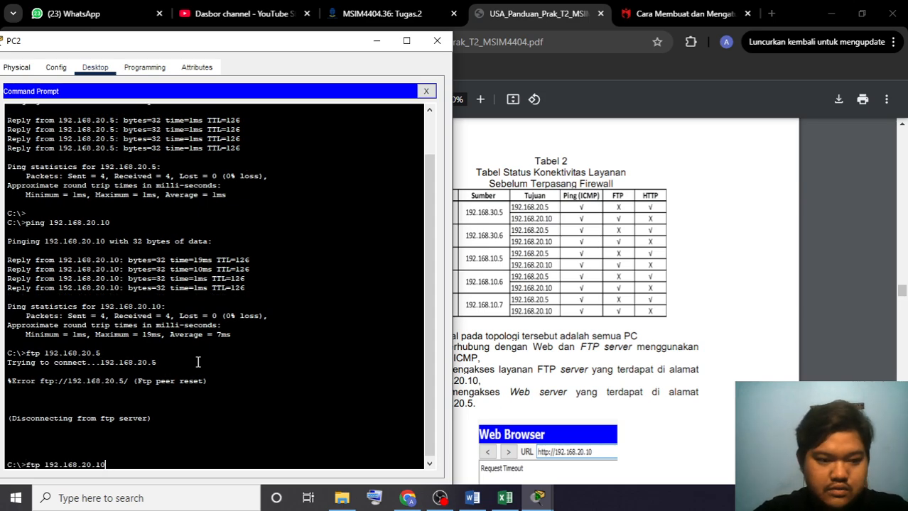
{"action": "key", "text": "Return"}
{"action": "type", "text": "sisw"}
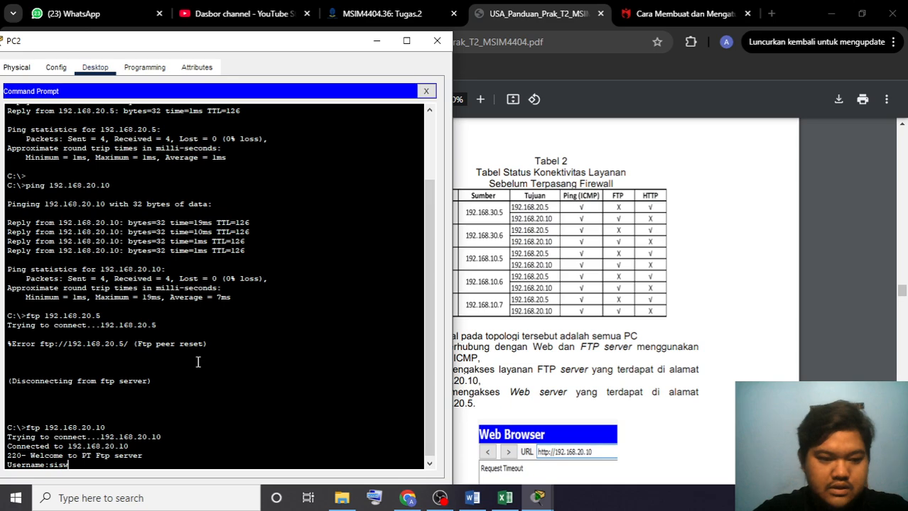
{"action": "type", "text": "al"}
{"action": "key", "text": "Return"}
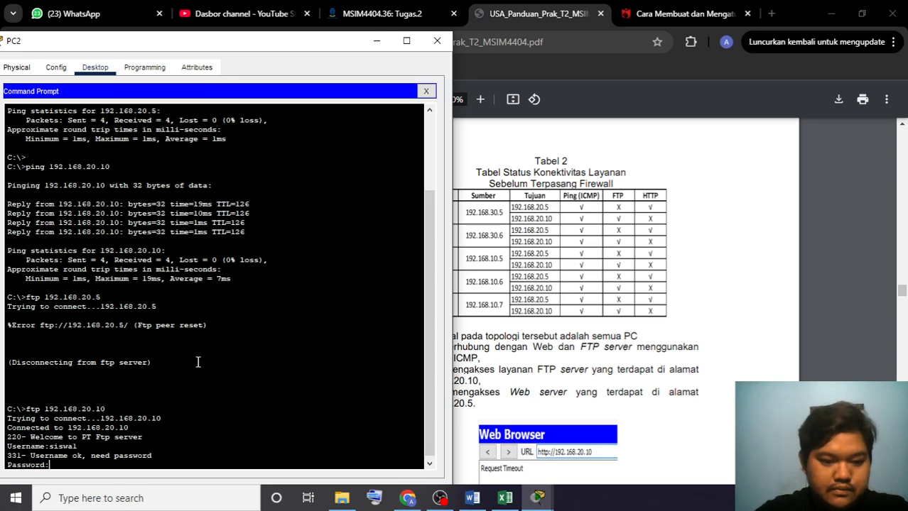
{"action": "key", "text": "Return"}
{"action": "key", "text": "ctrl+c"}
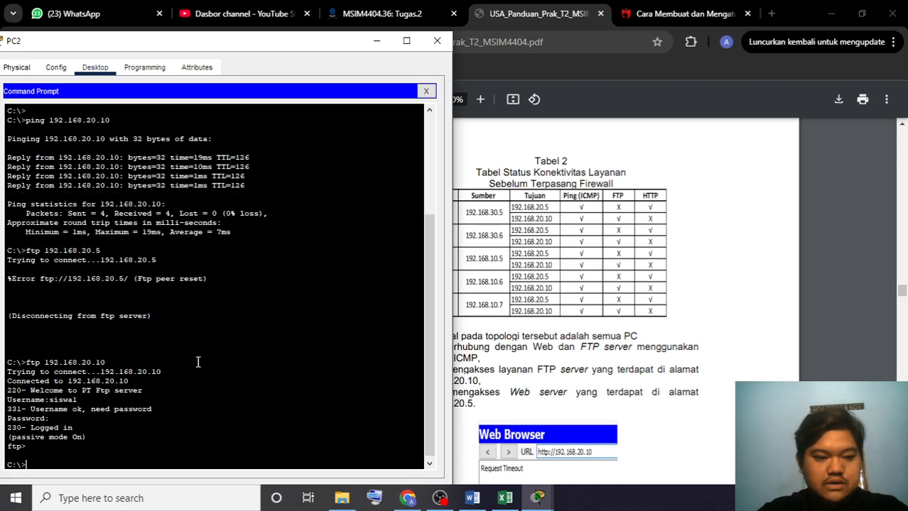
- Close PC2's Command Prompt and request the FTP server's address 192.168.20.10 in PC2's Web Browser to test HTTP access
{"action": "left_click", "coordinate": [425, 91]}
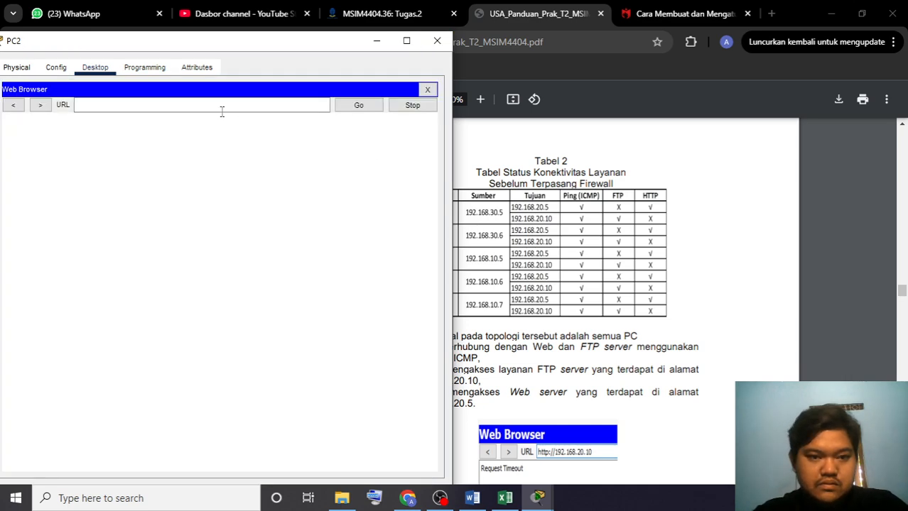
{"action": "left_click", "coordinate": [193, 107]}
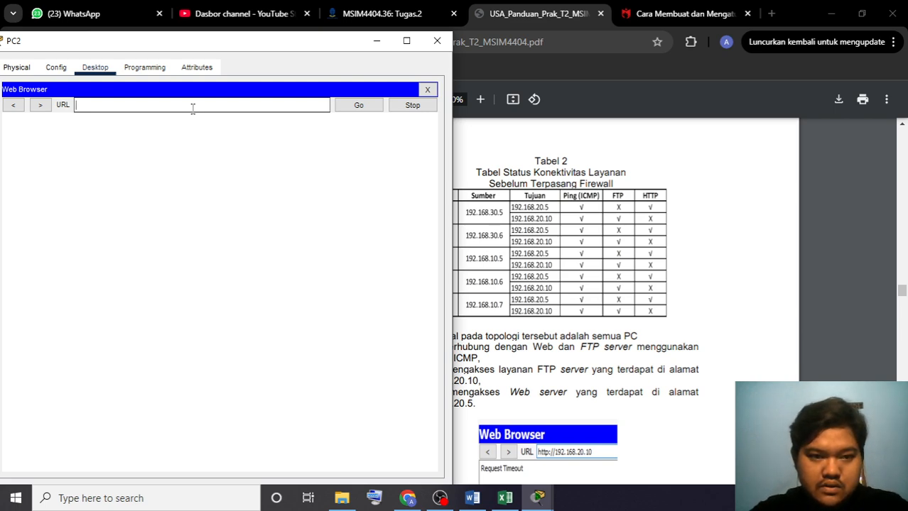
{"action": "type", "text": "192."}
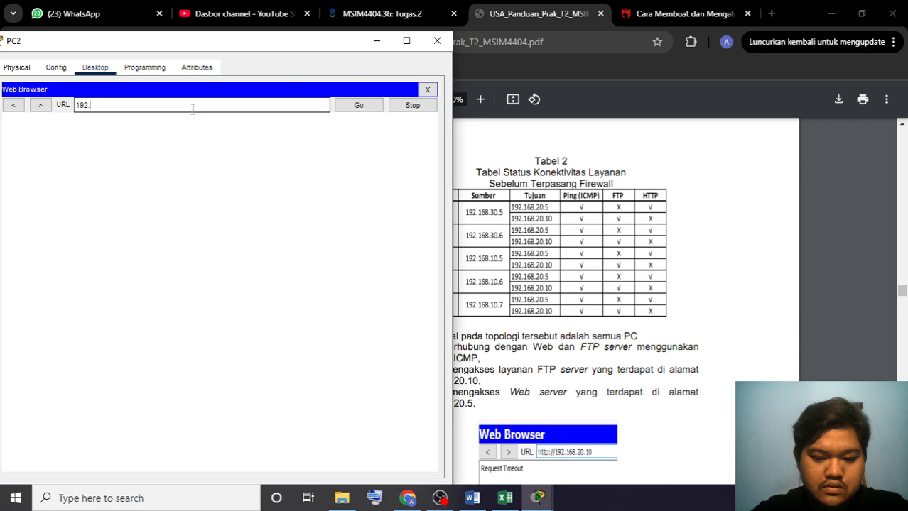
{"action": "type", "text": "168.20"}
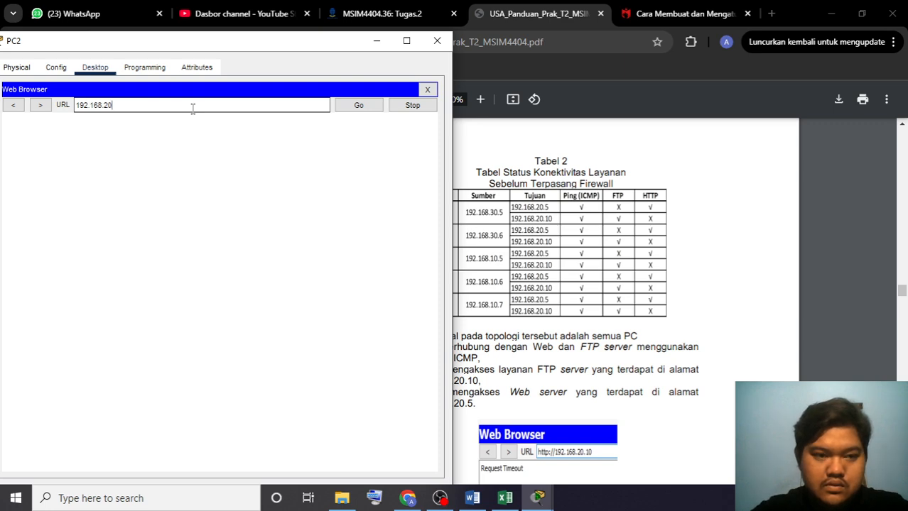
{"action": "type", "text": ".10"}
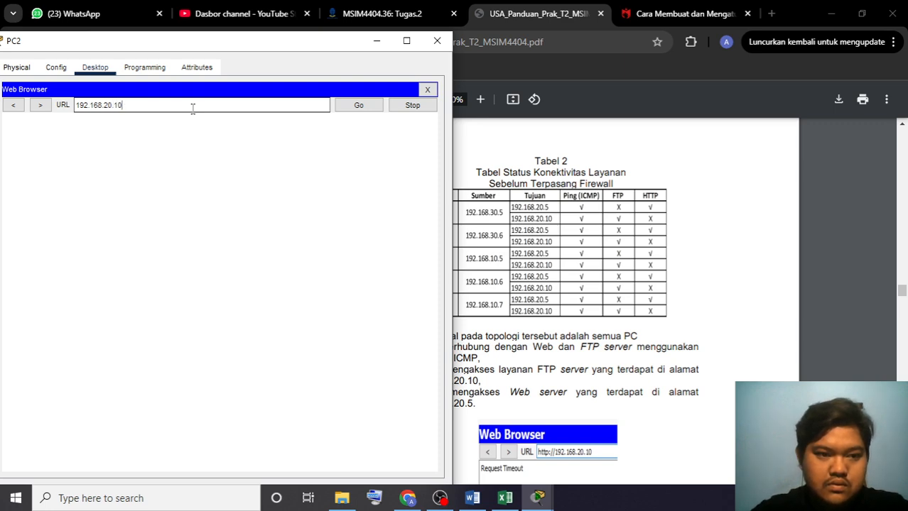
{"action": "key", "text": "Return"}
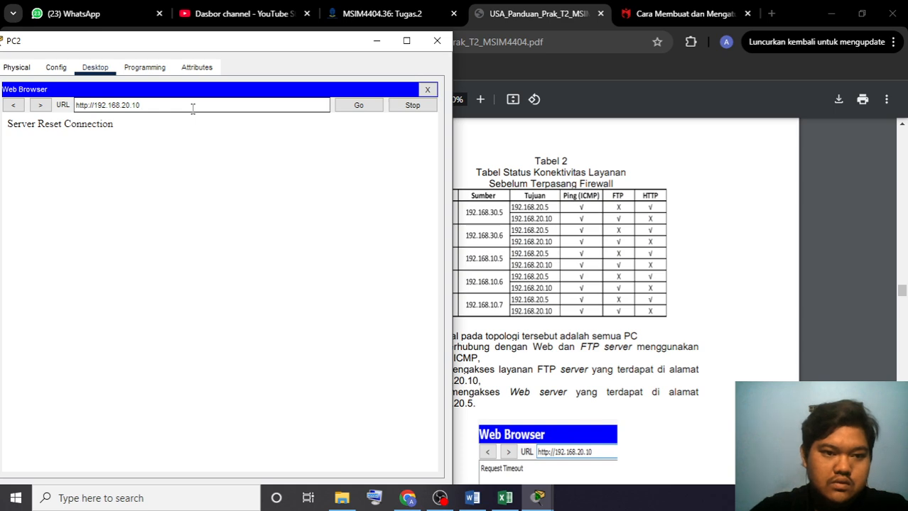
- Load the web server's address 192.168.20.5 in PC2's Web Browser, then close the browser and the PC2 window
{"action": "key", "text": "BackSpace"}
{"action": "key", "text": "BackSpace"}
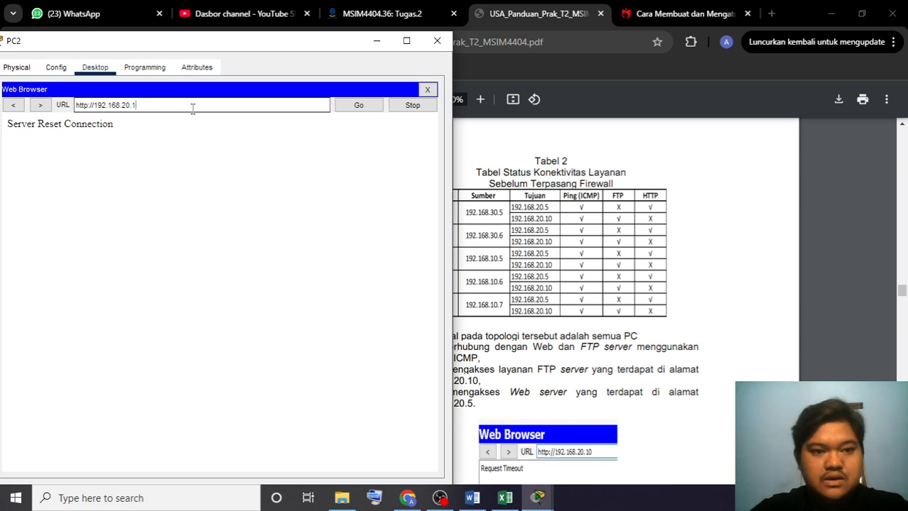
{"action": "type", "text": "5"}
{"action": "key", "text": "Return"}
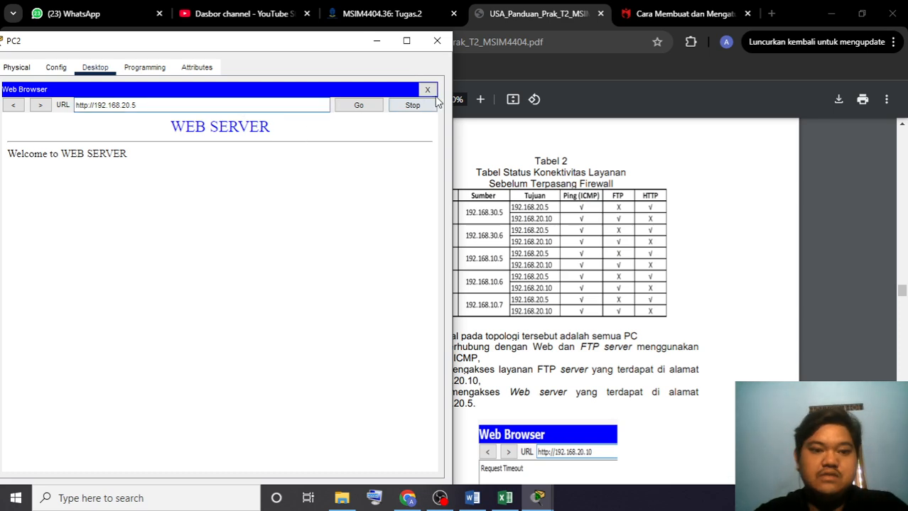
{"action": "left_click", "coordinate": [436, 42]}
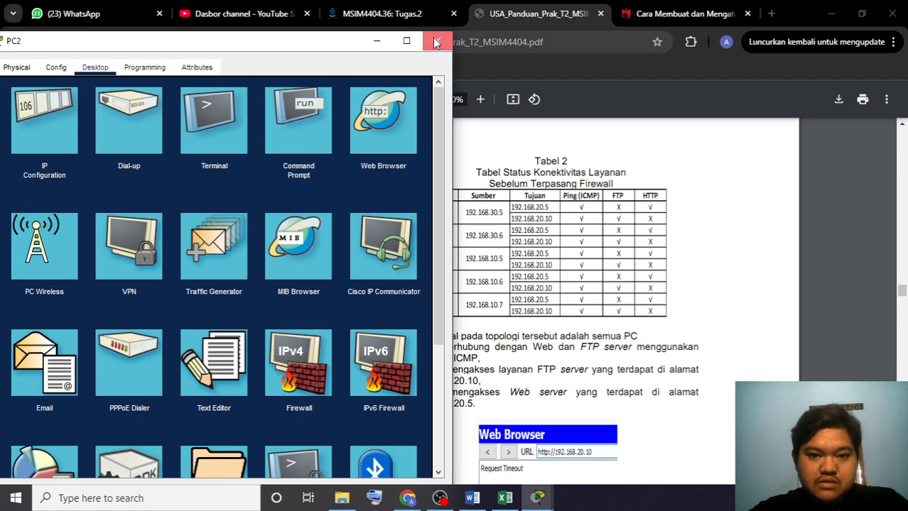
{"action": "left_click", "coordinate": [436, 43]}
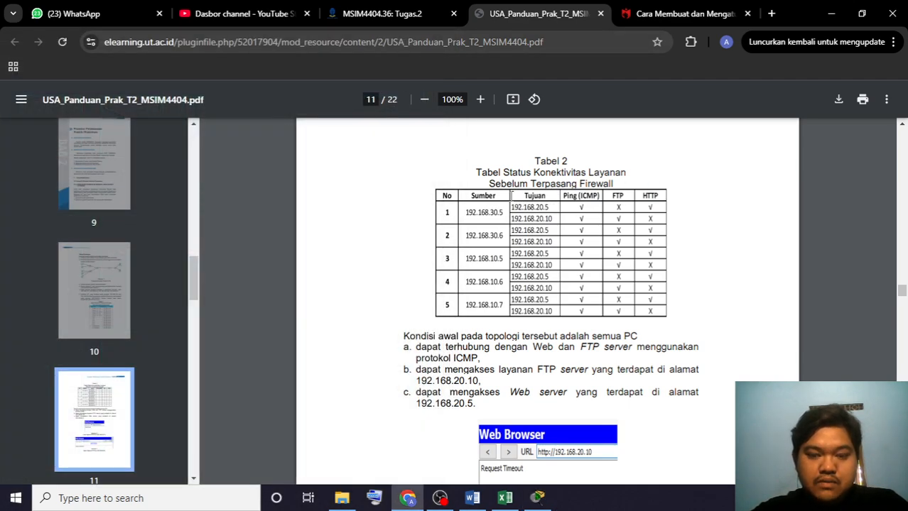
- Read the Tahap Konfigurasi section of the practicum guide for the access conditions the Router 2 firewall must meet
{"action": "scroll", "coordinate": [654, 382], "scroll_direction": "down", "scroll_amount": 2}
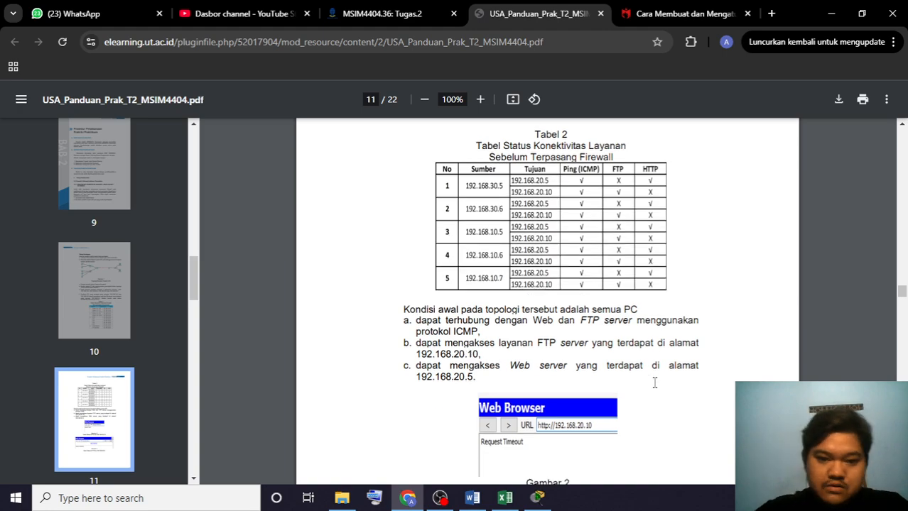
{"action": "scroll", "coordinate": [654, 383], "scroll_direction": "down", "scroll_amount": 10}
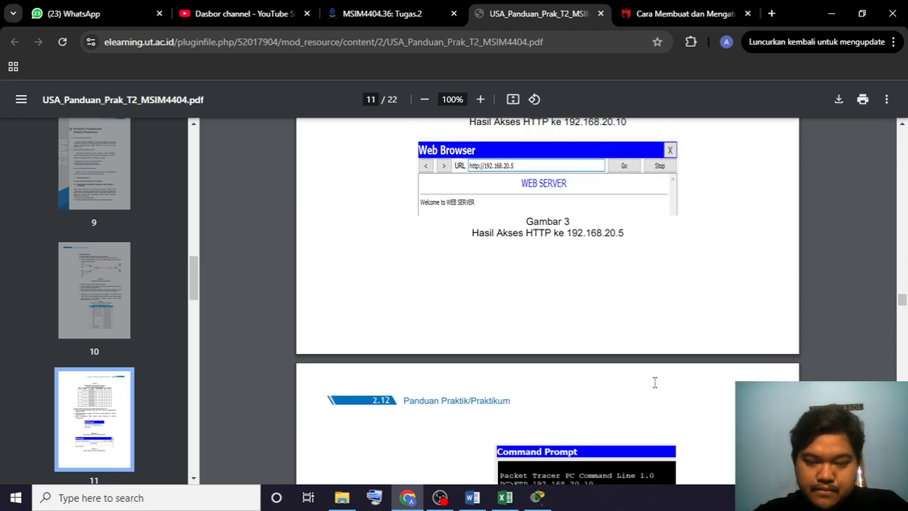
{"action": "scroll", "coordinate": [655, 383], "scroll_direction": "down", "scroll_amount": 8}
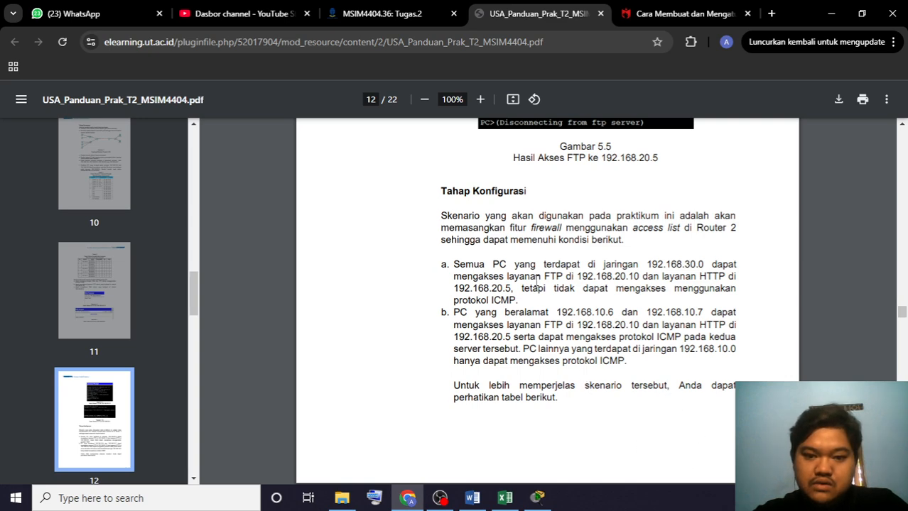
{"action": "left_click_drag", "start_coordinate": [453, 264], "coordinate": [512, 277]}
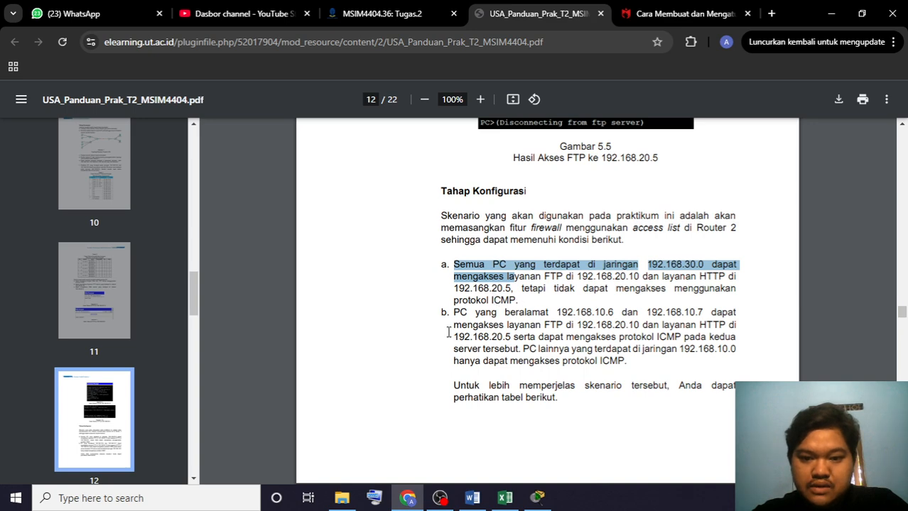
{"action": "left_click", "coordinate": [515, 340]}
{"action": "scroll", "coordinate": [571, 336], "scroll_direction": "down", "scroll_amount": 1}
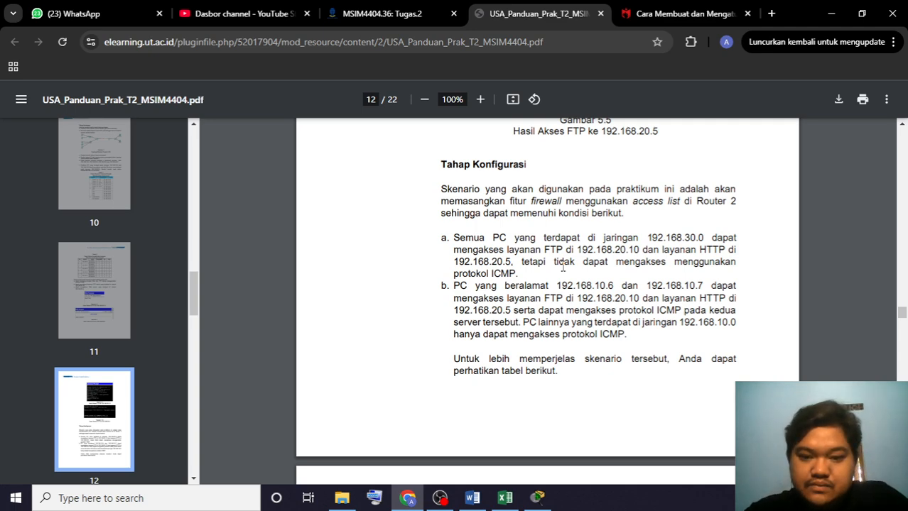
- Examine Tabel 3, the Router 2 access-list commands, the interface s0/1/0 instructions and the Tabel 4 test form in the guide
{"action": "scroll", "coordinate": [563, 267], "scroll_direction": "down", "scroll_amount": 5}
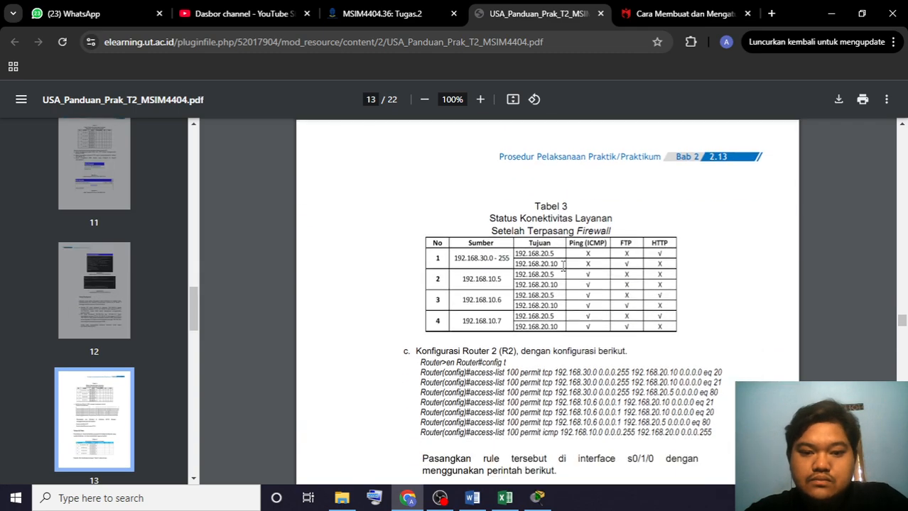
{"action": "scroll", "coordinate": [562, 267], "scroll_direction": "down", "scroll_amount": 3}
{"action": "scroll", "coordinate": [562, 267], "scroll_direction": "up", "scroll_amount": 2}
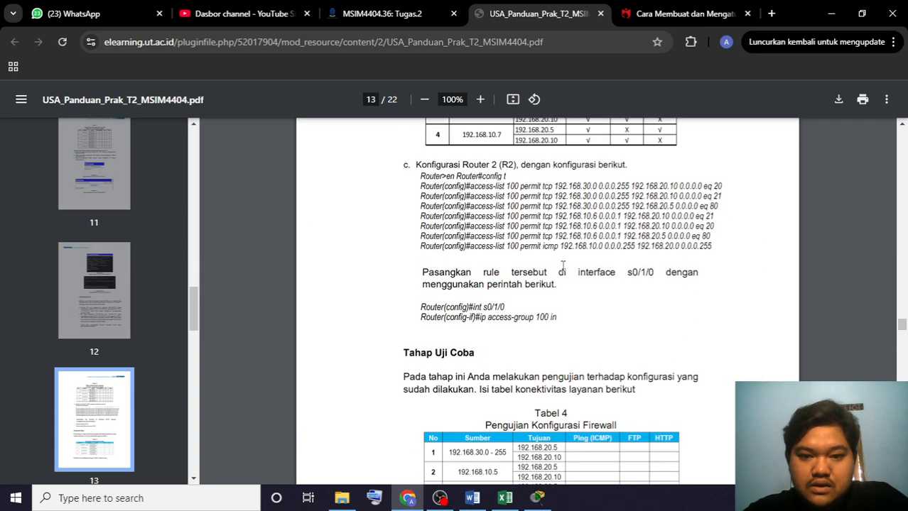
{"action": "scroll", "coordinate": [562, 267], "scroll_direction": "down", "scroll_amount": 3}
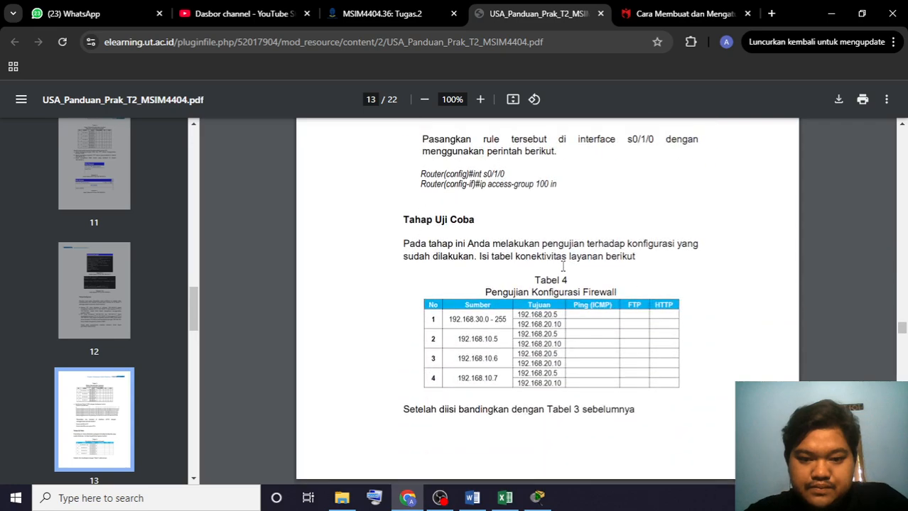
{"action": "scroll", "coordinate": [563, 267], "scroll_direction": "up", "scroll_amount": 3}
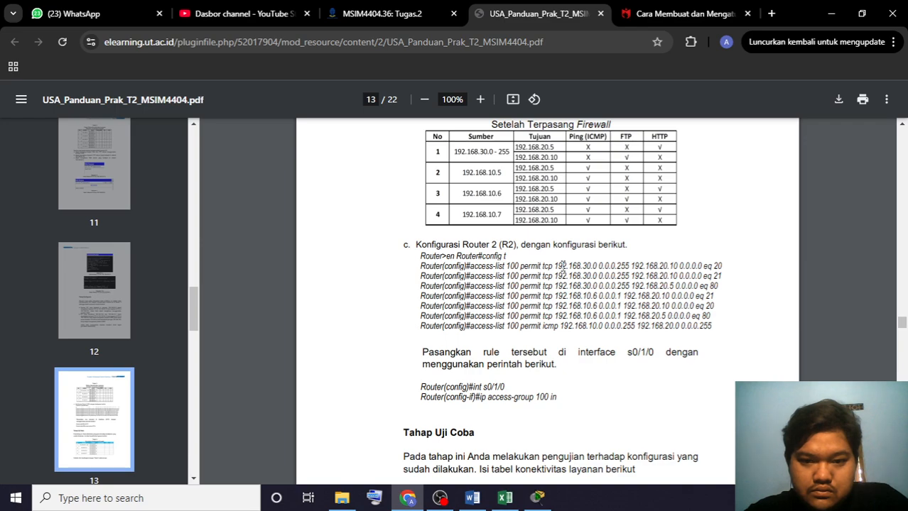
{"action": "scroll", "coordinate": [562, 266], "scroll_direction": "up", "scroll_amount": 2}
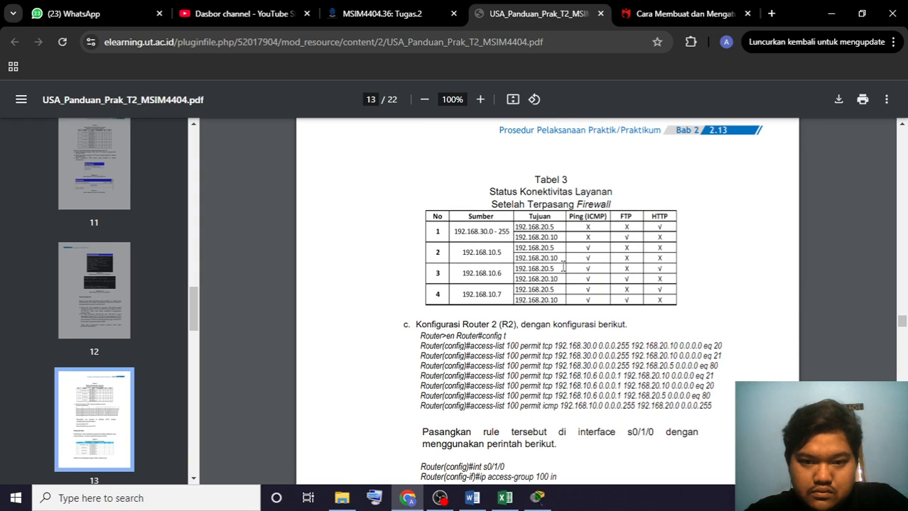
{"action": "scroll", "coordinate": [562, 267], "scroll_direction": "down", "scroll_amount": 6}
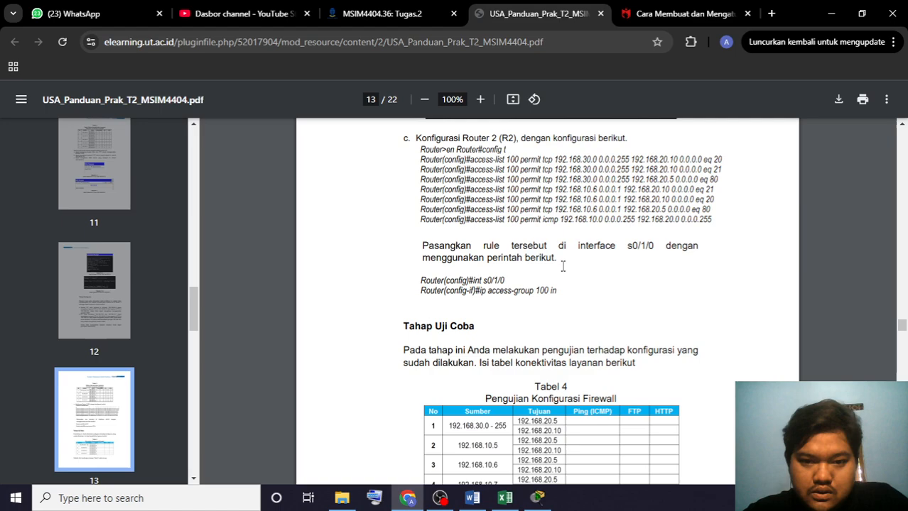
{"action": "scroll", "coordinate": [563, 265], "scroll_direction": "up", "scroll_amount": 1}
{"action": "scroll", "coordinate": [562, 266], "scroll_direction": "down", "scroll_amount": 1}
{"action": "scroll", "coordinate": [563, 265], "scroll_direction": "up", "scroll_amount": 3}
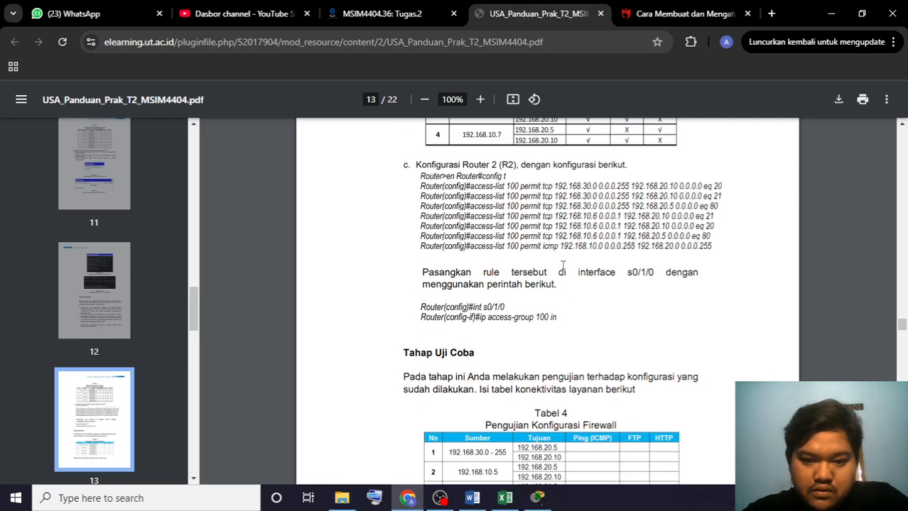
{"action": "scroll", "coordinate": [563, 266], "scroll_direction": "down", "scroll_amount": 3}
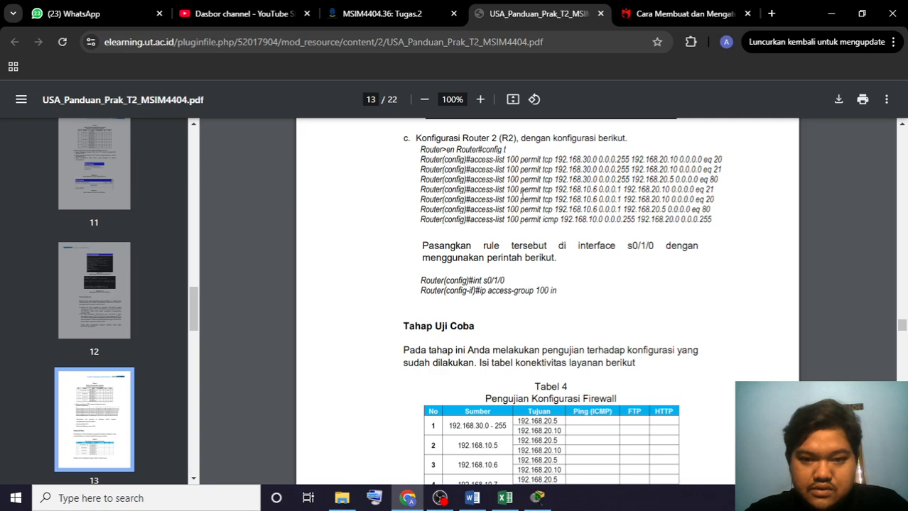
- Open router R2's CLI in Packet Tracer and place its window beside the guide's configuration commands
{"action": "key", "text": "alt+Tab"}
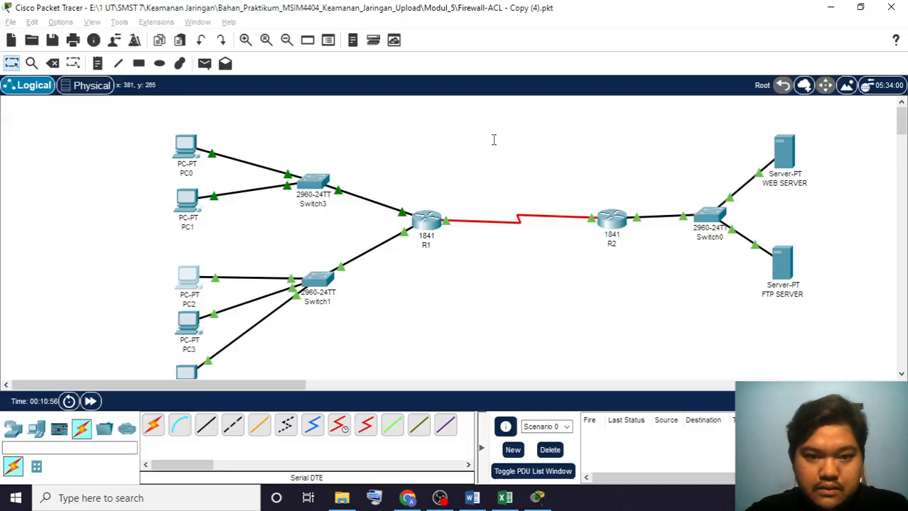
{"action": "left_click", "coordinate": [622, 224]}
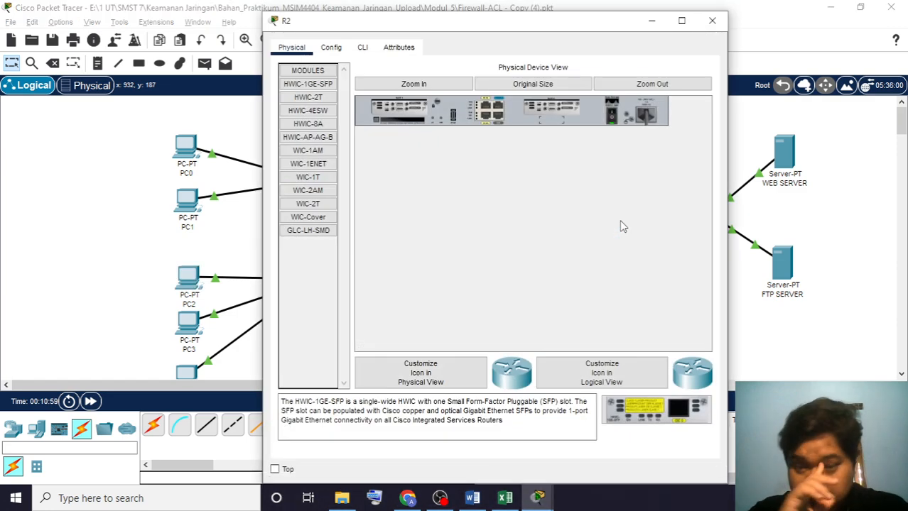
{"action": "left_click", "coordinate": [360, 51]}
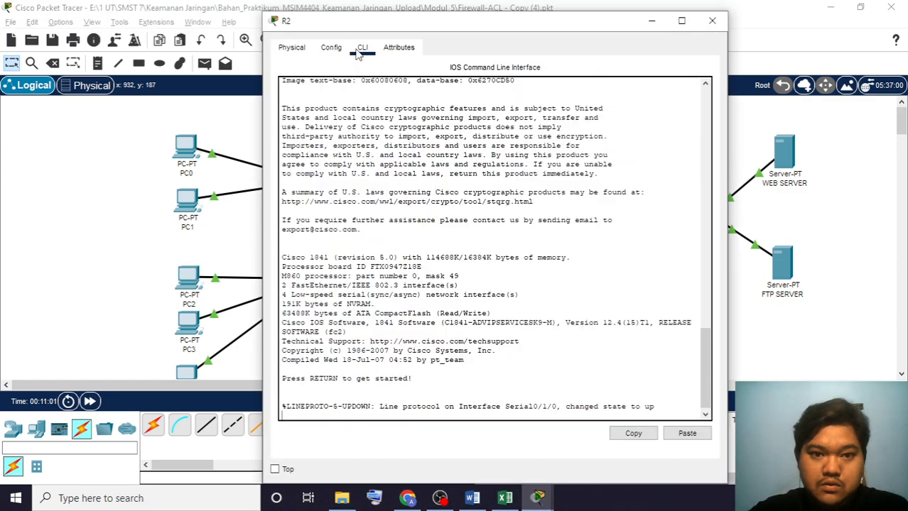
{"action": "key", "text": "alt+Tab"}
{"action": "key", "text": "alt+Tab"}
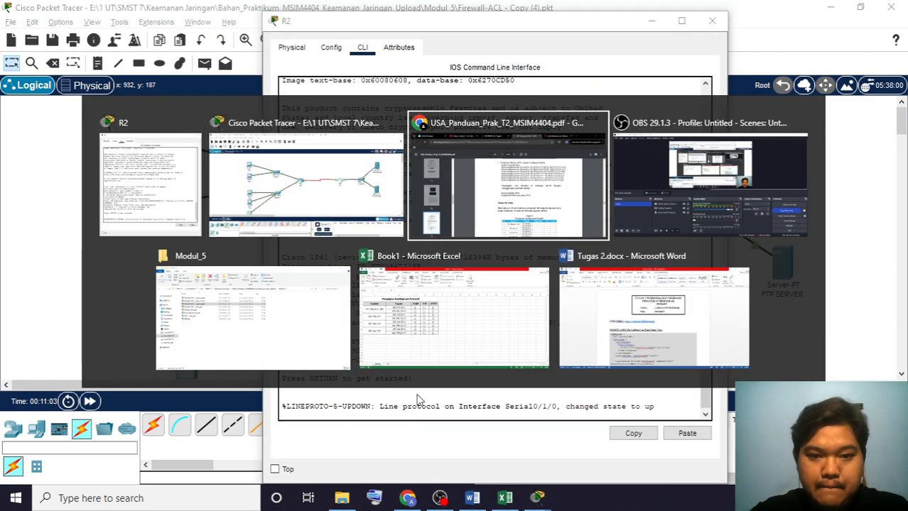
{"action": "key", "text": "alt+Tab"}
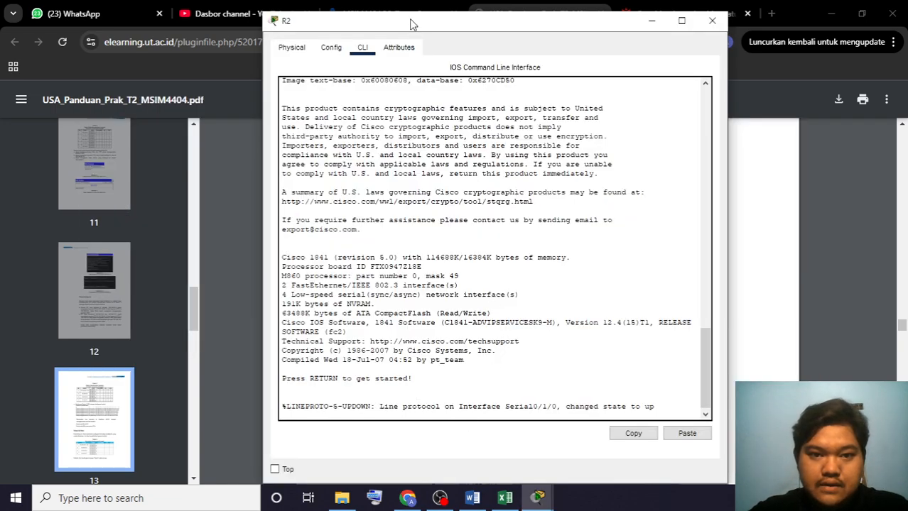
{"action": "left_click_drag", "start_coordinate": [410, 25], "coordinate": [147, 19]}
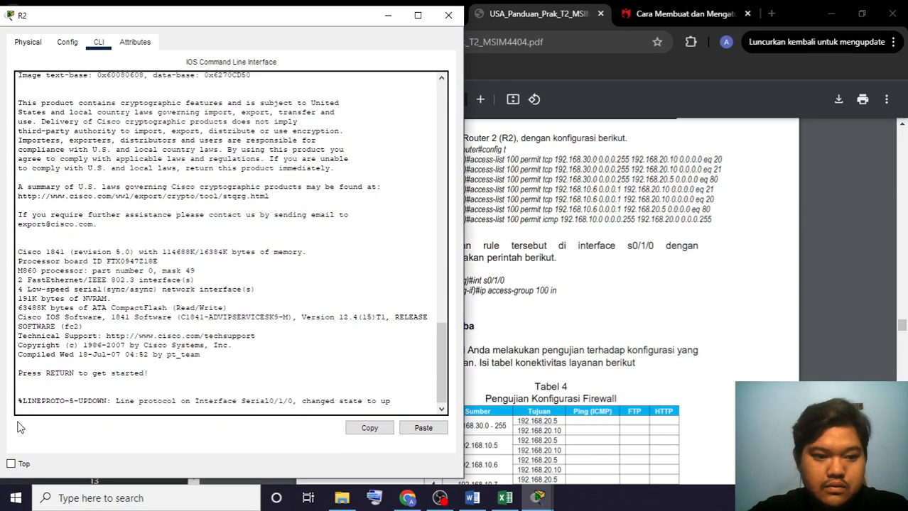
- Enter privileged mode on R2 with en and start global configuration with config t
{"action": "key", "text": "Return"}
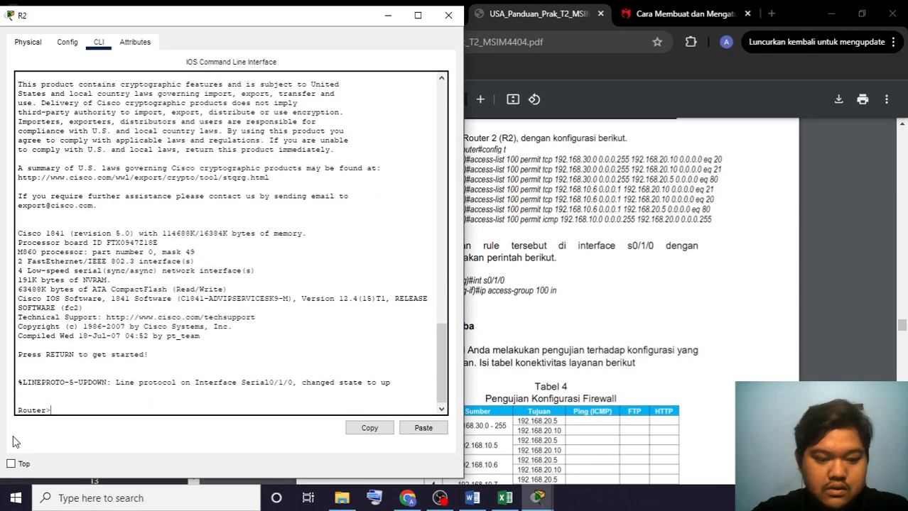
{"action": "type", "text": "en"}
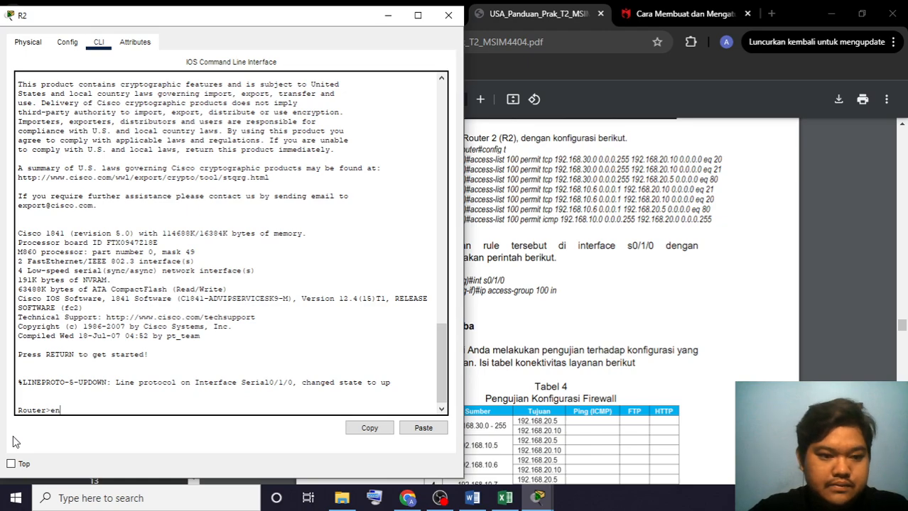
{"action": "key", "text": "Return"}
{"action": "type", "text": "confi"}
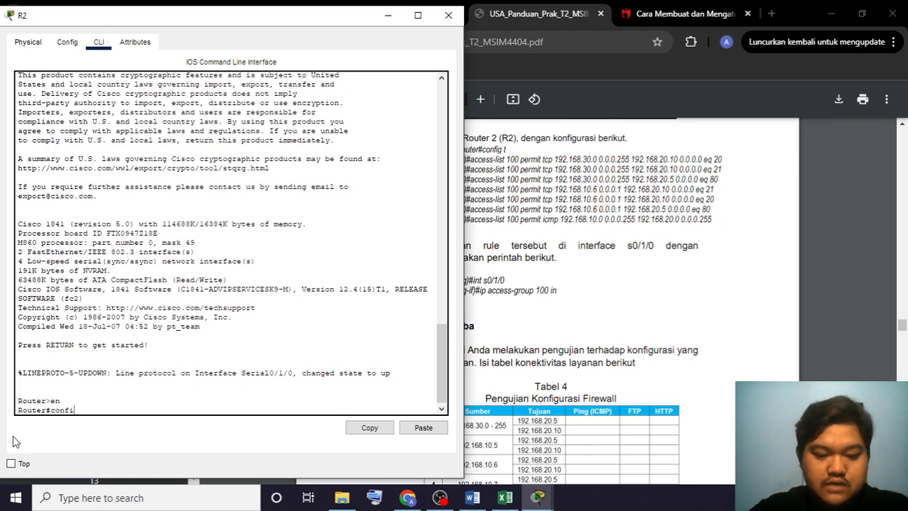
{"action": "type", "text": "g t"}
{"action": "key", "text": "Return"}
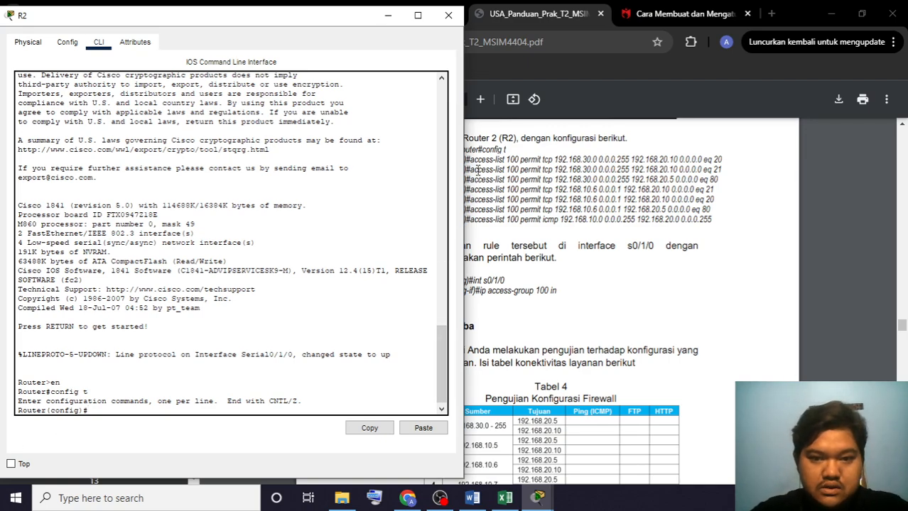
- Copy the guide's first R2 rule into the CLI and run it: access-list 100 permit tcp 192.168.30.0 0.0.0.255 192.168.20.10 0.0.0.0 eq 20
{"action": "left_click_drag", "start_coordinate": [470, 160], "coordinate": [722, 155]}
{"action": "key", "text": "ctrl+c"}
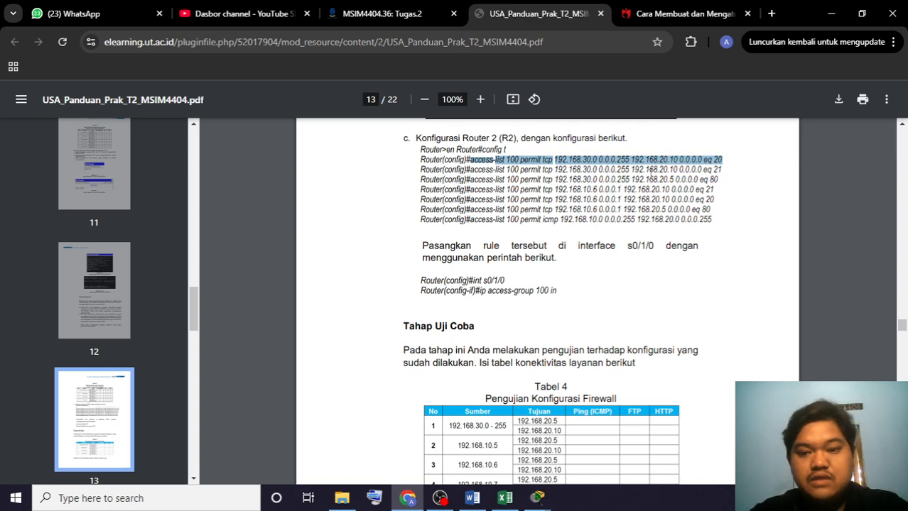
{"action": "key", "text": "alt+Tab"}
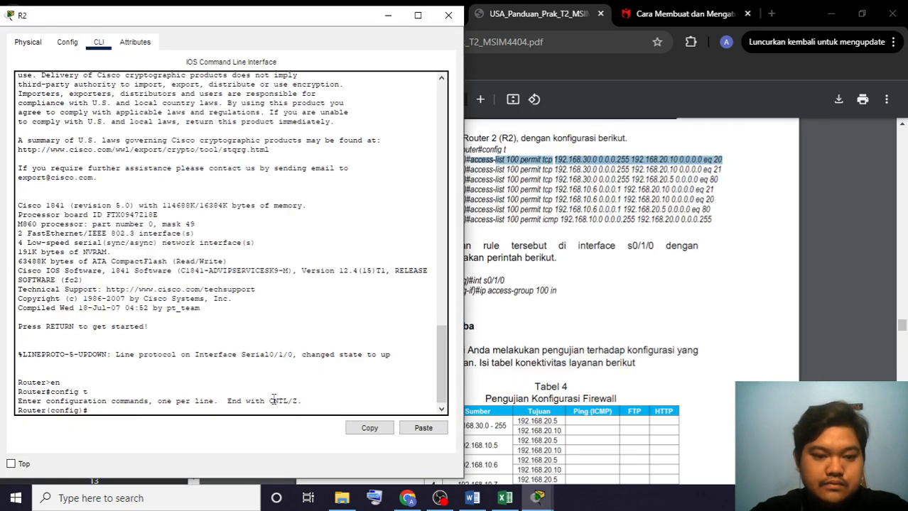
{"action": "left_click", "coordinate": [412, 431]}
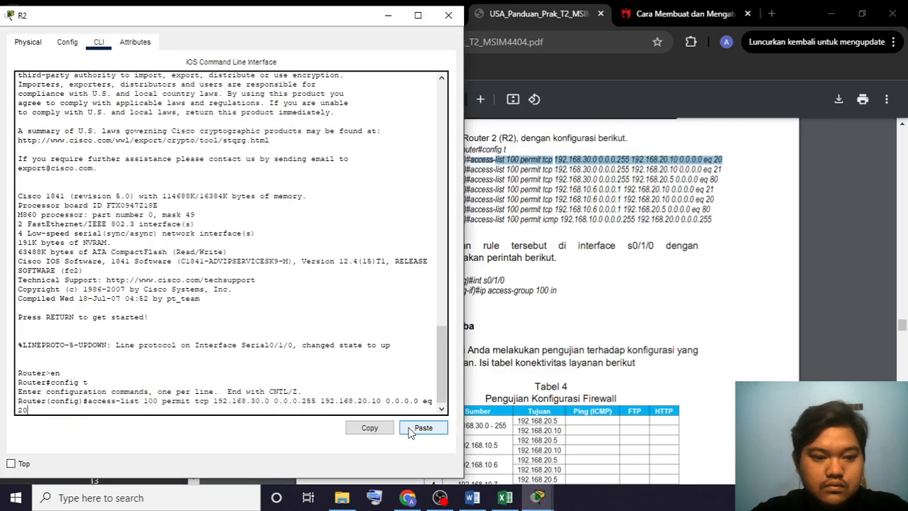
{"action": "key", "text": "Return"}
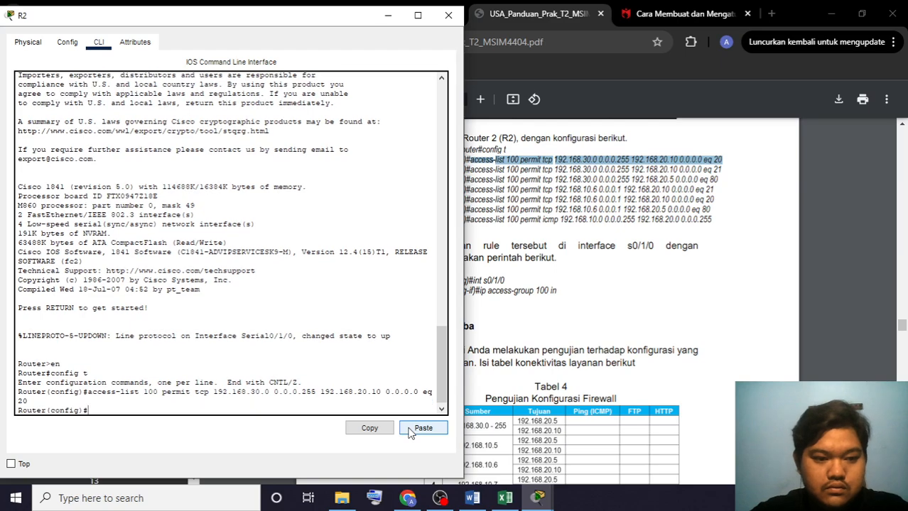
- Copy the guide's second rule into R2's CLI and run it: access-list 100 permit tcp 192.168.30.0 0.0.0.255 192.168.20.10 0.0.0.0 eq 21
{"action": "left_click", "coordinate": [725, 170]}
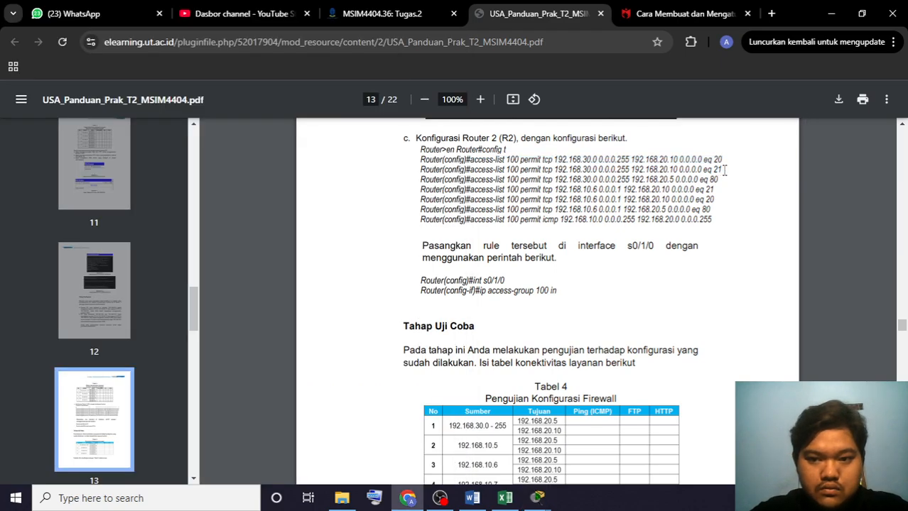
{"action": "left_click_drag", "start_coordinate": [725, 171], "coordinate": [470, 171]}
{"action": "key", "text": "ctrl+c"}
{"action": "key", "text": "alt+Tab"}
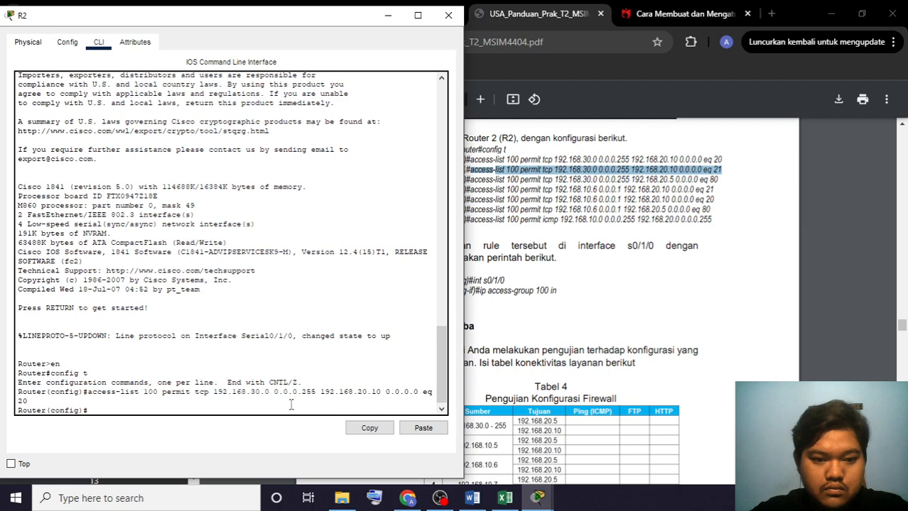
{"action": "left_click", "coordinate": [406, 429]}
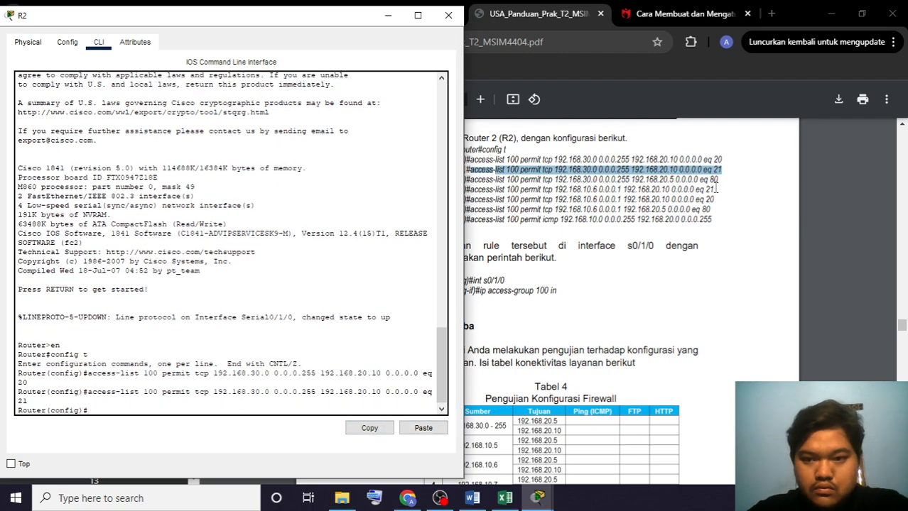
- Try to run the guide's third rule on R2, permitting tcp from 192.168.30.0 0.0.0.255 to 192.168.20.5 0.0.0.0 eq 80
{"action": "left_click_drag", "start_coordinate": [718, 180], "coordinate": [476, 176]}
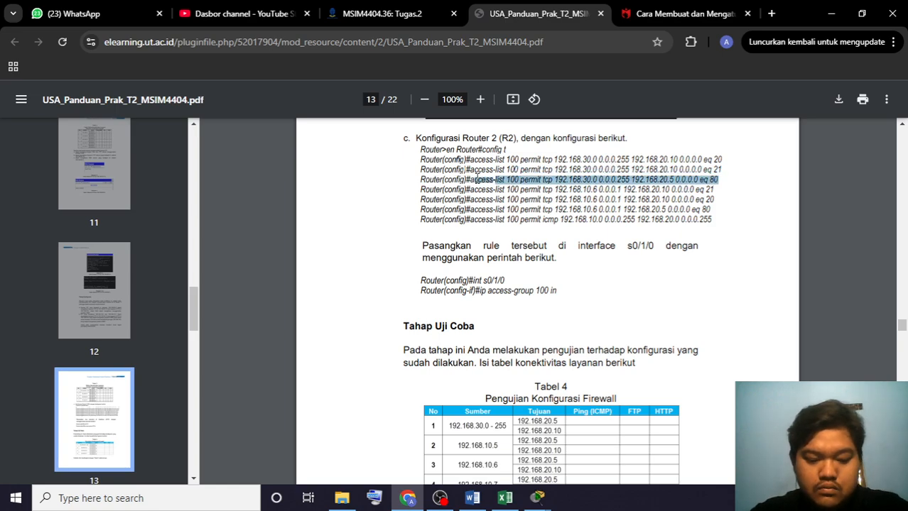
{"action": "key", "text": "ctrl+c"}
{"action": "key", "text": "alt+Tab"}
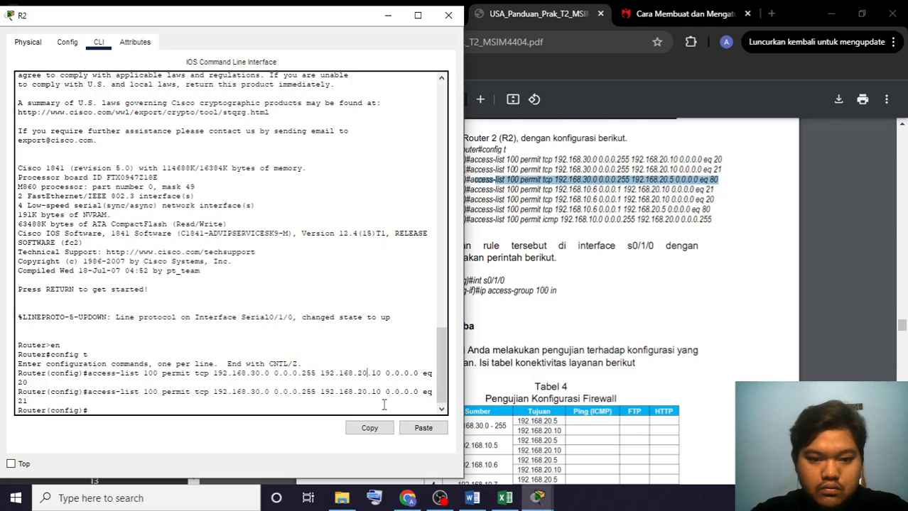
{"action": "left_click", "coordinate": [414, 431]}
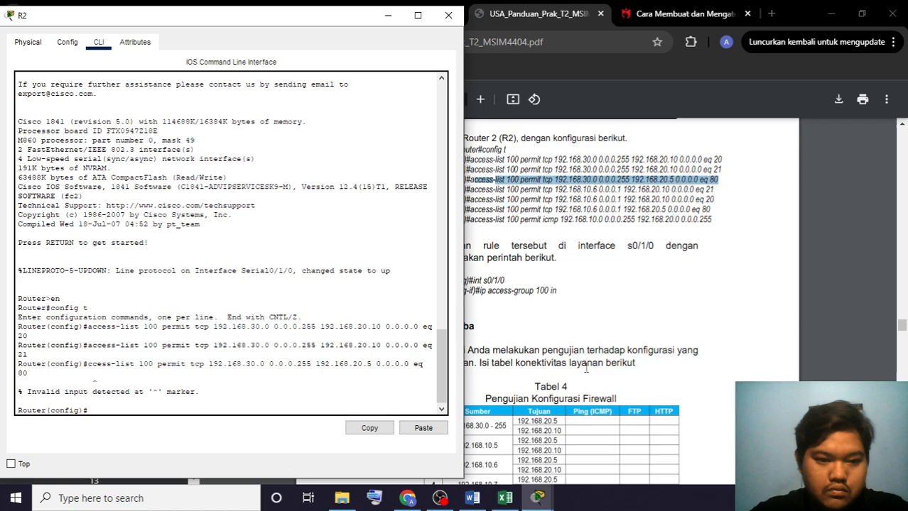
- Recall the rejected eq 80 command, add the missing initial a so it begins with access-list, and run it again
{"action": "key", "text": "Up"}
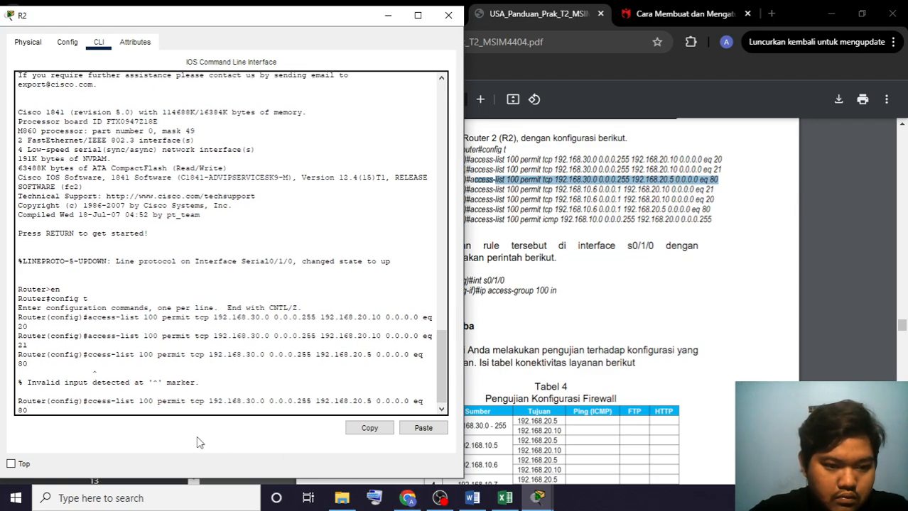
{"action": "type", "text": "a"}
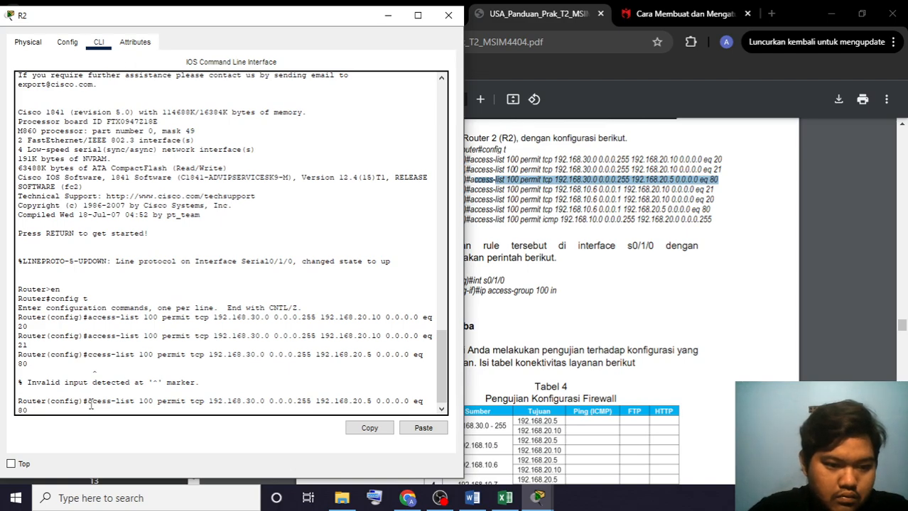
{"action": "key", "text": "Left"}
{"action": "key", "text": "Left"}
{"action": "key", "text": "Left"}
{"action": "key", "text": "Left"}
{"action": "key", "text": "Left"}
{"action": "key", "text": "Left"}
{"action": "key", "text": "Left"}
{"action": "key", "text": "Left"}
{"action": "key", "text": "Left"}
{"action": "key", "text": "Left"}
{"action": "key", "text": "Left"}
{"action": "key", "text": "Left"}
{"action": "key", "text": "Left"}
{"action": "key", "text": "Left"}
{"action": "key", "text": "Left"}
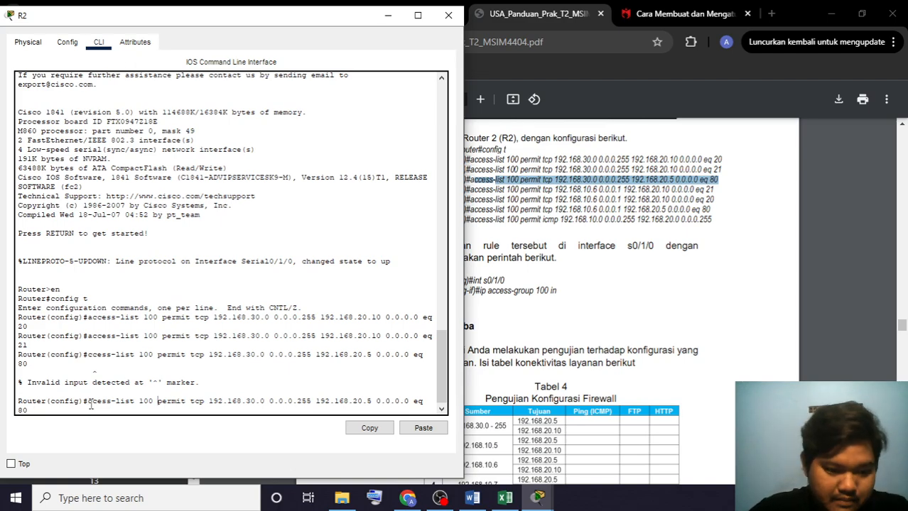
{"action": "type", "text": "a"}
{"action": "key", "text": "Return"}
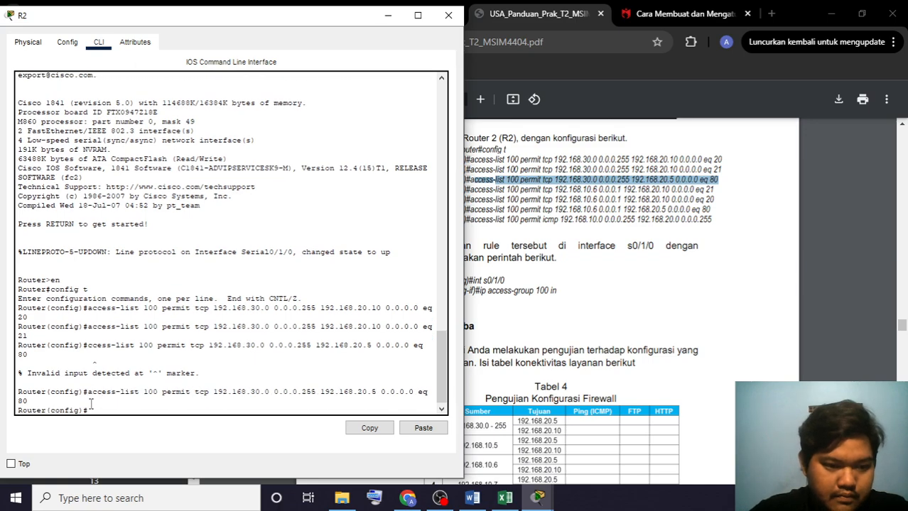
- Copy the guide's fourth rule into R2's CLI and run it: access-list 100 permit tcp 192.168.10.6 0.0.0.1 192.168.20.10 0.0.0.0 eq 21
{"action": "left_click", "coordinate": [716, 192]}
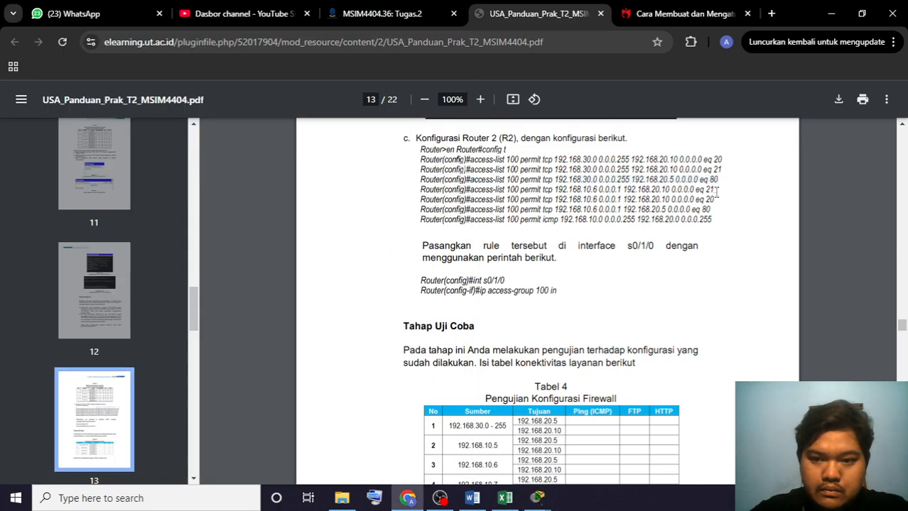
{"action": "left_click_drag", "start_coordinate": [715, 192], "coordinate": [470, 191]}
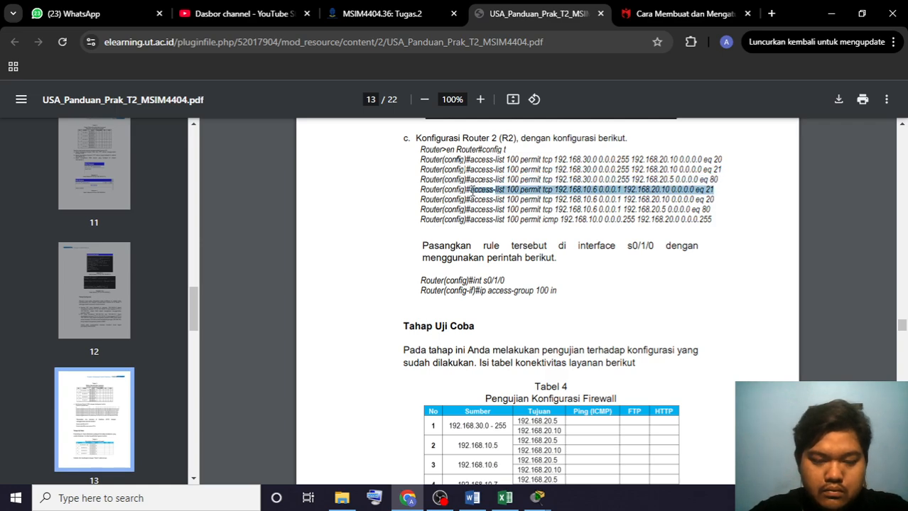
{"action": "key", "text": "alt+Tab"}
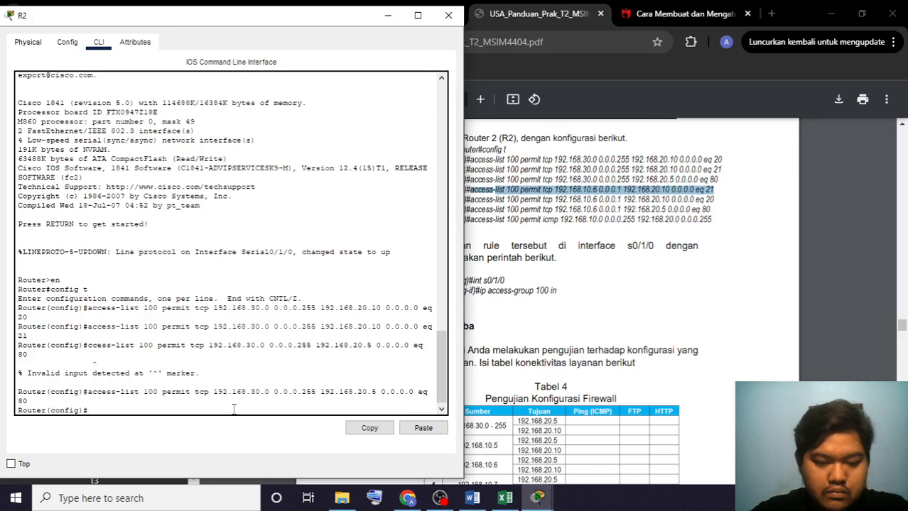
{"action": "left_click", "coordinate": [423, 428]}
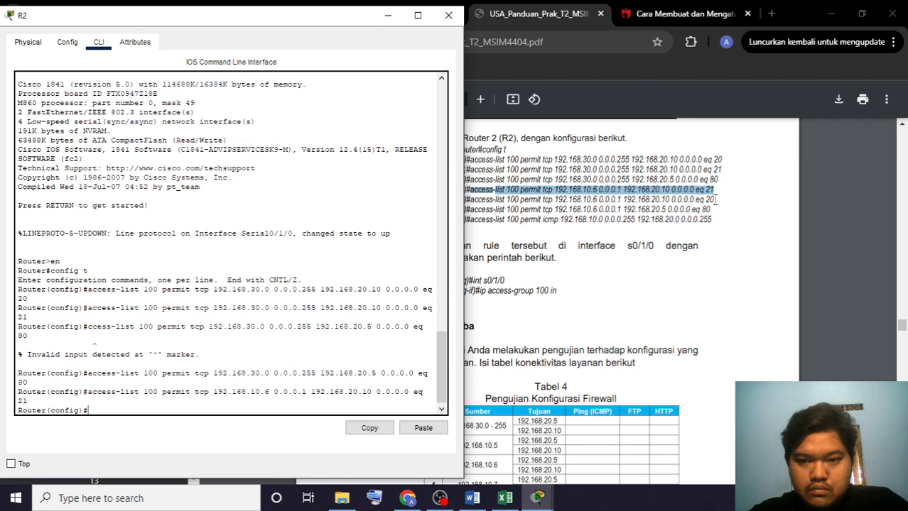
- Add the guide's fifth rule on R2: access-list 100 permit tcp 192.168.10.6 0.0.0.1 192.168.20.10 0.0.0.0 eq 20
{"action": "left_click_drag", "start_coordinate": [713, 200], "coordinate": [476, 203]}
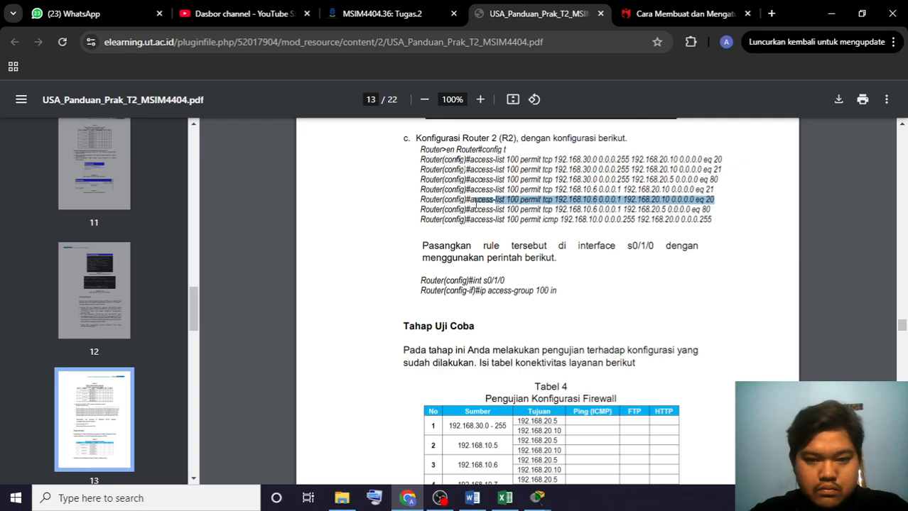
{"action": "key", "text": "alt+Tab"}
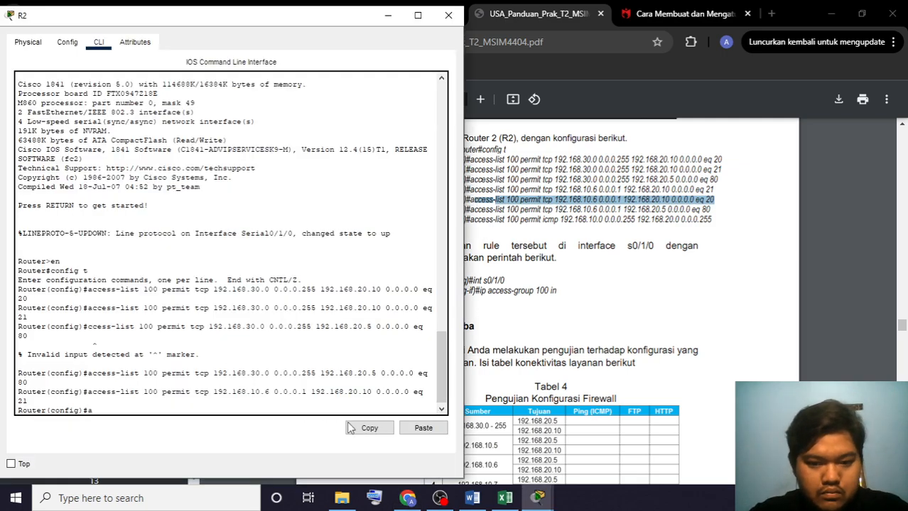
{"action": "left_click", "coordinate": [422, 433]}
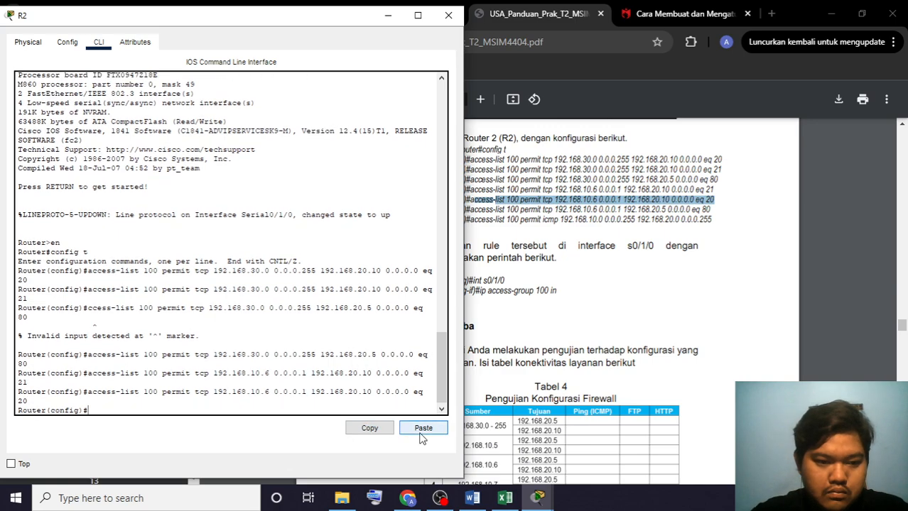
- Copy the guide's sixth rule into R2's CLI and run it: access-list 100 permit tcp 192.168.10.6 0.0.0.1 192.168.20.5 0.0.0.0 eq 80
{"action": "left_click", "coordinate": [713, 207]}
{"action": "double_click", "coordinate": [706, 209]}
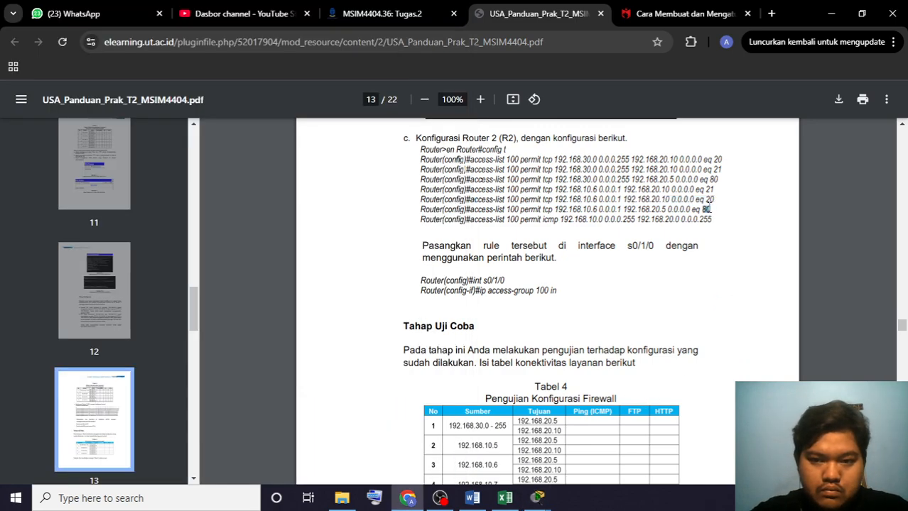
{"action": "left_click", "coordinate": [474, 208]}
{"action": "left_click_drag", "start_coordinate": [474, 209], "coordinate": [715, 208]}
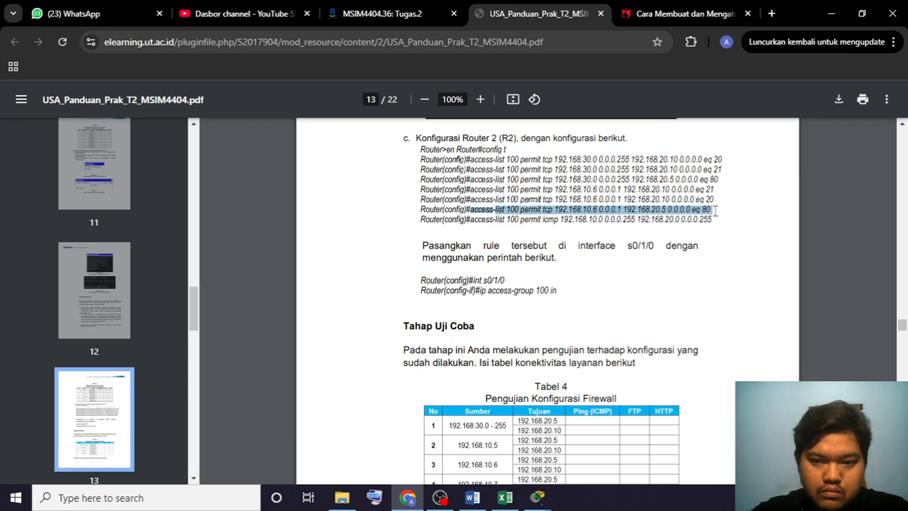
{"action": "key", "text": "alt+Tab"}
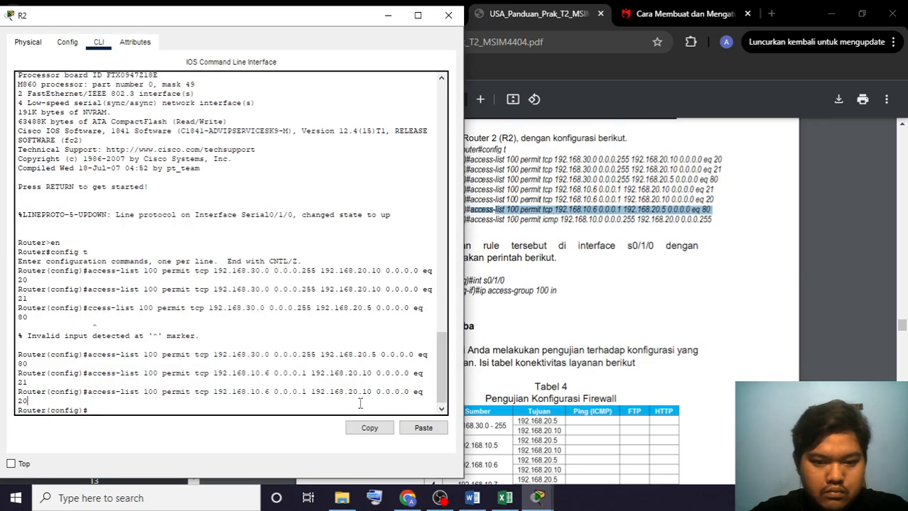
{"action": "left_click", "coordinate": [417, 429]}
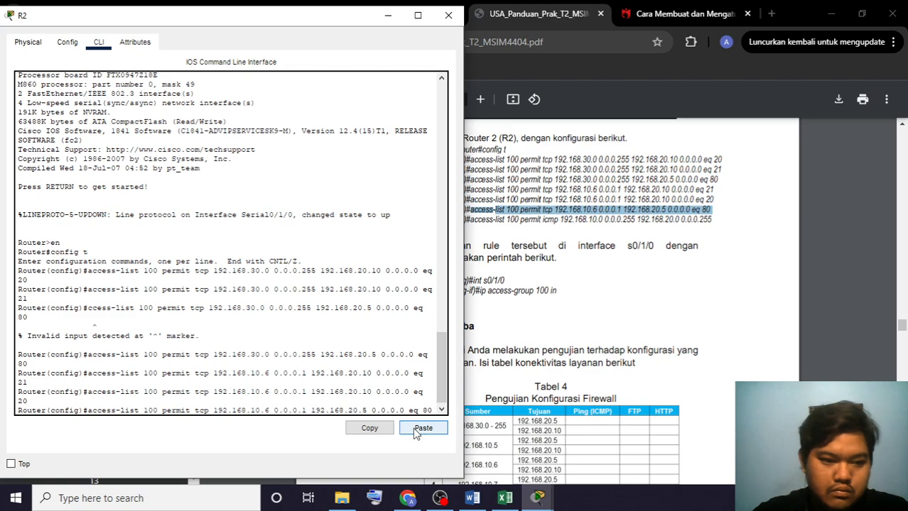
{"action": "key", "text": "Return"}
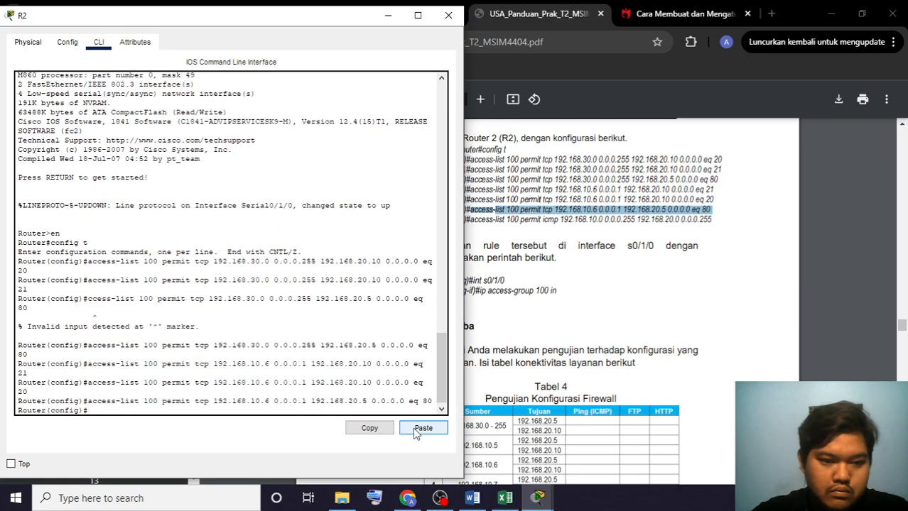
- Add the guide's final ICMP rule on R2: access-list 100 permit icmp 192.168.10.0 0.0.0.255 192.168.20.0 0.0.0.255
{"action": "left_click", "coordinate": [556, 222]}
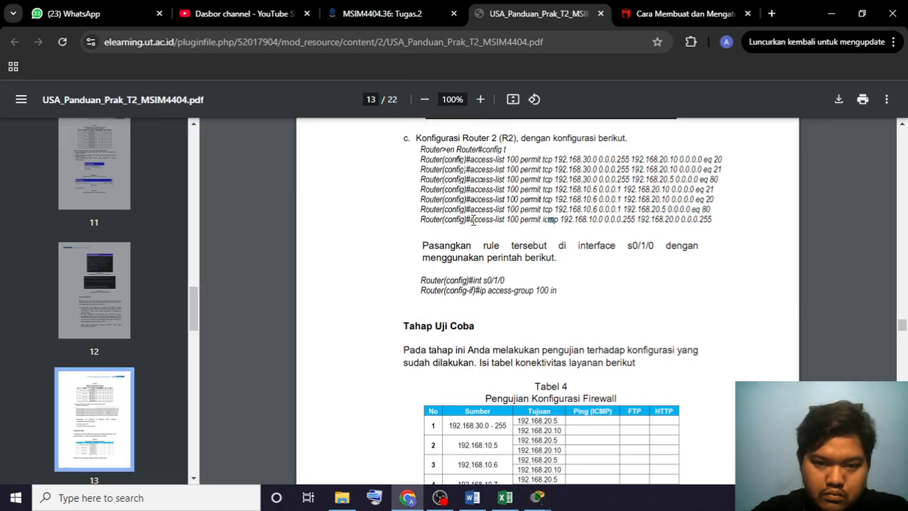
{"action": "left_click_drag", "start_coordinate": [470, 221], "coordinate": [715, 221]}
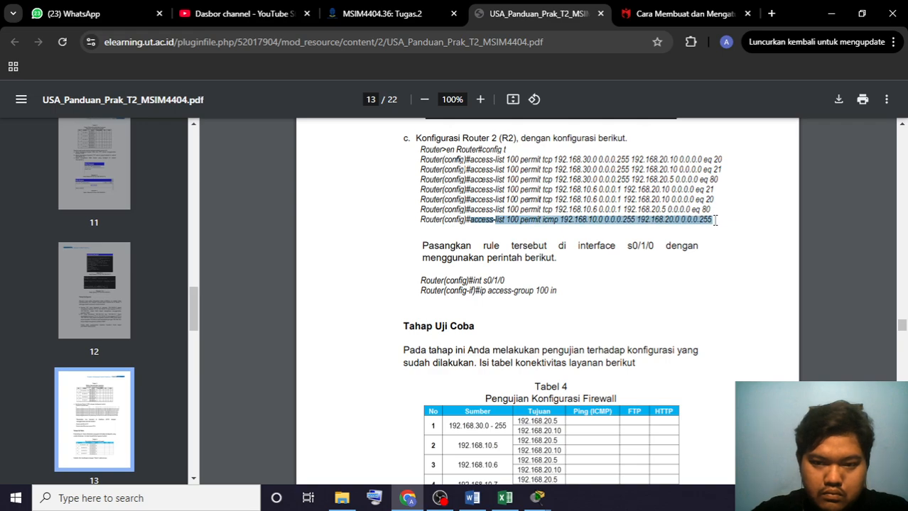
{"action": "key", "text": "alt+Tab"}
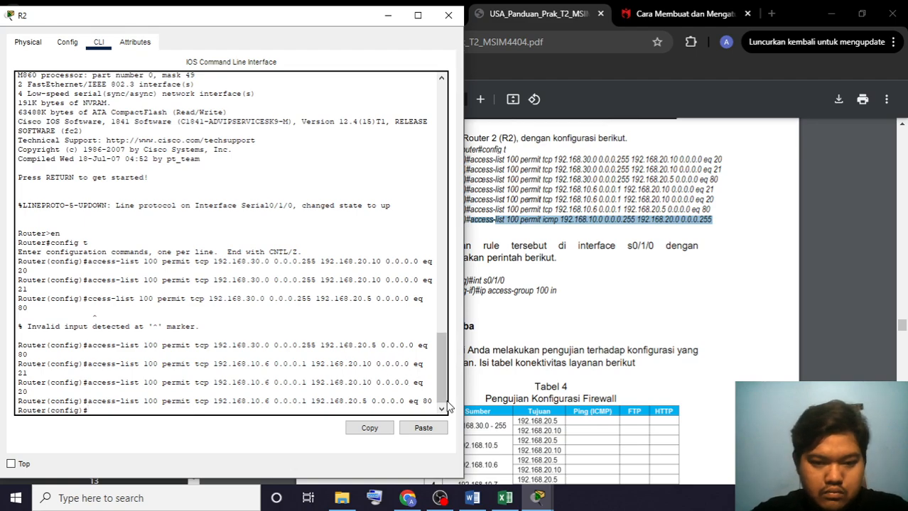
{"action": "left_click", "coordinate": [423, 427]}
{"action": "key", "text": "Return"}
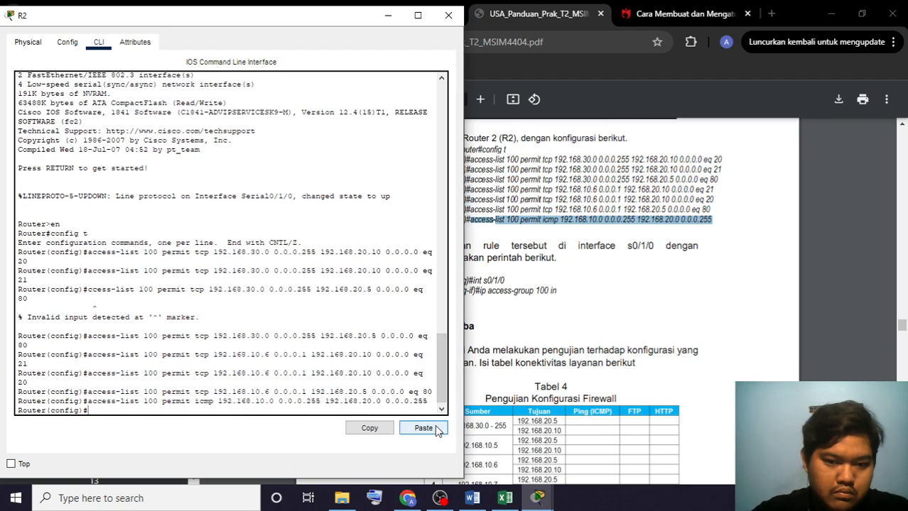
- Enter configuration mode for interface s0/1/0 on R2, as the guide instructs, with int s0/1/0
{"action": "left_click", "coordinate": [573, 283]}
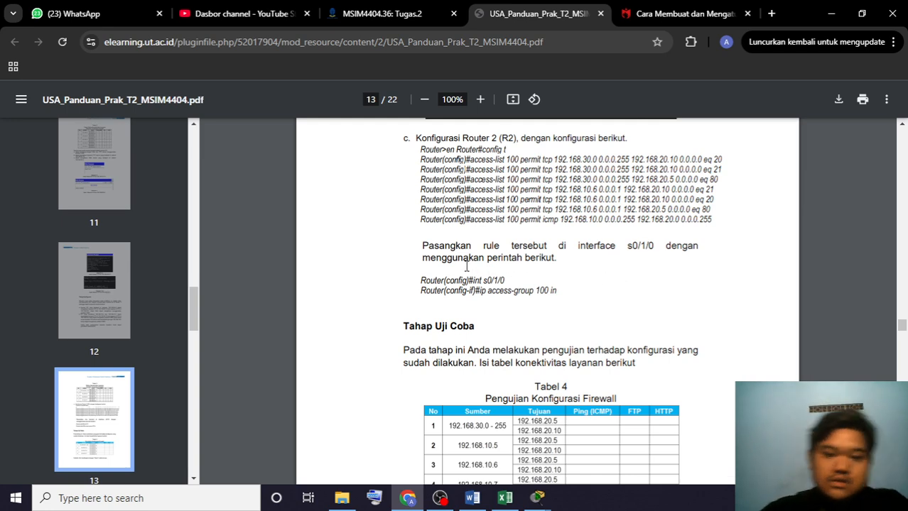
{"action": "key", "text": "alt+Tab"}
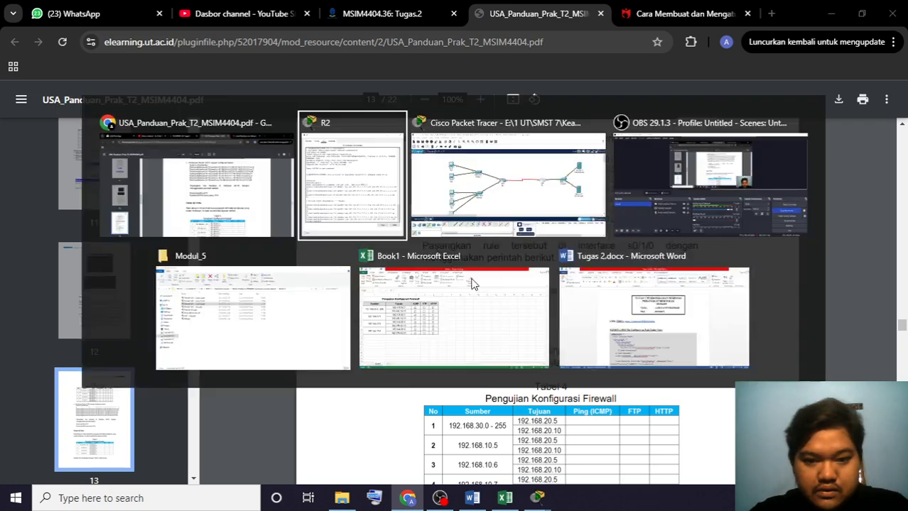
{"action": "type", "text": "int "}
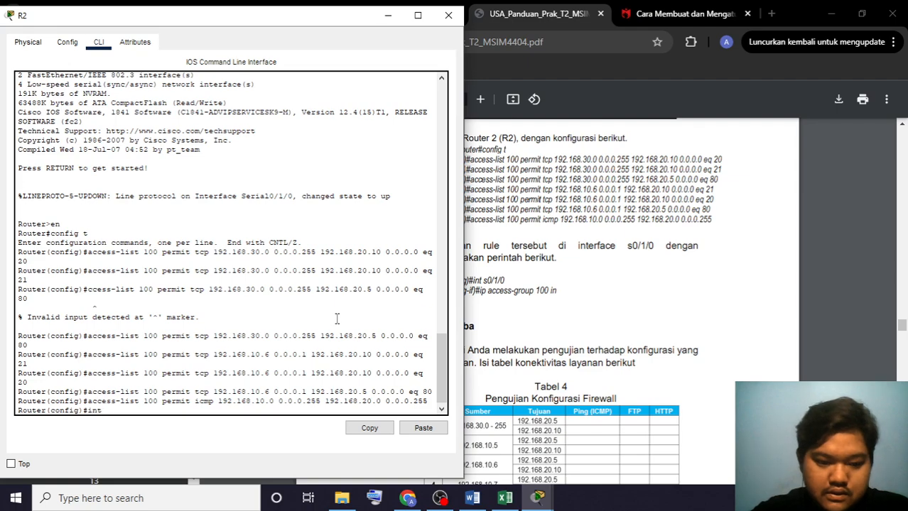
{"action": "type", "text": "s0/"}
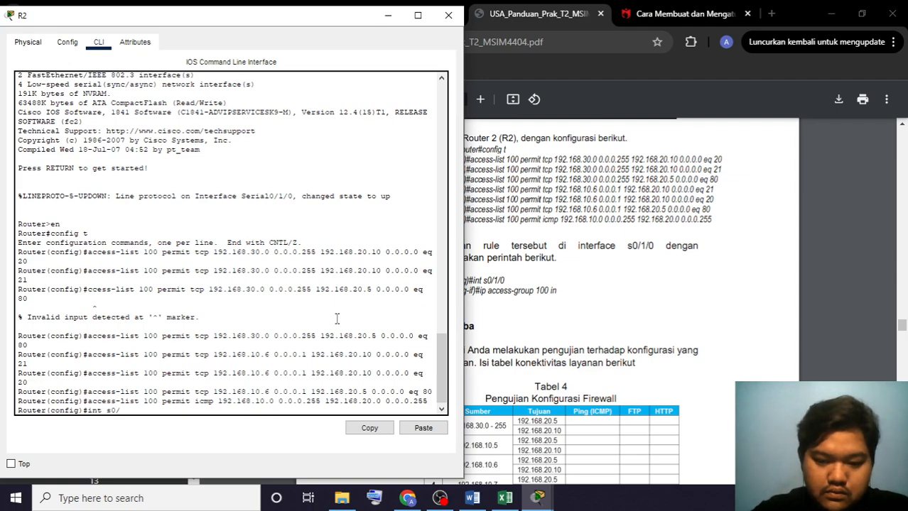
{"action": "type", "text": "1/0"}
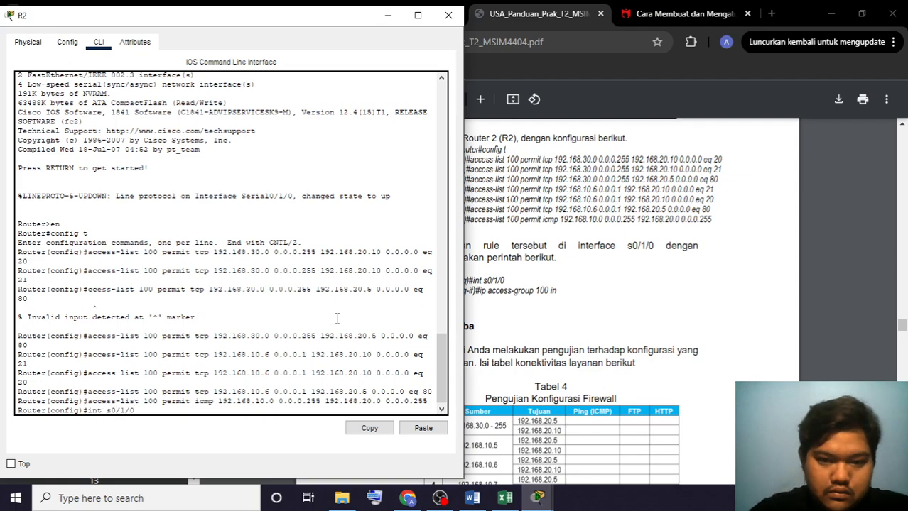
{"action": "key", "text": "Return"}
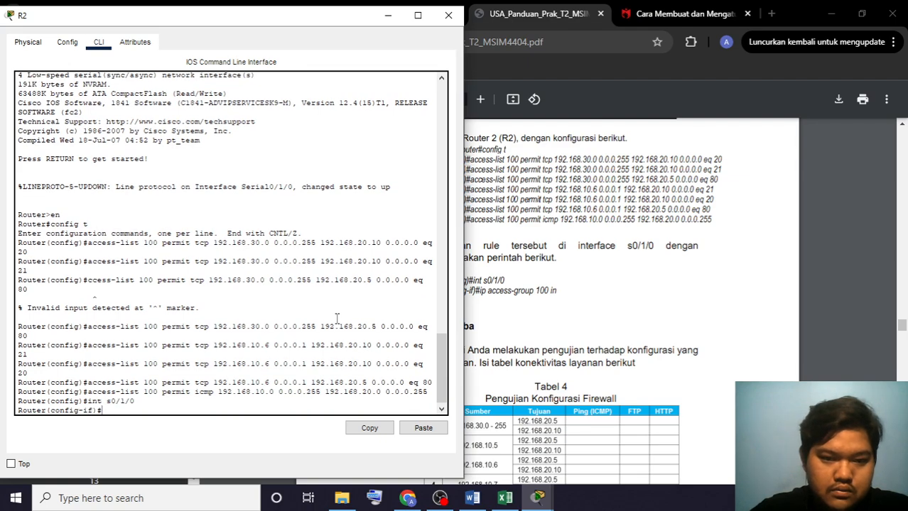
- Apply access list 100 to inbound traffic on R2's s0/1/0 interface by running ip access-group 100 in
{"action": "type", "text": "ip"}
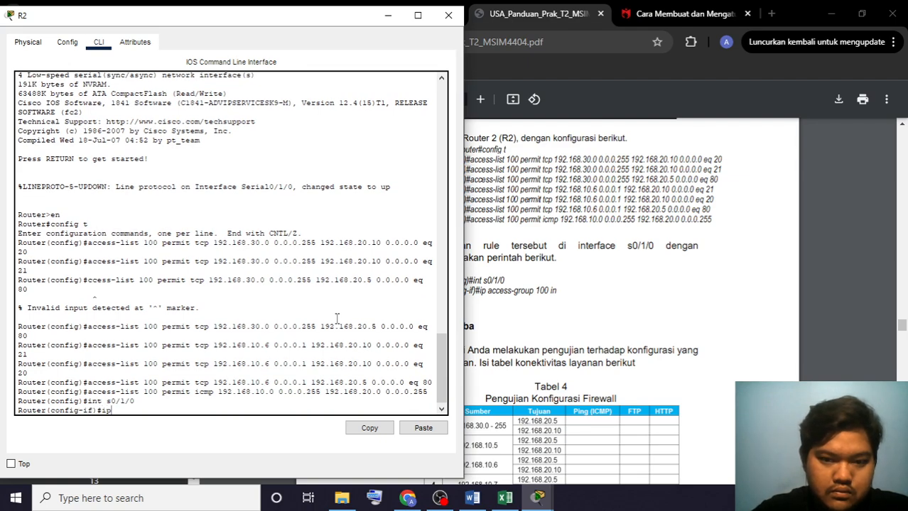
{"action": "type", "text": " acces"}
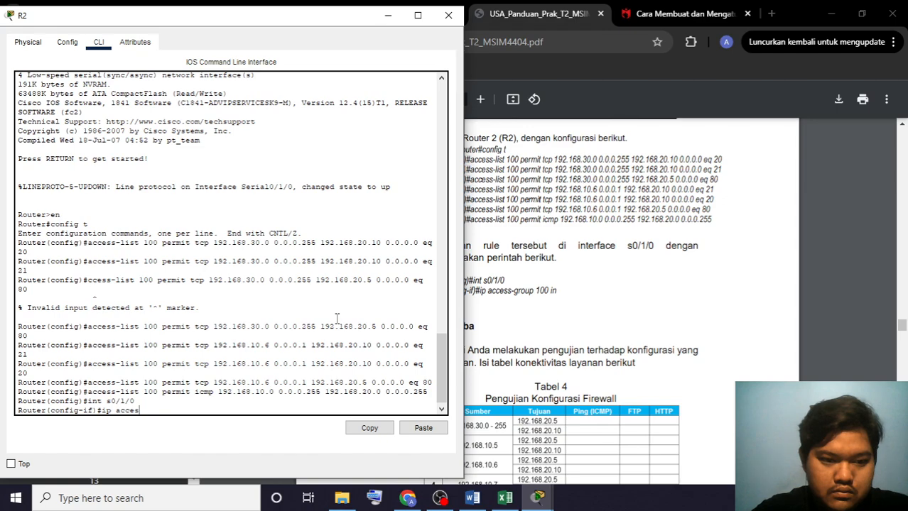
{"action": "type", "text": "s-group"}
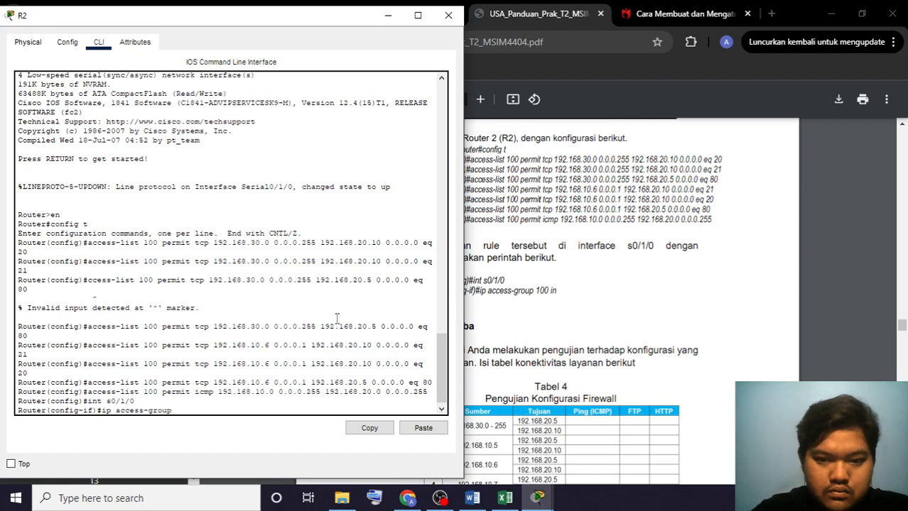
{"action": "type", "text": " 100 in"}
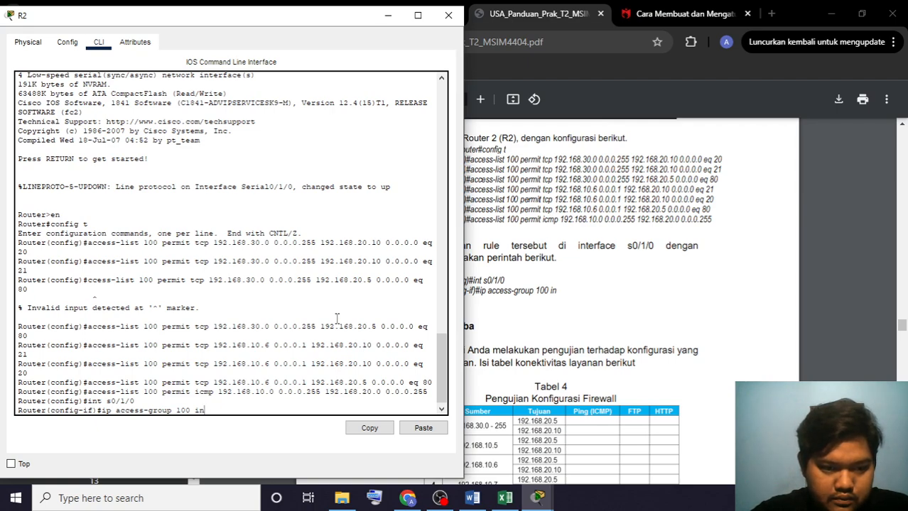
{"action": "key", "text": "Return"}
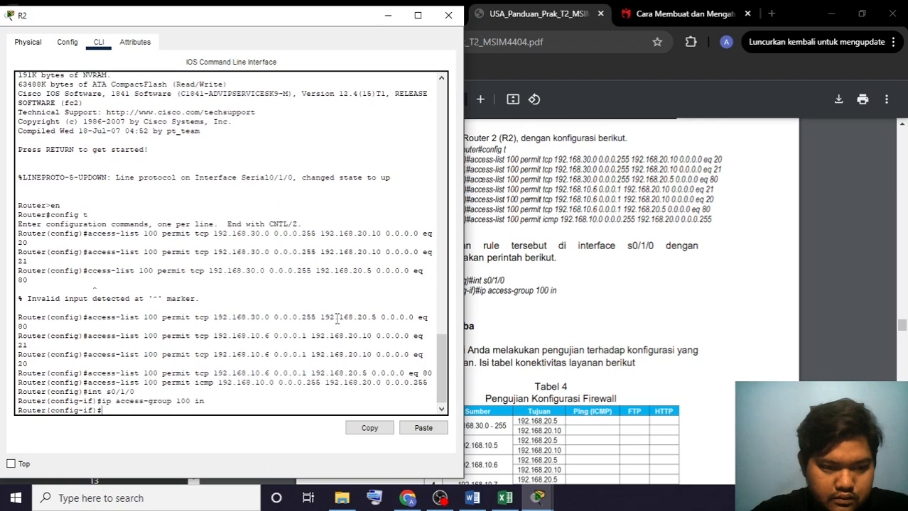
- Examine the guide's Tabel 4 firewall test matrix and switch to the matching Pengujian Konfigurasi Firewall table in Excel
{"action": "left_click", "coordinate": [553, 286]}
{"action": "scroll", "coordinate": [521, 397], "scroll_direction": "down", "scroll_amount": 4}
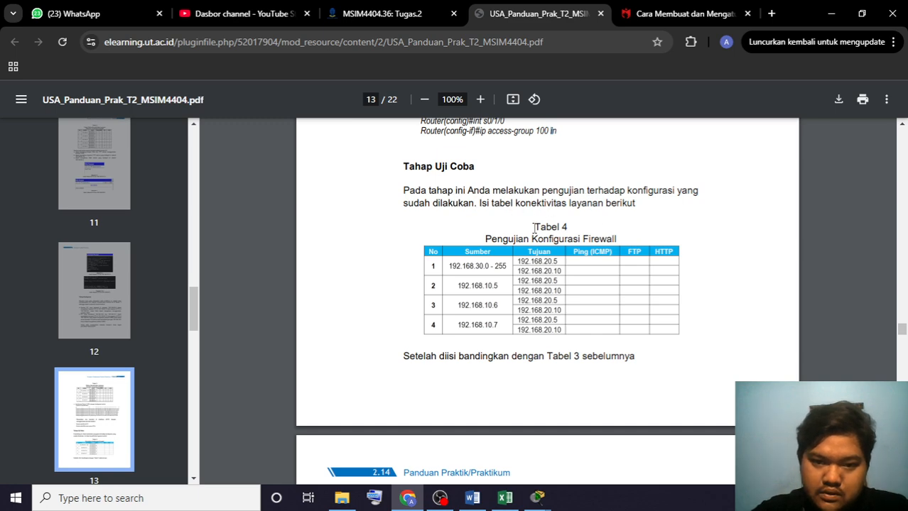
{"action": "key", "text": "alt+Tab"}
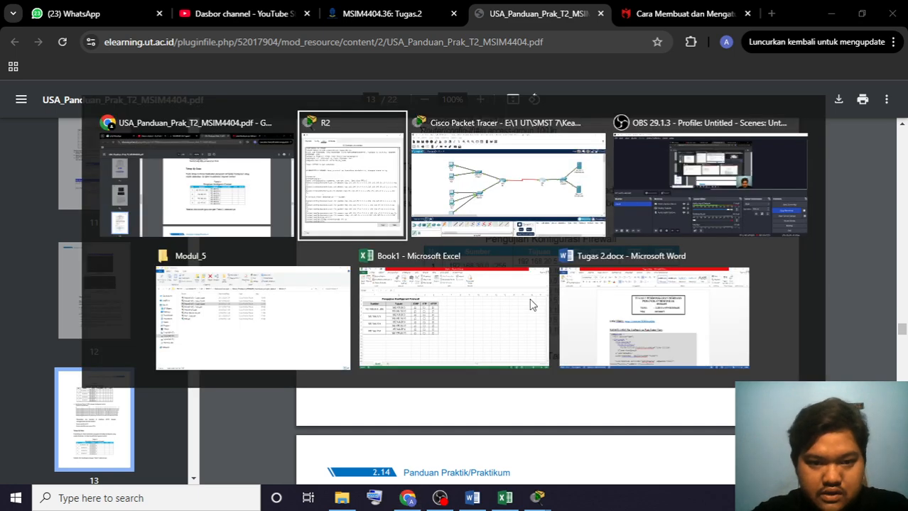
{"action": "key", "text": "alt+Tab"}
{"action": "key", "text": "alt+Tab"}
{"action": "key", "text": "alt+Tab"}
{"action": "key", "text": "alt+Tab"}
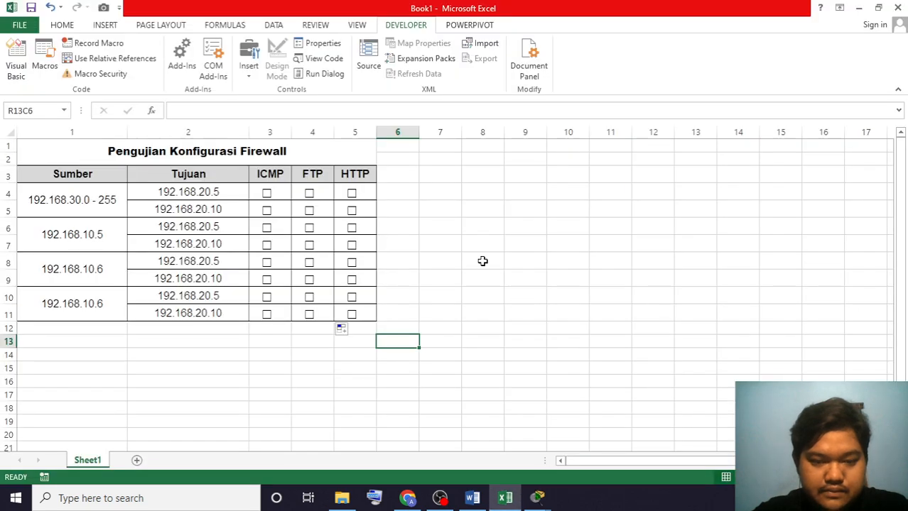
{"action": "left_click", "coordinate": [482, 260]}
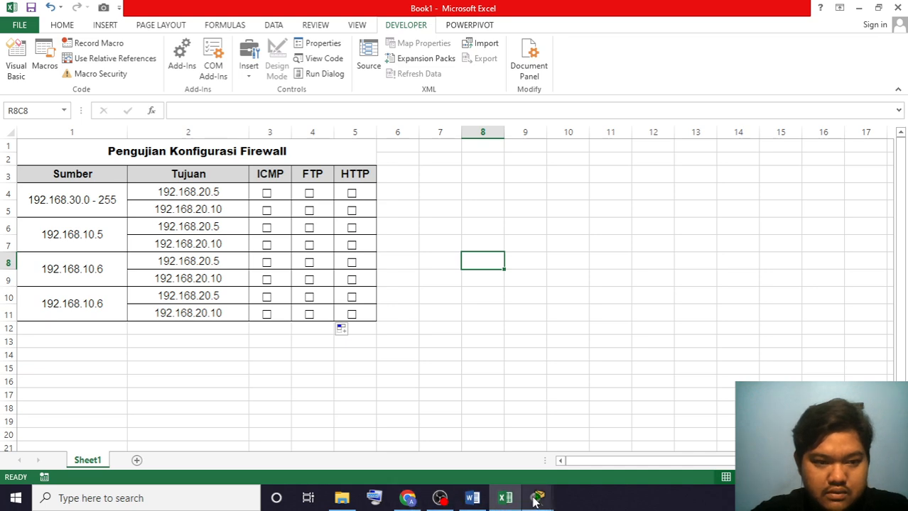
- Switch to the Packet Tracer topology, check PC0's IP configuration and close it again
{"action": "mouse_move", "coordinate": [536, 502]}
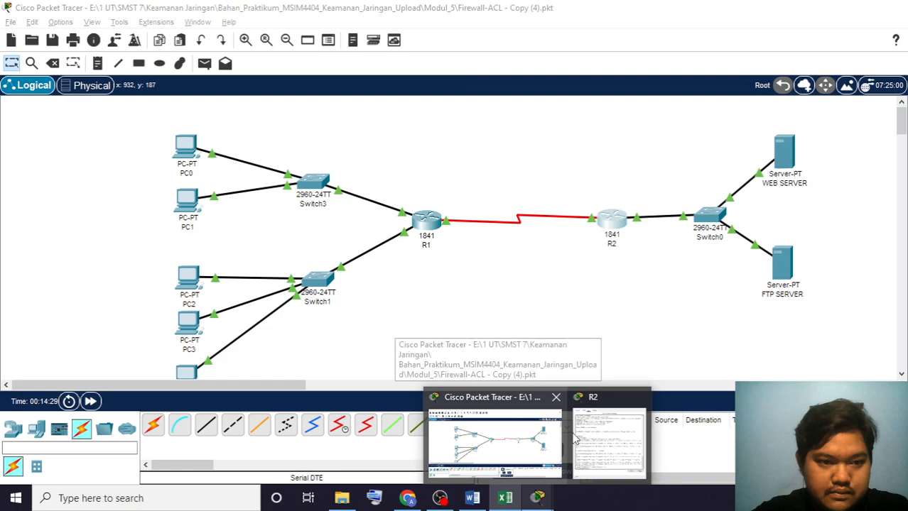
{"action": "mouse_move", "coordinate": [576, 435]}
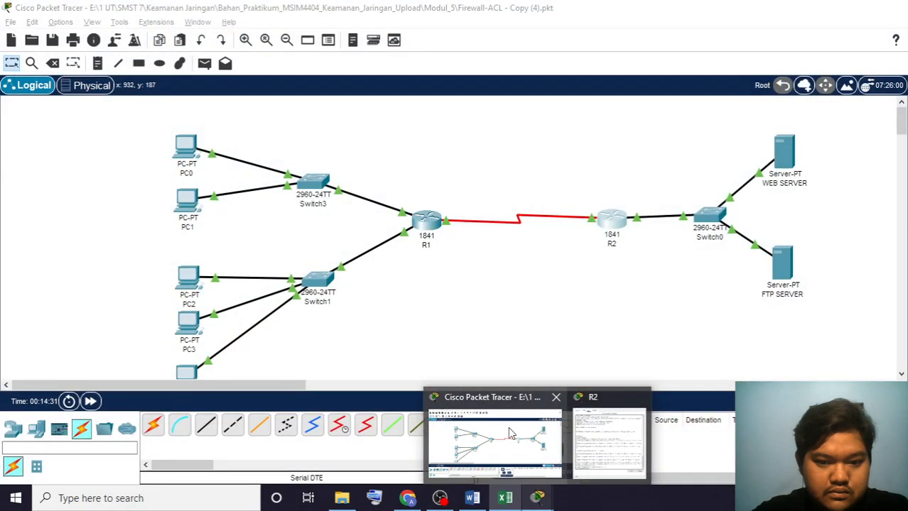
{"action": "left_click", "coordinate": [509, 435]}
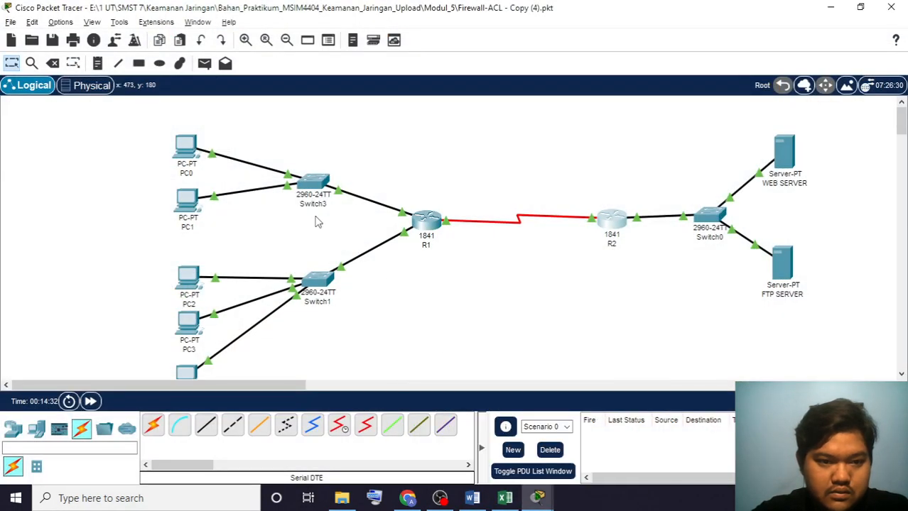
{"action": "left_click", "coordinate": [183, 147]}
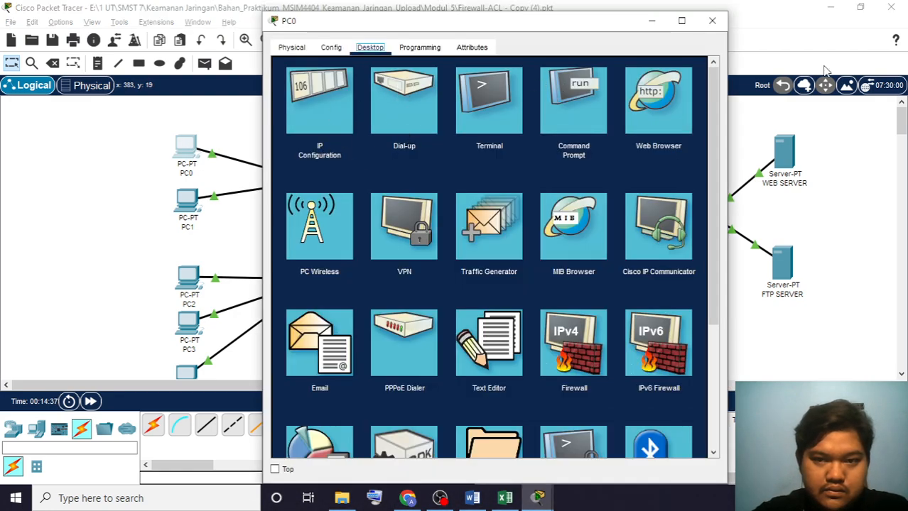
{"action": "left_click", "coordinate": [329, 118]}
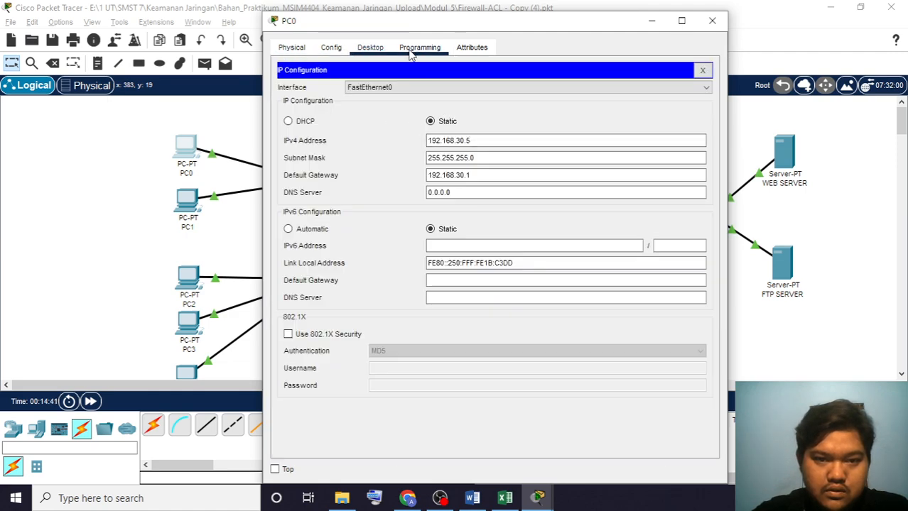
{"action": "left_click", "coordinate": [702, 69]}
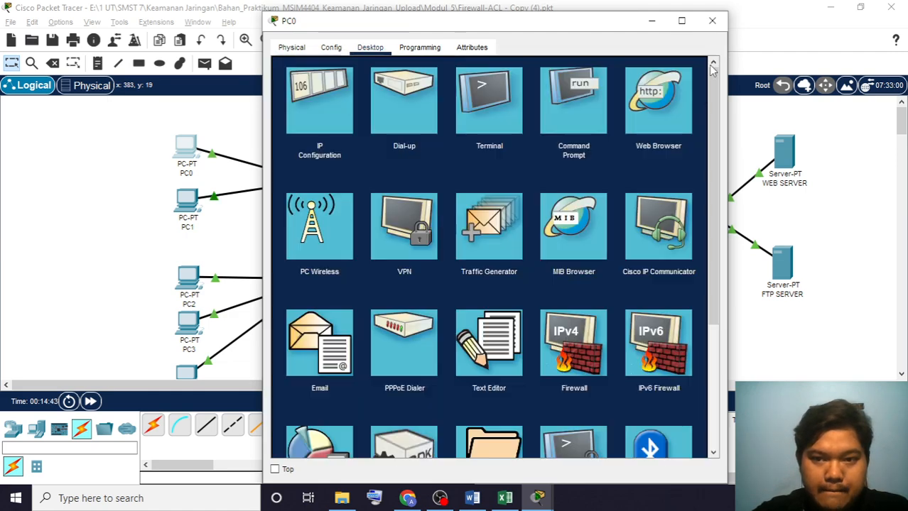
- Open PC0's Command Prompt and push the old output up with a run of blank prompt lines
{"action": "left_click", "coordinate": [579, 99]}
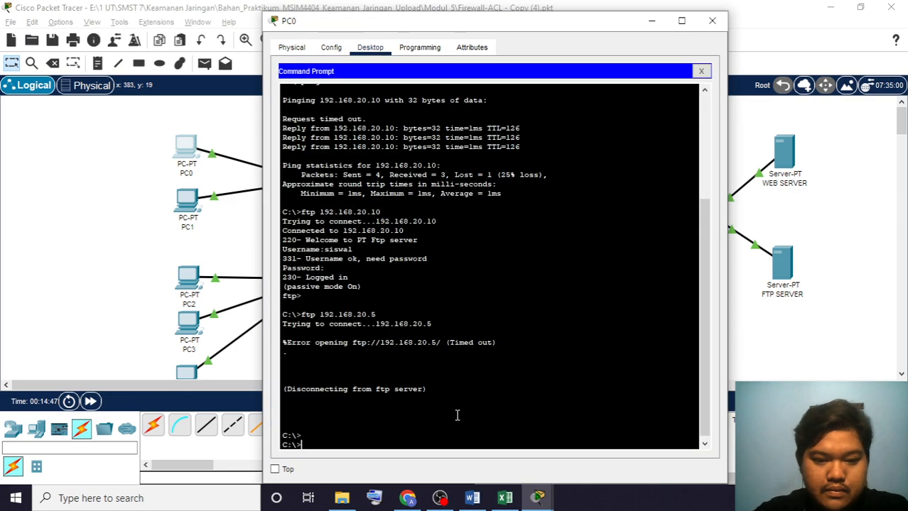
{"action": "key", "text": "Return"}
{"action": "key", "text": "Return"}
{"action": "key", "text": "Return"}
{"action": "key", "text": "Return"}
{"action": "key", "text": "Return"}
{"action": "key", "text": "Return"}
{"action": "key", "text": "Return"}
{"action": "key", "text": "Return"}
{"action": "key", "text": "Return"}
{"action": "key", "text": "Return"}
{"action": "key", "text": "Return"}
{"action": "key", "text": "Return"}
{"action": "key", "text": "Return"}
{"action": "key", "text": "Return"}
{"action": "key", "text": "Return"}
{"action": "key", "text": "Return"}
{"action": "key", "text": "Return"}
{"action": "key", "text": "Return"}
{"action": "key", "text": "Return"}
{"action": "key", "text": "Return"}
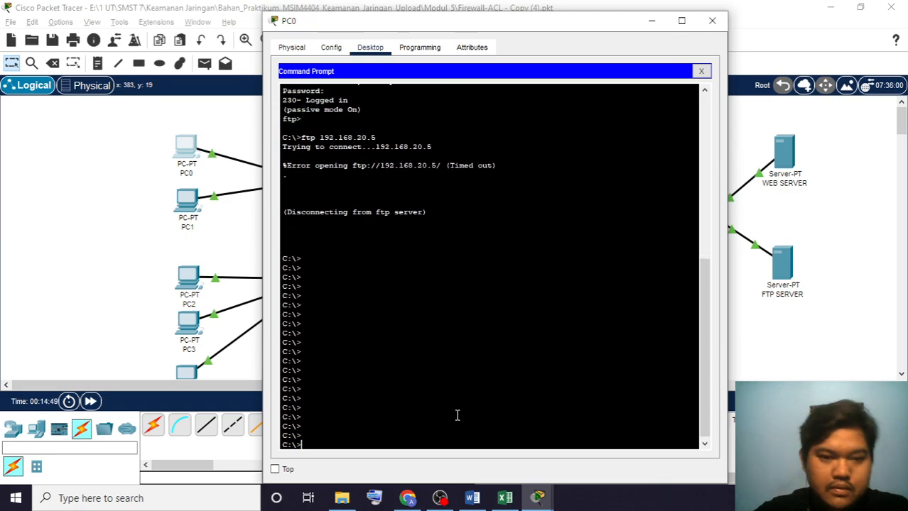
- Bring up the Excel test table and place the PC0 window beside it so both can be seen
{"action": "key", "text": "alt+Tab"}
{"action": "key", "text": "alt+Tab"}
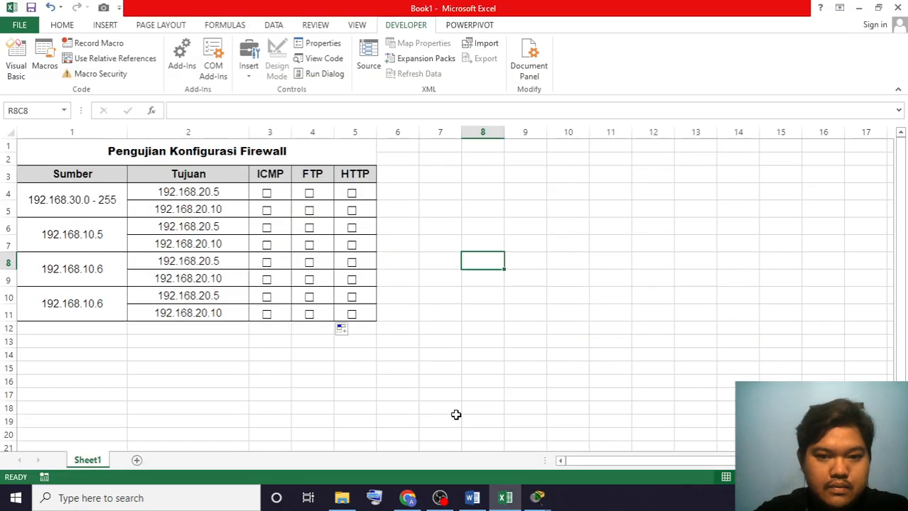
{"action": "key", "text": "alt+Tab"}
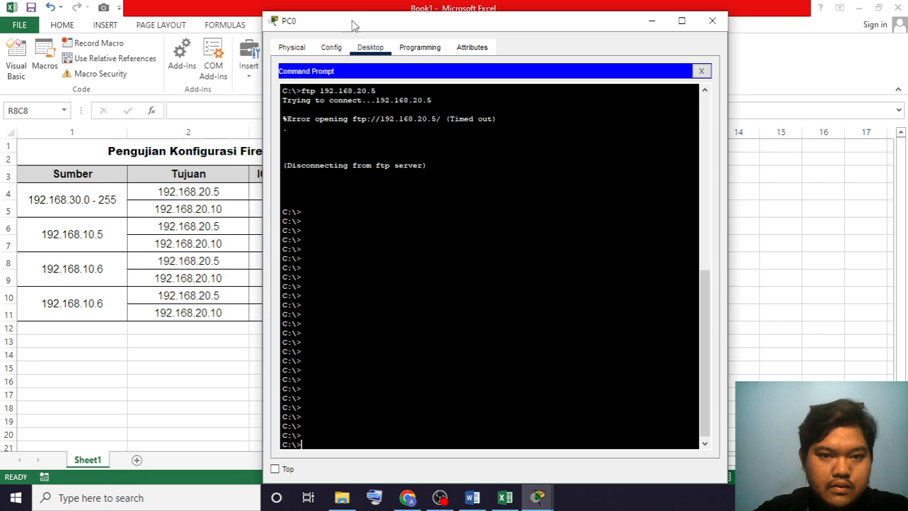
{"action": "left_click_drag", "start_coordinate": [350, 16], "coordinate": [497, 19]}
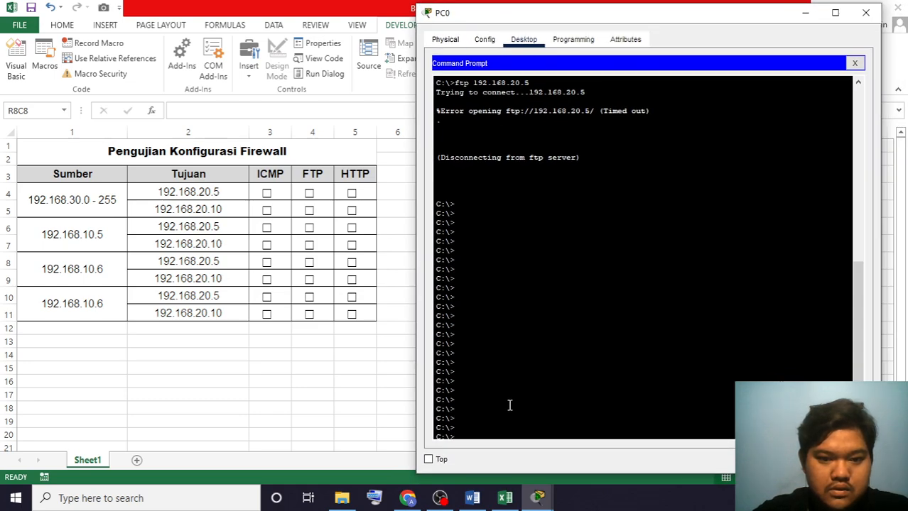
- Recall the earlier ping command in PC0's Command Prompt and run it against the web server at 192.168.20.5
{"action": "type", "text": "ping"}
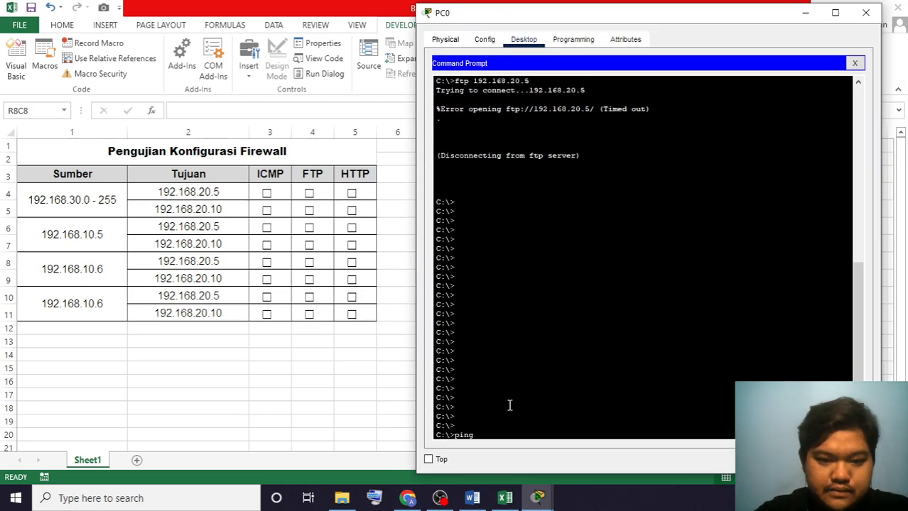
{"action": "key", "text": "BackSpace"}
{"action": "key", "text": "BackSpace"}
{"action": "key", "text": "BackSpace"}
{"action": "key", "text": "BackSpace"}
{"action": "key", "text": "Up"}
{"action": "key", "text": "Up"}
{"action": "key", "text": "Up"}
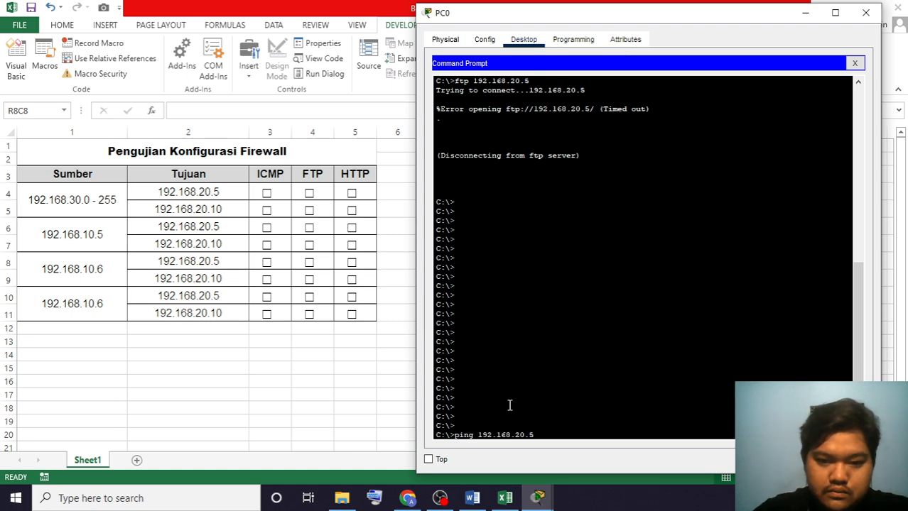
{"action": "key", "text": "Return"}
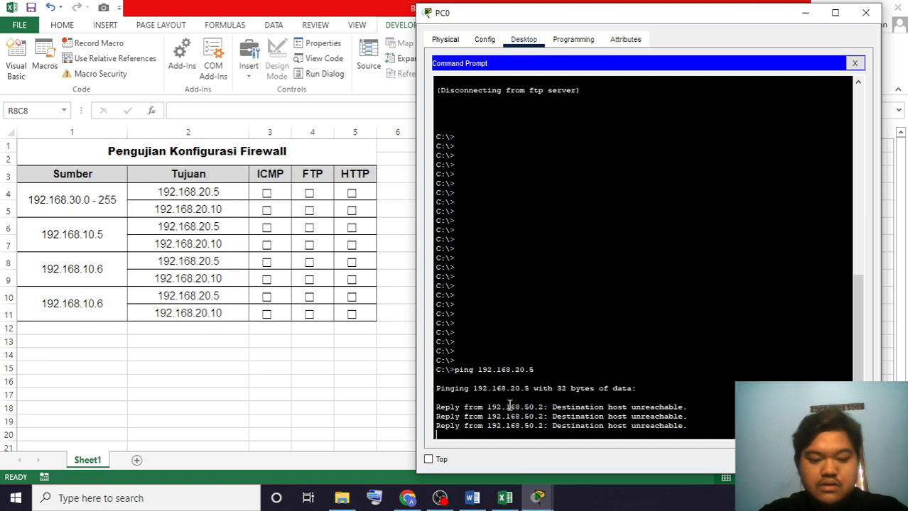
- Ping the FTP server at 192.168.20.10 from PC0
{"action": "key", "text": "Return"}
{"action": "key", "text": "Up"}
{"action": "type", "text": "10"}
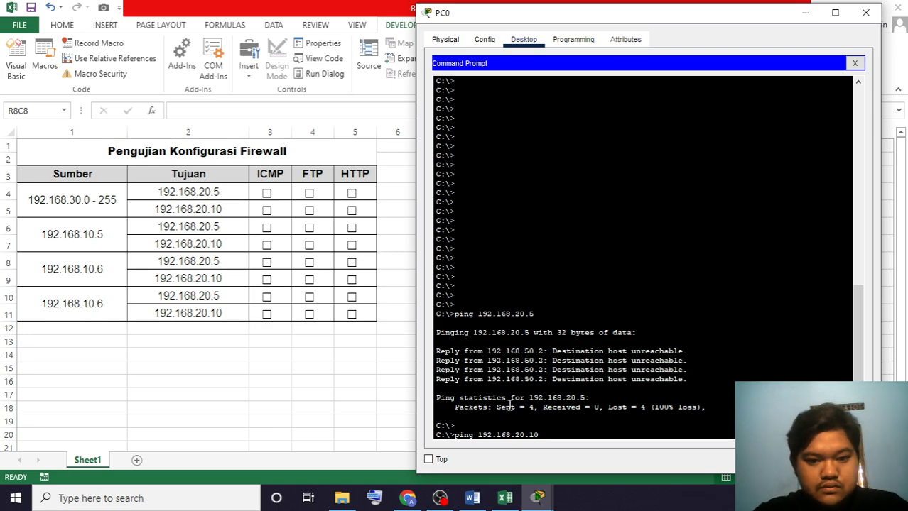
{"action": "key", "text": "Return"}
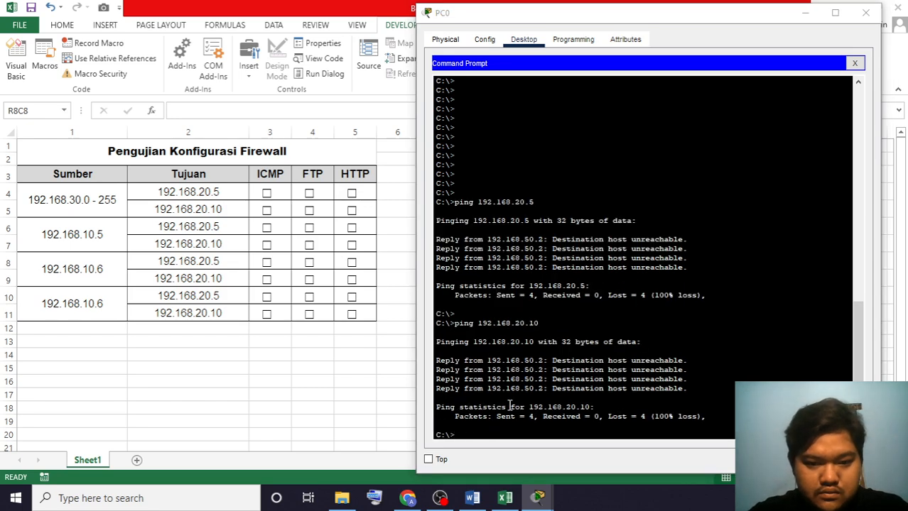
- Consult the guide's Tabel 3 of expected service connectivity and rerun the ping from PC0 to 192.168.20.5
{"action": "key", "text": "alt+Tab"}
{"action": "key", "text": "alt+Tab"}
{"action": "key", "text": "alt+Tab"}
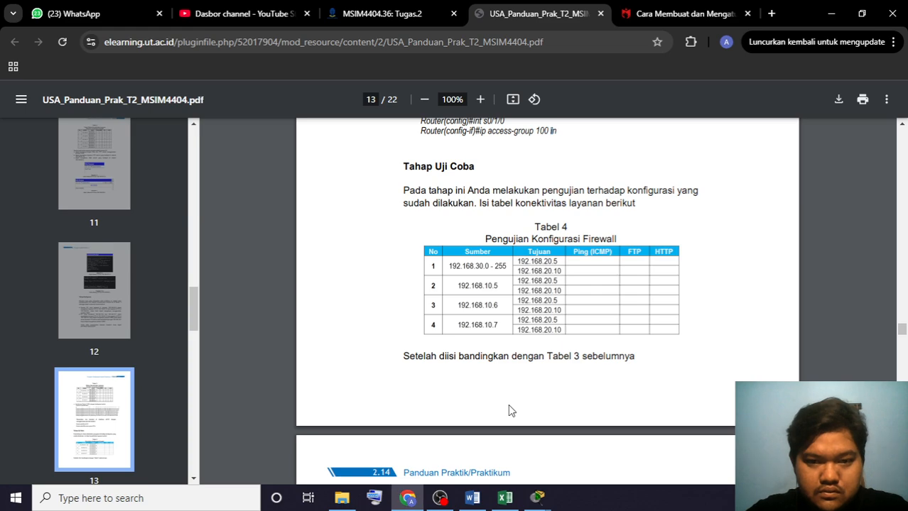
{"action": "scroll", "coordinate": [508, 406], "scroll_direction": "up", "scroll_amount": 5}
{"action": "scroll", "coordinate": [510, 409], "scroll_direction": "down", "scroll_amount": 8}
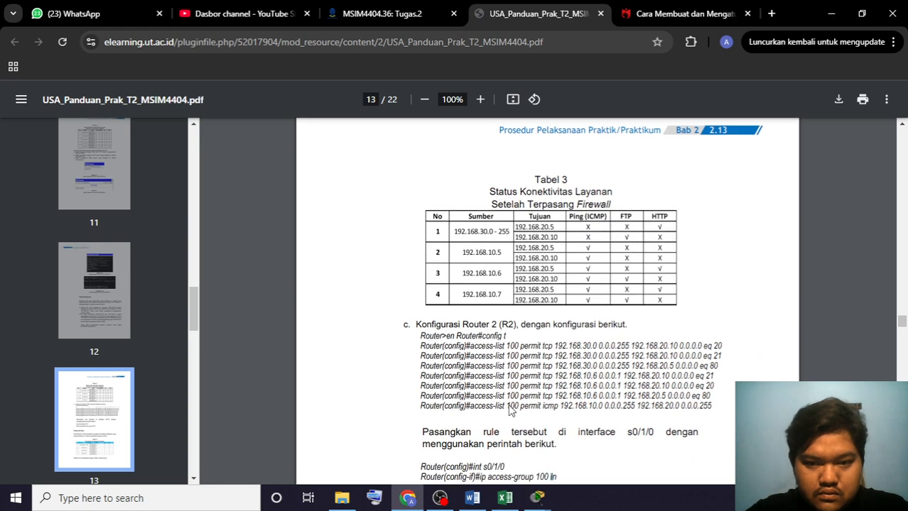
{"action": "key", "text": "alt+Tab"}
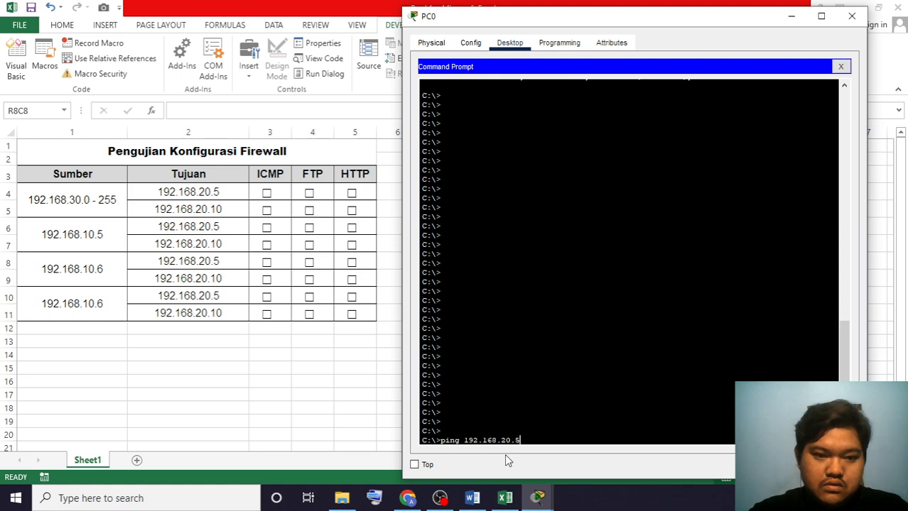
{"action": "key", "text": "Return"}
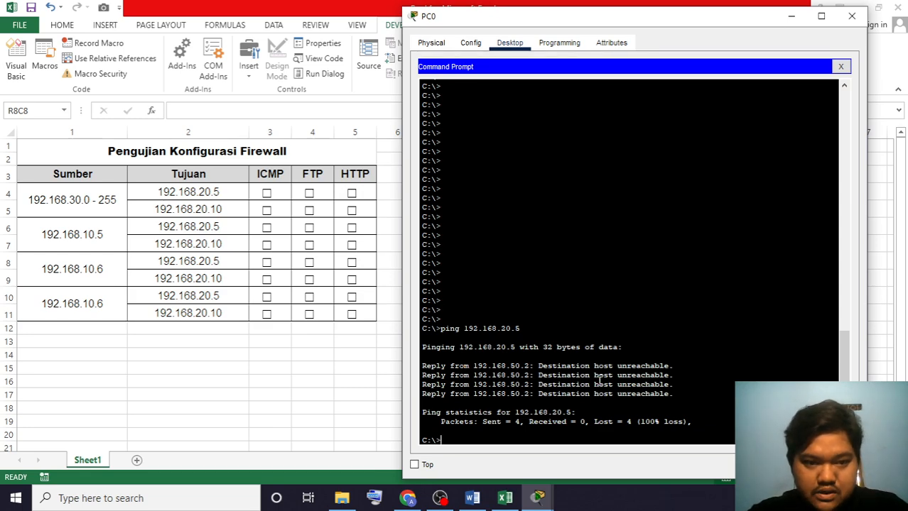
- Ping 192.168.20.10 from PC0 by reusing the previous ping command with the changed address
{"action": "key", "text": "Up"}
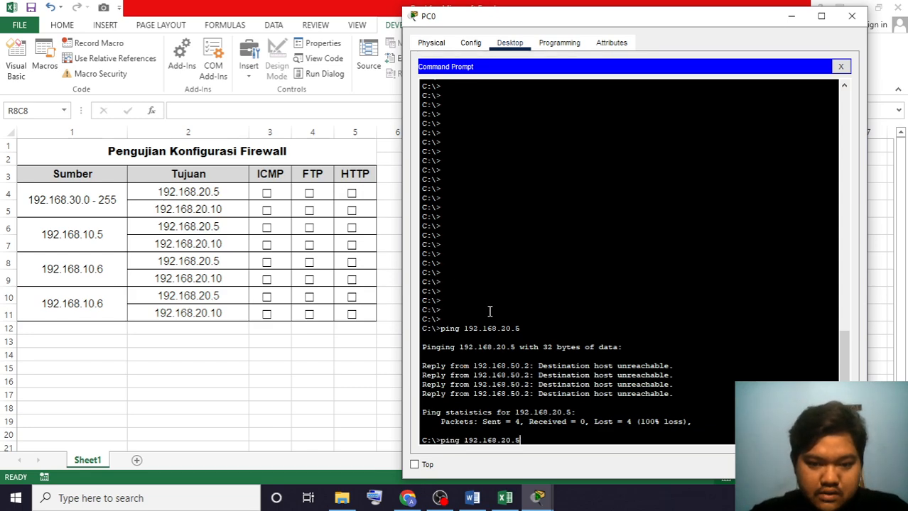
{"action": "key", "text": "BackSpace"}
{"action": "type", "text": "1"}
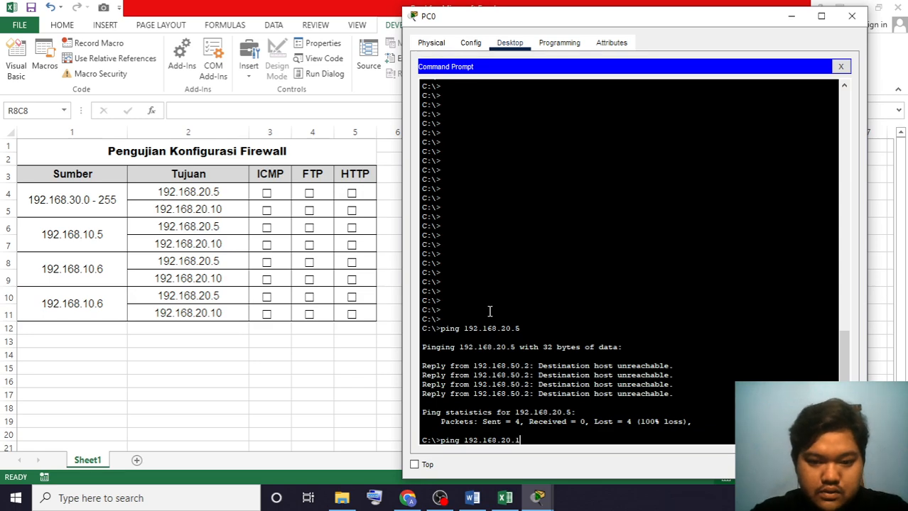
{"action": "type", "text": "0"}
{"action": "key", "text": "Return"}
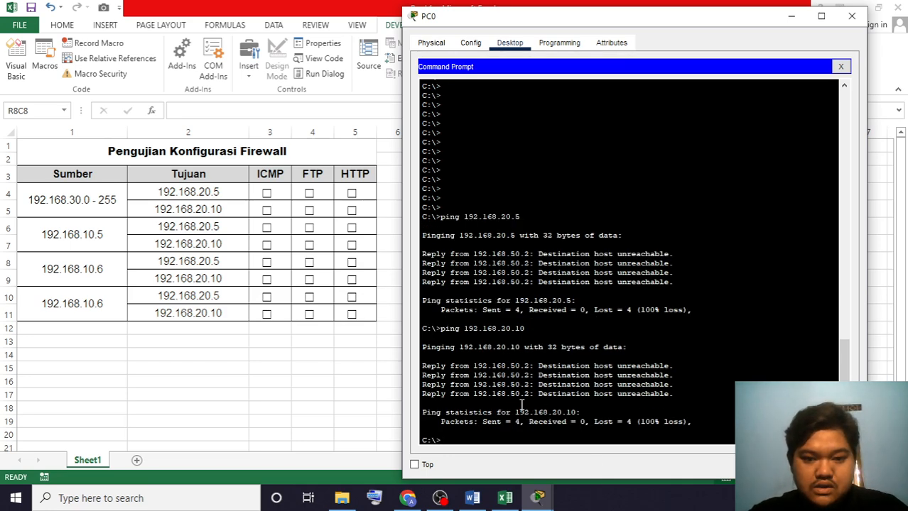
- Recall the ping to 192.168.20.5 in PC0's Command Prompt, change it to ftp 192.168.20.5 and run it
{"action": "key", "text": "Up"}
{"action": "key", "text": "Up"}
{"action": "key", "text": "Left"}
{"action": "key", "text": "Left"}
{"action": "key", "text": "Left"}
{"action": "key", "text": "Left"}
{"action": "key", "text": "Left"}
{"action": "key", "text": "Left"}
{"action": "key", "text": "Left"}
{"action": "key", "text": "Left"}
{"action": "key", "text": "Left"}
{"action": "key", "text": "Left"}
{"action": "key", "text": "Left"}
{"action": "key", "text": "Left"}
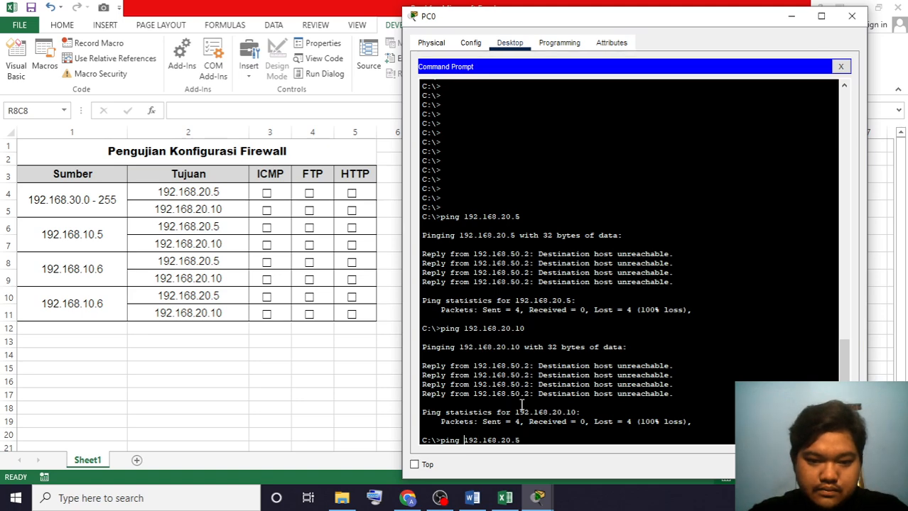
{"action": "key", "text": "BackSpace"}
{"action": "key", "text": "BackSpace"}
{"action": "key", "text": "BackSpace"}
{"action": "key", "text": "BackSpace"}
{"action": "type", "text": "ftp"}
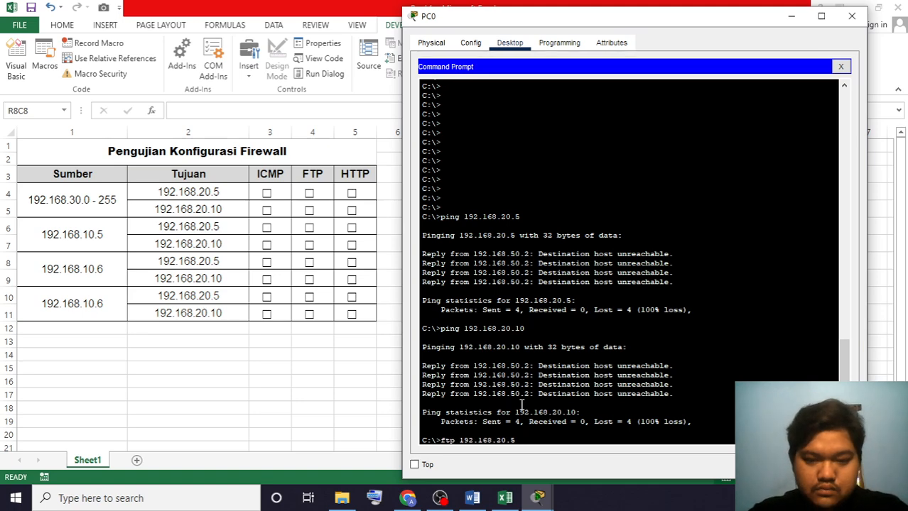
{"action": "key", "text": "Return"}
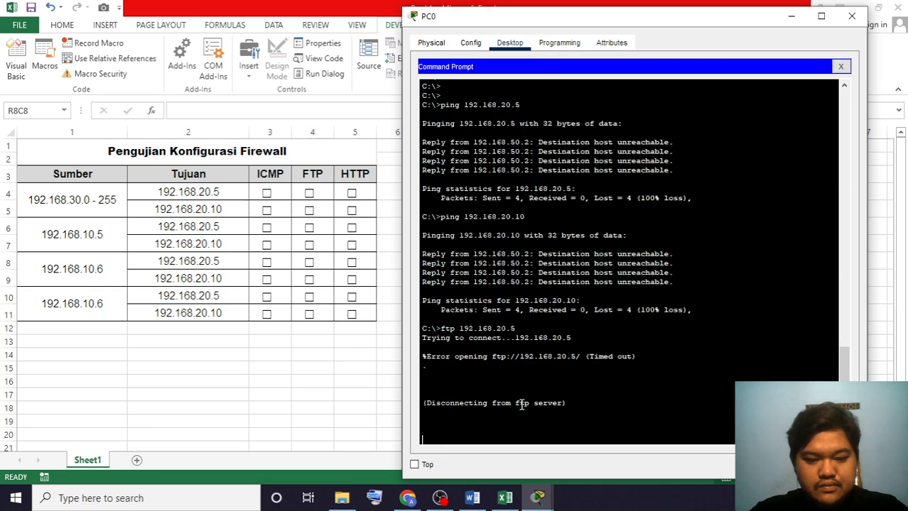
- Open an FTP connection from PC0 to 192.168.20.10, log in as siswa1 with the account password, and end the session
{"action": "key", "text": "Up"}
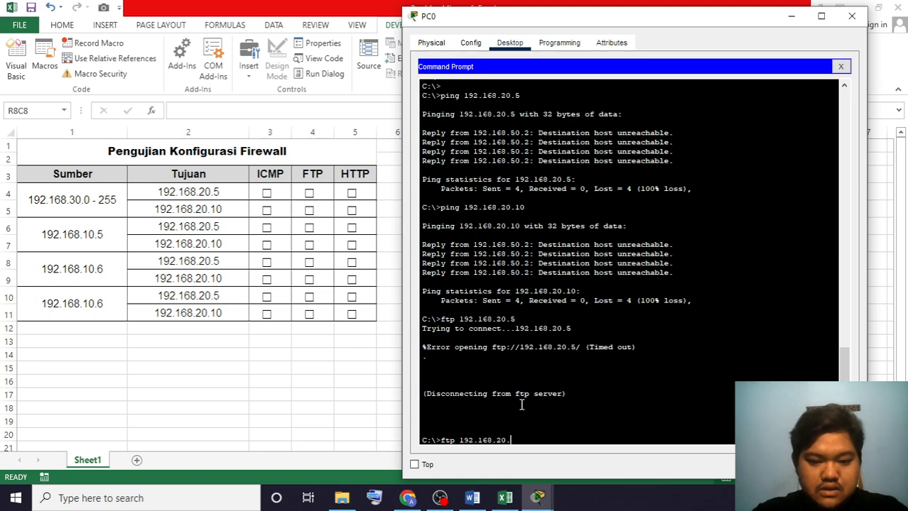
{"action": "type", "text": "10"}
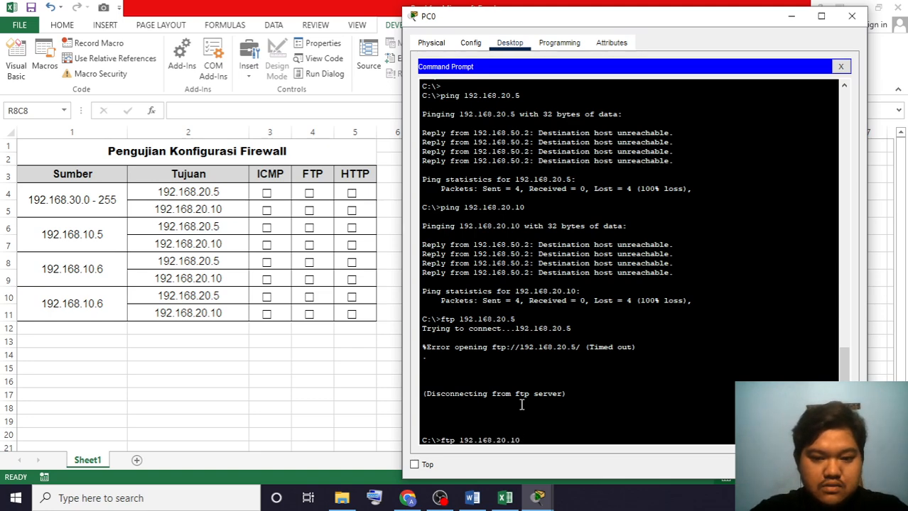
{"action": "key", "text": "Return"}
{"action": "type", "text": "sis"}
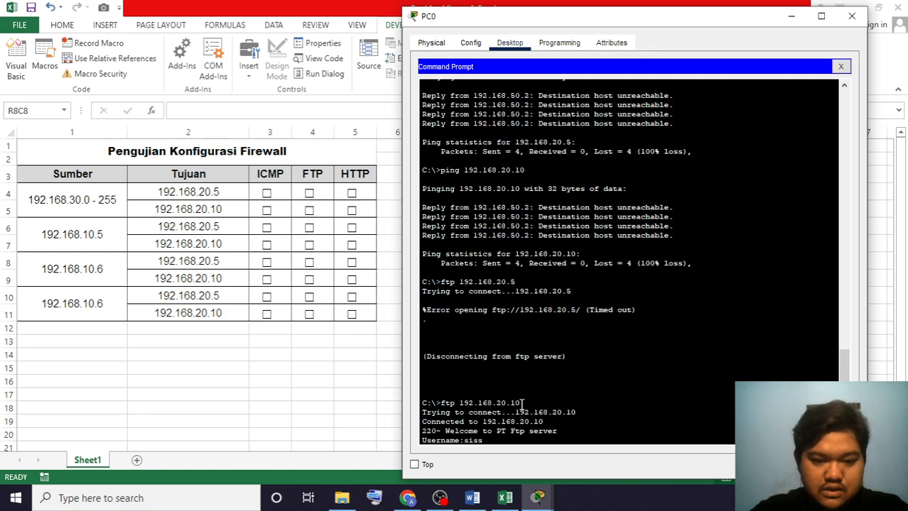
{"action": "type", "text": "c"}
{"action": "key", "text": "BackSpace"}
{"action": "type", "text": "w"}
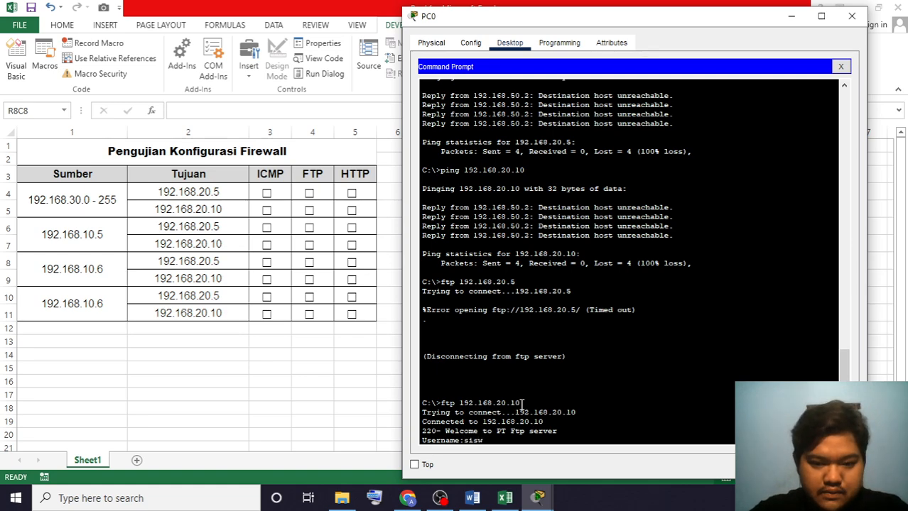
{"action": "type", "text": "a1"}
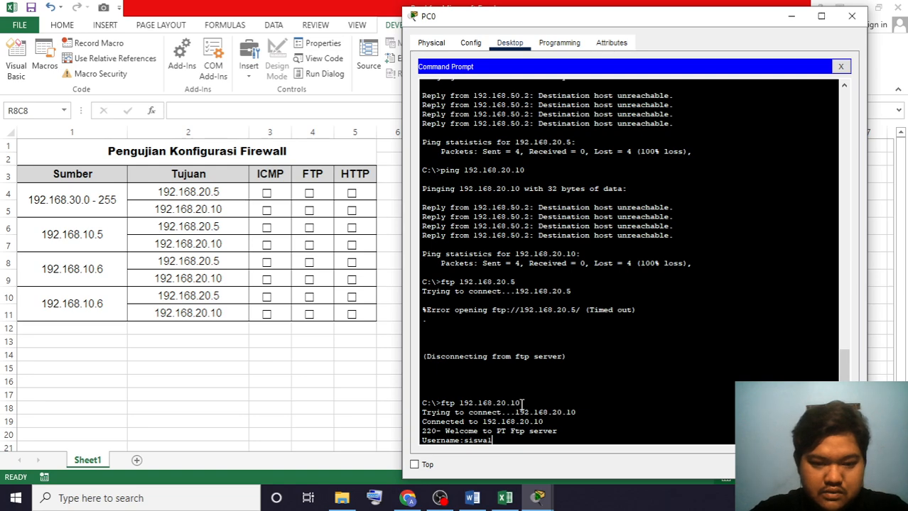
{"action": "key", "text": "Return"}
{"action": "key", "text": "Return"}
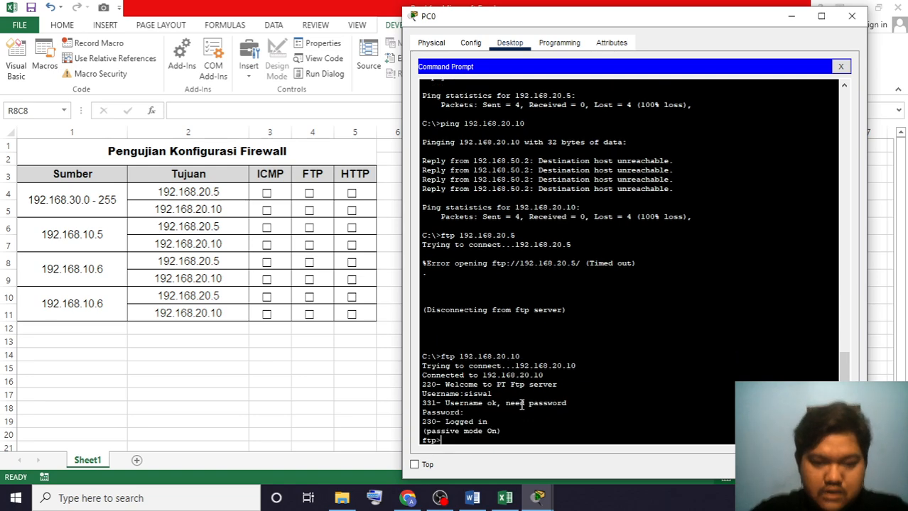
{"action": "key", "text": "Return"}
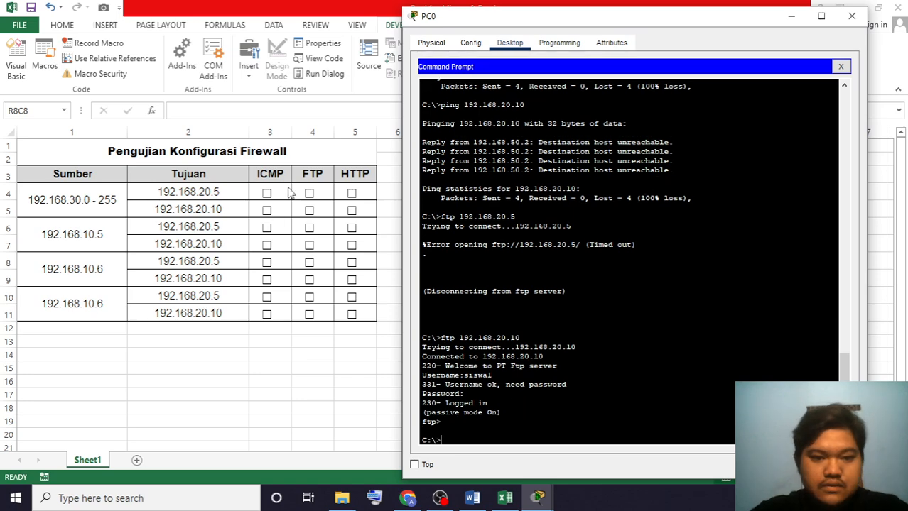
- In the Excel test table, tick FTP for source 192.168.30.0 - 255 to destination 192.168.20.10
{"action": "left_click", "coordinate": [310, 216]}
{"action": "left_click", "coordinate": [308, 212]}
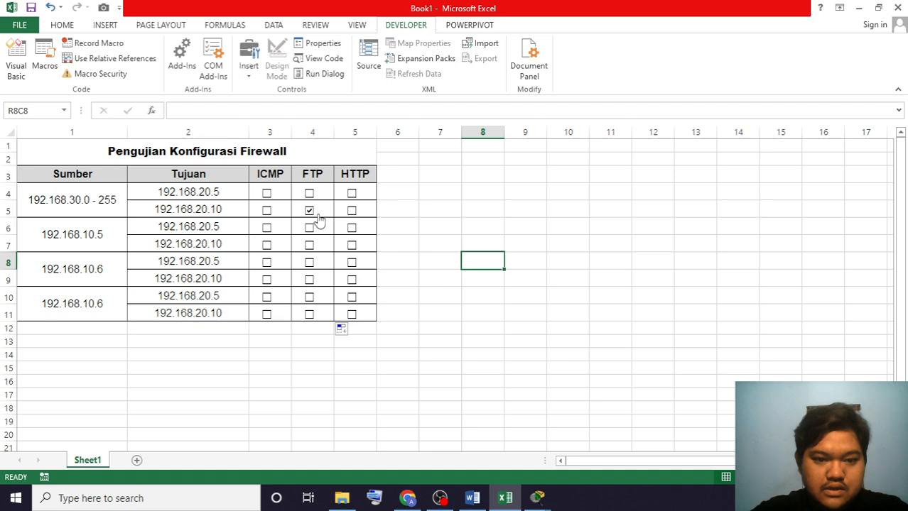
{"action": "left_click", "coordinate": [555, 281]}
{"action": "key", "text": "alt+Tab"}
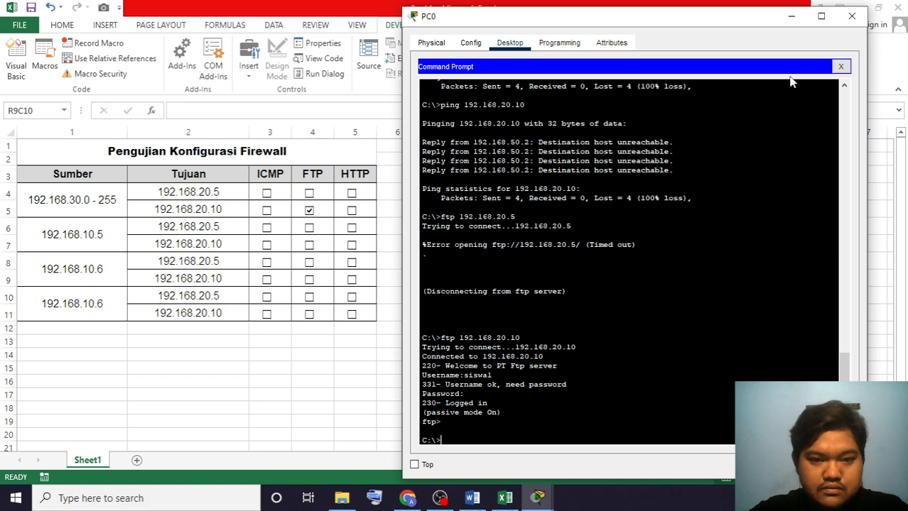
{"action": "left_click", "coordinate": [840, 66]}
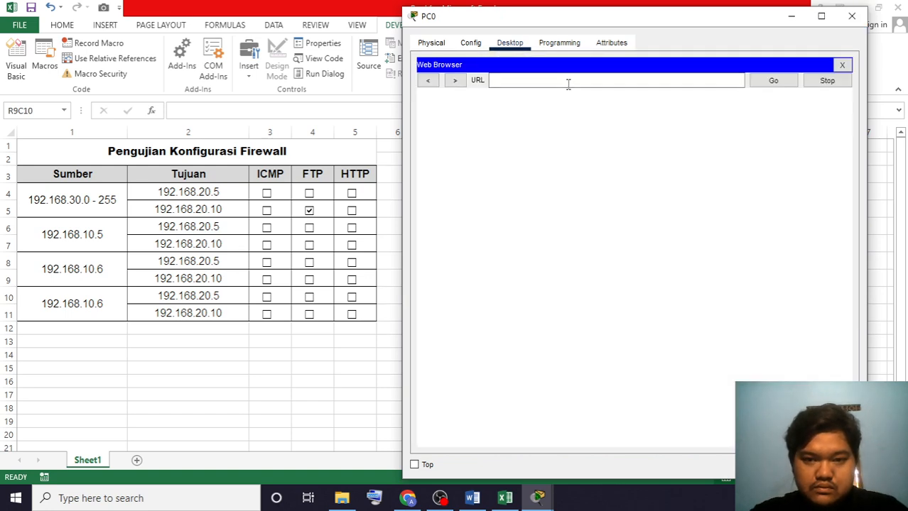
{"action": "left_click", "coordinate": [568, 83]}
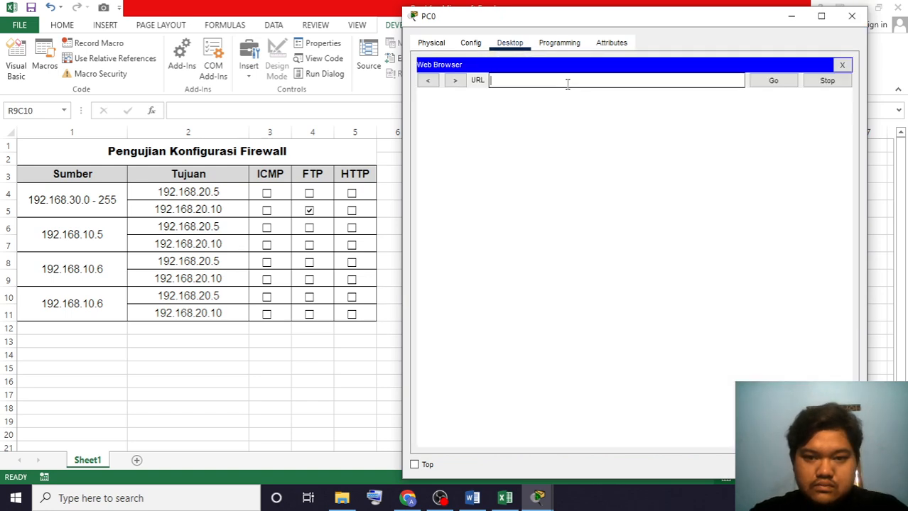
{"action": "type", "text": "192.1"}
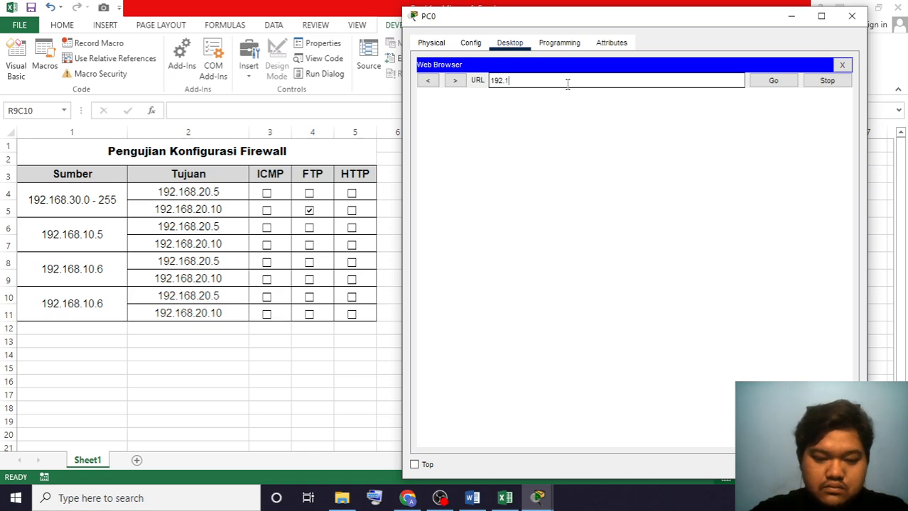
{"action": "type", "text": "68.20"}
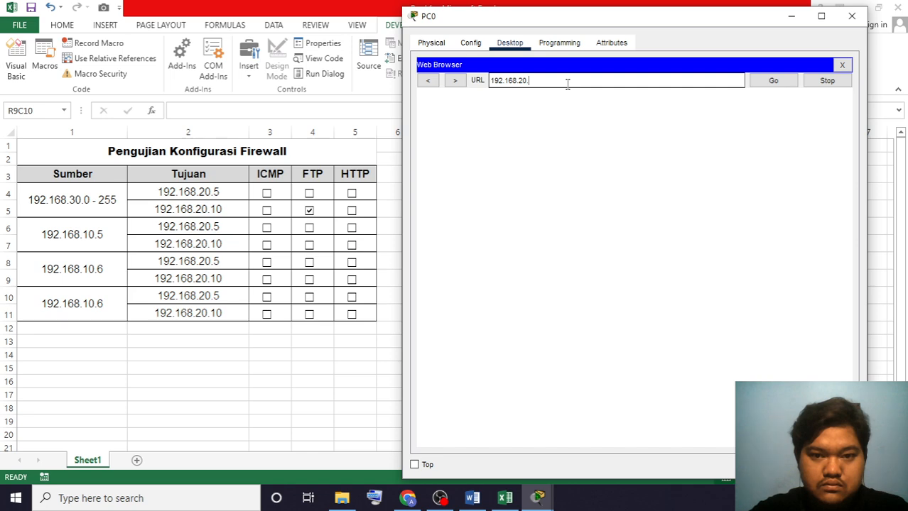
{"action": "type", "text": ".10"}
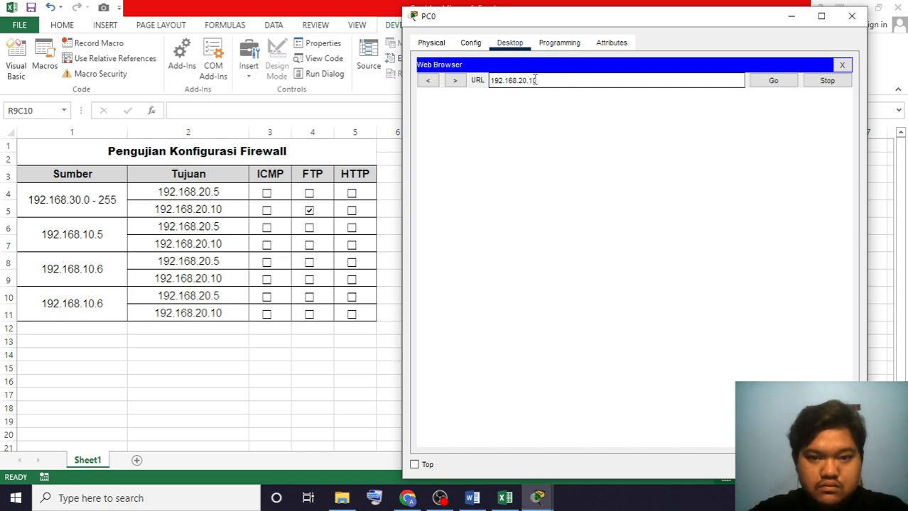
{"action": "left_click_drag", "start_coordinate": [532, 81], "coordinate": [444, 82]}
{"action": "key", "text": "Left"}
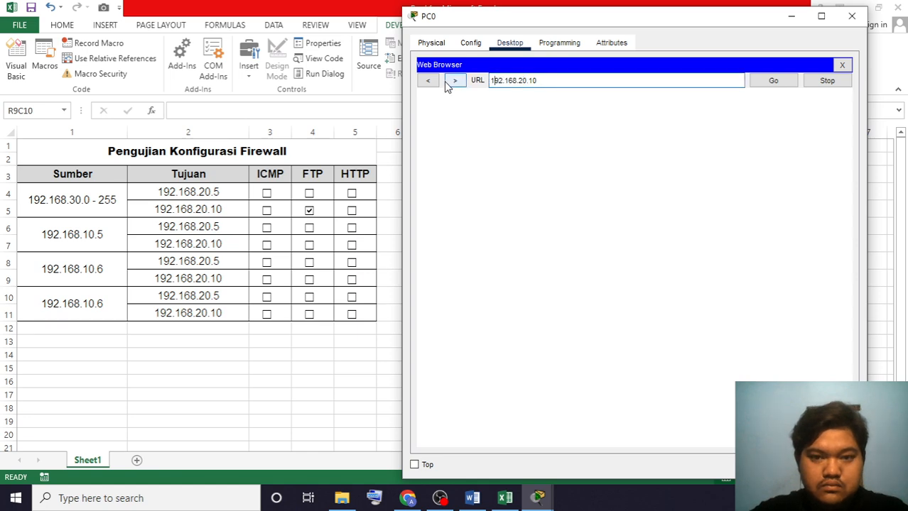
{"action": "type", "text": "http://"}
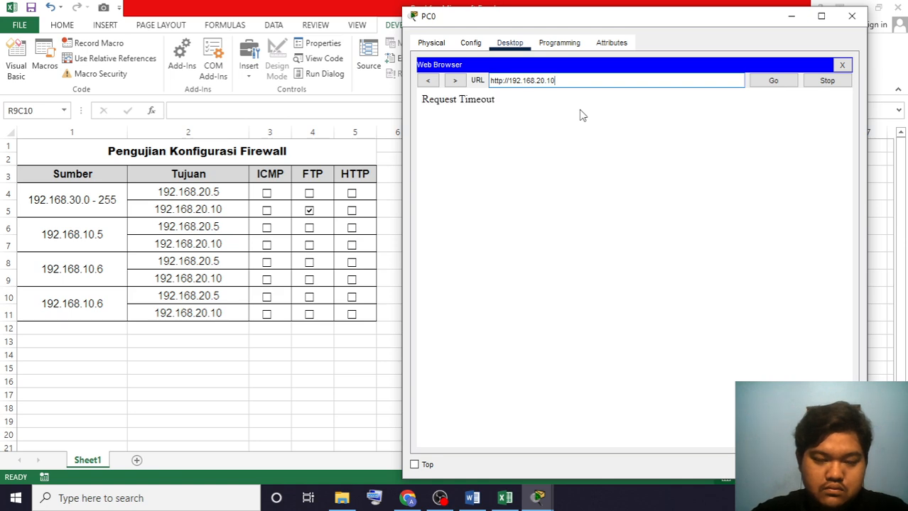
{"action": "key", "text": "BackSpace"}
{"action": "key", "text": "BackSpace"}
{"action": "type", "text": "5"}
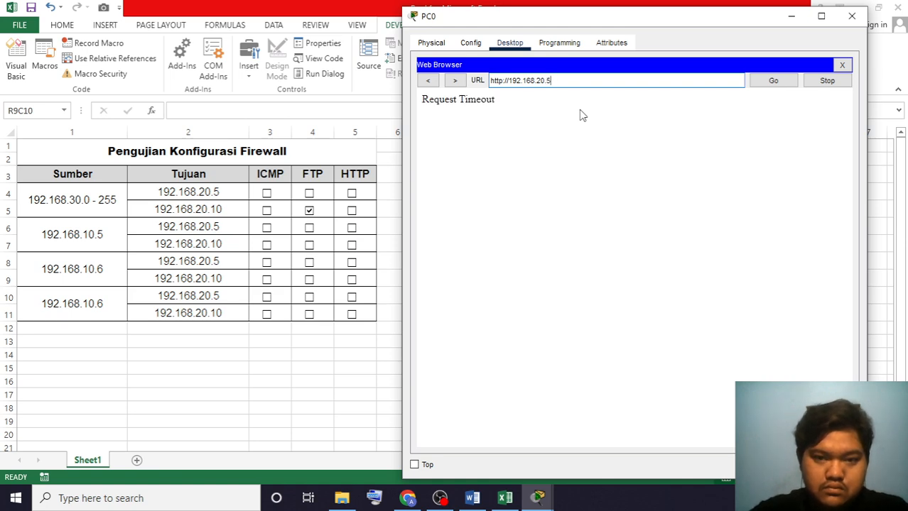
{"action": "key", "text": "Return"}
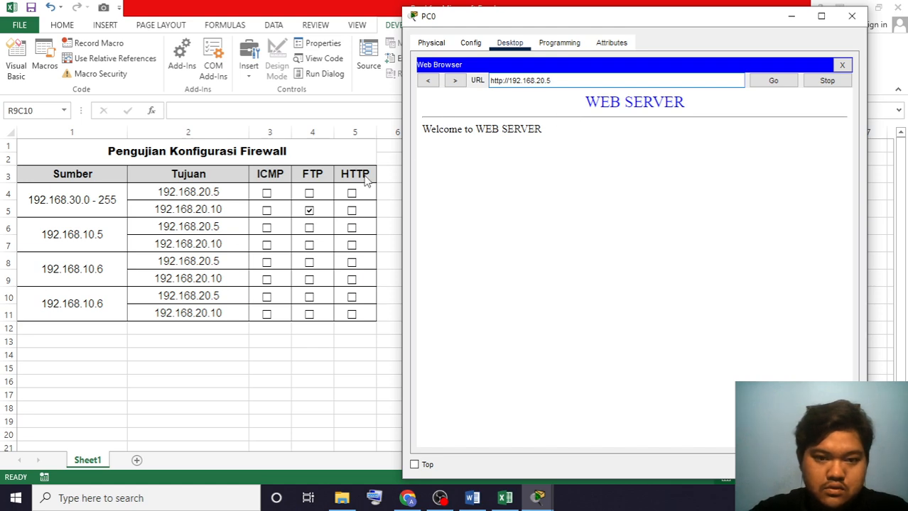
- In the Excel test table, tick HTTP for source 192.168.30.0 - 255 to destination 192.168.20.5
{"action": "left_click", "coordinate": [353, 198]}
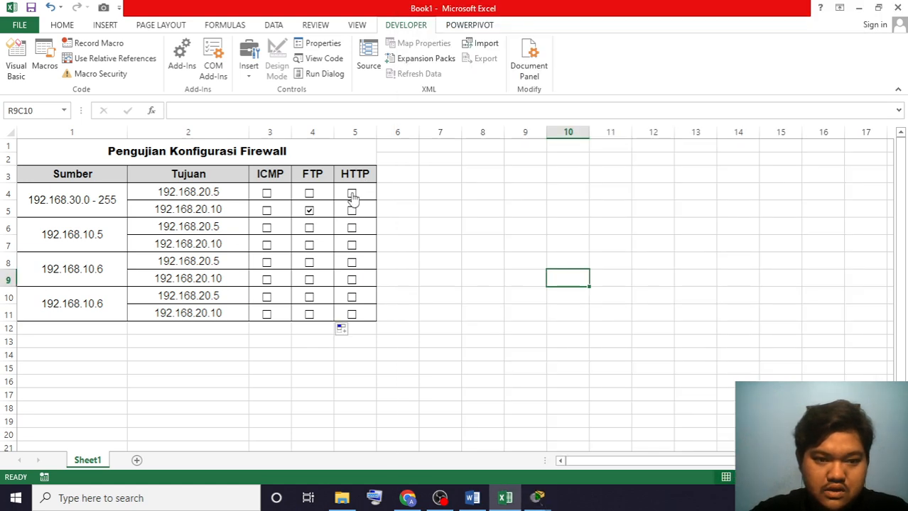
{"action": "left_click", "coordinate": [353, 198]}
{"action": "left_click", "coordinate": [456, 264]}
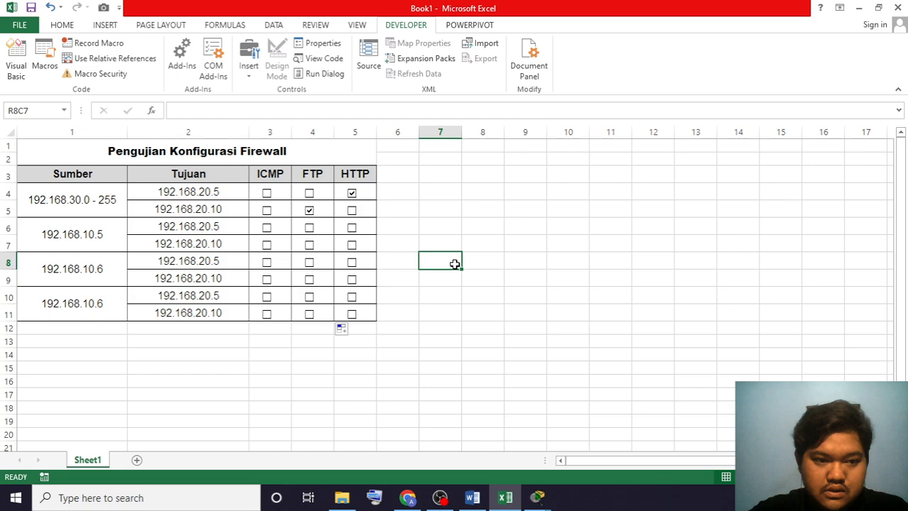
- Close the PC0 window and bring up the Packet Tracer network topology
{"action": "key", "text": "alt+Tab"}
{"action": "key", "text": "alt"}
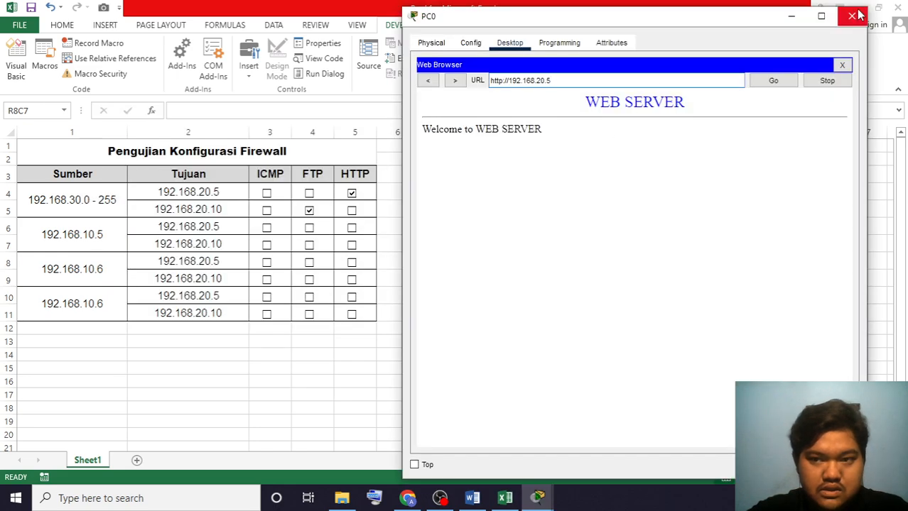
{"action": "left_click", "coordinate": [852, 9]}
{"action": "key", "text": "alt+Tab"}
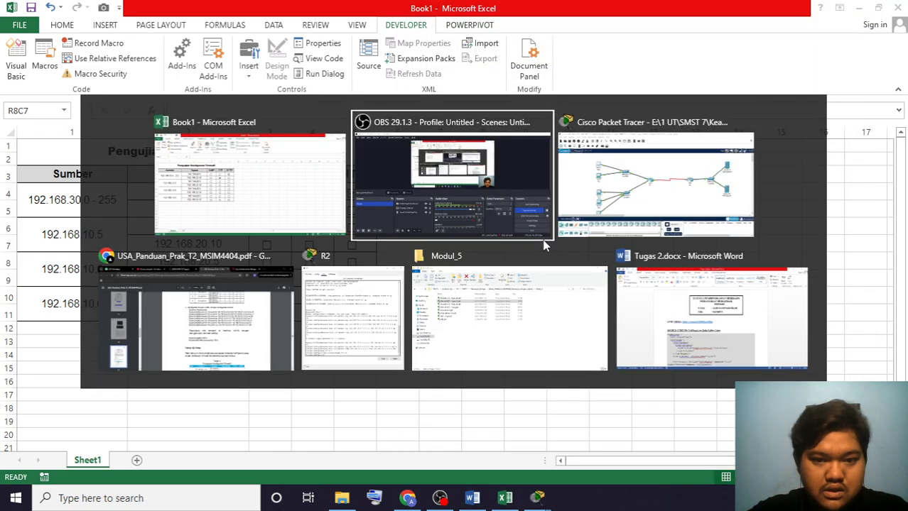
{"action": "key", "text": "alt+Tab"}
{"action": "key", "text": "alt+Tab"}
{"action": "key", "text": "alt+Tab"}
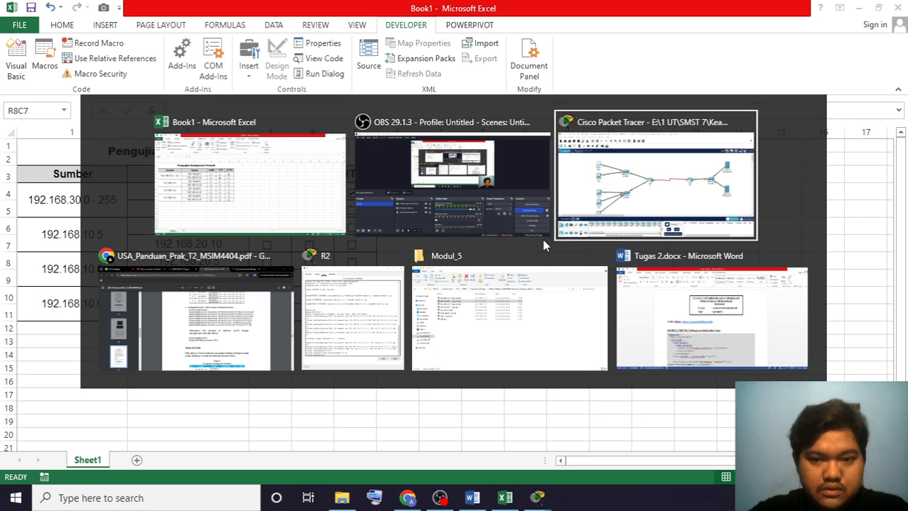
{"action": "key", "text": "alt"}
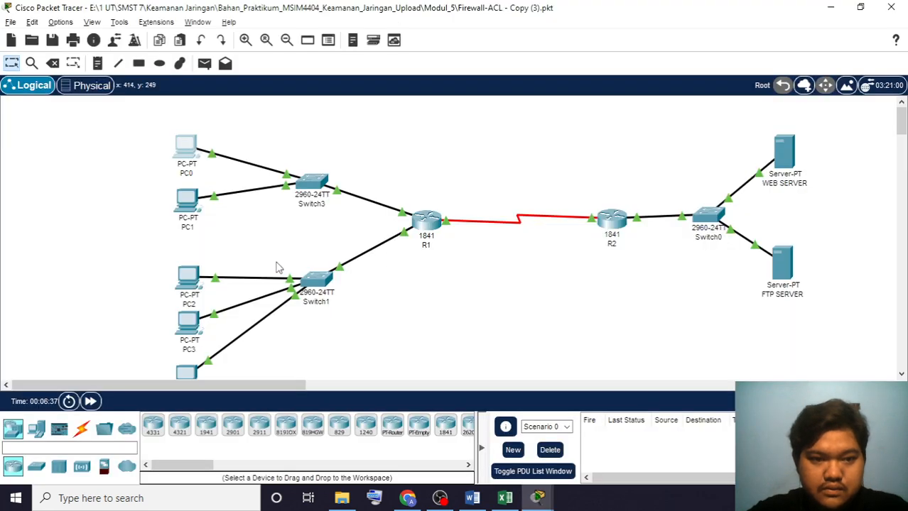
- Open the Command Prompt on PC2
{"action": "left_click", "coordinate": [189, 276]}
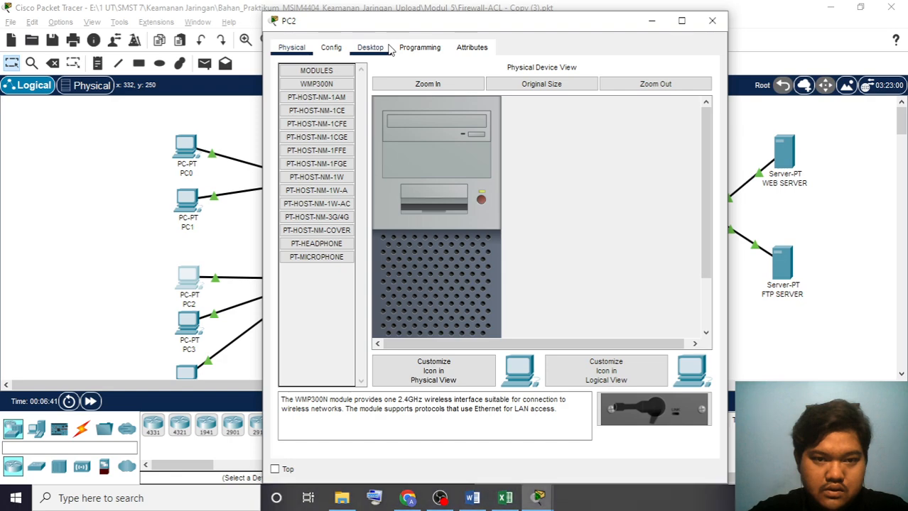
{"action": "left_click", "coordinate": [370, 46]}
{"action": "left_click", "coordinate": [580, 99]}
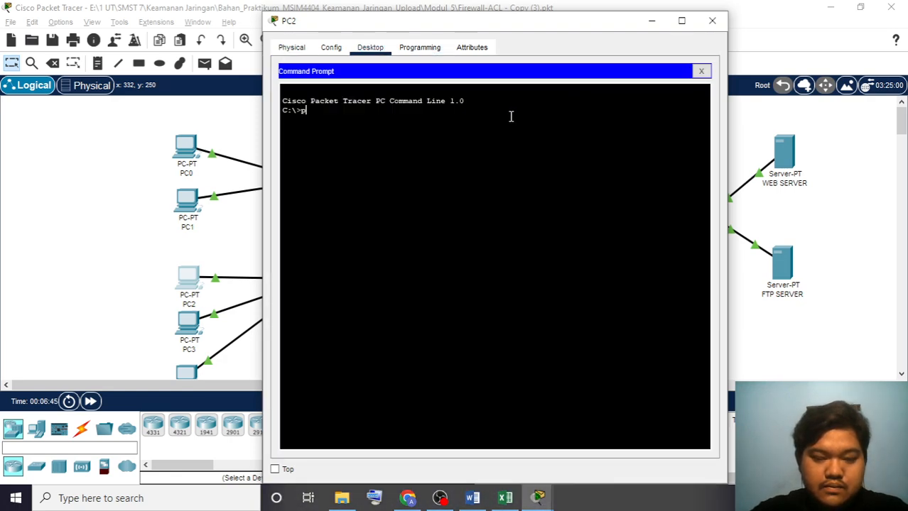
- Bring up the Excel test table and place the PC2 window beside it so both can be seen
{"action": "key", "text": "alt+Tab"}
{"action": "key", "text": "alt+Tab"}
{"action": "key", "text": "alt+Tab"}
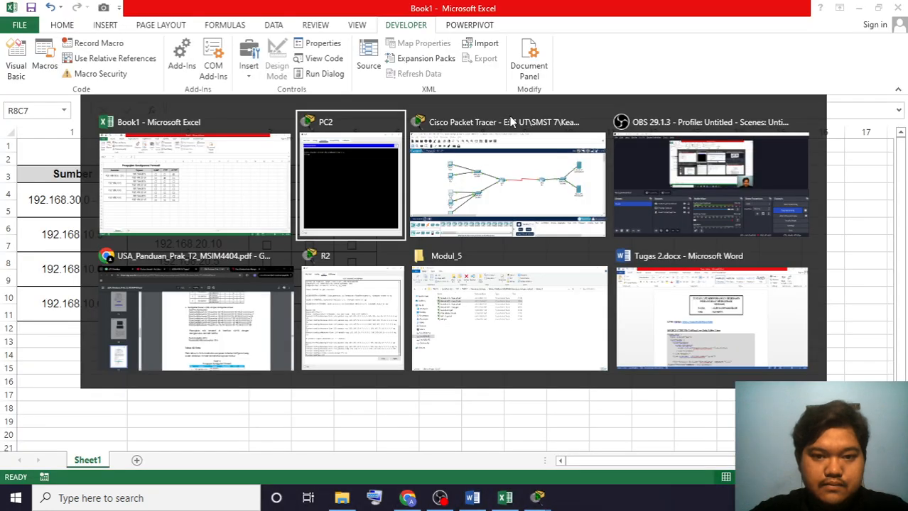
{"action": "type", "text": "p"}
{"action": "left_click_drag", "start_coordinate": [505, 21], "coordinate": [647, 26]}
- Ping 192.168.20.5 from the Command Prompt of PC2
{"action": "type", "text": "ing"}
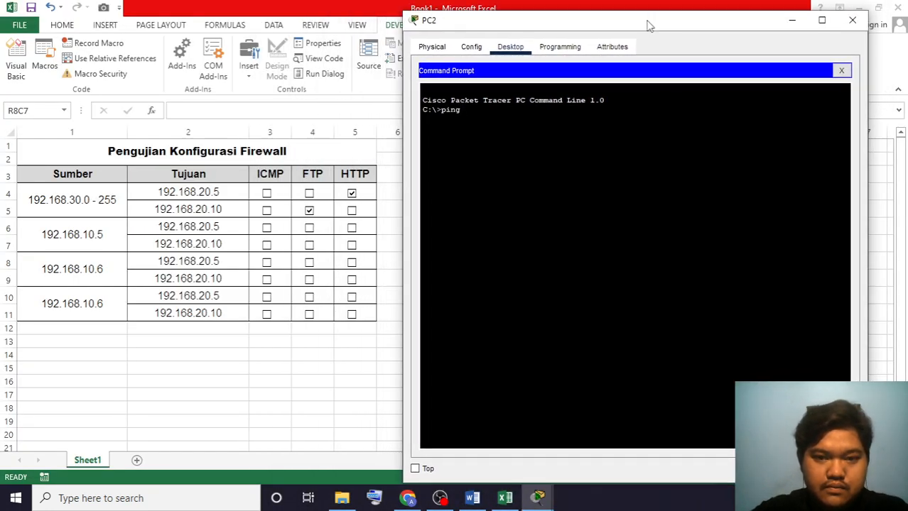
{"action": "type", "text": " 192"}
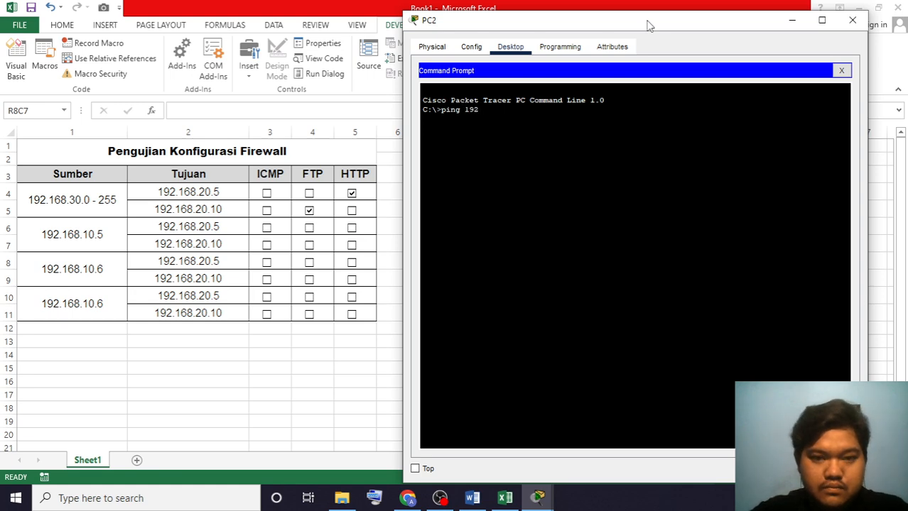
{"action": "type", "text": ".168.20"}
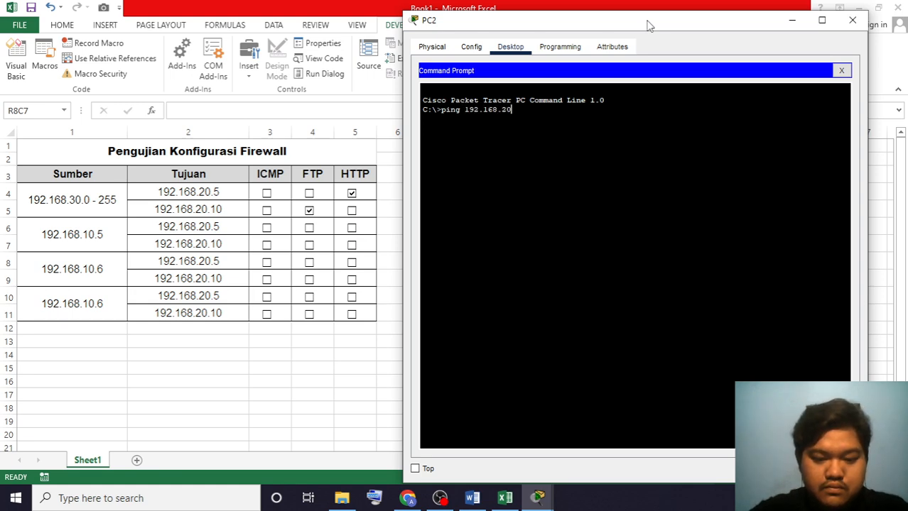
{"action": "type", "text": ".5"}
{"action": "key", "text": "Return"}
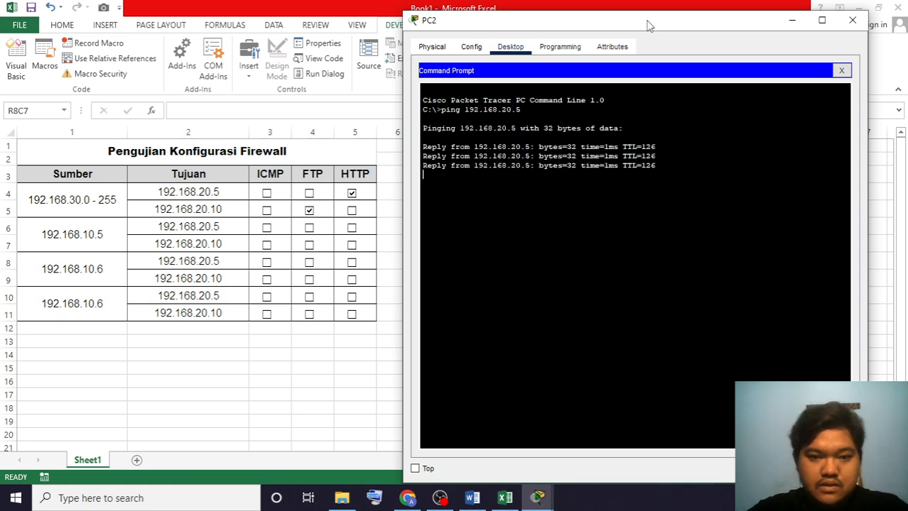
- Stop the running ping and ping 192.168.20.10 from PC2, stopping it after a few replies
{"action": "key", "text": "ctrl+c"}
{"action": "key", "text": "Up"}
{"action": "key", "text": "BackSpace"}
{"action": "type", "text": "10"}
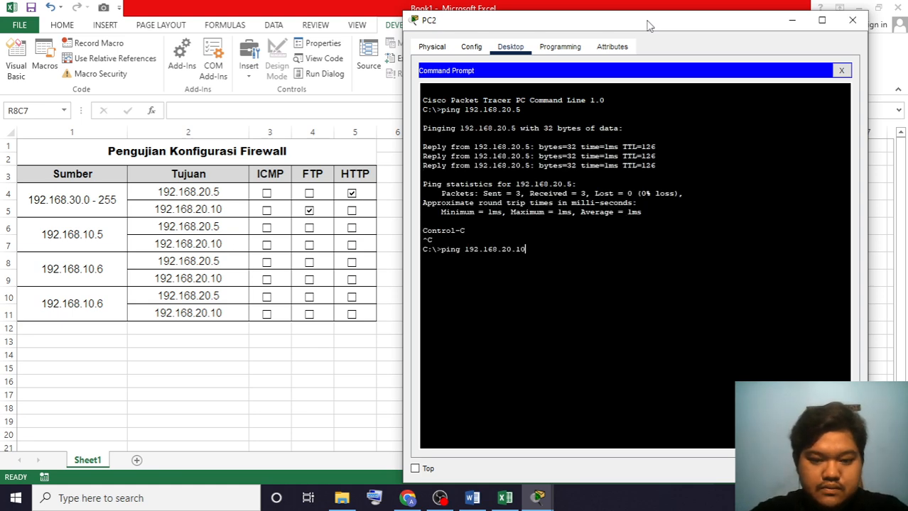
{"action": "key", "text": "Return"}
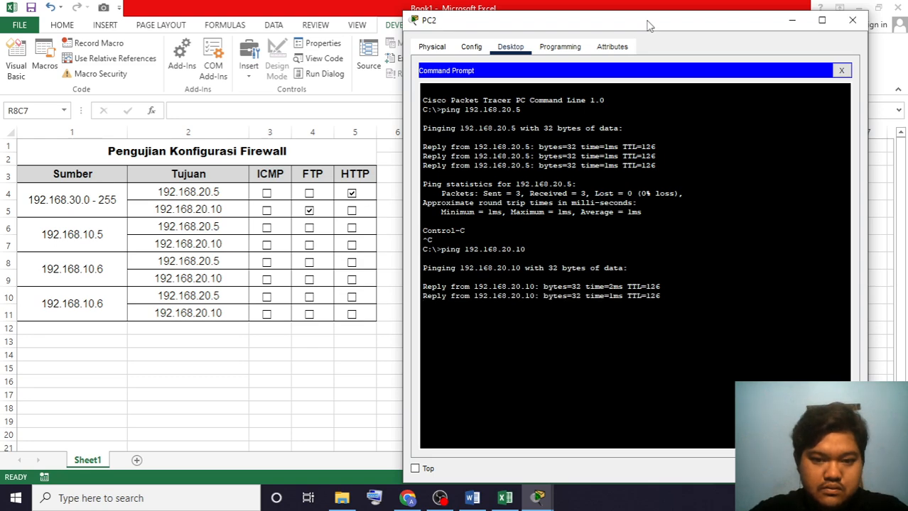
{"action": "key", "text": "ctrl+c"}
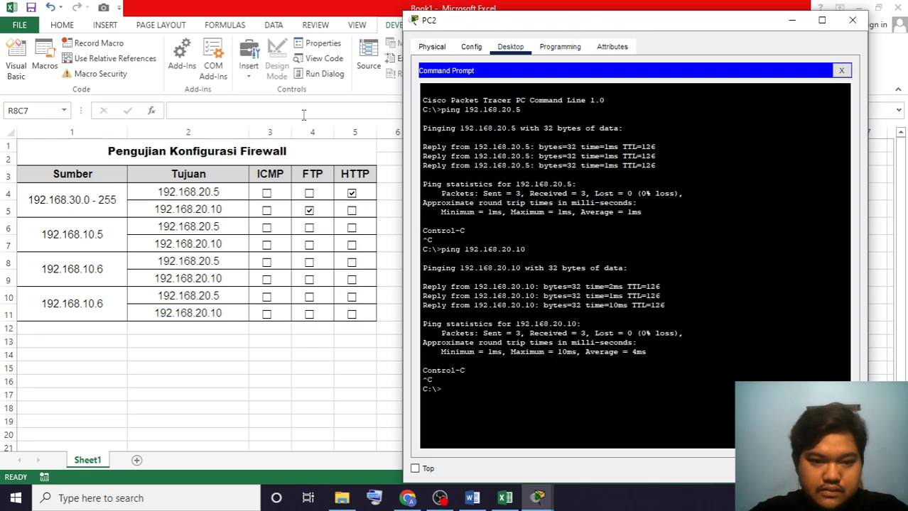
- In the Excel test table, tick ICMP for source 192.168.10.5 to both destinations and return to the PC2 window
{"action": "left_click", "coordinate": [268, 232]}
{"action": "left_click", "coordinate": [267, 229]}
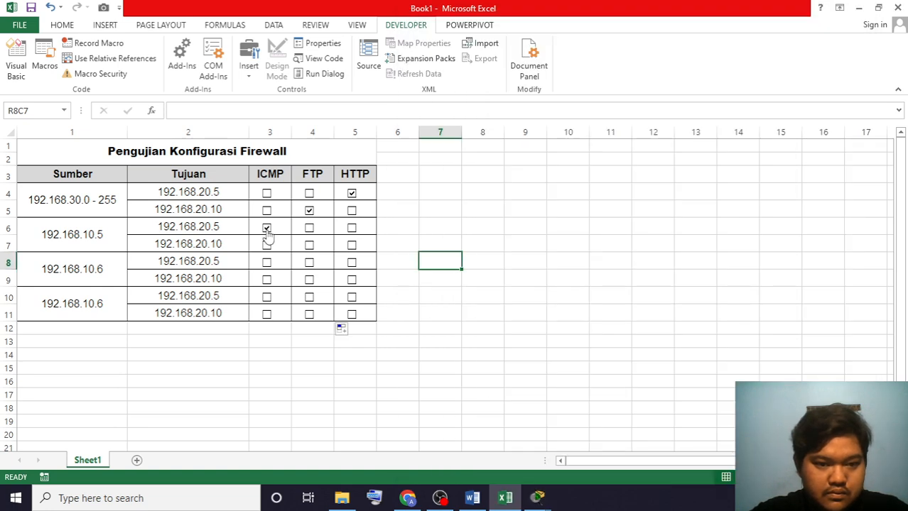
{"action": "key", "text": "alt+Tab"}
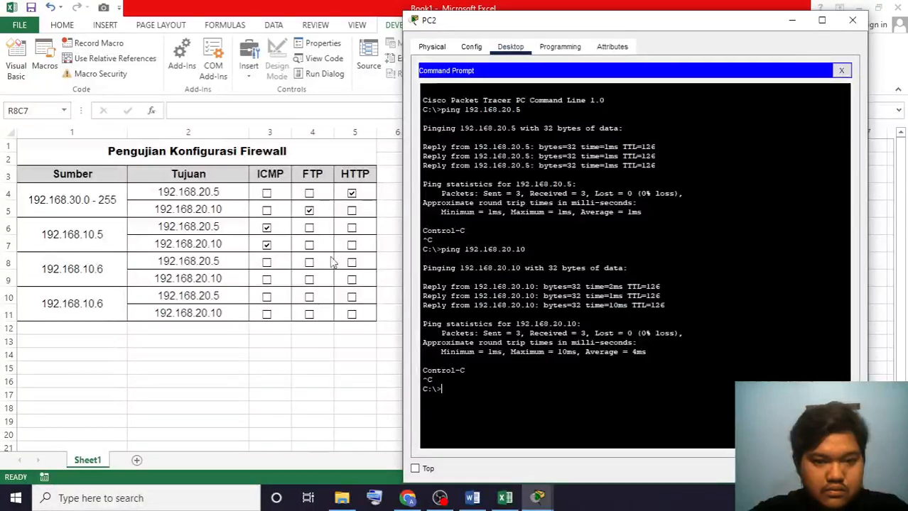
- Try an FTP connection from PC2 to 192.168.20.5 by changing the earlier ping command to ftp
{"action": "key", "text": "Up"}
{"action": "key", "text": "Up"}
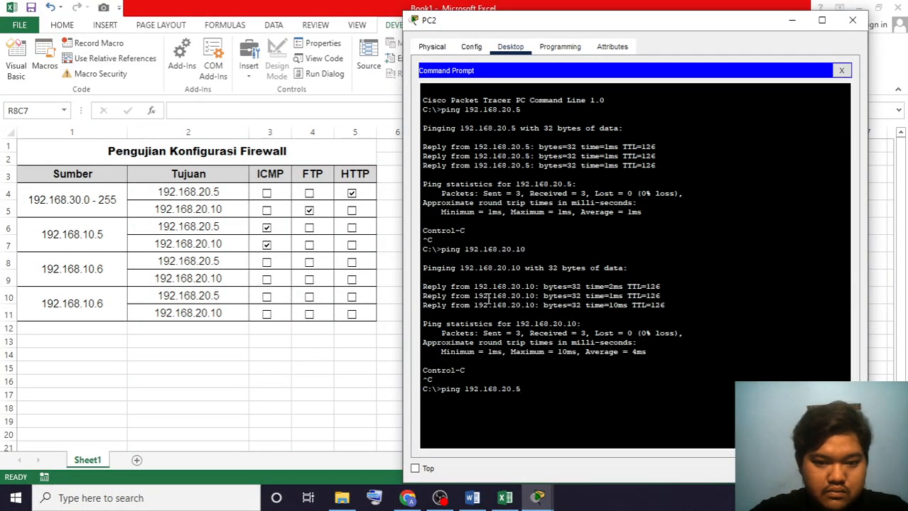
{"action": "key", "text": "Left"}
{"action": "key", "text": "Left"}
{"action": "key", "text": "Left"}
{"action": "key", "text": "Left"}
{"action": "key", "text": "Left"}
{"action": "key", "text": "BackSpace"}
{"action": "key", "text": "BackSpace"}
{"action": "key", "text": "BackSpace"}
{"action": "key", "text": "BackSpace"}
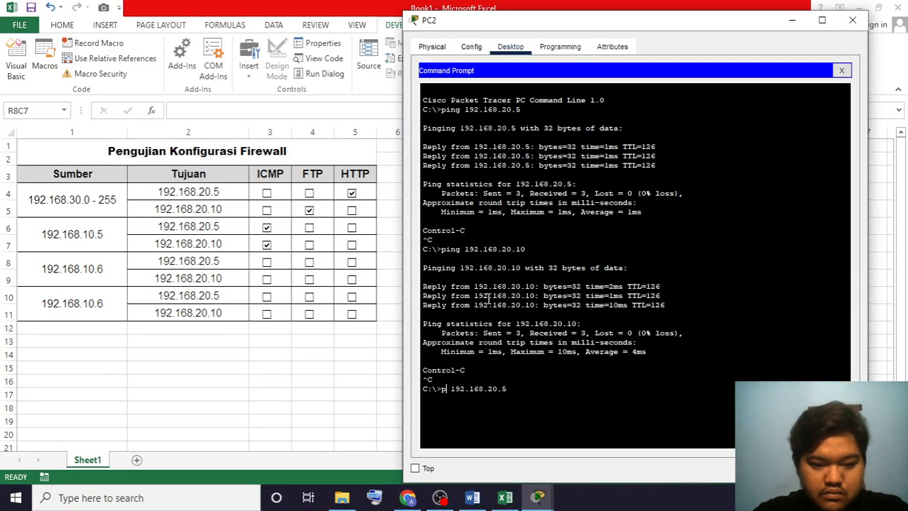
{"action": "type", "text": "ftp"}
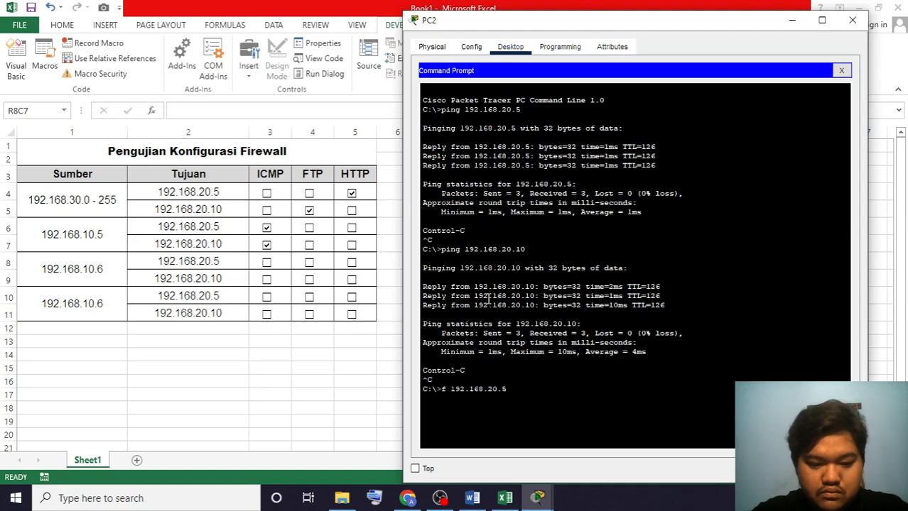
{"action": "key", "text": "Return"}
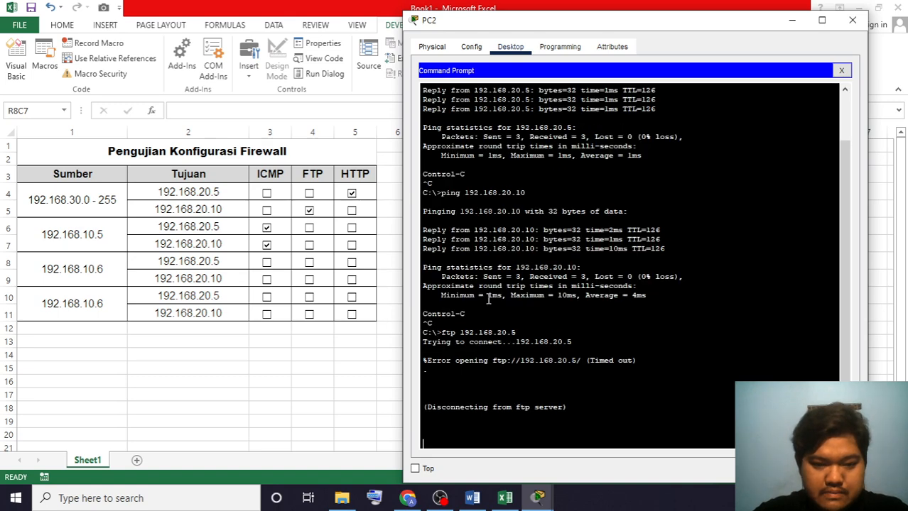
- Try an FTP connection from PC2 to 192.168.20.10
{"action": "key", "text": "Up"}
{"action": "key", "text": "BackSpace"}
{"action": "type", "text": "10"}
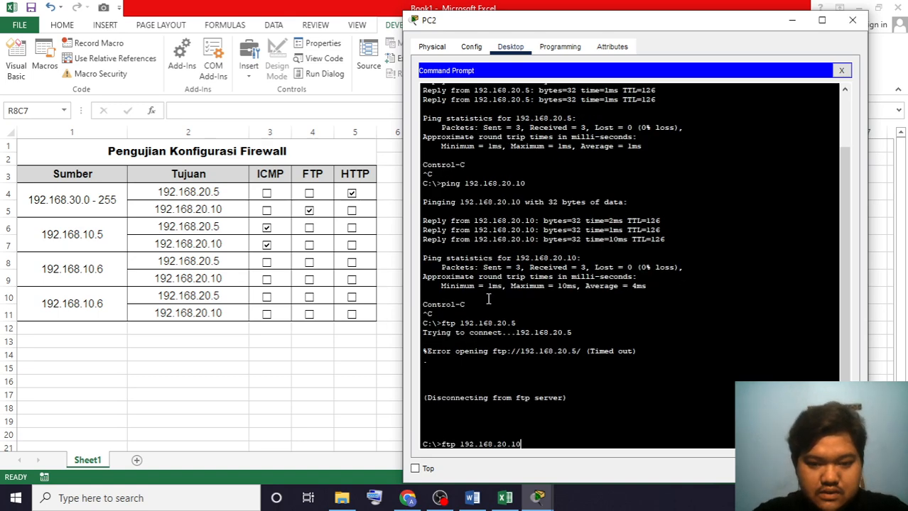
{"action": "key", "text": "Return"}
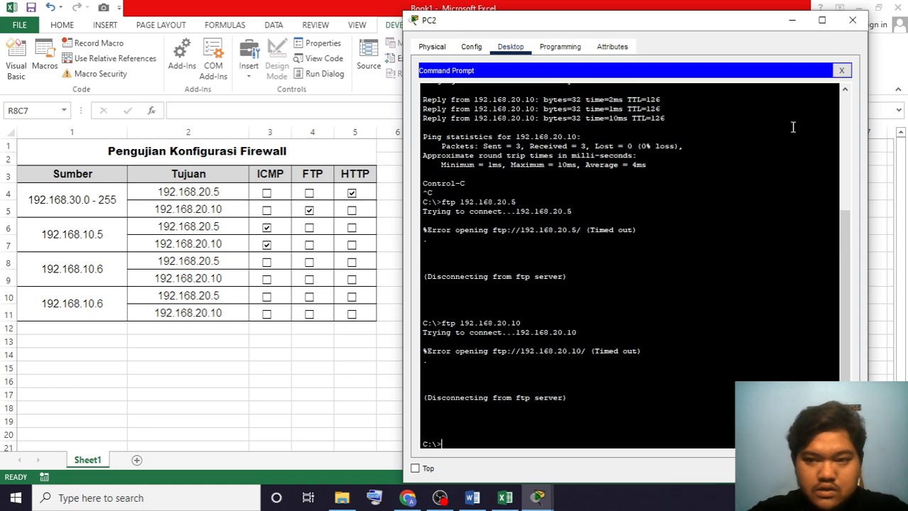
- Close PC2's Command Prompt and request 192.168.20.10 in its Web Browser to test HTTP
{"action": "left_click", "coordinate": [841, 70]}
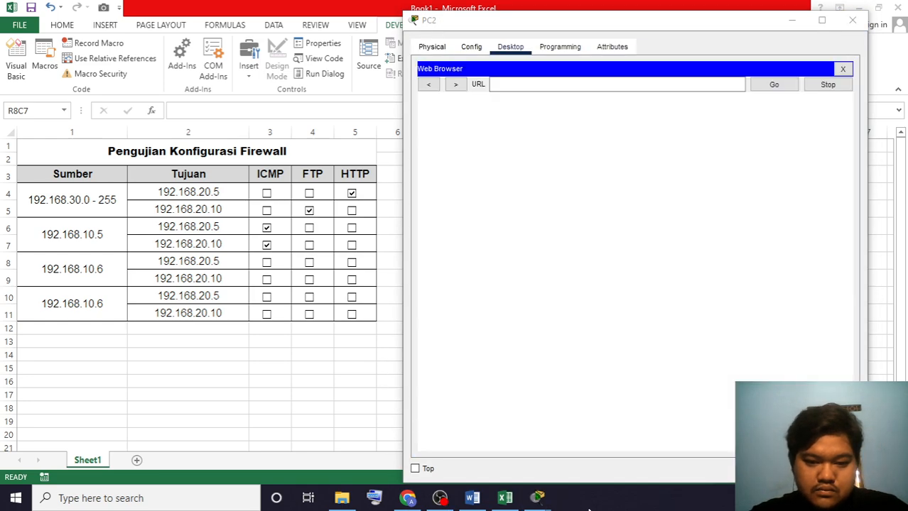
{"action": "left_click", "coordinate": [498, 85]}
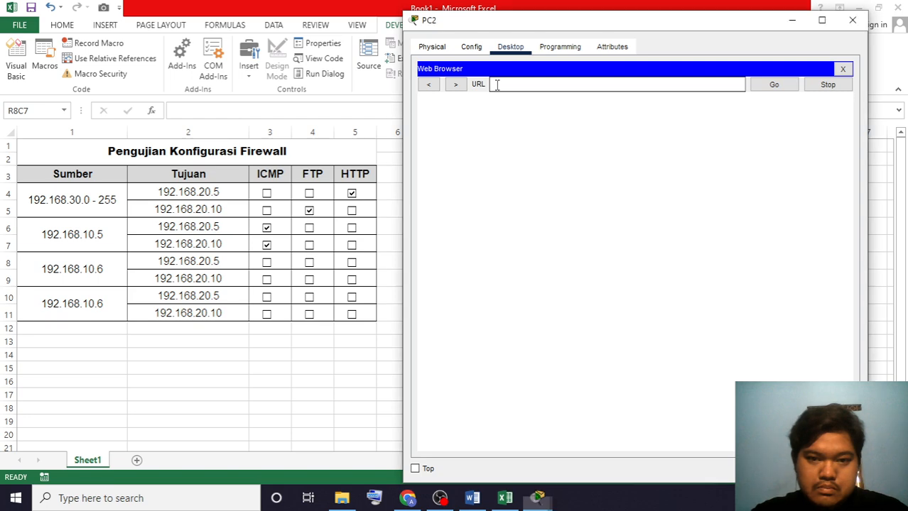
{"action": "type", "text": "192.168.20.10"}
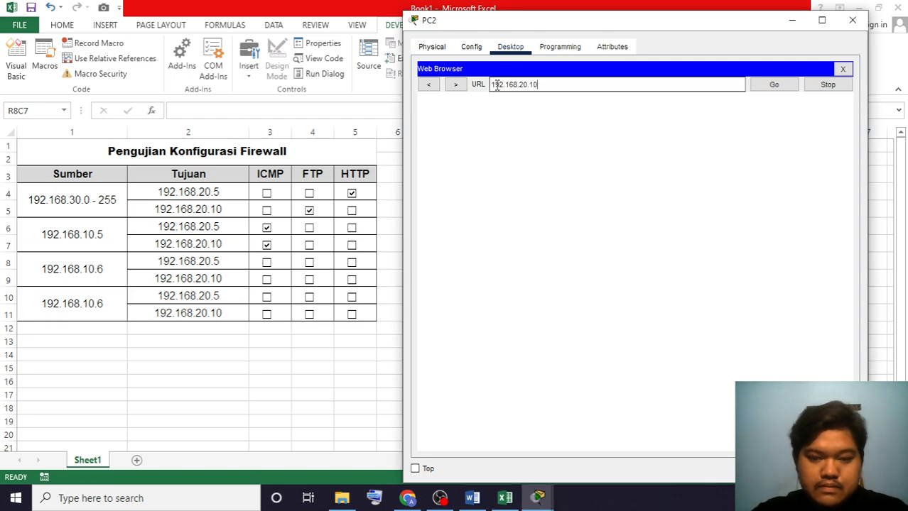
{"action": "key", "text": "Return"}
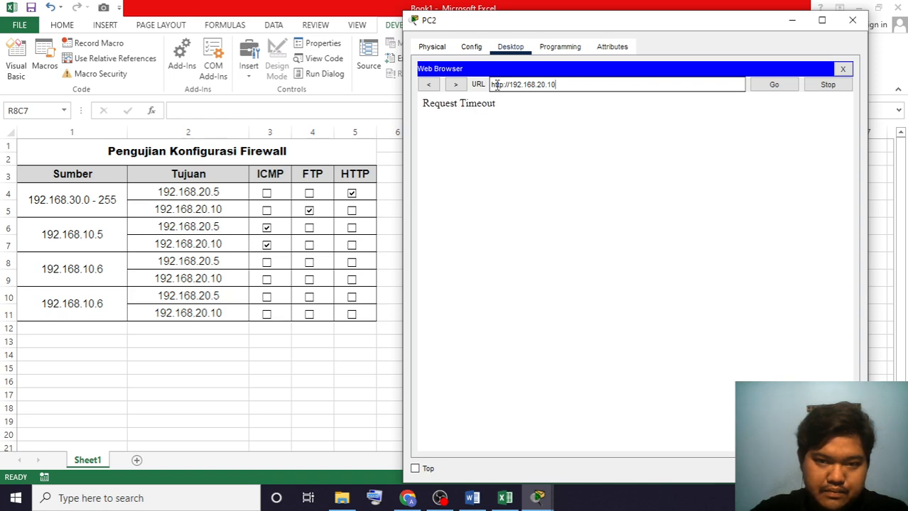
{"action": "key", "text": "BackSpace"}
{"action": "key", "text": "BackSpace"}
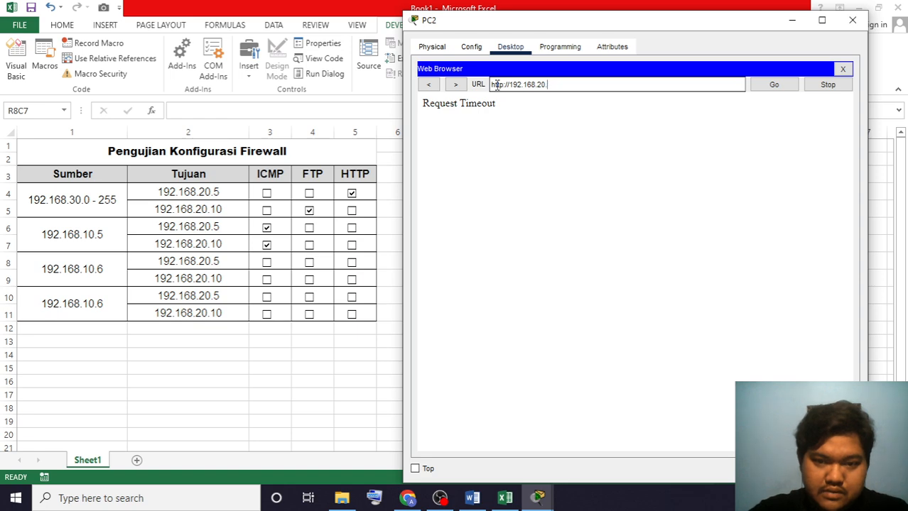
{"action": "type", "text": "5"}
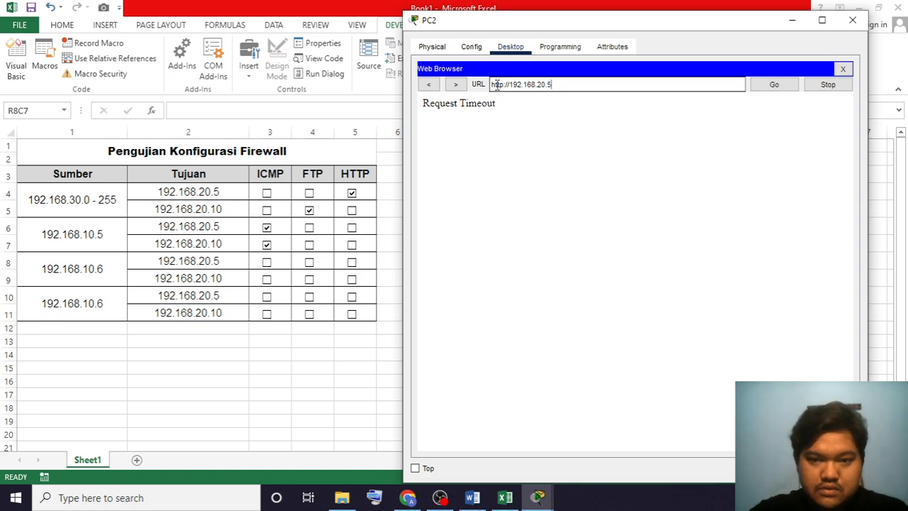
{"action": "left_click", "coordinate": [774, 86]}
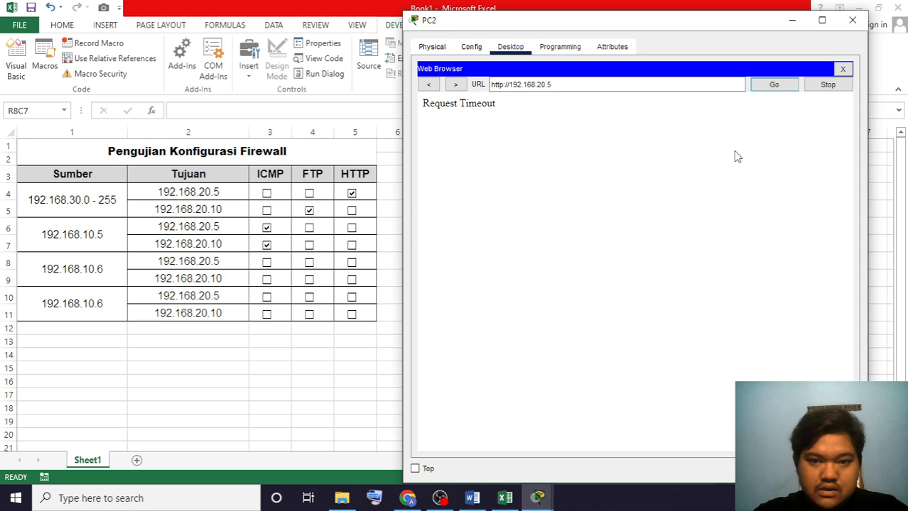
{"action": "left_click", "coordinate": [853, 21]}
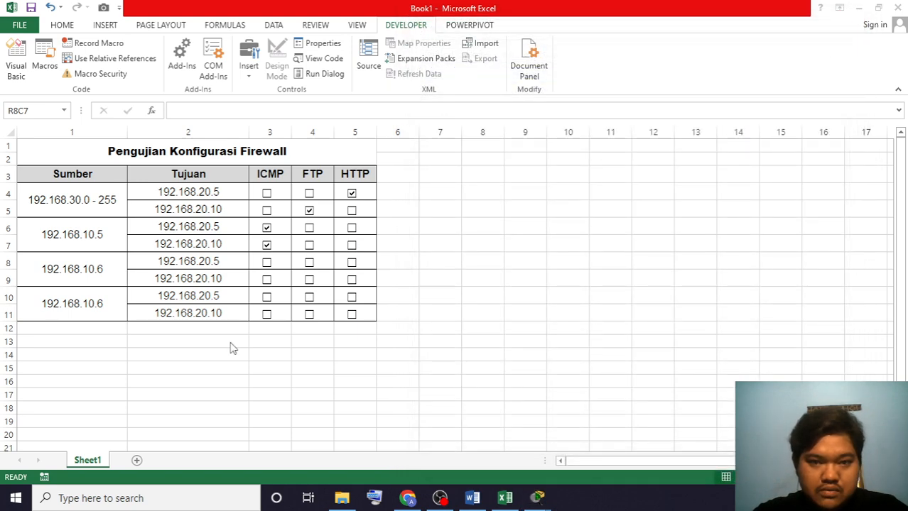
- In the Excel test table, correct the last source address to 192.168.10.7
{"action": "left_click", "coordinate": [103, 300]}
{"action": "double_click", "coordinate": [103, 299]}
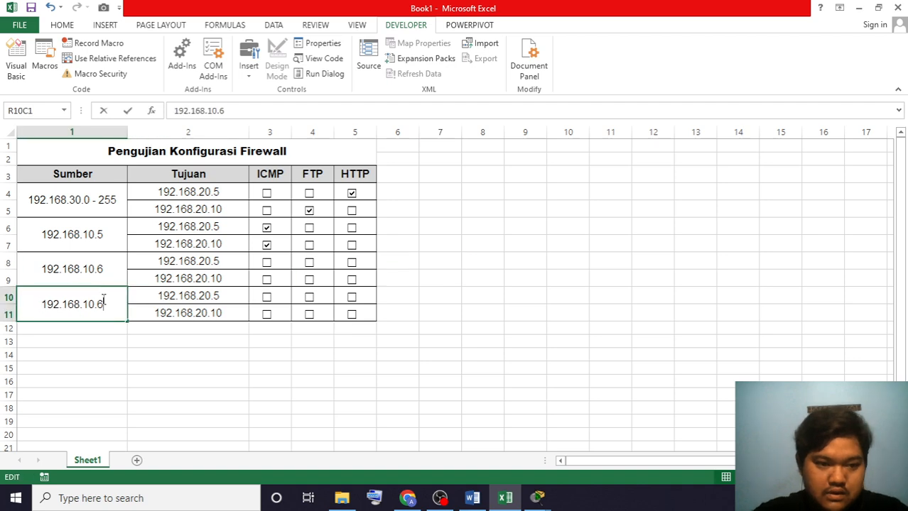
{"action": "key", "text": "BackSpace"}
{"action": "type", "text": "7"}
{"action": "left_click", "coordinate": [208, 357]}
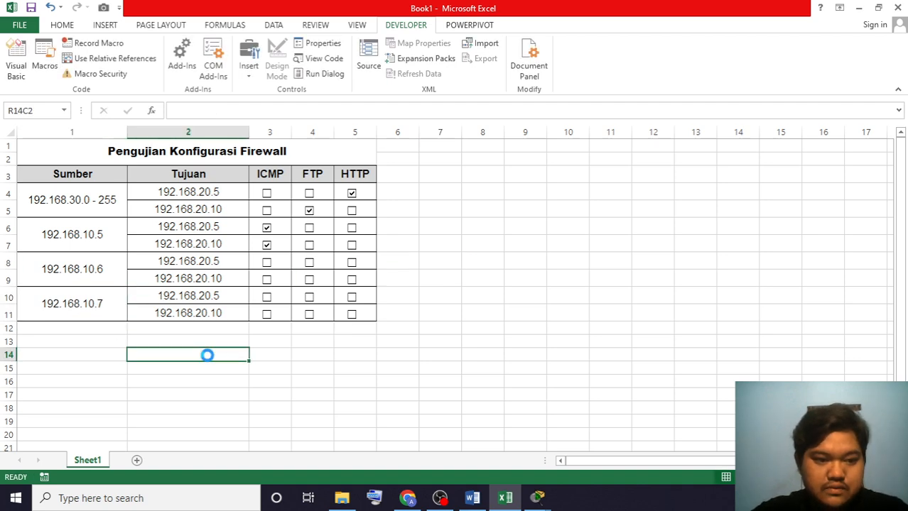
{"action": "key", "text": "ctrl+s"}
{"action": "left_click", "coordinate": [23, 22]}
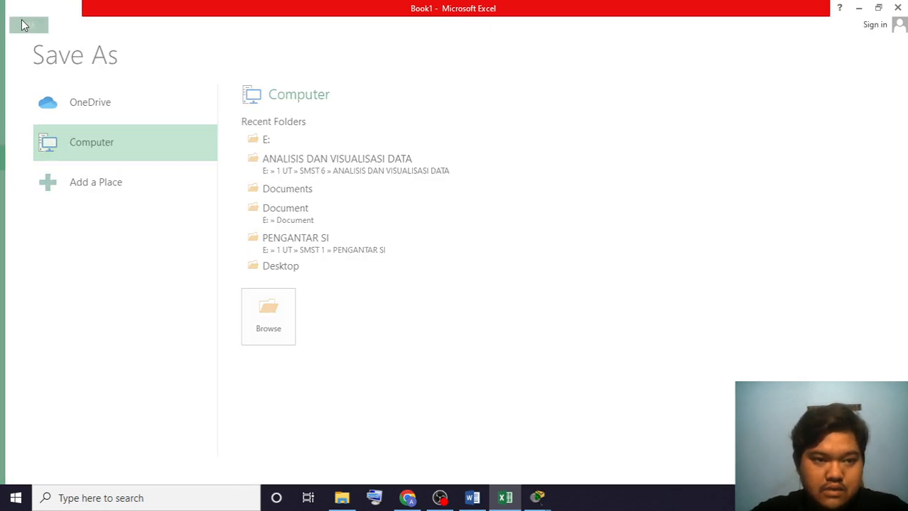
{"action": "left_click", "coordinate": [374, 407]}
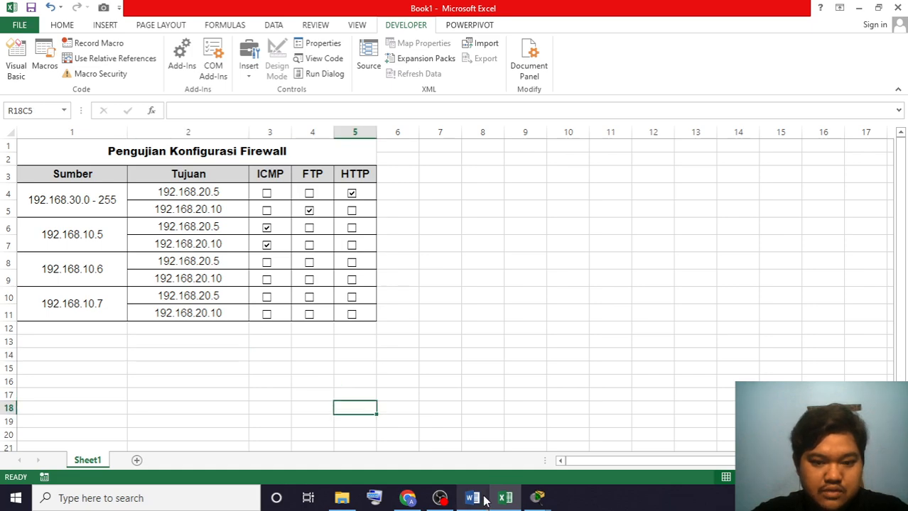
- Switch to the Packet Tracer network topology and open the Command Prompt on PC3
{"action": "mouse_move", "coordinate": [536, 499]}
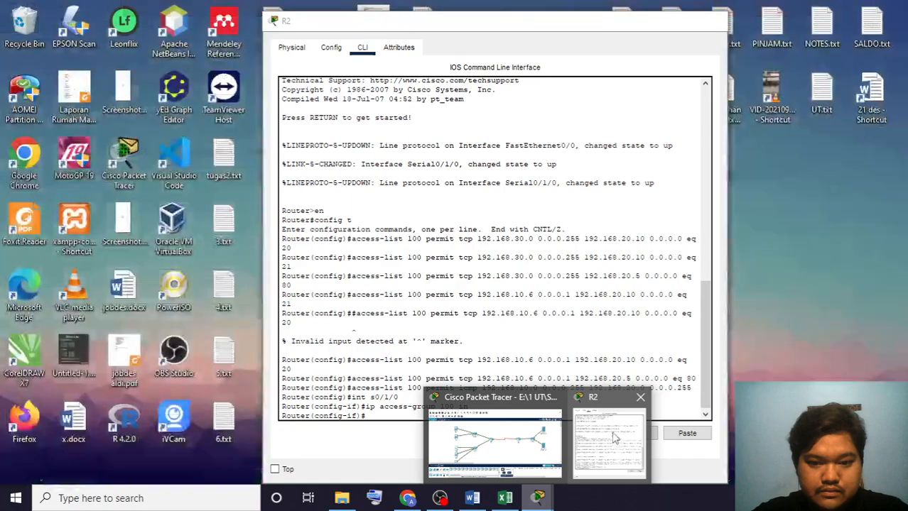
{"action": "left_click", "coordinate": [537, 438]}
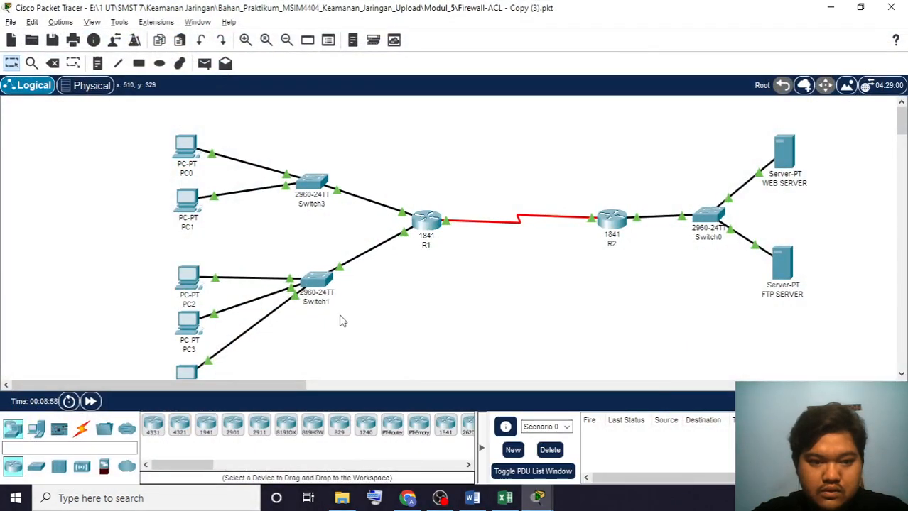
{"action": "left_click", "coordinate": [188, 329]}
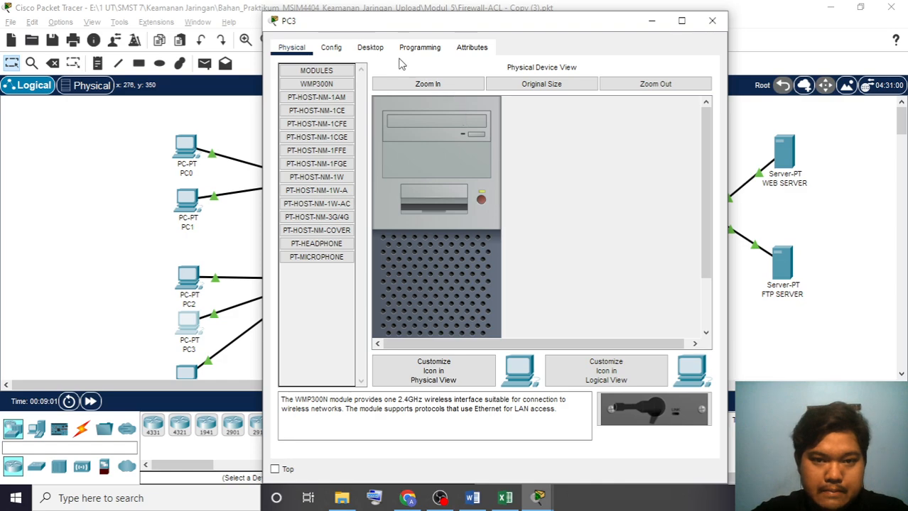
{"action": "left_click", "coordinate": [372, 50]}
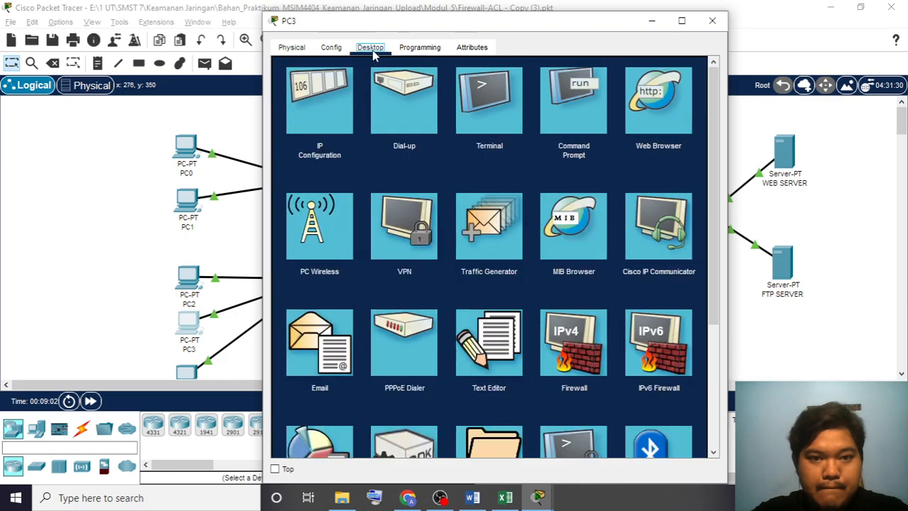
{"action": "left_click", "coordinate": [577, 110]}
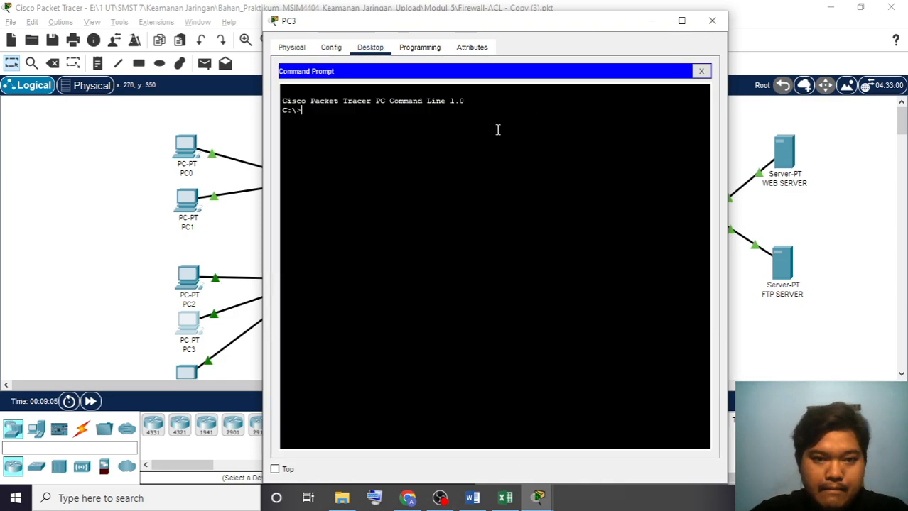
- Ping 192.168.20.5 from the Command Prompt of PC3
{"action": "type", "text": "ping 192"}
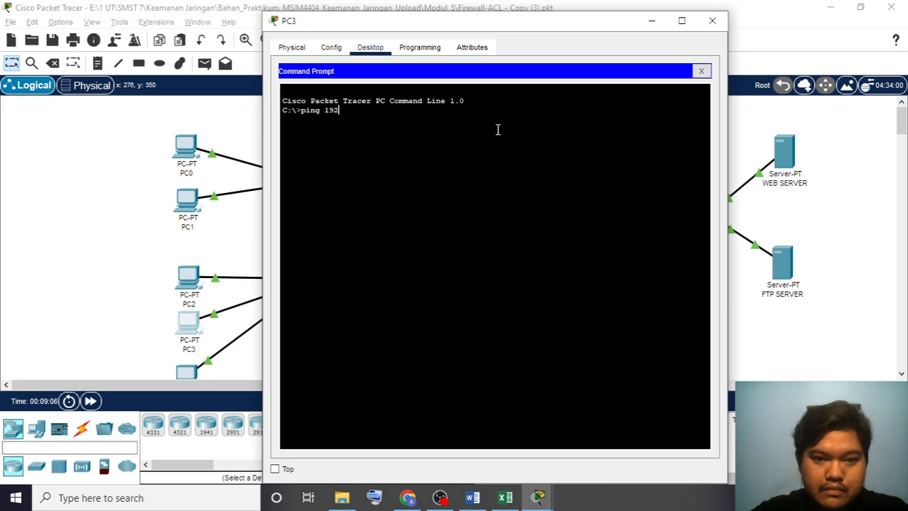
{"action": "type", "text": ".168.20"}
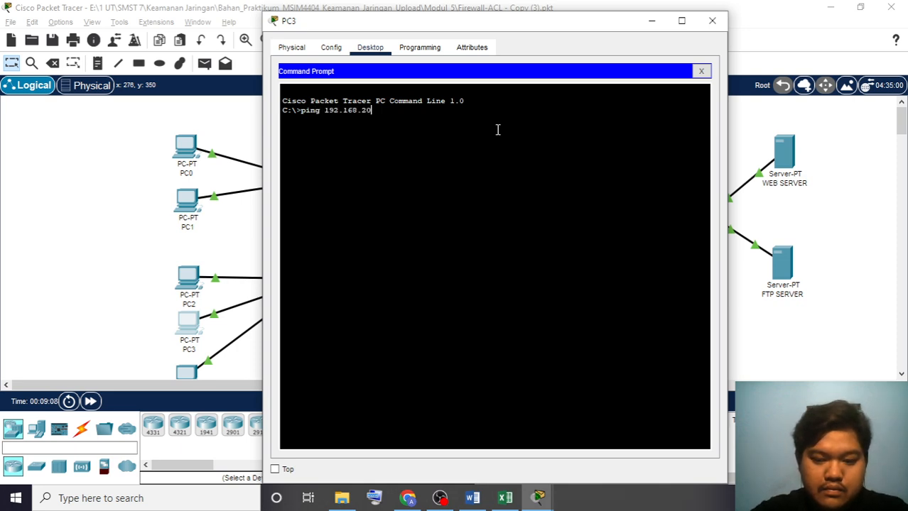
{"action": "type", "text": ".5"}
{"action": "key", "text": "Return"}
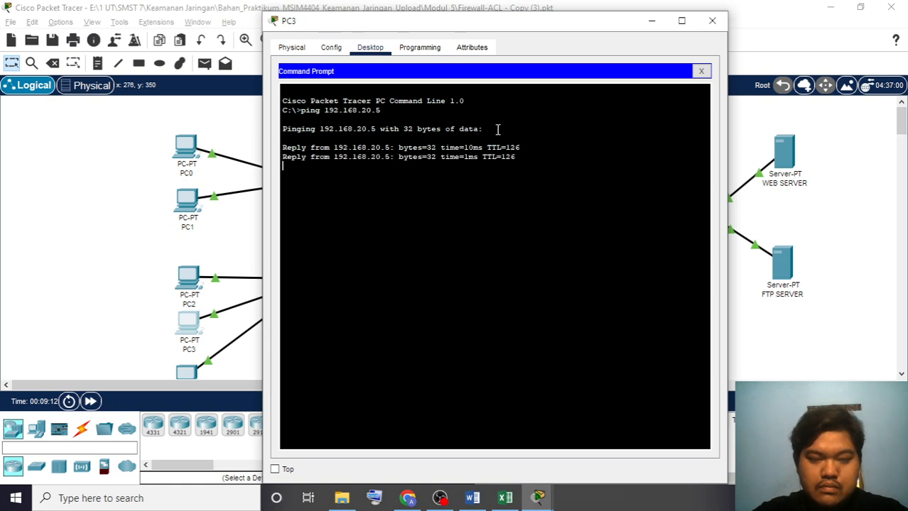
- Stop the running ping on PC3, bring the Excel test table up behind its window, and ping 192.168.20.10
{"action": "key", "text": "ctrl+c"}
{"action": "key", "text": "alt+Tab"}
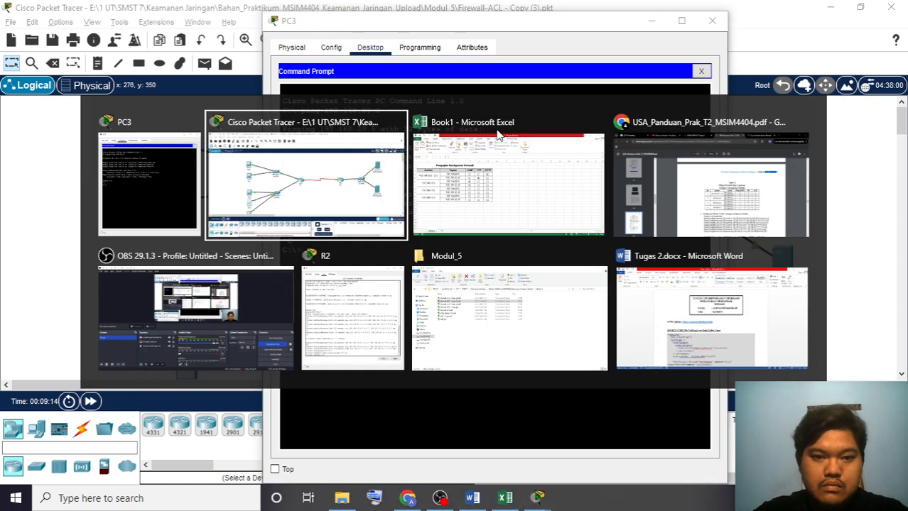
{"action": "left_click", "coordinate": [498, 133]}
{"action": "key", "text": "alt+Tab"}
{"action": "key", "text": "Up"}
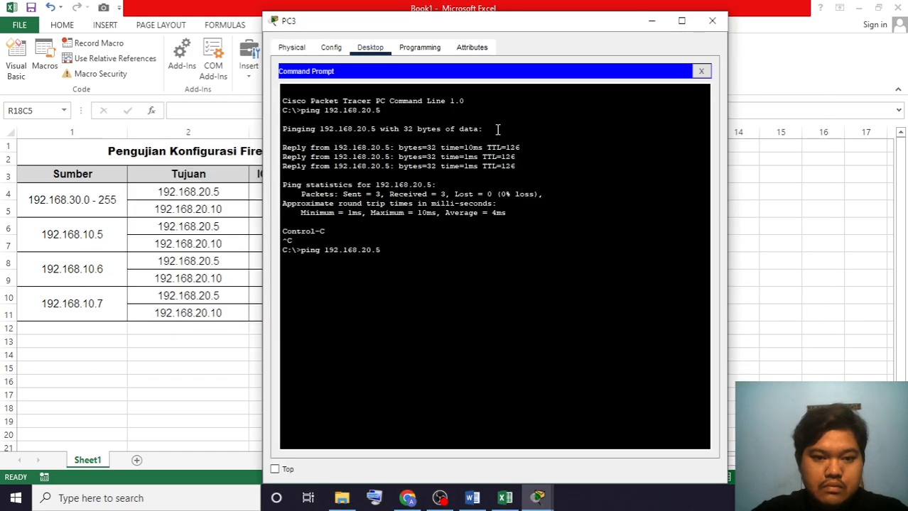
{"action": "key", "text": "BackSpace"}
{"action": "type", "text": "10"}
{"action": "key", "text": "Return"}
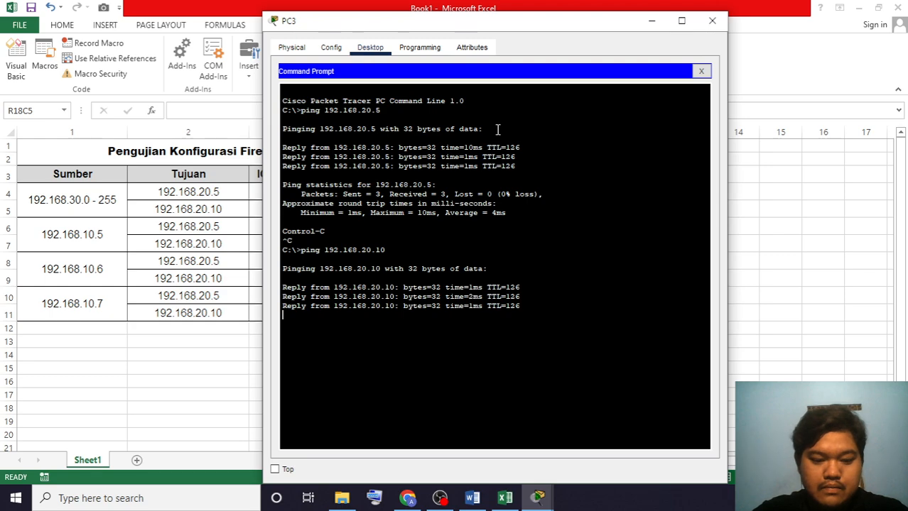
- Try an FTP connection to 192.168.20.5 from the Command Prompt of PC3
{"action": "key", "text": "Up"}
{"action": "key", "text": "Up"}
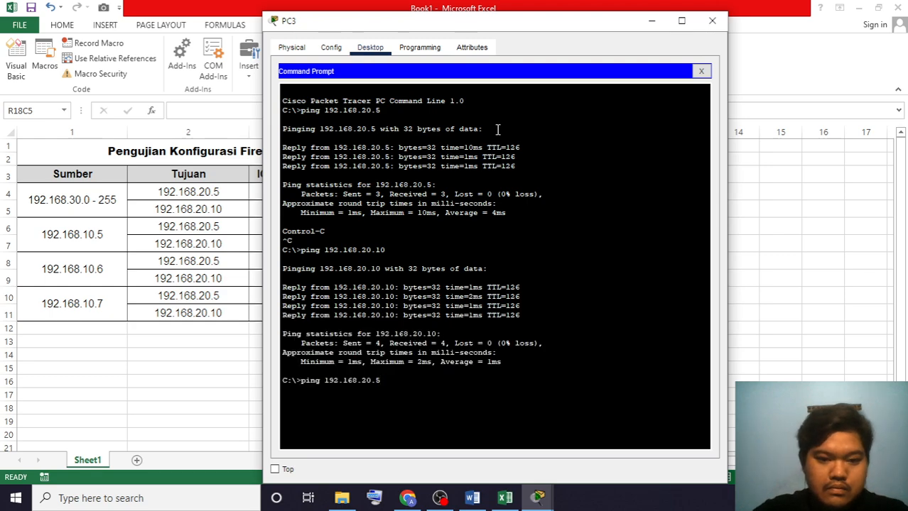
{"action": "key", "text": "Left"}
{"action": "key", "text": "Left"}
{"action": "key", "text": "Left"}
{"action": "key", "text": "Left"}
{"action": "key", "text": "Left"}
{"action": "key", "text": "Left"}
{"action": "key", "text": "Left"}
{"action": "key", "text": "Left"}
{"action": "key", "text": "Left"}
{"action": "key", "text": "Left"}
{"action": "key", "text": "Left"}
{"action": "key", "text": "BackSpace"}
{"action": "key", "text": "BackSpace"}
{"action": "key", "text": "BackSpace"}
{"action": "key", "text": "BackSpace"}
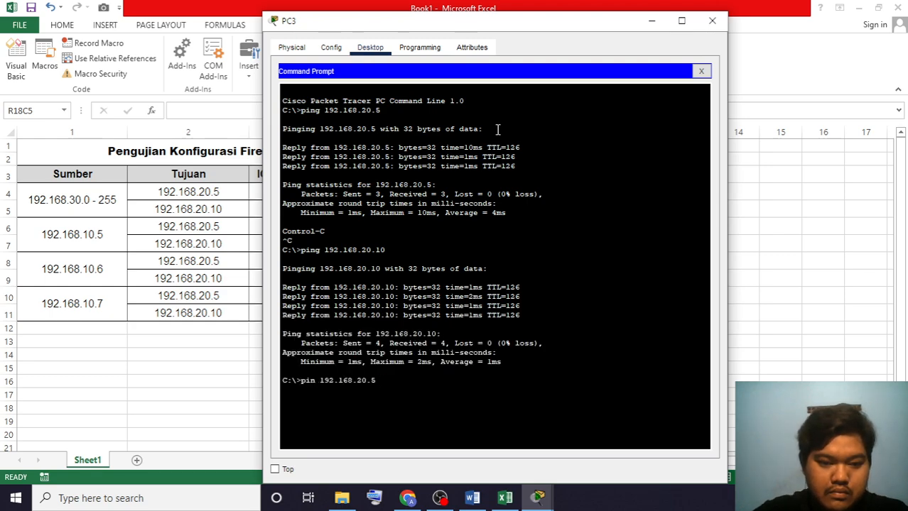
{"action": "type", "text": "ftp"}
{"action": "key", "text": "Return"}
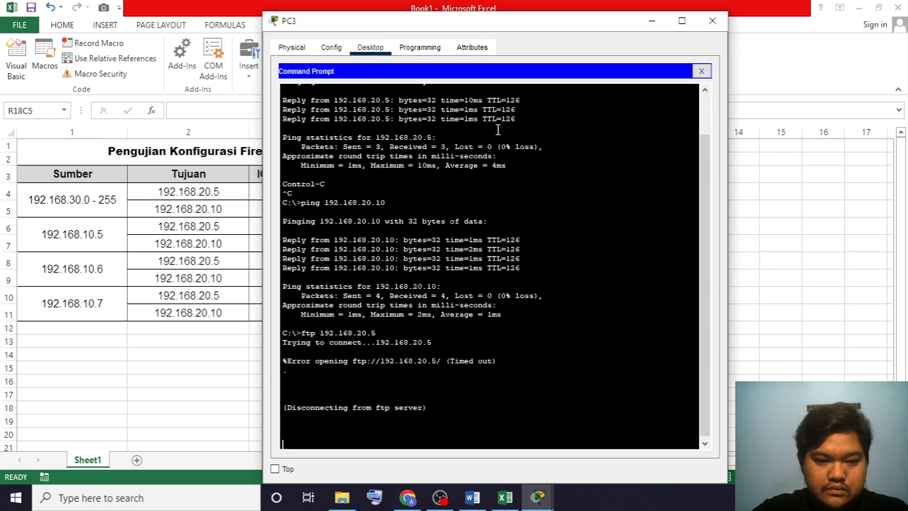
- Connect by FTP from PC3 to 192.168.20.10, log in as siswa1 with the account password, and end the session
{"action": "key", "text": "Up"}
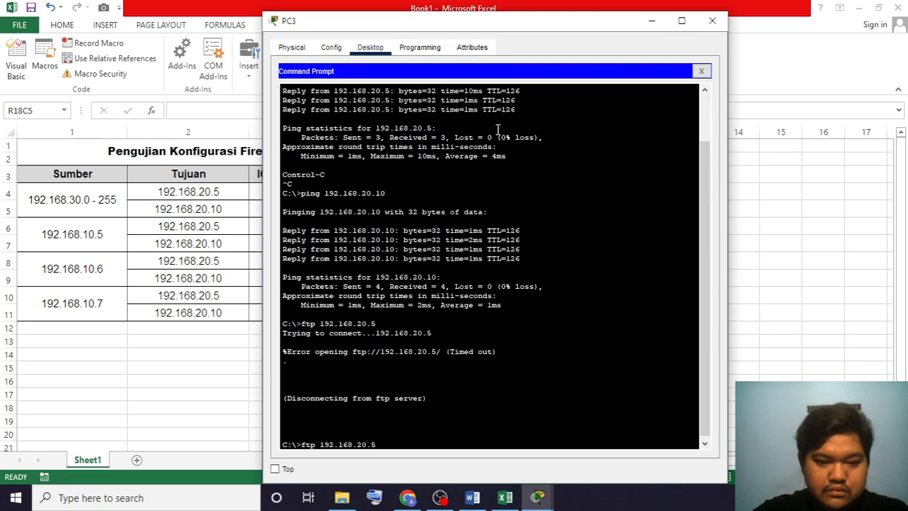
{"action": "key", "text": "BackSpace"}
{"action": "type", "text": "10"}
{"action": "key", "text": "Return"}
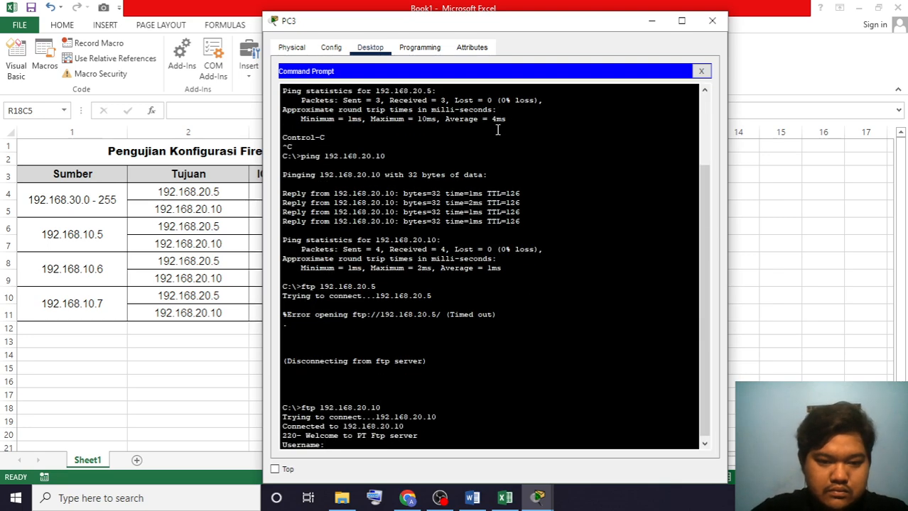
{"action": "type", "text": "siswa"}
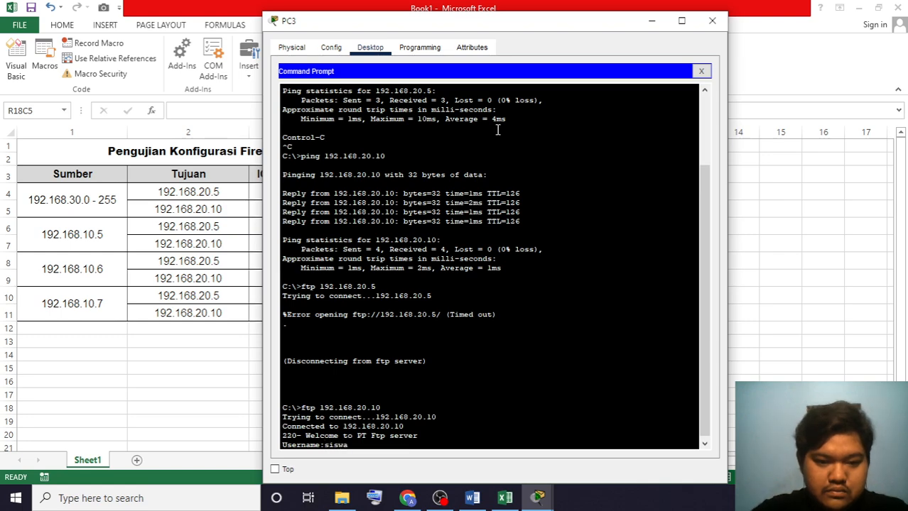
{"action": "type", "text": "1"}
{"action": "key", "text": "Return"}
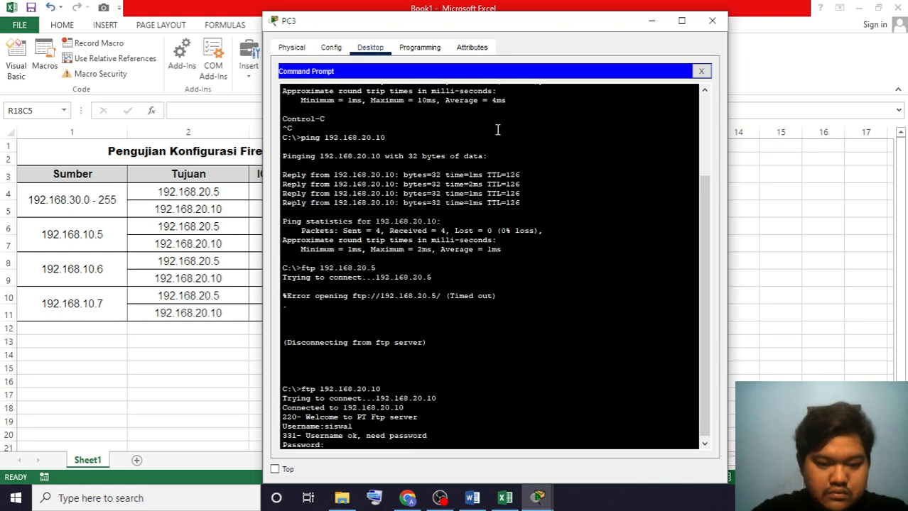
{"action": "key", "text": "Return"}
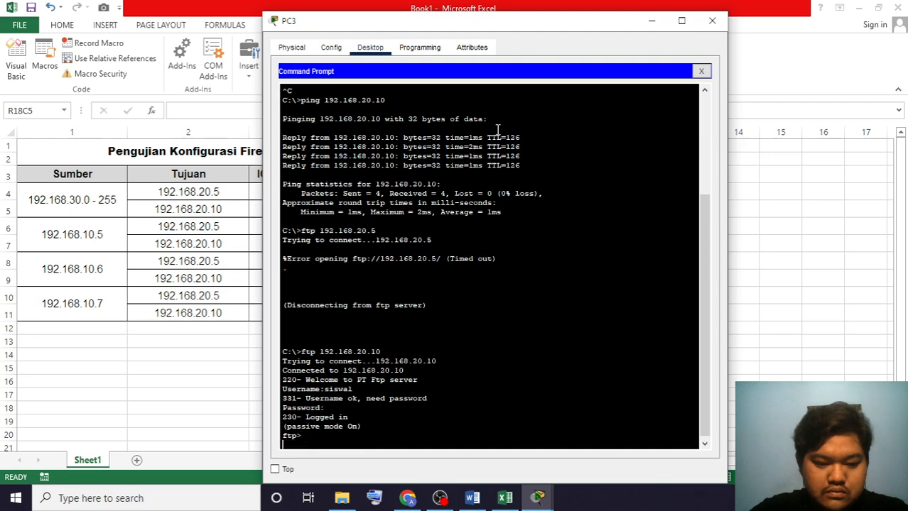
{"action": "key", "text": "ctrl+c"}
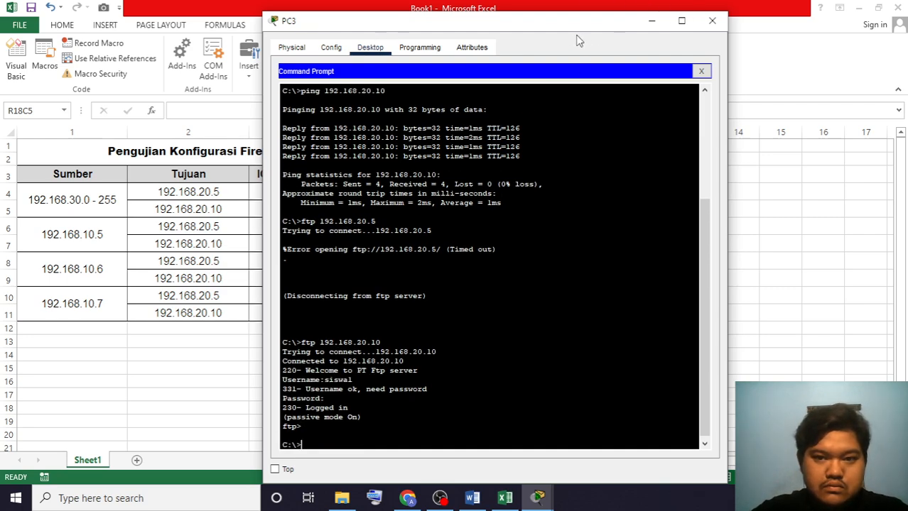
- In the Excel test table, for source 192.168.10.6 tick ICMP for both destinations and FTP for 192.168.20.10, then return to PC3
{"action": "left_click_drag", "start_coordinate": [566, 30], "coordinate": [690, 24]}
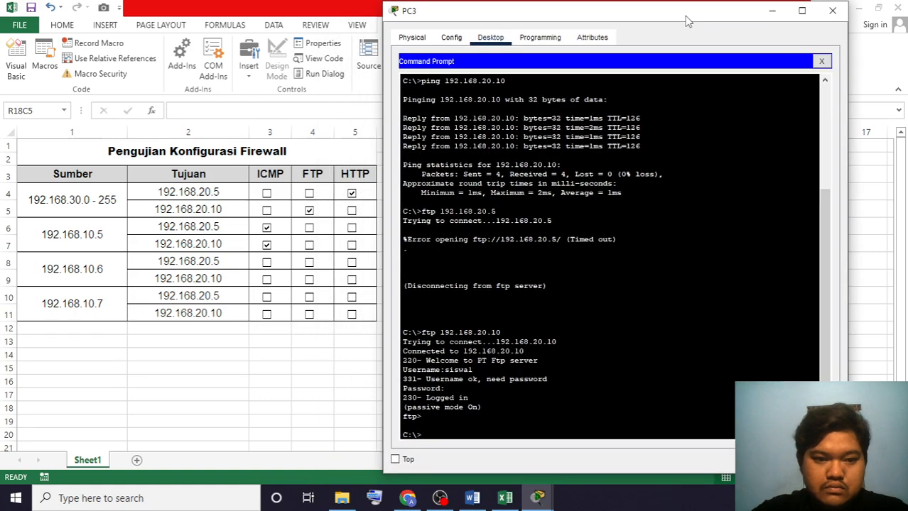
{"action": "left_click", "coordinate": [284, 270]}
{"action": "left_click", "coordinate": [266, 263]}
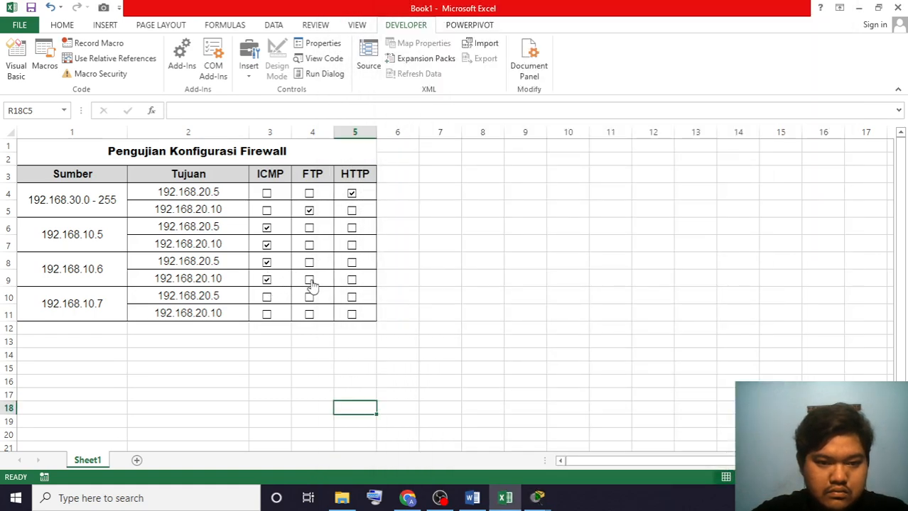
{"action": "key", "text": "alt+Tab"}
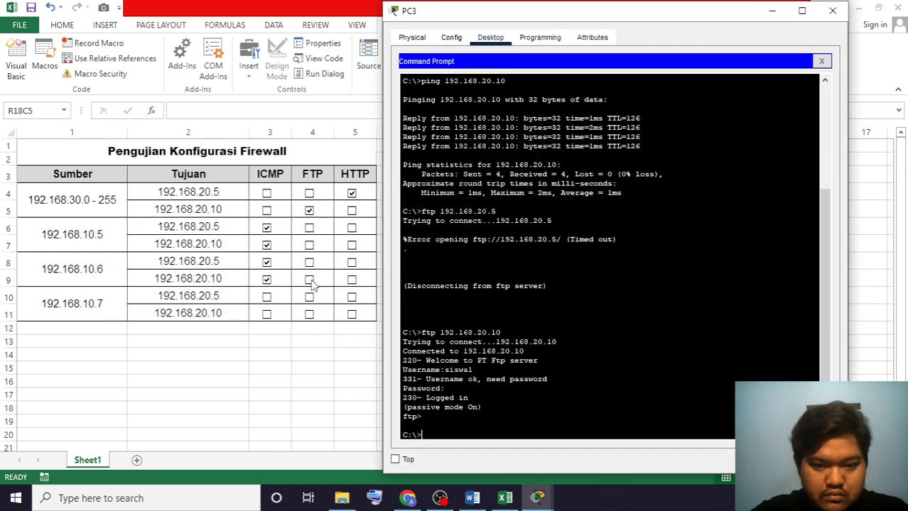
{"action": "key", "text": "alt+Tab"}
{"action": "key", "text": "alt+Tab"}
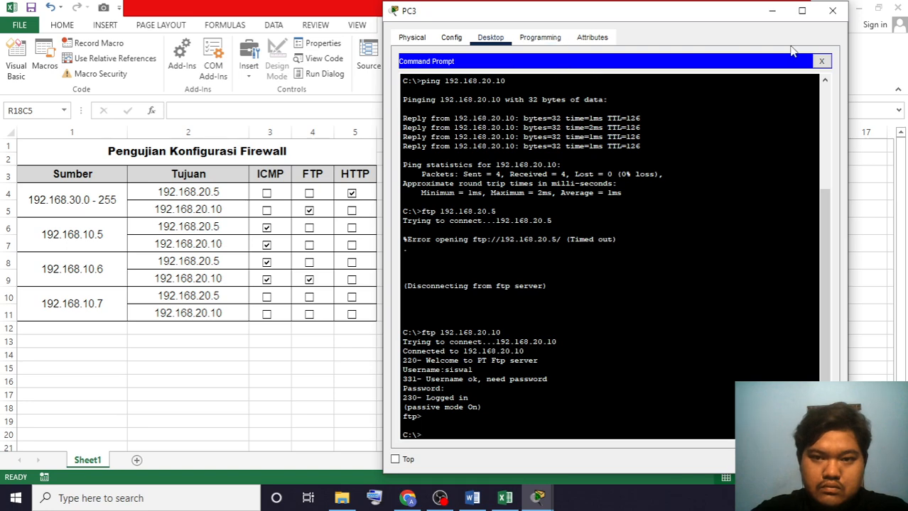
- Close the Command Prompt on PC3 and open its Web Browser
{"action": "left_click", "coordinate": [821, 62]}
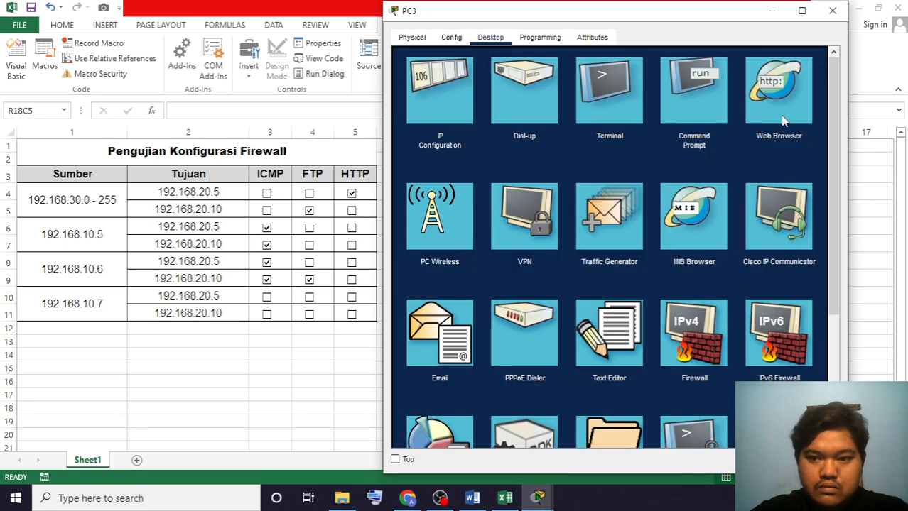
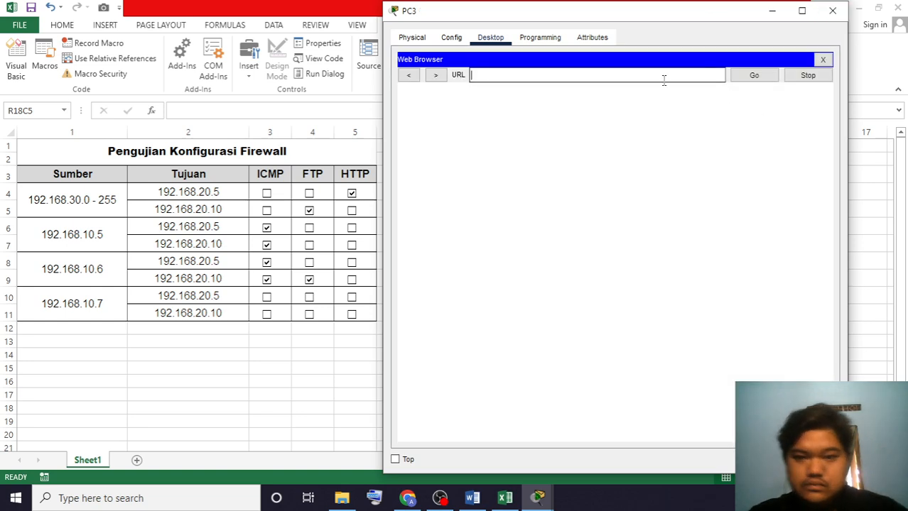
- Test HTTP access from PC3's web browser to 192.168.20.10 and to 192.168.20.5
{"action": "type", "text": "192.168.20.10"}
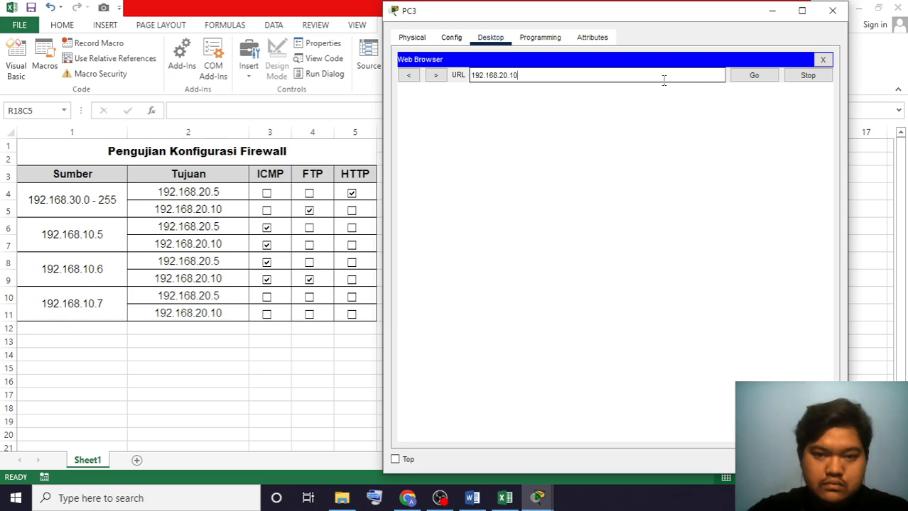
{"action": "key", "text": "Return"}
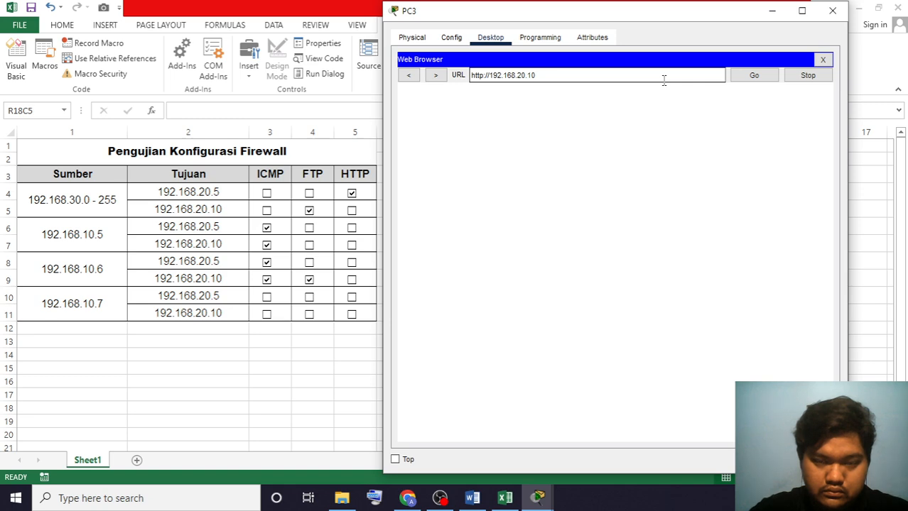
{"action": "key", "text": "BackSpace"}
{"action": "key", "text": "BackSpace"}
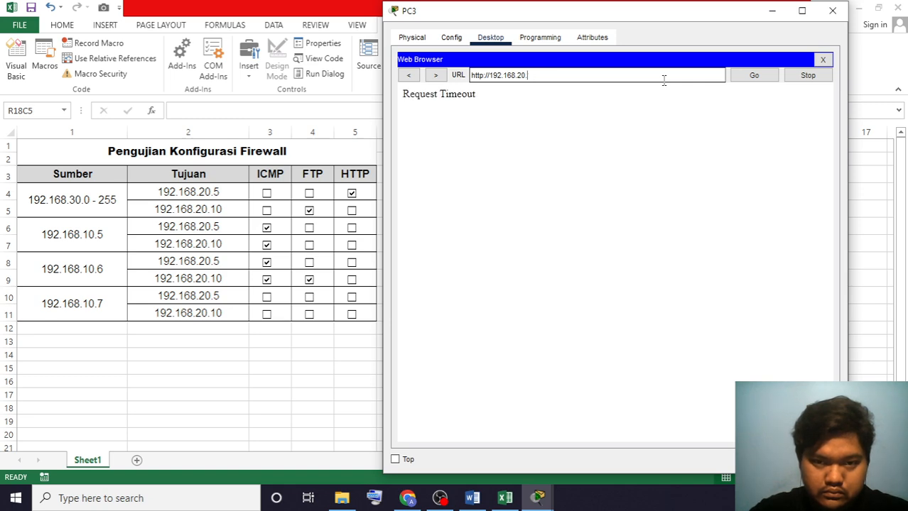
{"action": "type", "text": "5"}
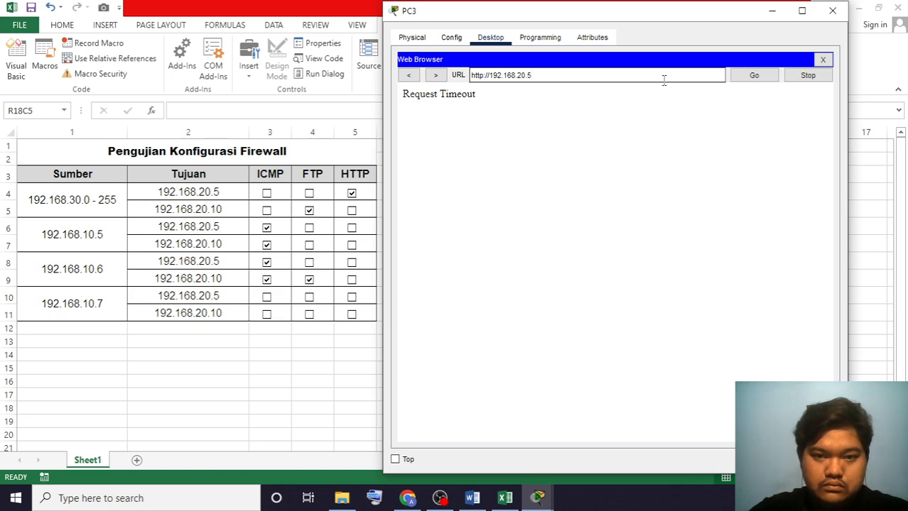
{"action": "left_click", "coordinate": [767, 79]}
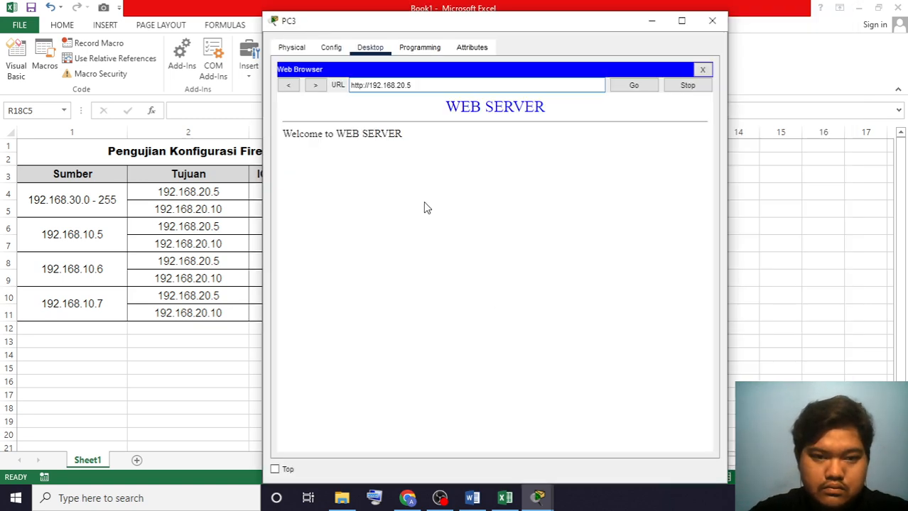
- In the Excel firewall test table, check HTTP for source 192.168.10.6 to destination 192.168.20.5
{"action": "left_click", "coordinate": [232, 355]}
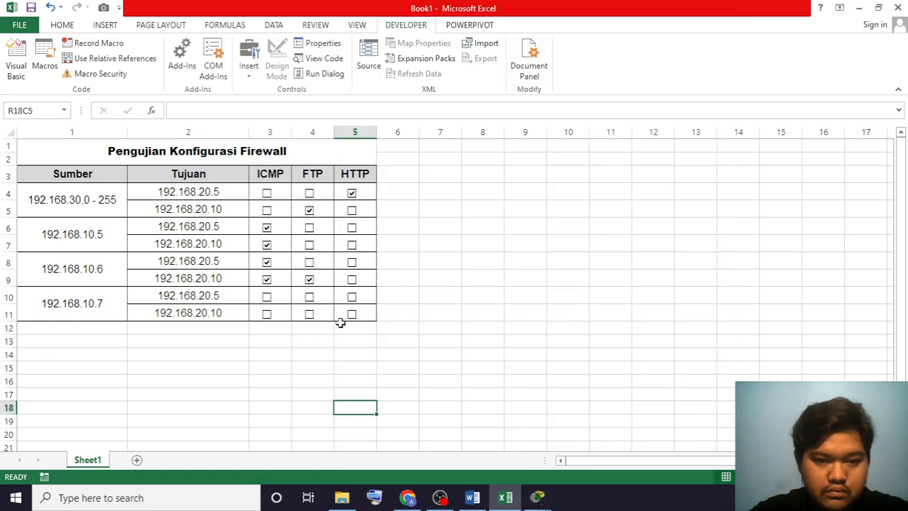
{"action": "left_click", "coordinate": [352, 263]}
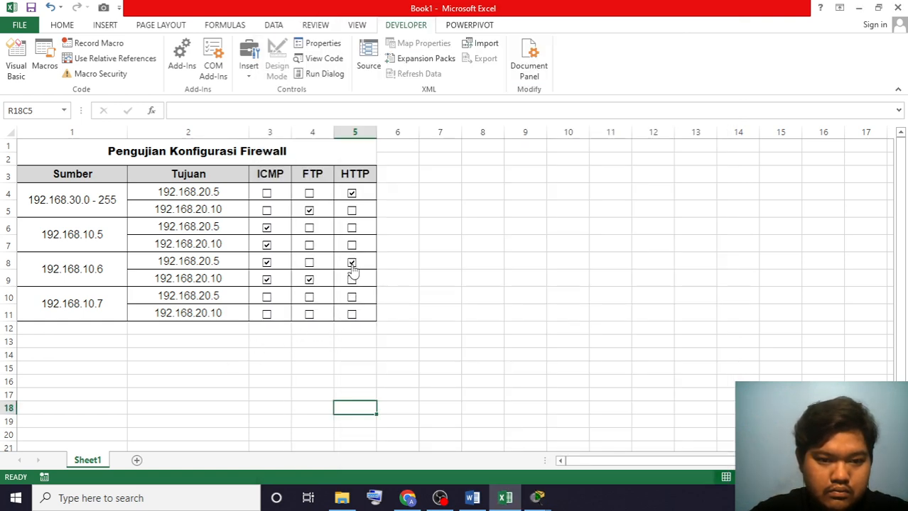
{"action": "left_click", "coordinate": [343, 367]}
- Return to Cisco Packet Tracer, close the PC3 window and open the Command Prompt on PC4
{"action": "key", "text": "alt+Tab"}
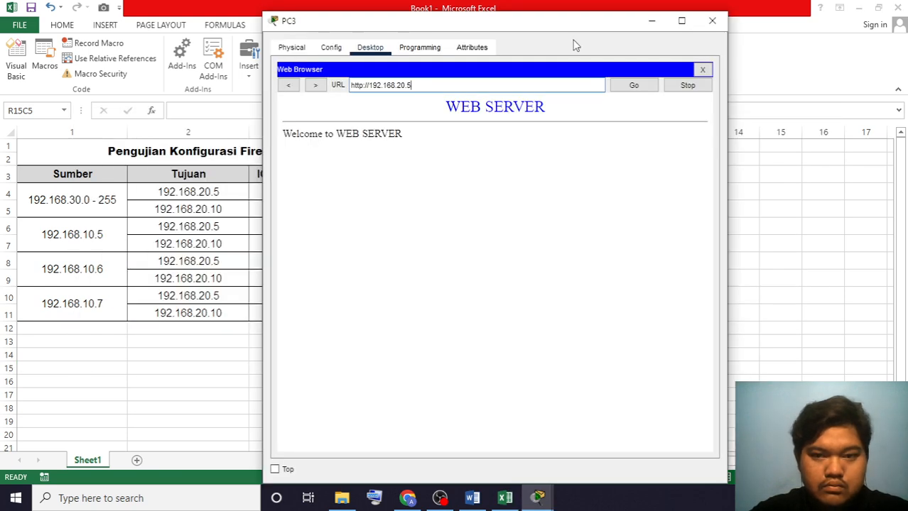
{"action": "left_click", "coordinate": [712, 21]}
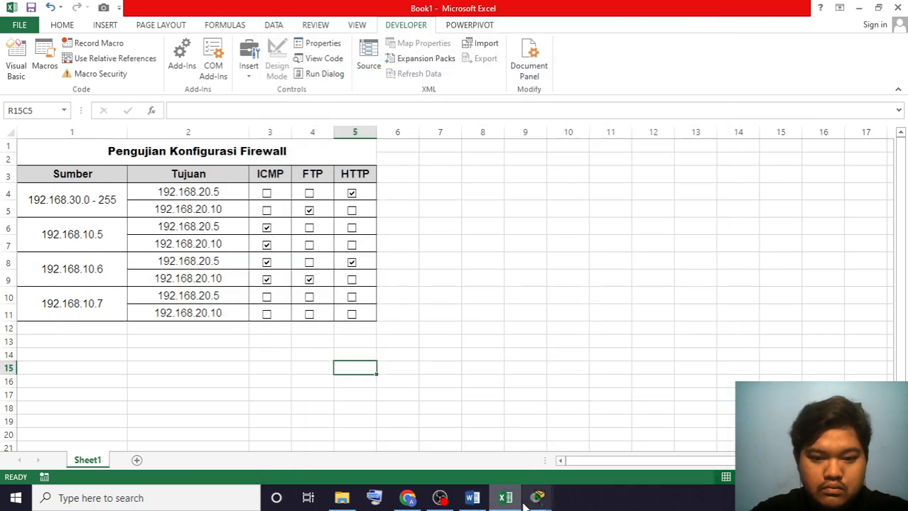
{"action": "left_click", "coordinate": [542, 502]}
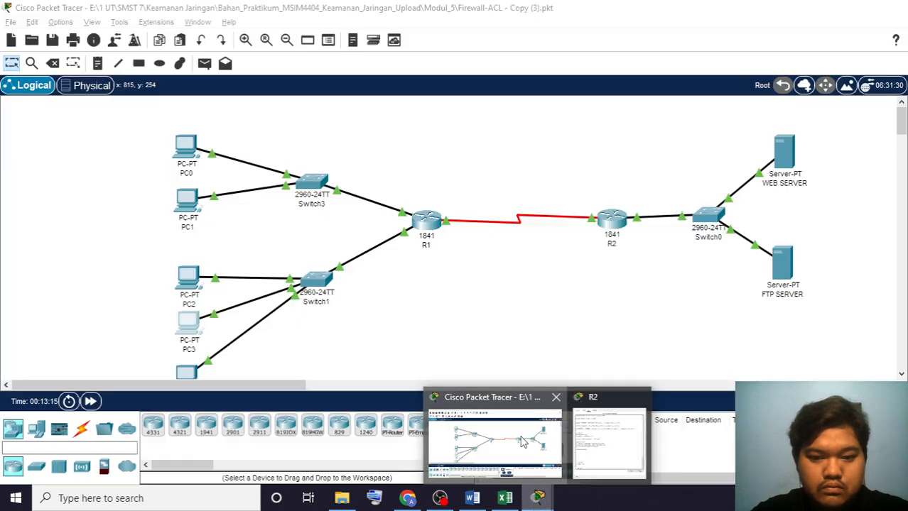
{"action": "left_click", "coordinate": [299, 374]}
{"action": "key", "text": "alt+Tab"}
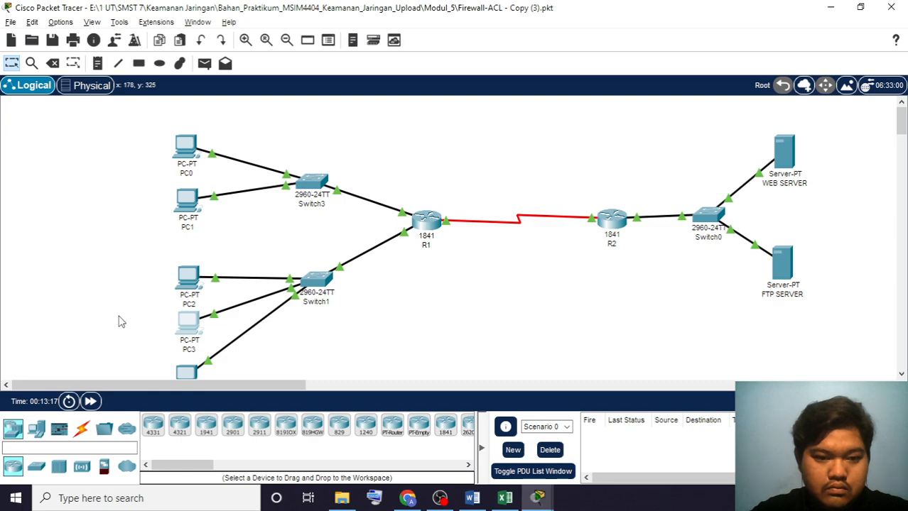
{"action": "left_click", "coordinate": [188, 375]}
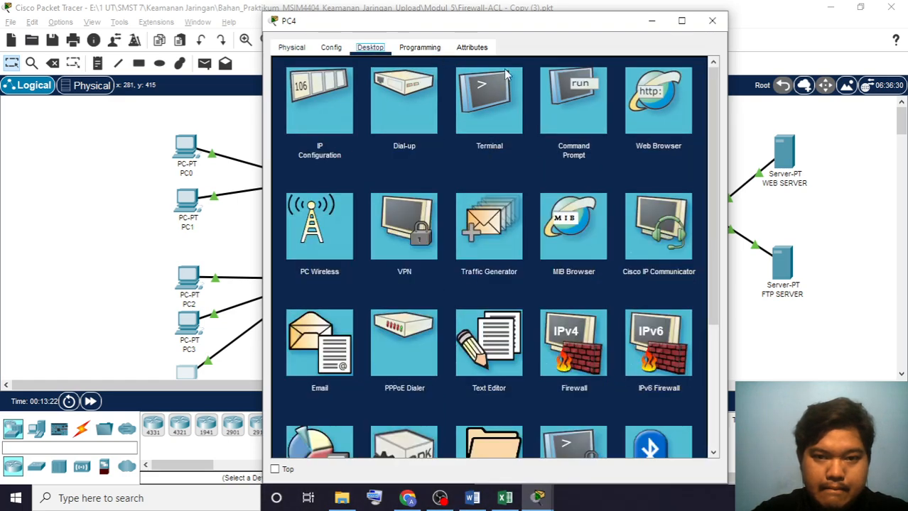
{"action": "left_click", "coordinate": [568, 89]}
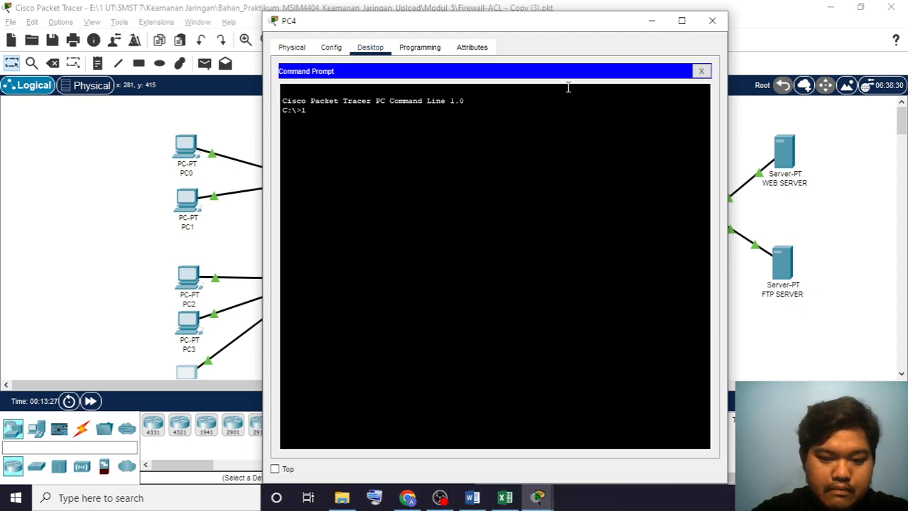
- Ping 192.168.20.5 from PC4's command line and interrupt the ping after a couple of packets
{"action": "type", "text": "192"}
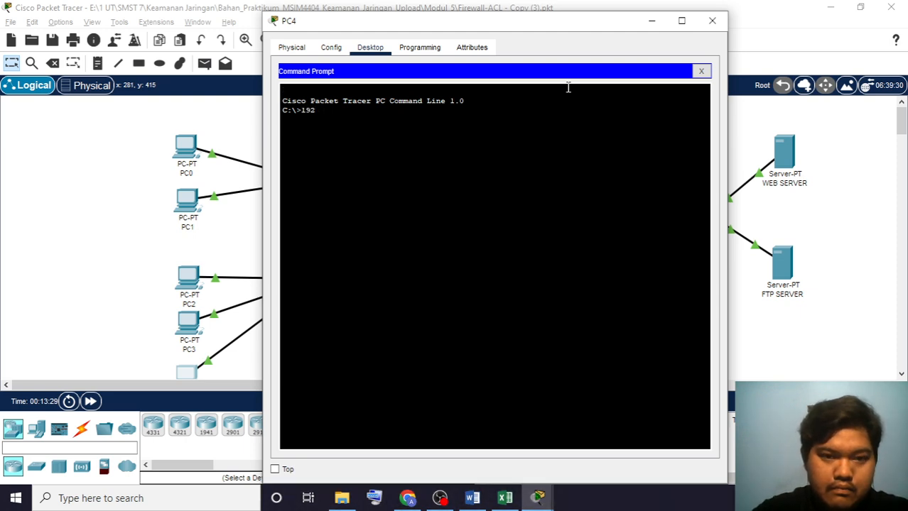
{"action": "type", "text": ".168.20."}
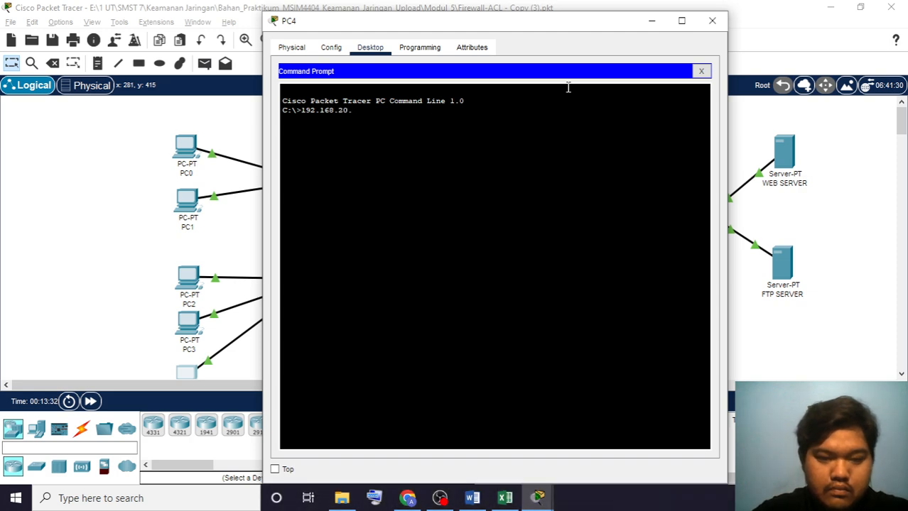
{"action": "type", "text": "5"}
{"action": "key", "text": "Return"}
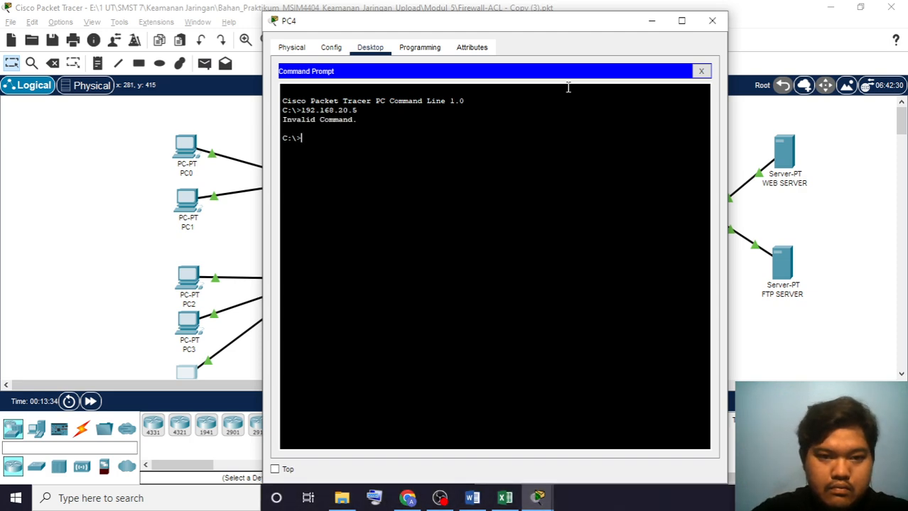
{"action": "key", "text": "Up"}
{"action": "key", "text": "Left"}
{"action": "key", "text": "Left"}
{"action": "key", "text": "Left"}
{"action": "key", "text": "Left"}
{"action": "key", "text": "Left"}
{"action": "key", "text": "Left"}
{"action": "key", "text": "Left"}
{"action": "key", "text": "Left"}
{"action": "key", "text": "Left"}
{"action": "key", "text": "Left"}
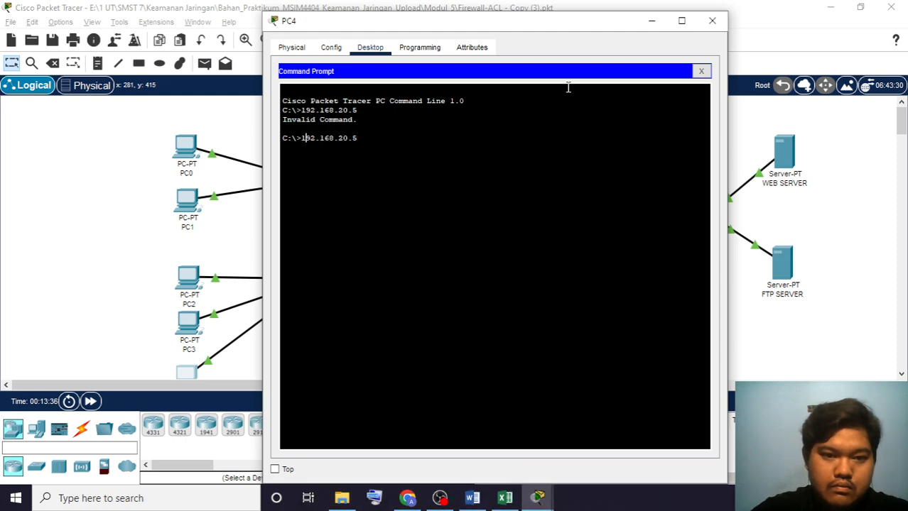
{"action": "key", "text": "Left"}
{"action": "type", "text": "ping"}
{"action": "key", "text": "Return"}
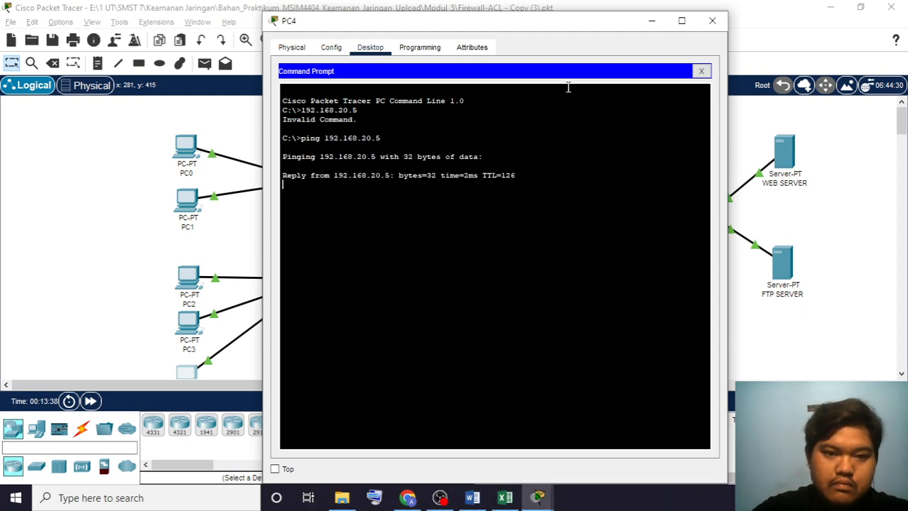
{"action": "key", "text": "ctrl+c"}
- Ping 192.168.20.10 from PC4's command line, interrupting it after a couple of packets
{"action": "key", "text": "Up"}
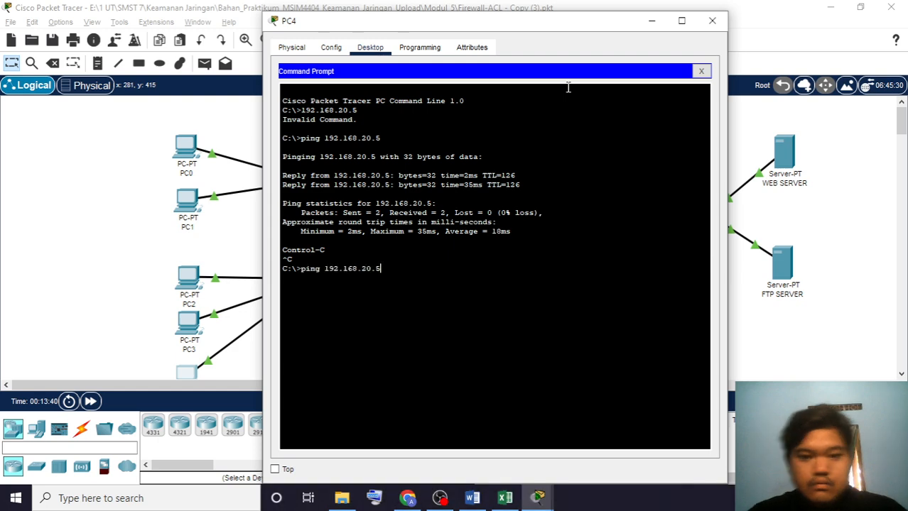
{"action": "type", "text": "10"}
{"action": "key", "text": "Return"}
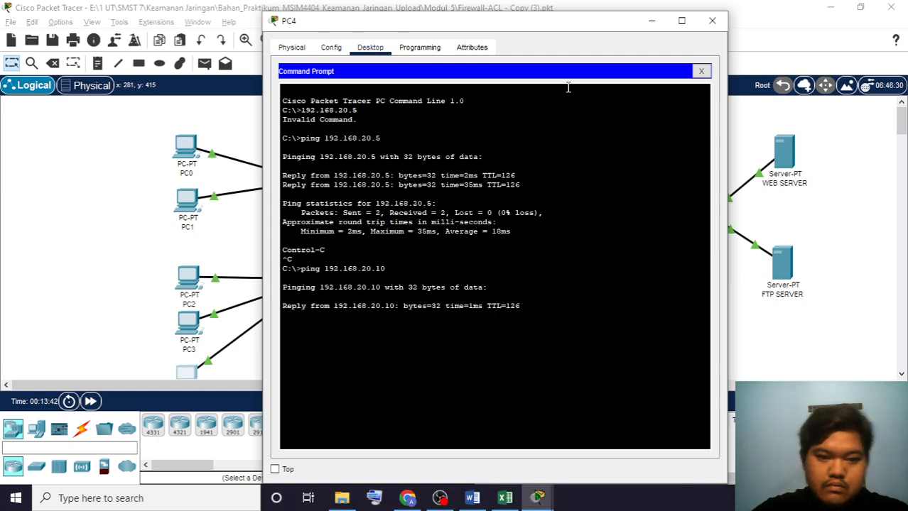
{"action": "key", "text": "ctrl+c"}
- Try an FTP connection from PC4 to 192.168.20.5 by running ftp 192.168.20.5
{"action": "key", "text": "Up"}
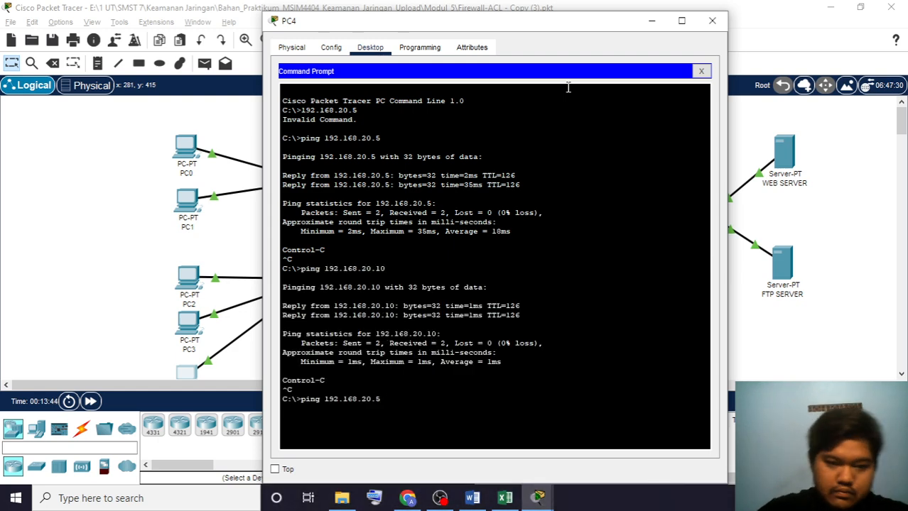
{"action": "key", "text": "Left"}
{"action": "key", "text": "Left"}
{"action": "key", "text": "Left"}
{"action": "key", "text": "Left"}
{"action": "key", "text": "Left"}
{"action": "key", "text": "Left"}
{"action": "key", "text": "Left"}
{"action": "key", "text": "Left"}
{"action": "key", "text": "Left"}
{"action": "key", "text": "Left"}
{"action": "key", "text": "Left"}
{"action": "key", "text": "Left"}
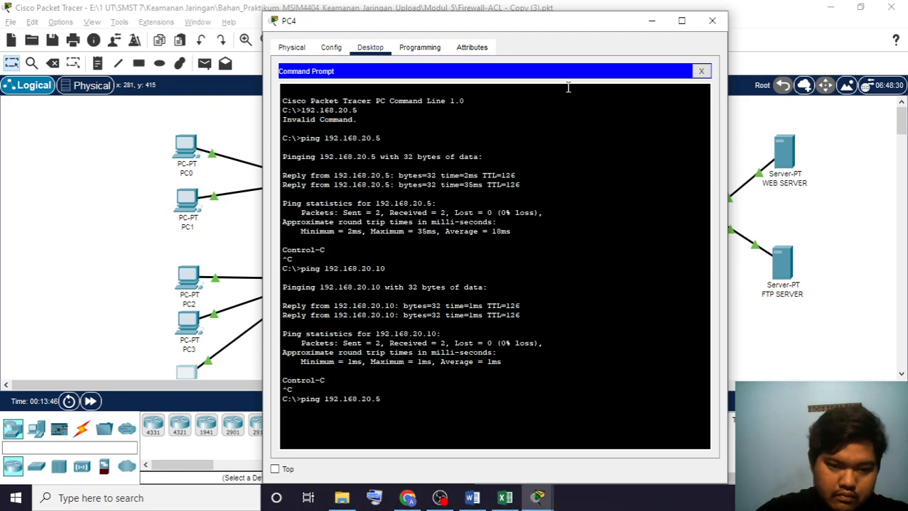
{"action": "key", "text": "BackSpace"}
{"action": "key", "text": "BackSpace"}
{"action": "key", "text": "BackSpace"}
{"action": "key", "text": "BackSpace"}
{"action": "type", "text": "ftp"}
{"action": "key", "text": "Return"}
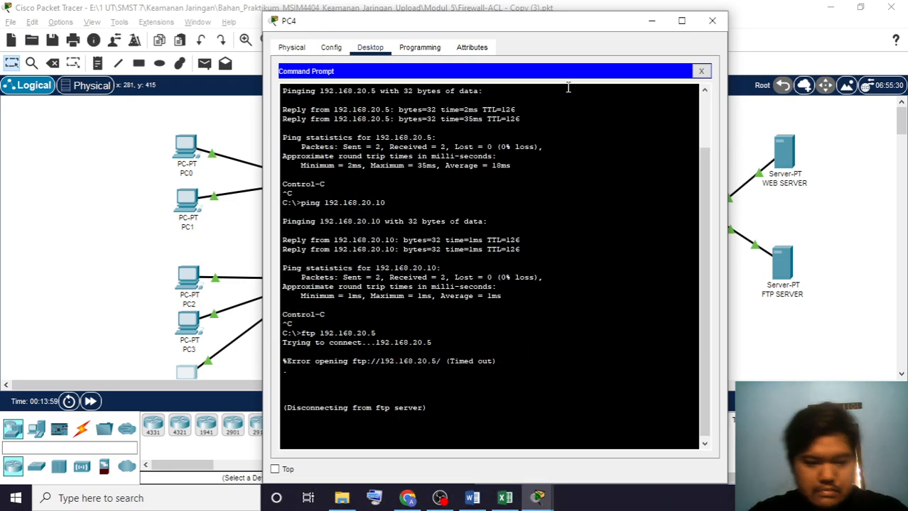
- Open an FTP connection from PC4 to 192.168.20.10
{"action": "key", "text": "Up"}
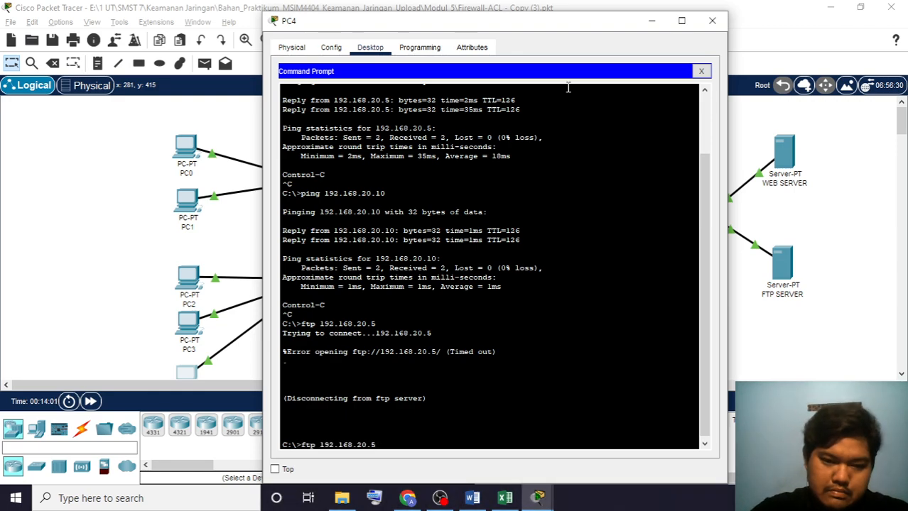
{"action": "key", "text": "BackSpace"}
{"action": "type", "text": "10"}
{"action": "key", "text": "Return"}
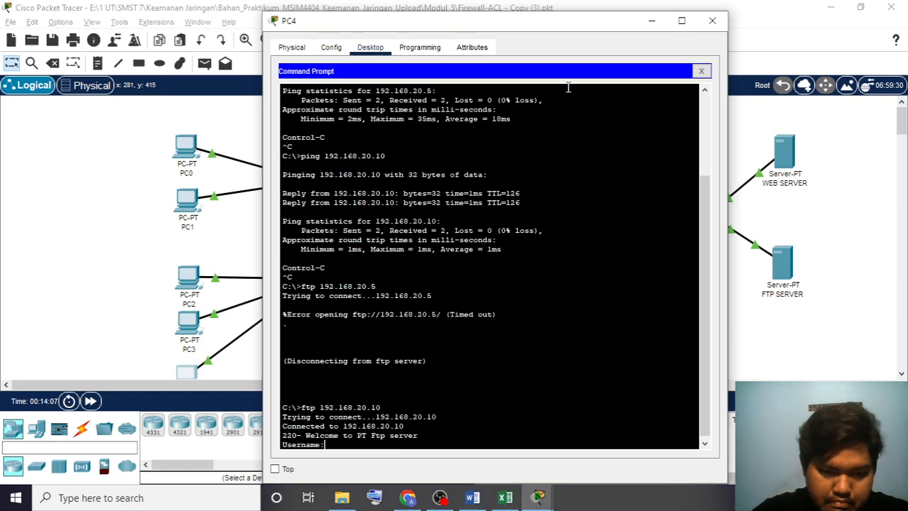
- Log in to the FTP server with the account's username and password, and return to the PC prompt
{"action": "type", "text": "siswal"}
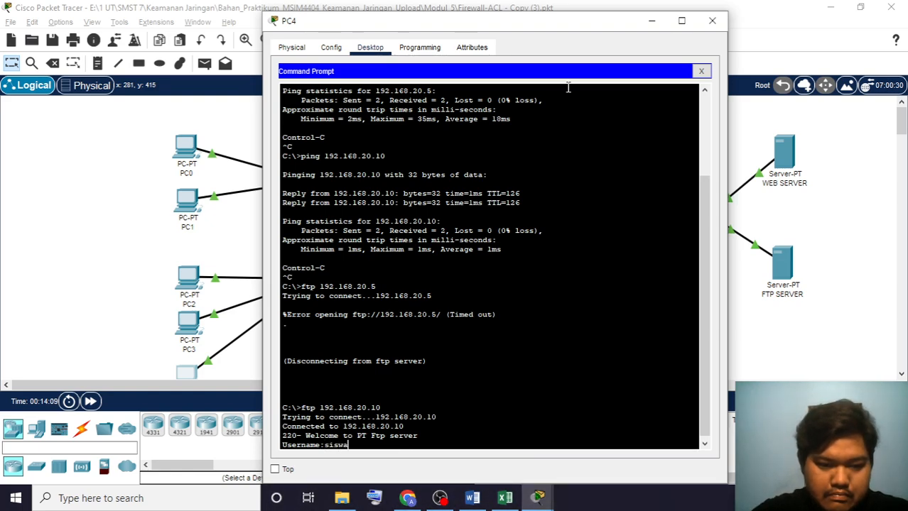
{"action": "key", "text": "Return"}
{"action": "key", "text": "Return"}
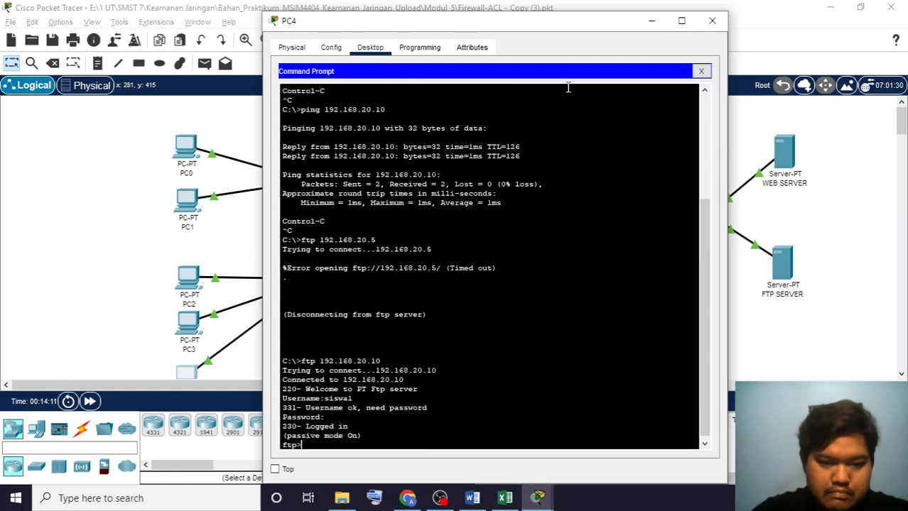
{"action": "key", "text": "Return"}
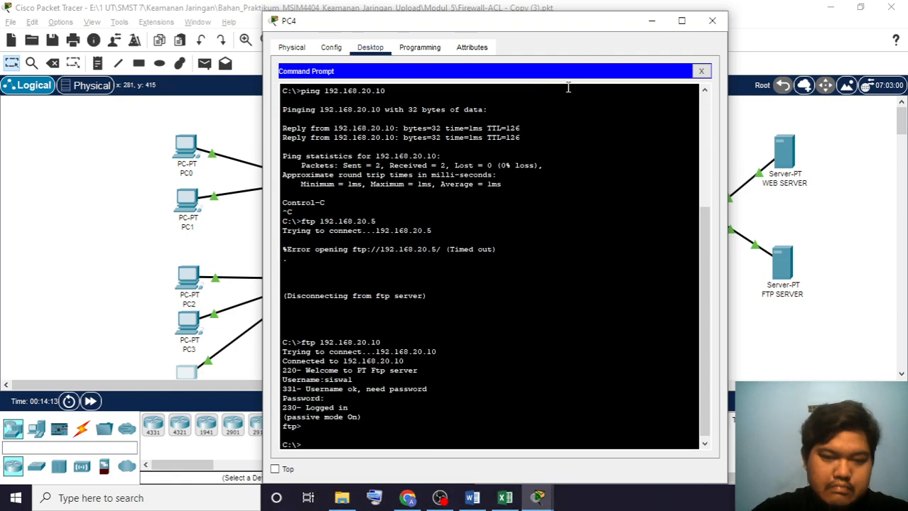
- Close PC4's Command Prompt and, in the Excel table's 192.168.10.7 rows, check ICMP for both destinations and FTP for 192.168.20.10
{"action": "left_click", "coordinate": [701, 71]}
{"action": "key", "text": "alt+Tab"}
{"action": "key", "text": "alt+Tab"}
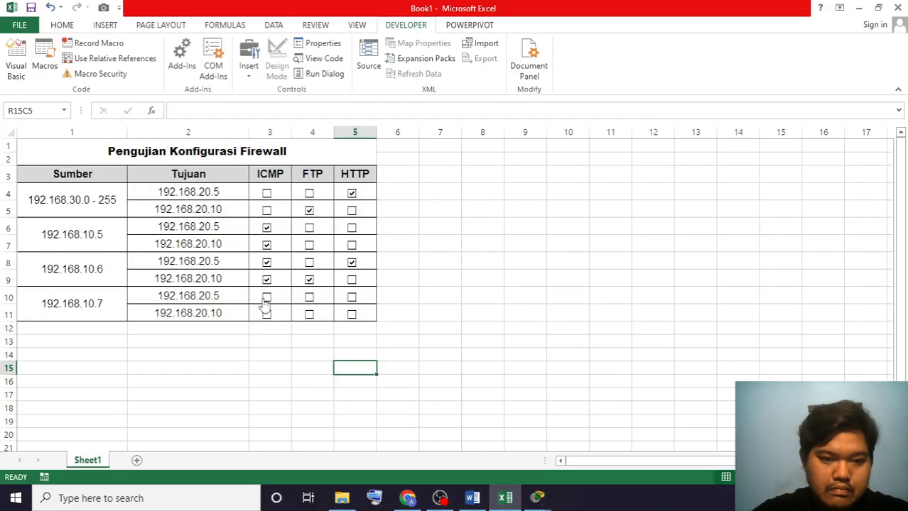
{"action": "left_click", "coordinate": [267, 299]}
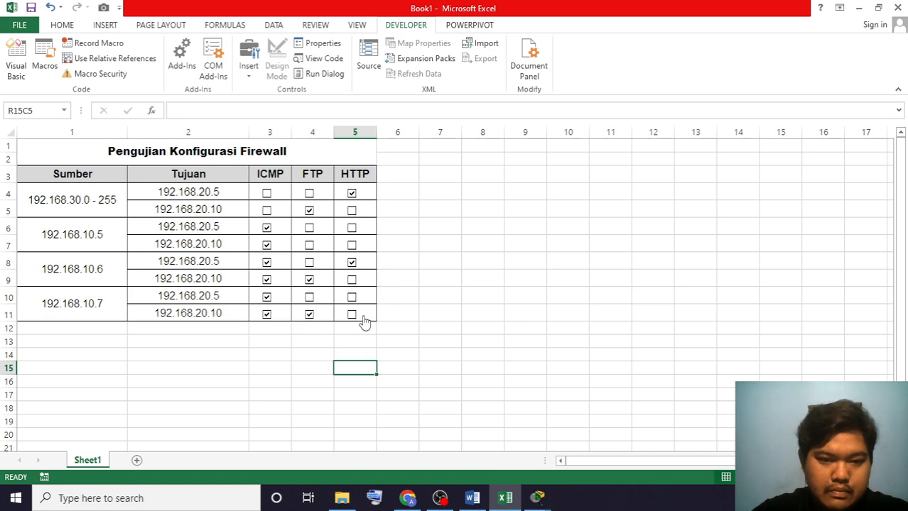
- In Cisco Packet Tracer, test HTTP access from PC4's web browser to 192.168.20.10 and to 192.168.20.5
{"action": "key", "text": "alt+Tab"}
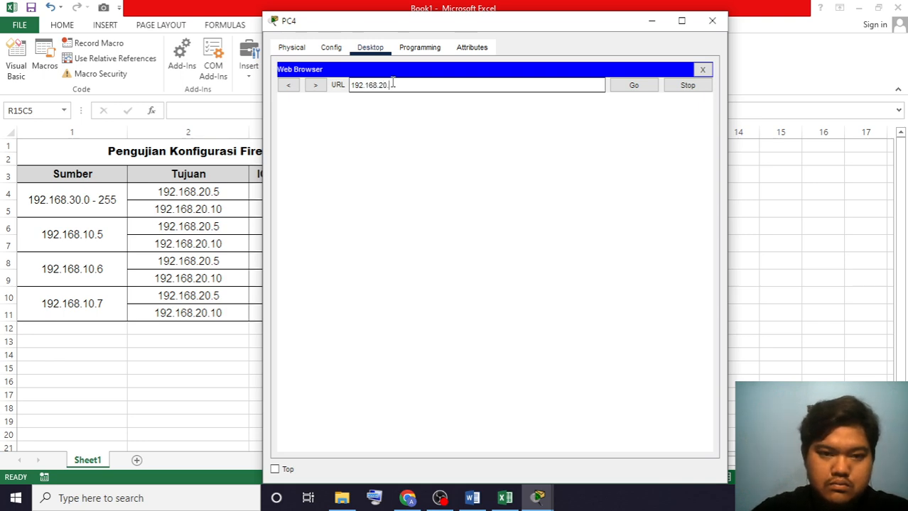
{"action": "key", "text": "Return"}
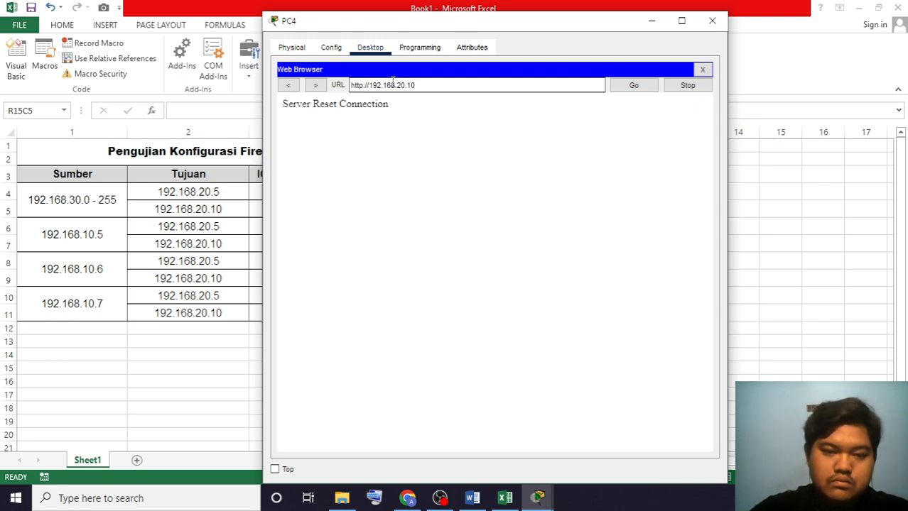
{"action": "key", "text": "Return"}
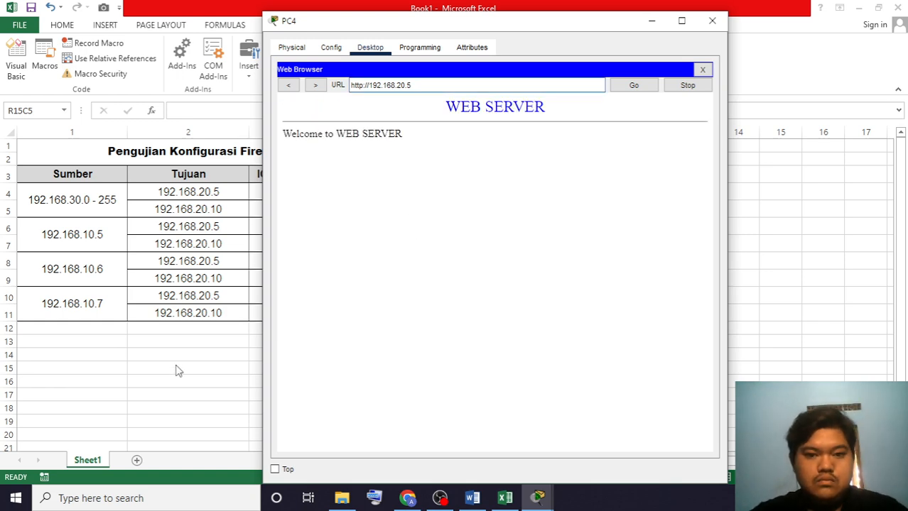
- In the Excel firewall test table, check HTTP for source 192.168.10.7 to destination 192.168.20.5
{"action": "key", "text": "alt+Tab"}
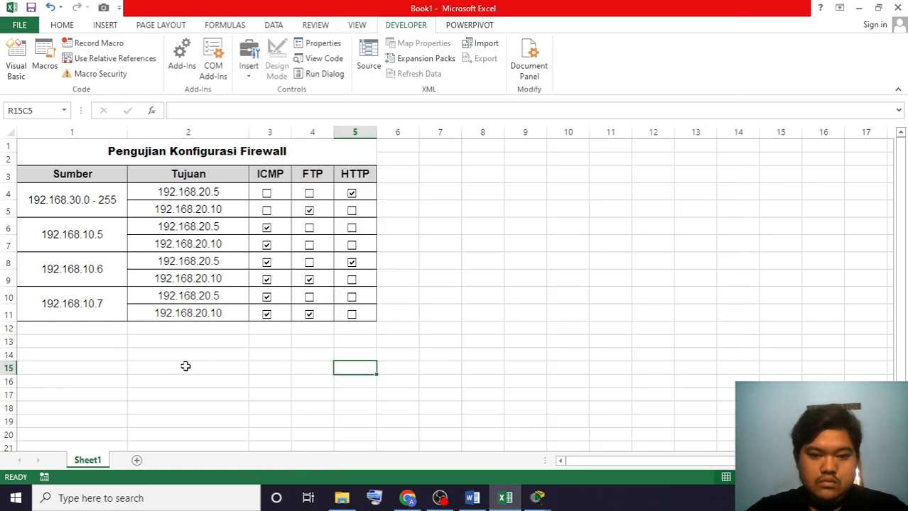
{"action": "left_click", "coordinate": [352, 299]}
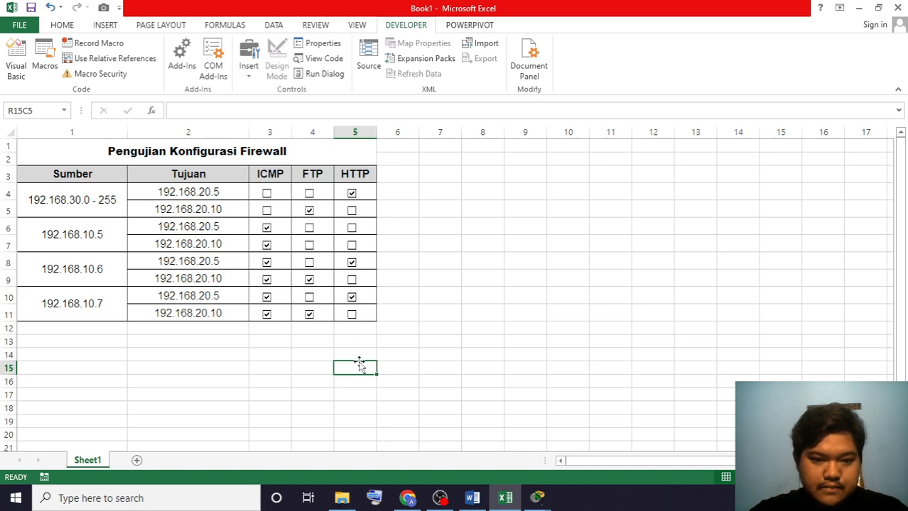
- Place the Excel window beside the PDF guide, compare the firewall test table with Tabel 3, and maximize Excel again
{"action": "key", "text": "Page_Down"}
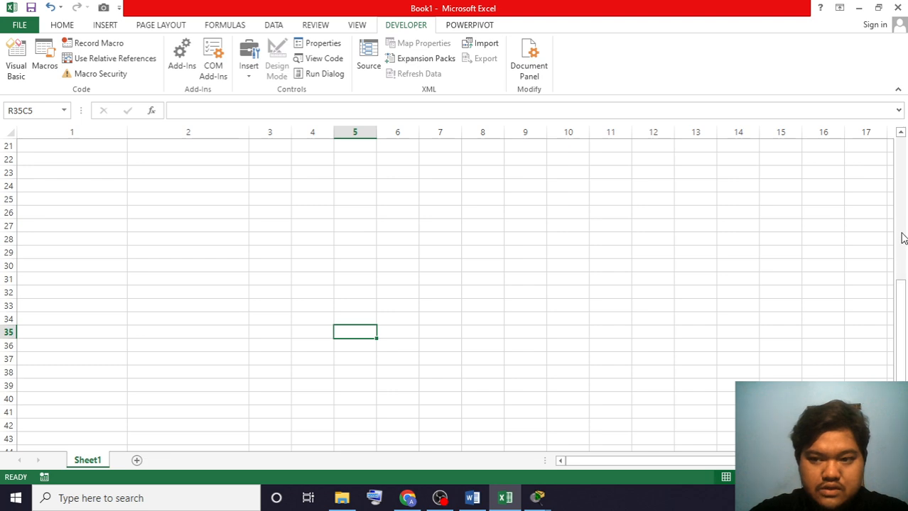
{"action": "left_click_drag", "start_coordinate": [903, 302], "coordinate": [899, 135]}
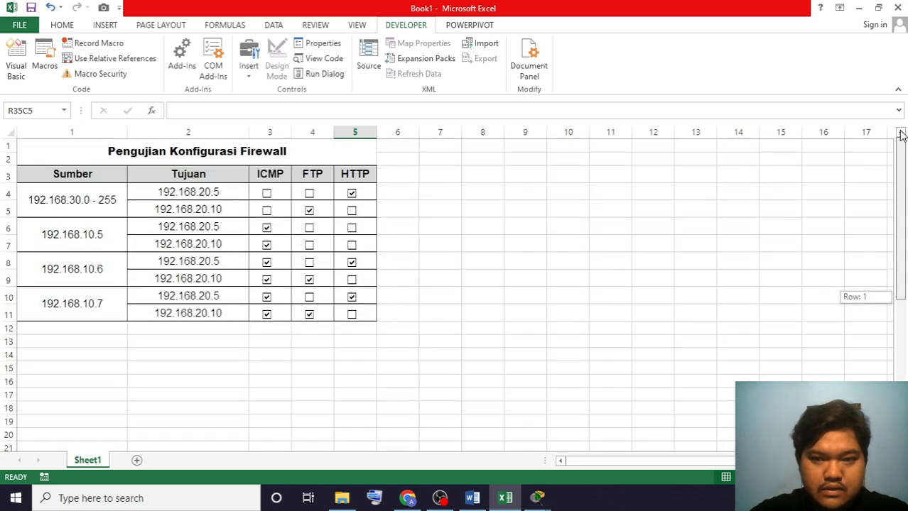
{"action": "left_click", "coordinate": [435, 291]}
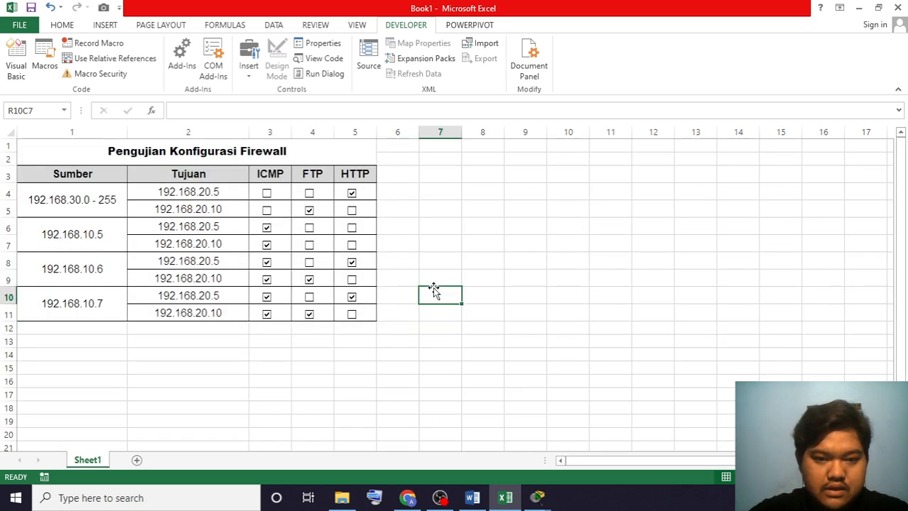
{"action": "left_click", "coordinate": [880, 7]}
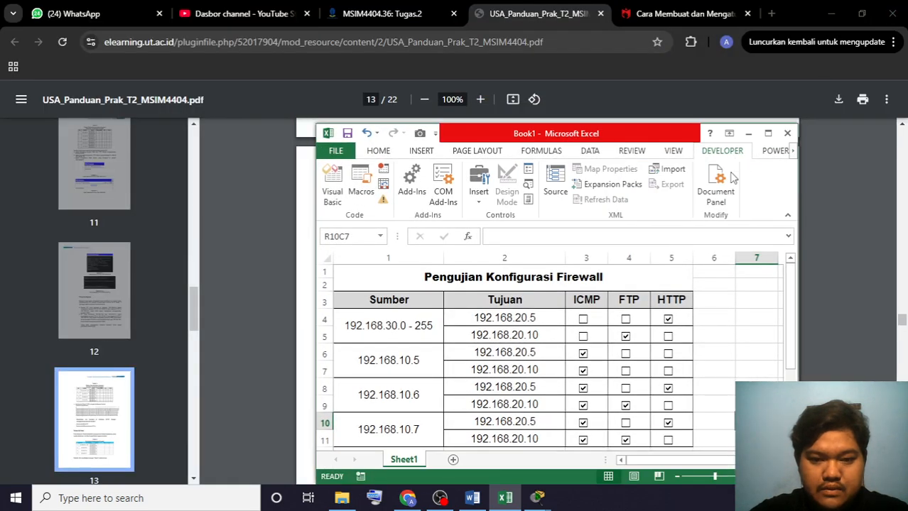
{"action": "left_click_drag", "start_coordinate": [502, 127], "coordinate": [316, 100]}
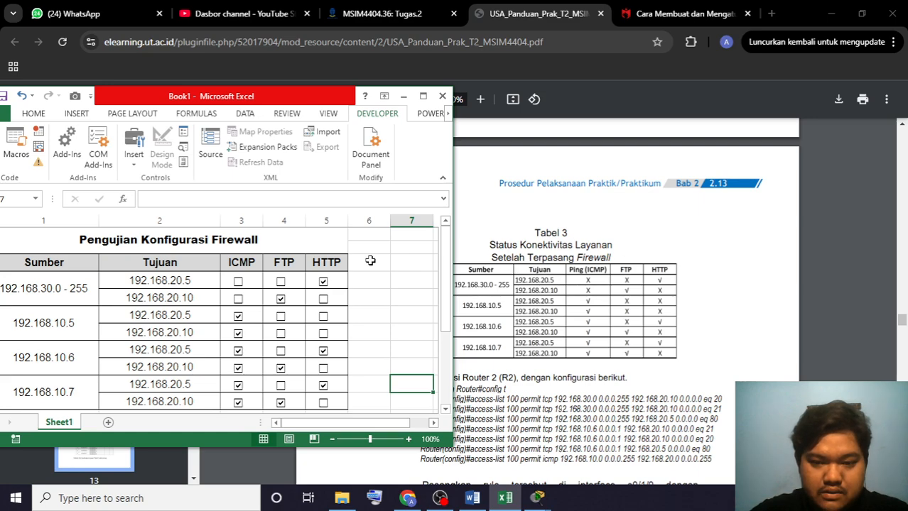
{"action": "left_click", "coordinate": [422, 99]}
- Switch to Chrome and review the practical tasks listed on the Tugas.2 assignment page
{"action": "key", "text": "alt+Tab"}
{"action": "key", "text": "Tab"}
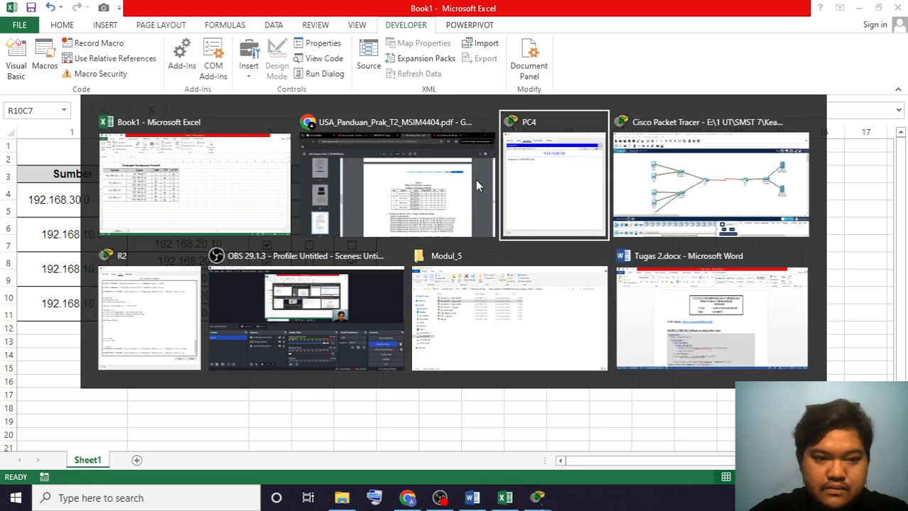
{"action": "key", "text": "Tab"}
{"action": "key", "text": "Tab"}
{"action": "key", "text": "Tab"}
{"action": "key", "text": "Tab"}
{"action": "key", "text": "Tab"}
{"action": "key", "text": "Tab"}
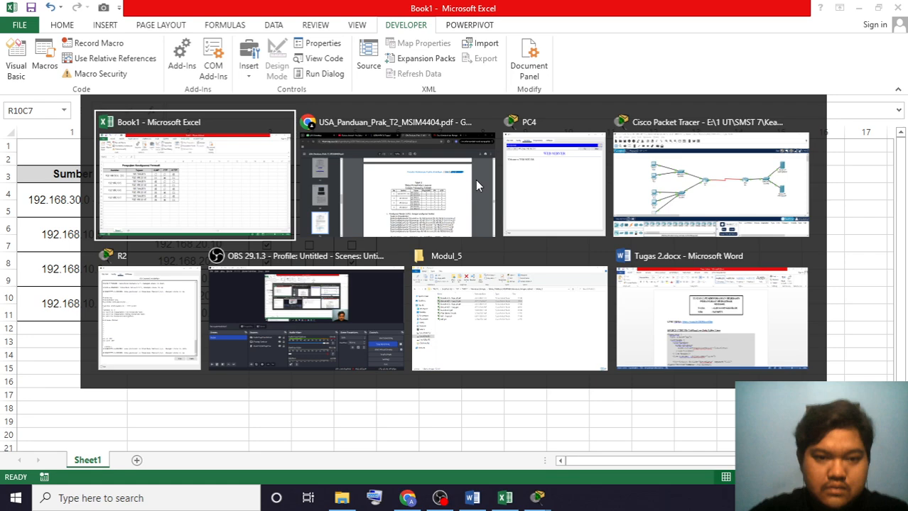
{"action": "left_click", "coordinate": [475, 179]}
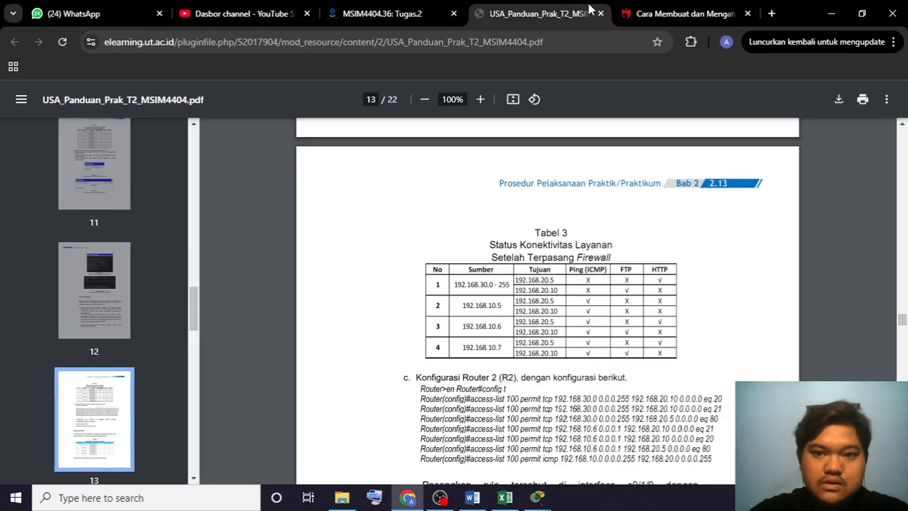
{"action": "left_click", "coordinate": [409, 12]}
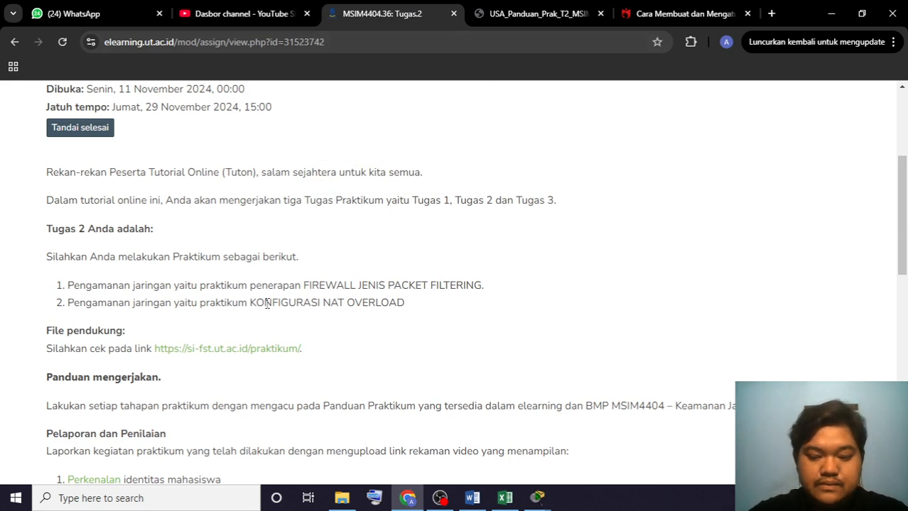
- Switch to the NAT - Copy.pkt topology in Cisco Packet Tracer, inspect router R1's WIC-1ENET module description, and close the device window
{"action": "key", "text": "alt+Tab"}
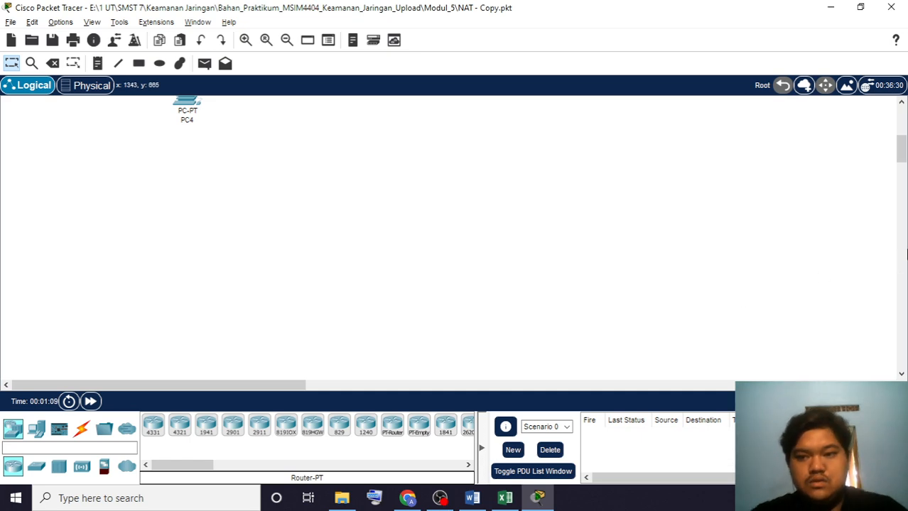
{"action": "left_click_drag", "start_coordinate": [900, 149], "coordinate": [902, 125]}
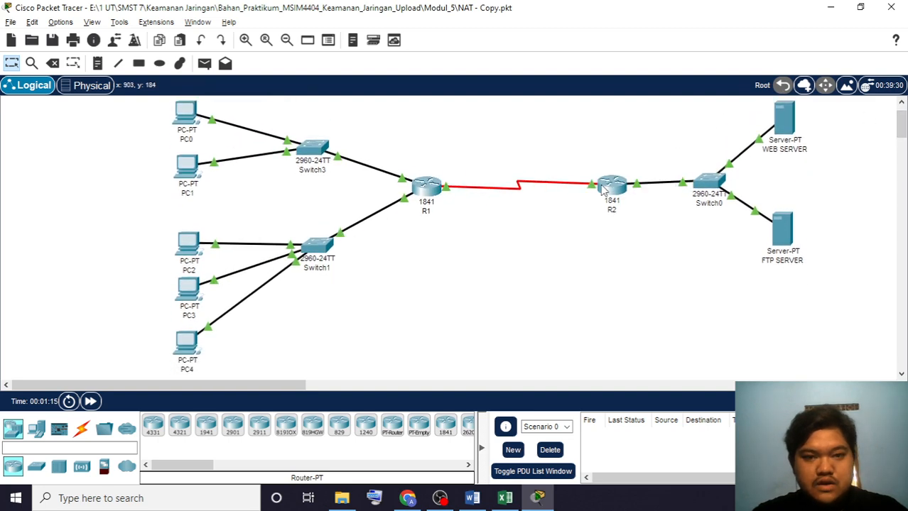
{"action": "left_click", "coordinate": [426, 198]}
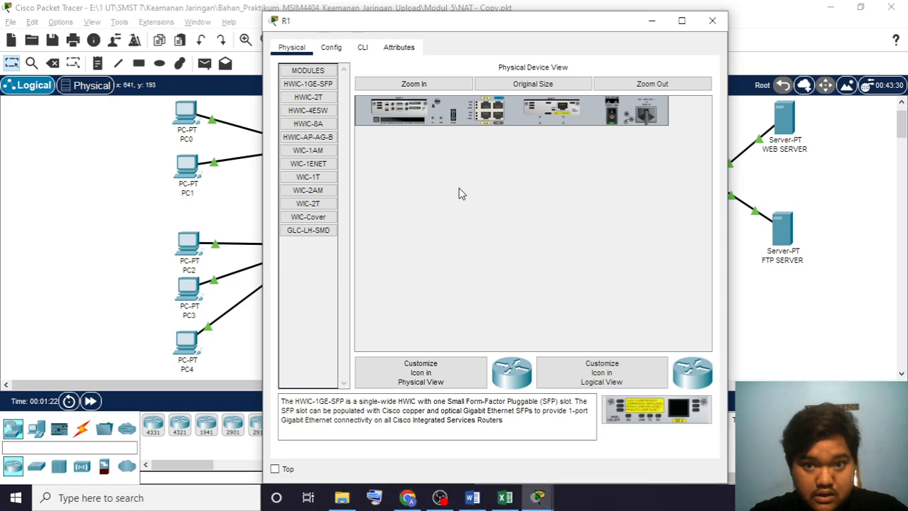
{"action": "left_click", "coordinate": [307, 166]}
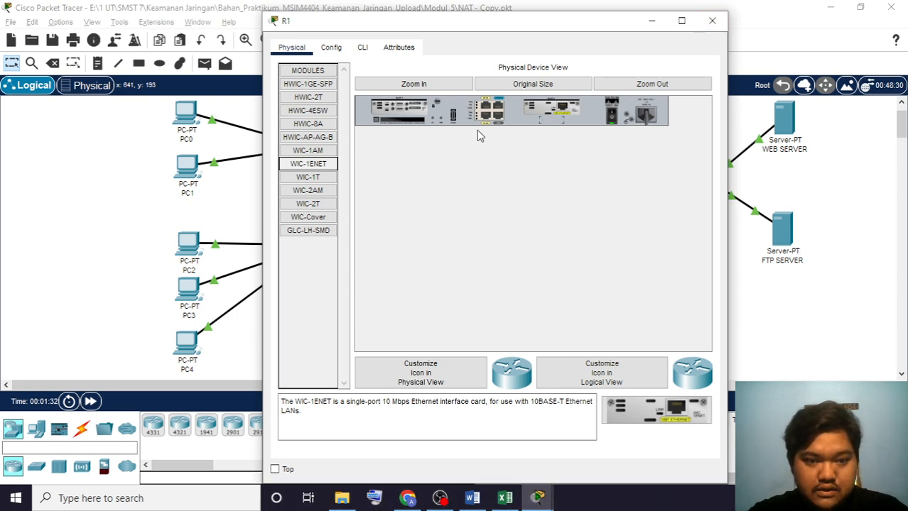
{"action": "left_click", "coordinate": [713, 24]}
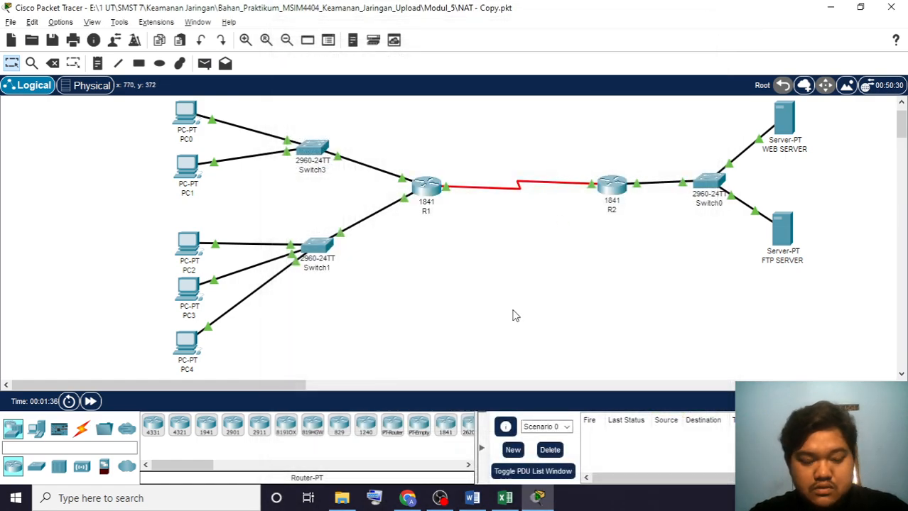
- In the USA_Panduan_Prak_T2_MSIM4404.pdf guide in Chrome, read the NAT overload preparation stage, including the topology, IP address table and access checks
{"action": "key", "text": "alt+Tab"}
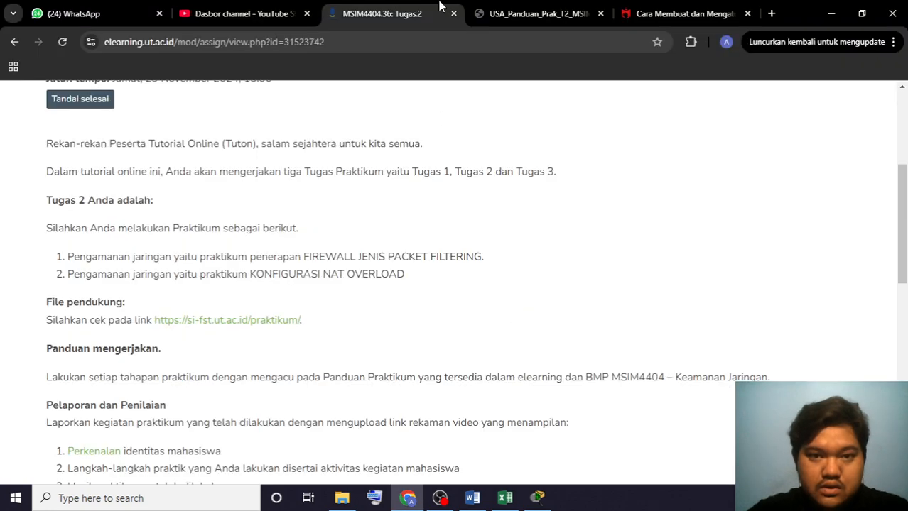
{"action": "left_click", "coordinate": [531, 12]}
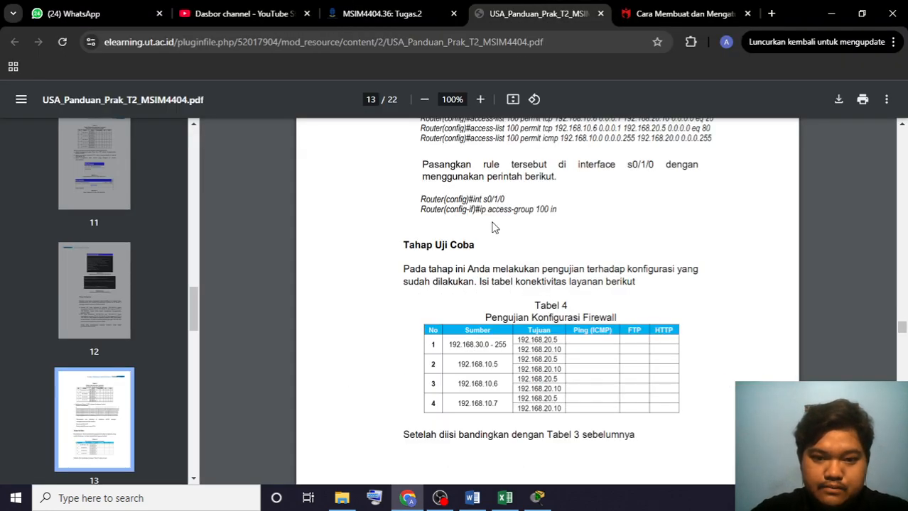
{"action": "scroll", "coordinate": [494, 227], "scroll_direction": "down", "scroll_amount": 10}
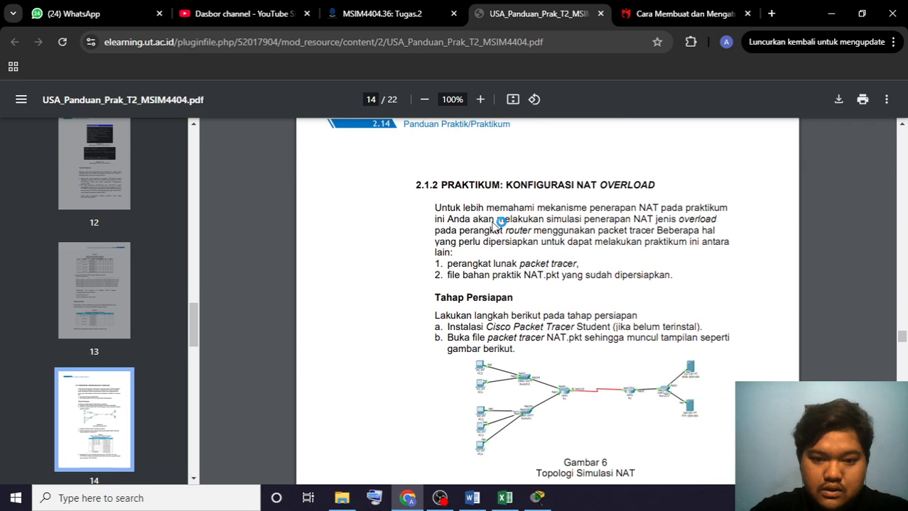
{"action": "scroll", "coordinate": [495, 226], "scroll_direction": "down", "scroll_amount": 4}
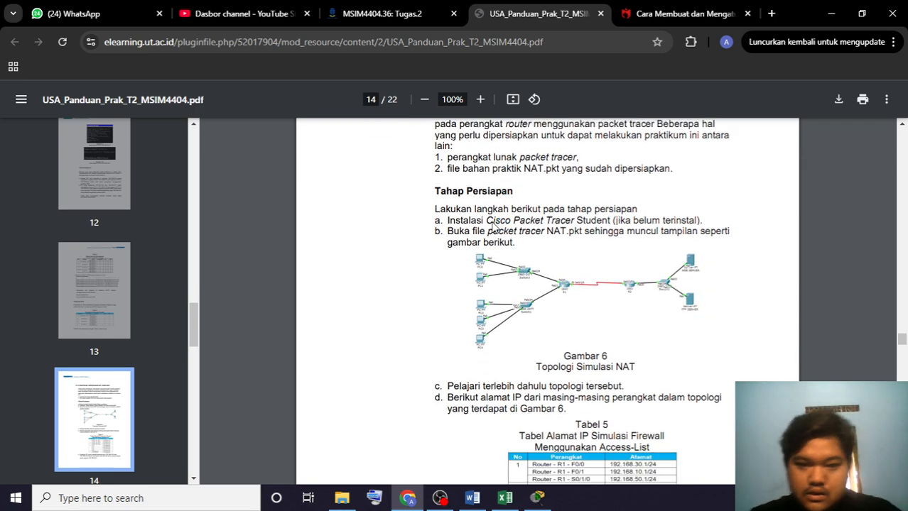
{"action": "scroll", "coordinate": [495, 225], "scroll_direction": "down", "scroll_amount": 7}
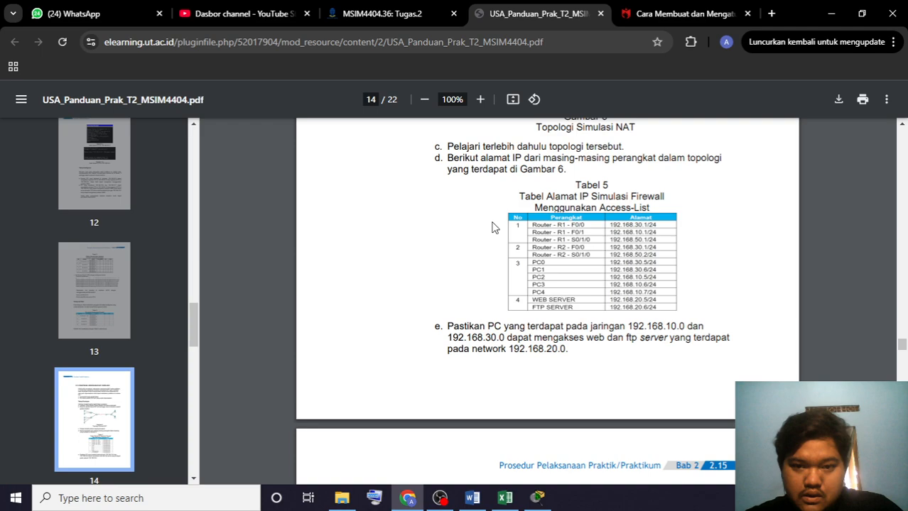
{"action": "scroll", "coordinate": [495, 227], "scroll_direction": "up", "scroll_amount": 5}
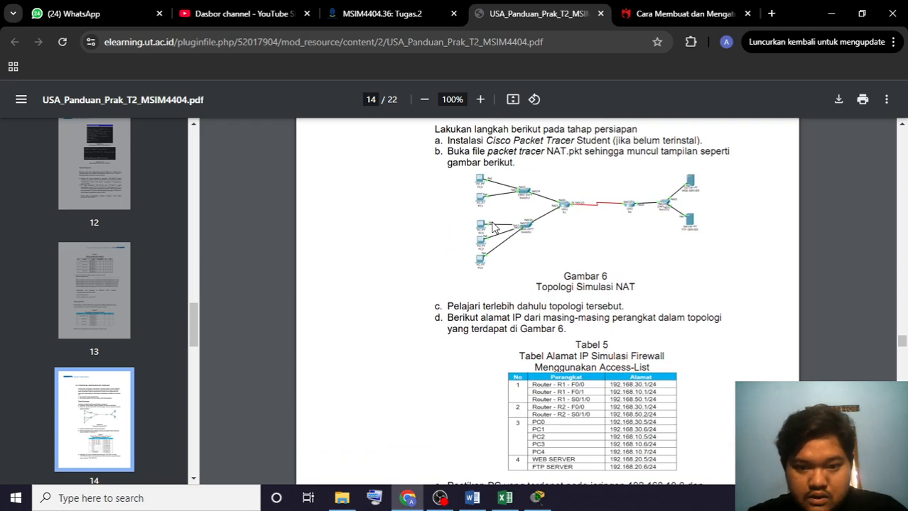
{"action": "scroll", "coordinate": [495, 226], "scroll_direction": "down", "scroll_amount": 2}
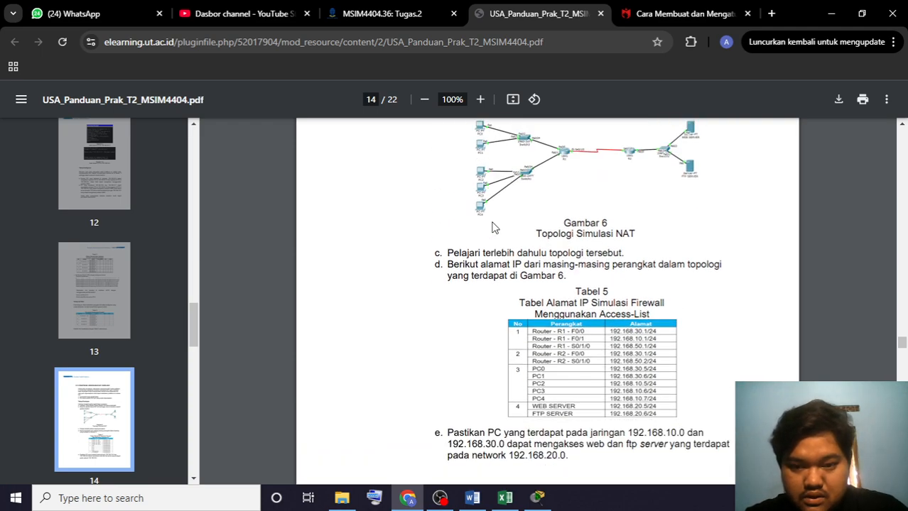
{"action": "scroll", "coordinate": [495, 228], "scroll_direction": "down", "scroll_amount": 3}
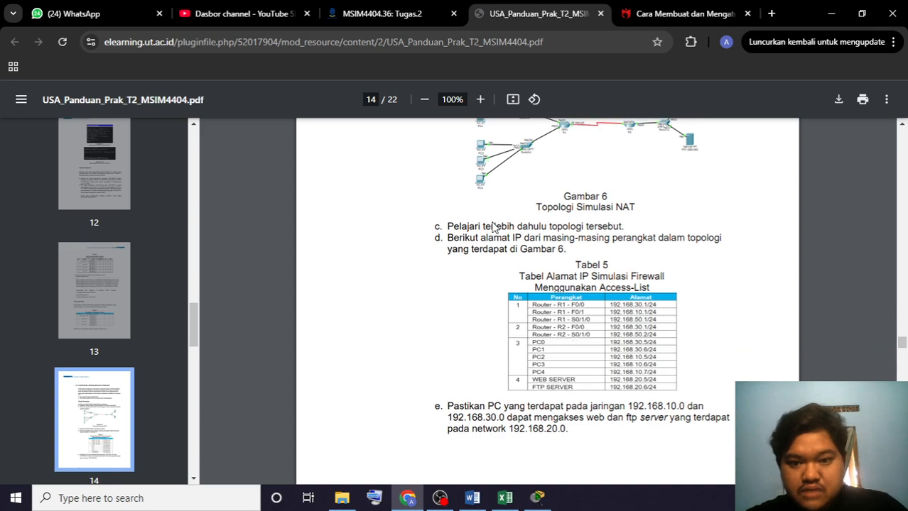
{"action": "scroll", "coordinate": [495, 227], "scroll_direction": "down", "scroll_amount": 6}
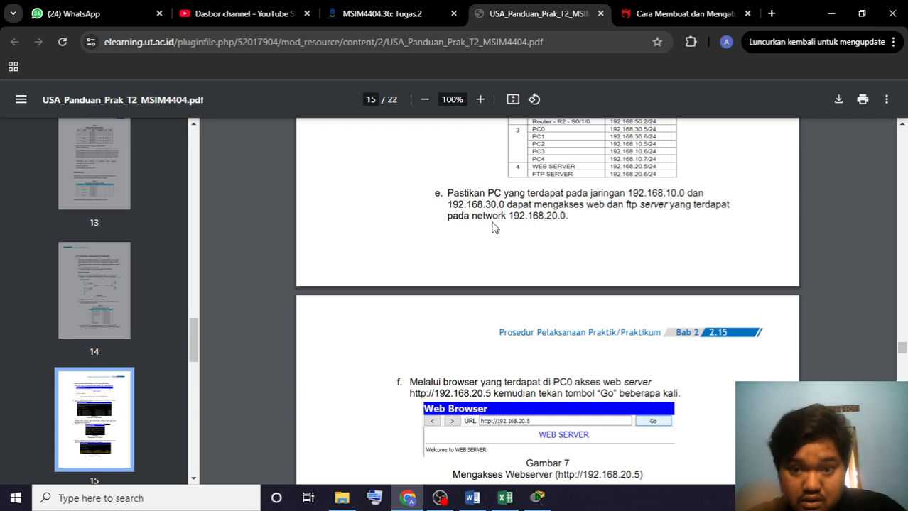
{"action": "scroll", "coordinate": [495, 227], "scroll_direction": "down", "scroll_amount": 5}
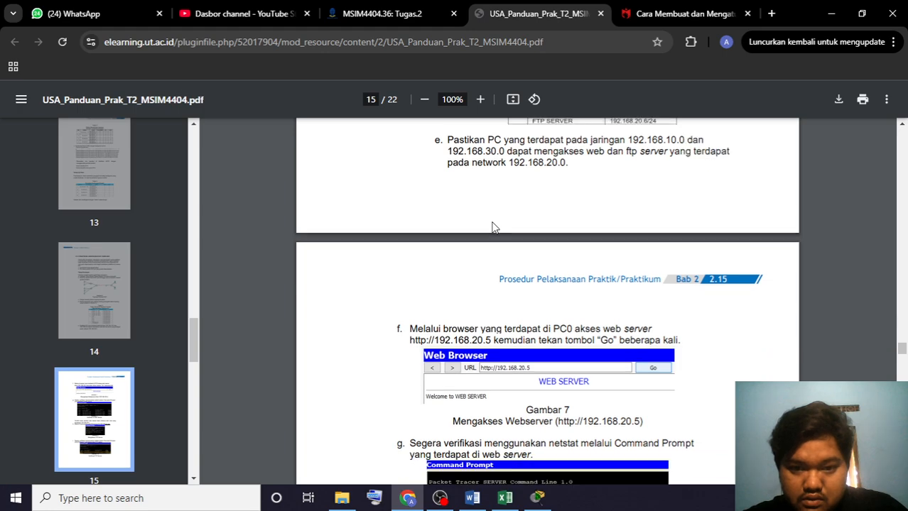
{"action": "scroll", "coordinate": [495, 227], "scroll_direction": "down", "scroll_amount": 2}
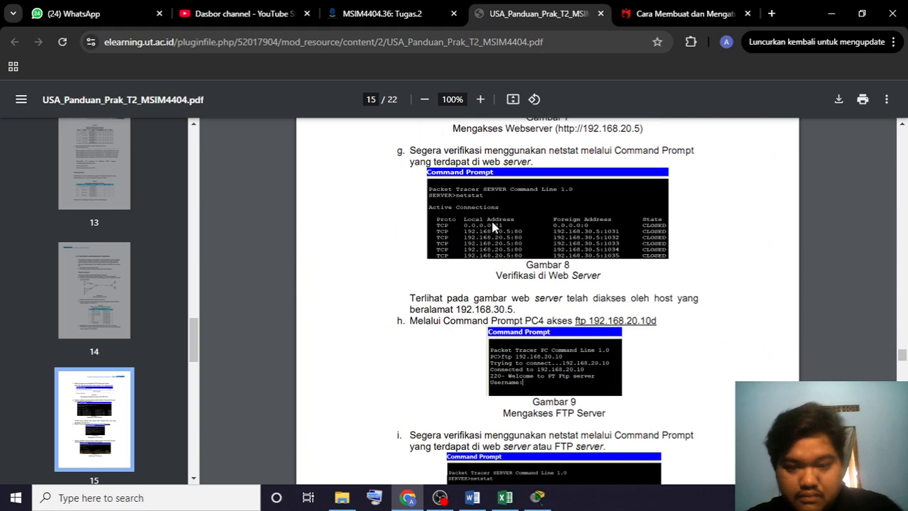
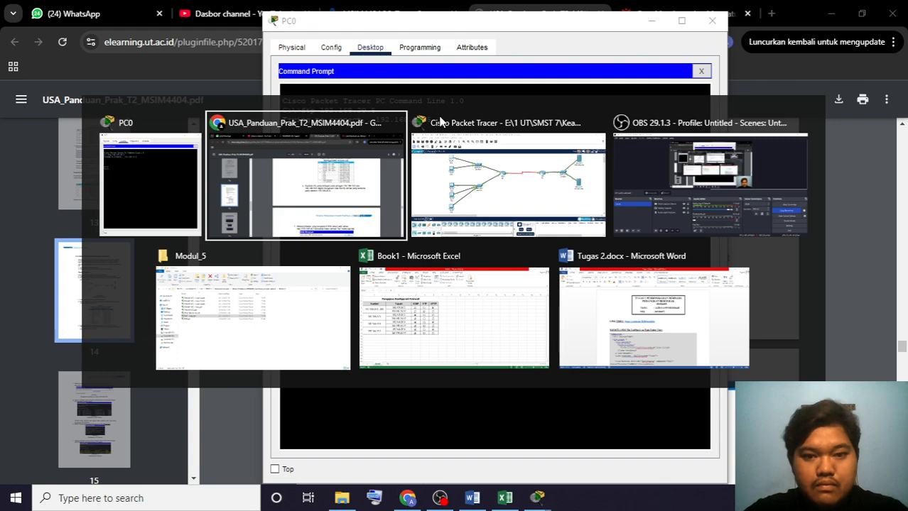
- Check the FTP server's address in the guide's Tabel 5 and start an FTP connection from PC0's Command Prompt to 192.168.20.6
{"action": "key", "text": "alt+Tab"}
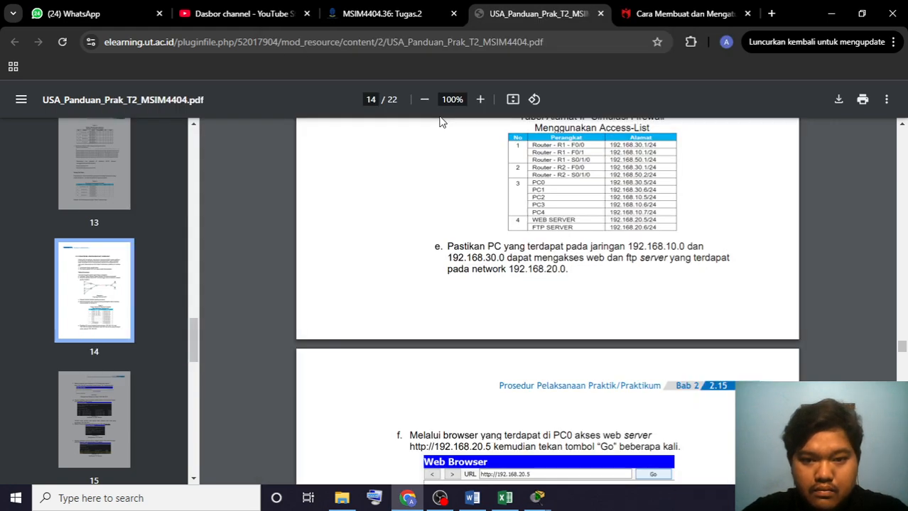
{"action": "key", "text": "alt+Tab"}
{"action": "key", "text": "Up"}
{"action": "key", "text": "BackSpace"}
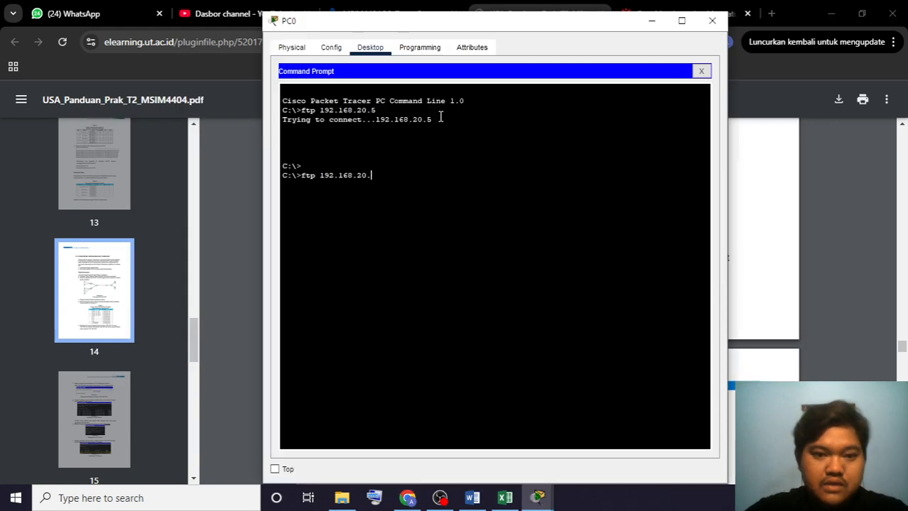
{"action": "type", "text": "6"}
{"action": "key", "text": "Return"}
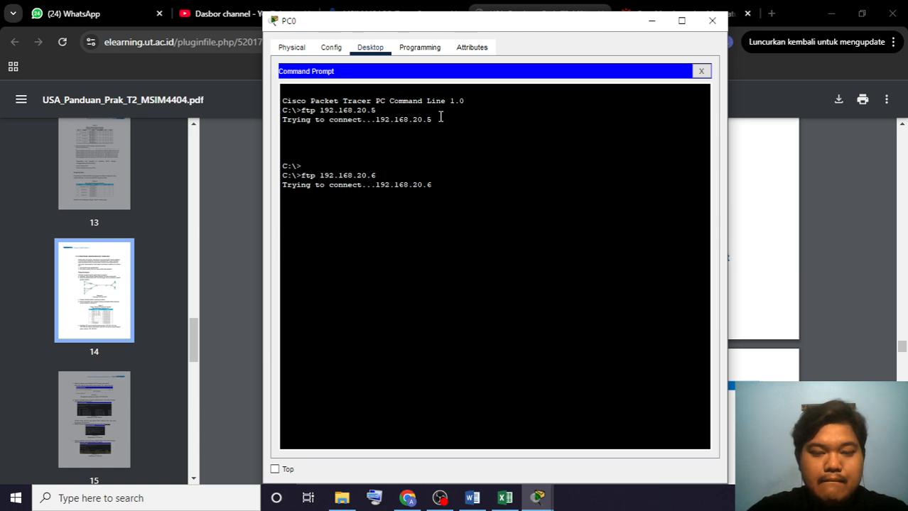
- Return to the PDF guide and read preparation steps f to i on web and FTP access with netstat, plus the topology's initial conditions
{"action": "key", "text": "alt+Tab"}
{"action": "scroll", "coordinate": [598, 247], "scroll_direction": "down", "scroll_amount": 6}
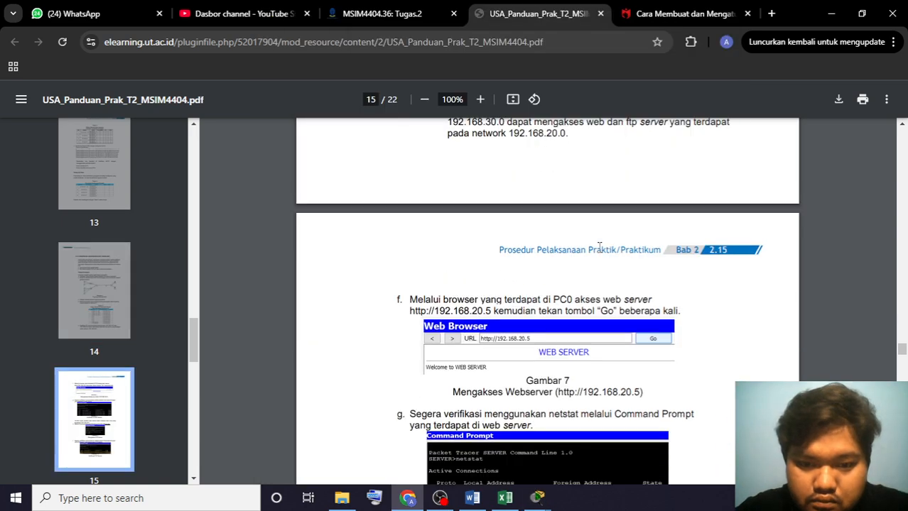
{"action": "scroll", "coordinate": [598, 246], "scroll_direction": "down", "scroll_amount": 3}
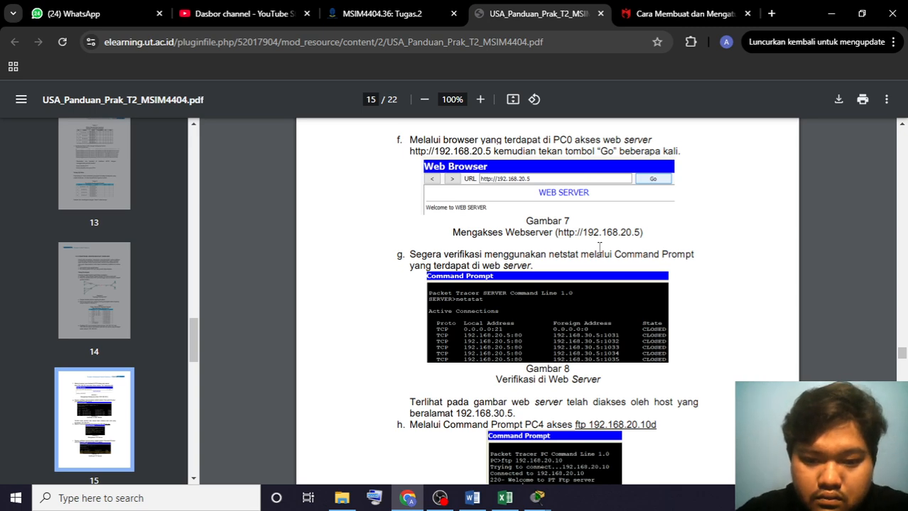
{"action": "scroll", "coordinate": [598, 248], "scroll_direction": "down", "scroll_amount": 1}
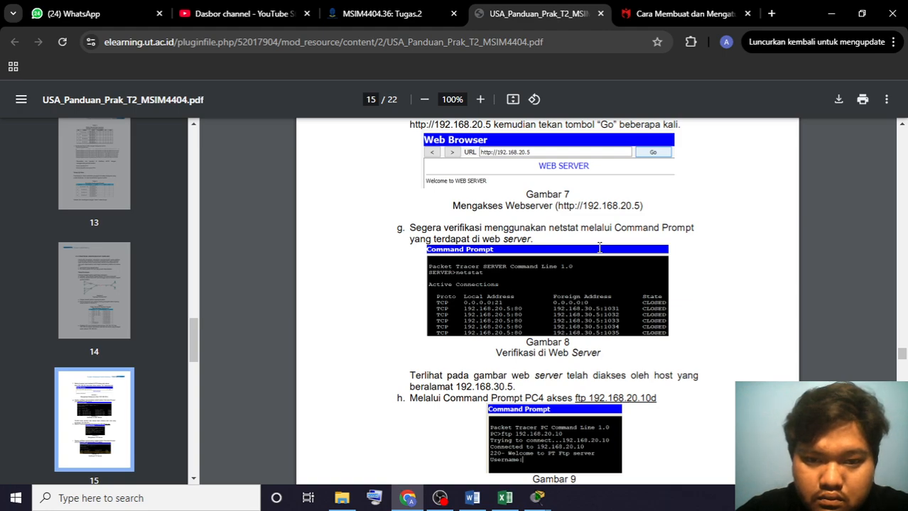
{"action": "scroll", "coordinate": [599, 248], "scroll_direction": "down", "scroll_amount": 10}
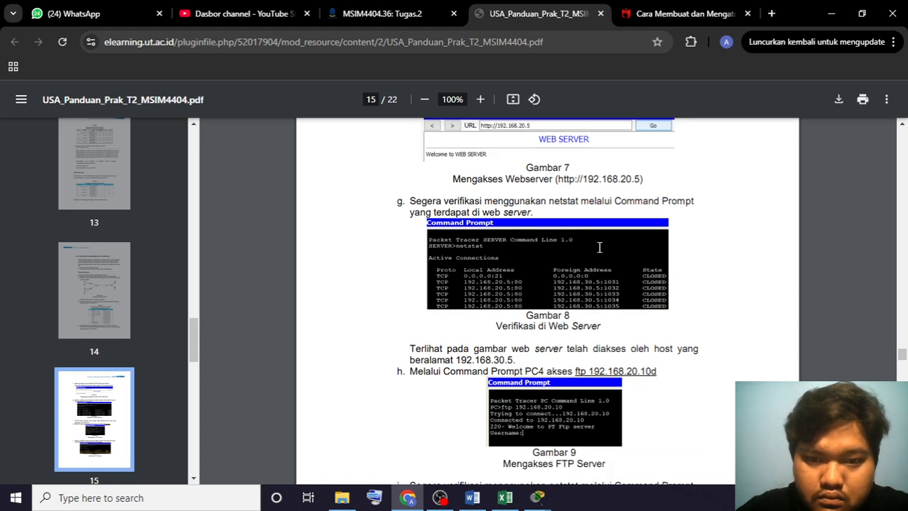
{"action": "scroll", "coordinate": [599, 247], "scroll_direction": "down", "scroll_amount": 1}
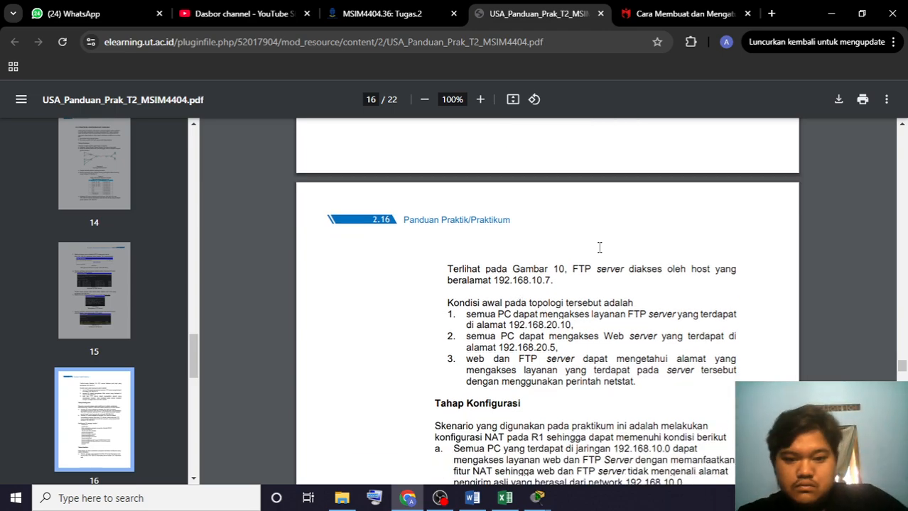
{"action": "scroll", "coordinate": [598, 248], "scroll_direction": "up", "scroll_amount": 11}
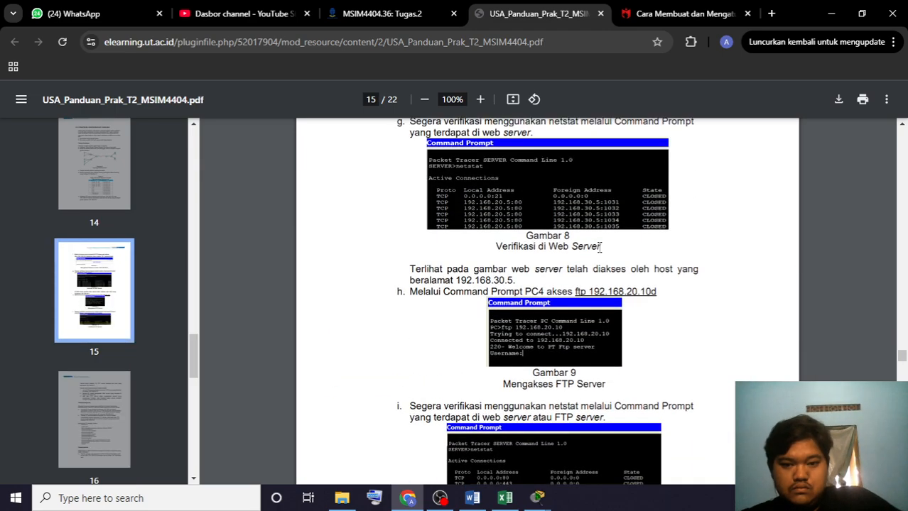
- Review guide steps f to h on web and FTP access, and start an FTP connection from PC0's Command Prompt to 192.168.20.10
{"action": "scroll", "coordinate": [599, 248], "scroll_direction": "up", "scroll_amount": 10}
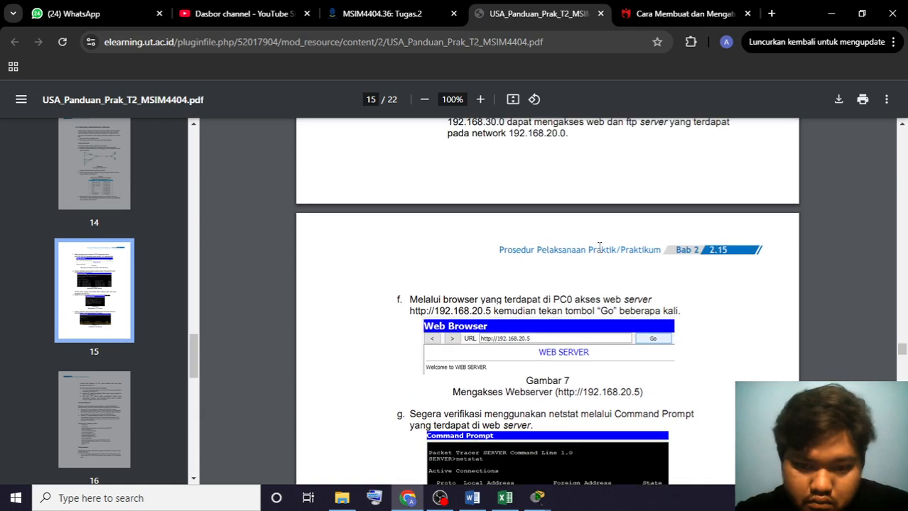
{"action": "scroll", "coordinate": [598, 247], "scroll_direction": "down", "scroll_amount": 1}
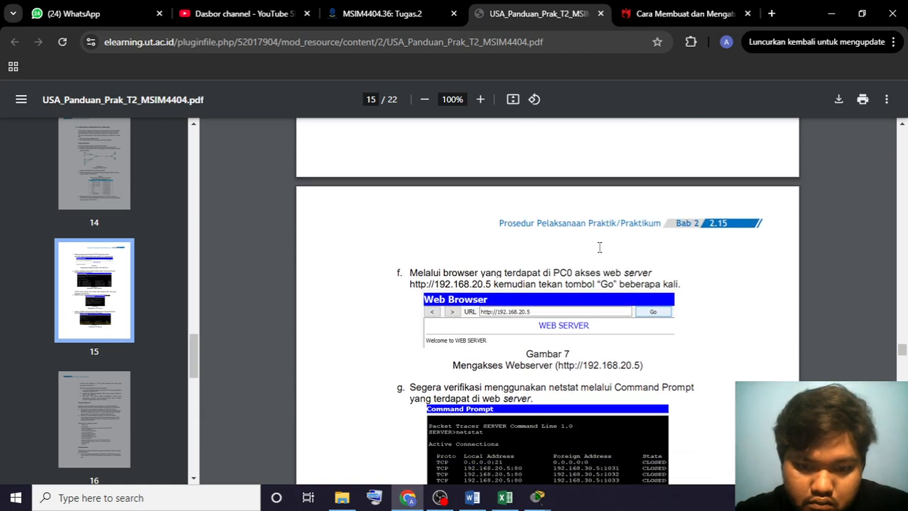
{"action": "scroll", "coordinate": [599, 247], "scroll_direction": "down", "scroll_amount": 4}
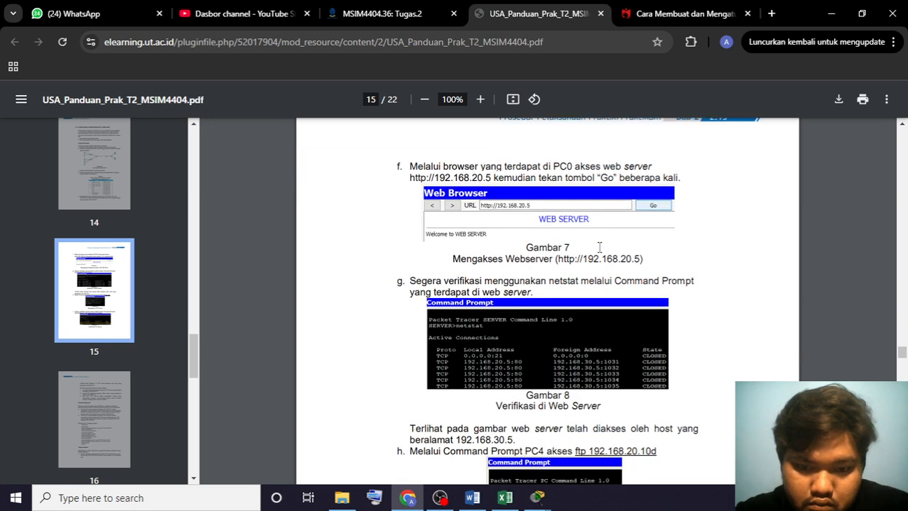
{"action": "scroll", "coordinate": [599, 247], "scroll_direction": "down", "scroll_amount": 4}
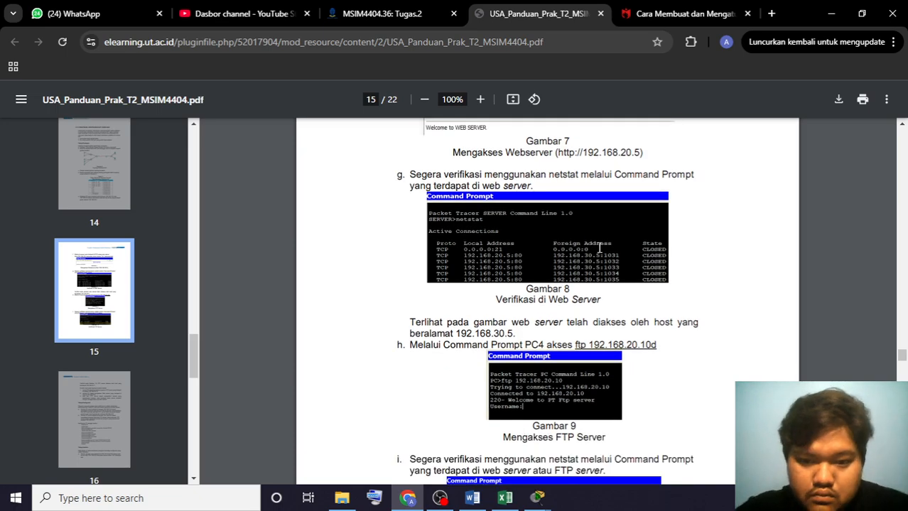
{"action": "key", "text": "alt+Tab"}
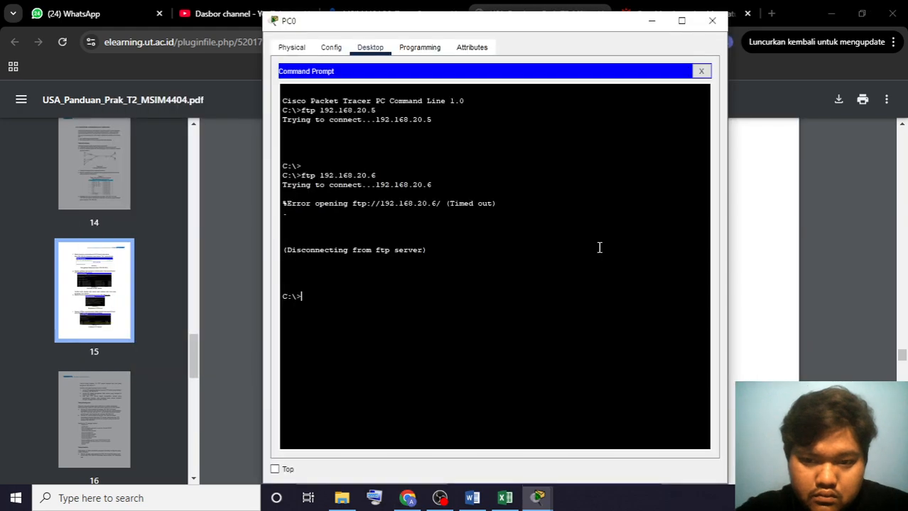
{"action": "key", "text": "Up"}
{"action": "key", "text": "BackSpace"}
{"action": "type", "text": "10"}
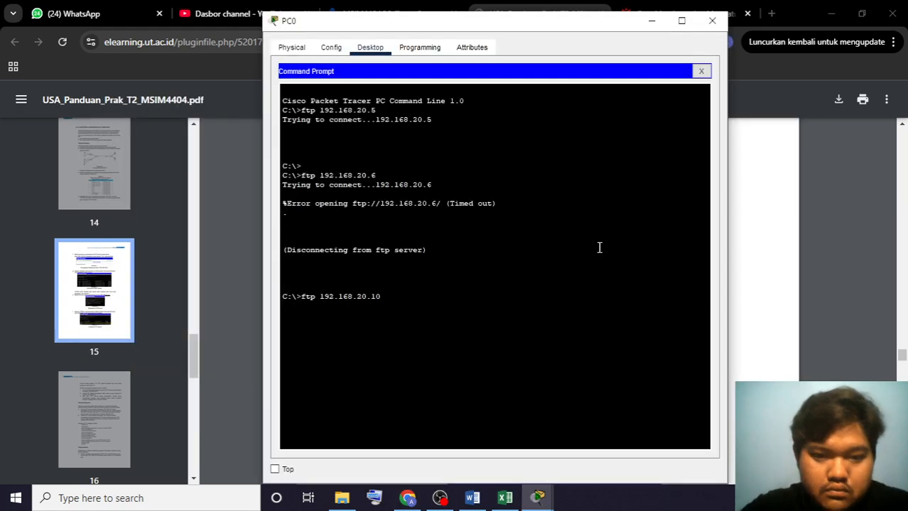
{"action": "key", "text": "Return"}
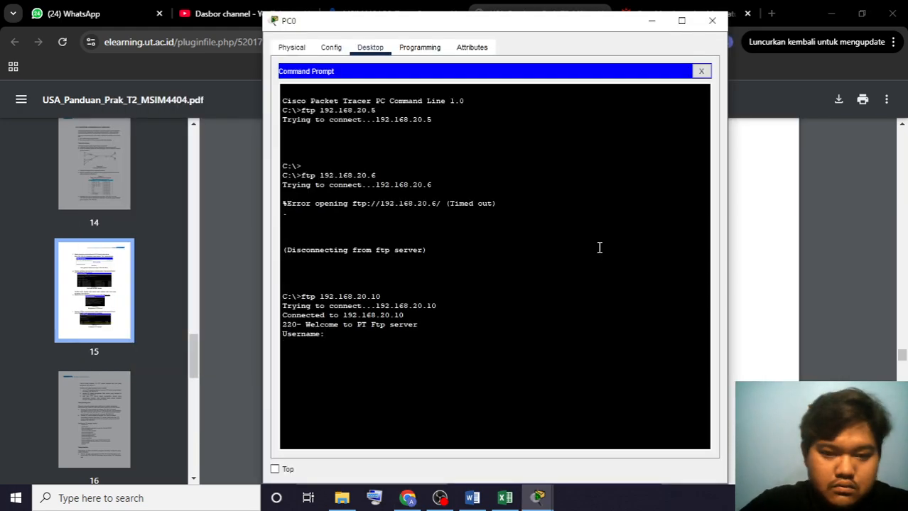
- Leave the FTP login on PC0 without entering a username and fill the Command Prompt with empty prompt lines
{"action": "key", "text": "Return"}
{"action": "key", "text": "Return"}
{"action": "key", "text": "Return"}
{"action": "key", "text": "Return"}
{"action": "key", "text": "Return"}
{"action": "key", "text": "Return"}
{"action": "key", "text": "Return"}
{"action": "key", "text": "Return"}
{"action": "key", "text": "Return"}
{"action": "key", "text": "Return"}
{"action": "key", "text": "Return"}
{"action": "key", "text": "Return"}
{"action": "key", "text": "Return"}
{"action": "key", "text": "Return"}
{"action": "key", "text": "Return"}
{"action": "key", "text": "Return"}
{"action": "key", "text": "Return"}
{"action": "key", "text": "Return"}
{"action": "key", "text": "Return"}
{"action": "key", "text": "Return"}
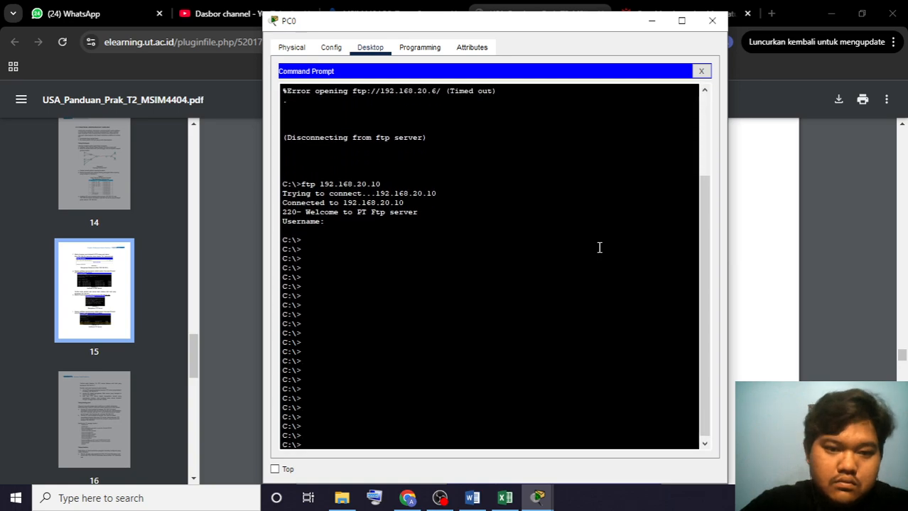
{"action": "key", "text": "Return"}
{"action": "key", "text": "Return"}
{"action": "key", "text": "Return"}
{"action": "key", "text": "Return"}
{"action": "key", "text": "Return"}
{"action": "key", "text": "Return"}
{"action": "key", "text": "Return"}
{"action": "key", "text": "Return"}
{"action": "key", "text": "Return"}
{"action": "key", "text": "Return"}
{"action": "key", "text": "Return"}
{"action": "key", "text": "Return"}
{"action": "key", "text": "Return"}
{"action": "key", "text": "Return"}
{"action": "key", "text": "Return"}
- Reread guide steps f and g on accessing the web server from PC0, and close PC0's Command Prompt
{"action": "key", "text": "alt+Tab"}
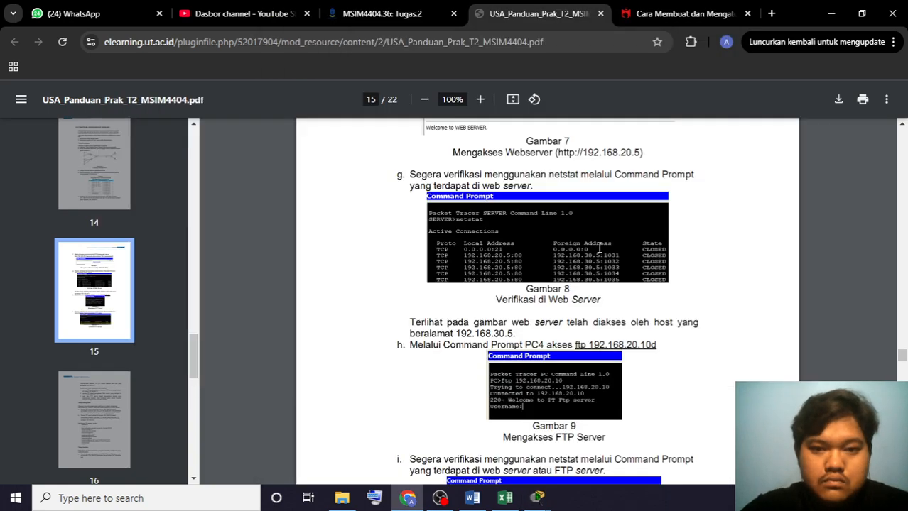
{"action": "scroll", "coordinate": [599, 248], "scroll_direction": "up", "scroll_amount": 4}
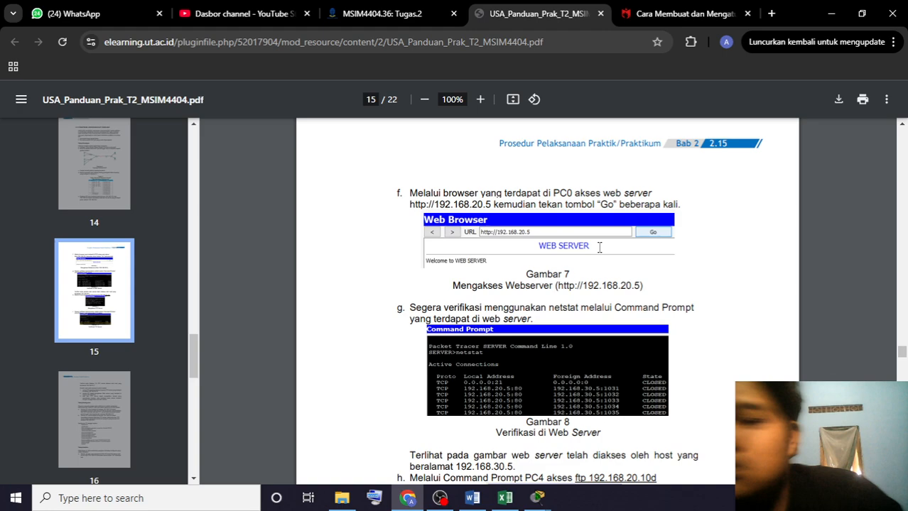
{"action": "scroll", "coordinate": [599, 247], "scroll_direction": "up", "scroll_amount": 3}
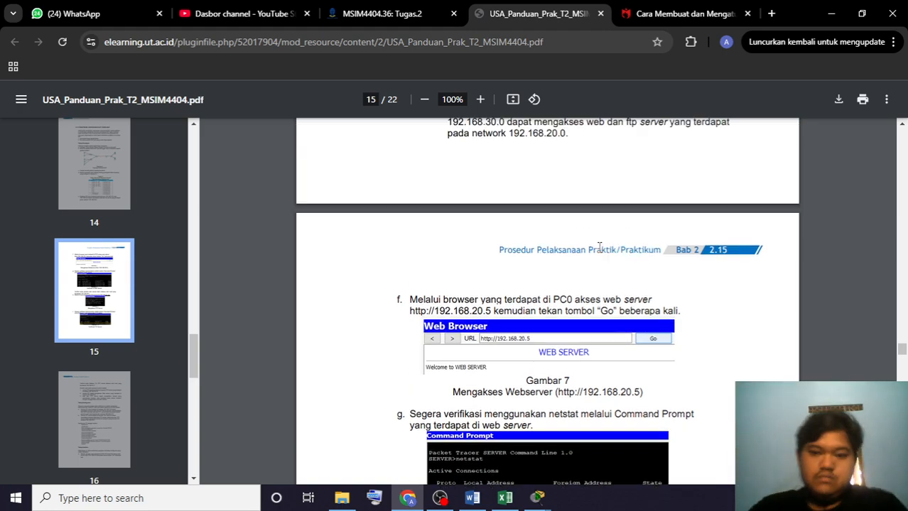
{"action": "scroll", "coordinate": [599, 248], "scroll_direction": "up", "scroll_amount": 5}
{"action": "scroll", "coordinate": [599, 247], "scroll_direction": "down", "scroll_amount": 8}
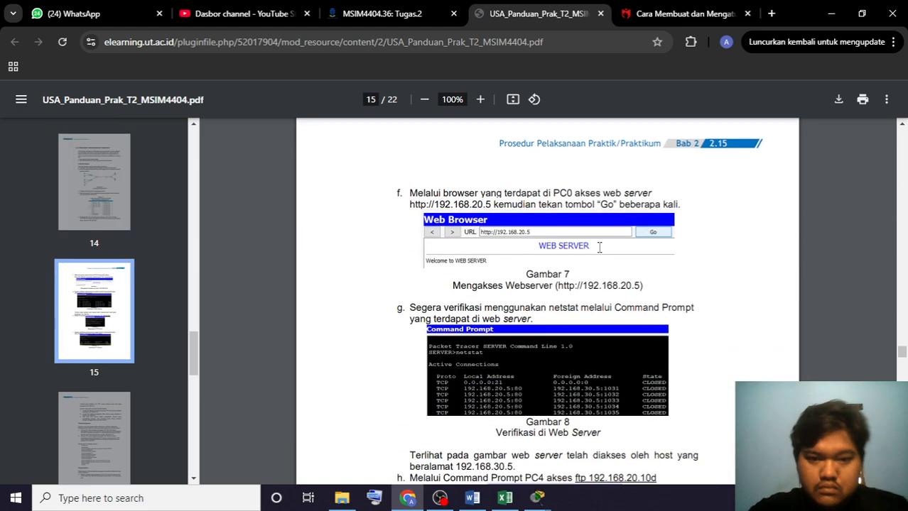
{"action": "scroll", "coordinate": [598, 247], "scroll_direction": "down", "scroll_amount": 1}
{"action": "key", "text": "alt+Tab"}
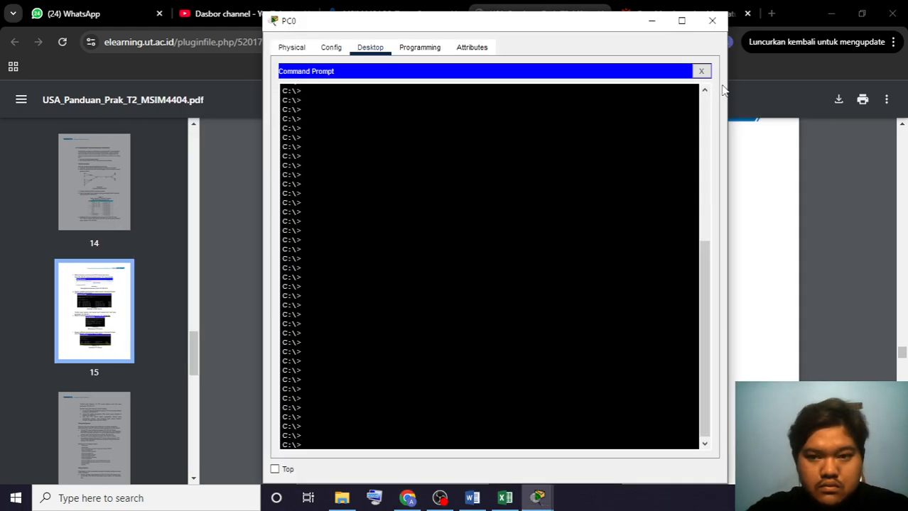
{"action": "left_click", "coordinate": [701, 71]}
{"action": "key", "text": "alt+Tab"}
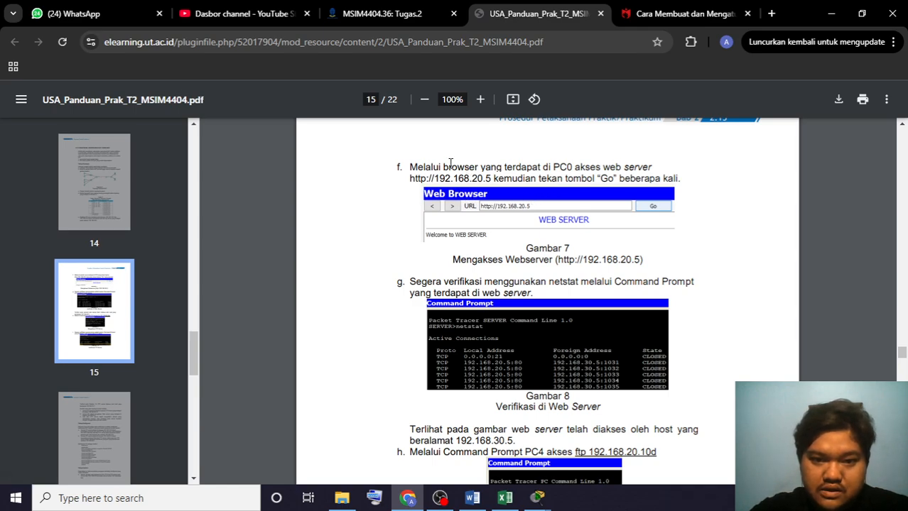
{"action": "key", "text": "alt+Tab"}
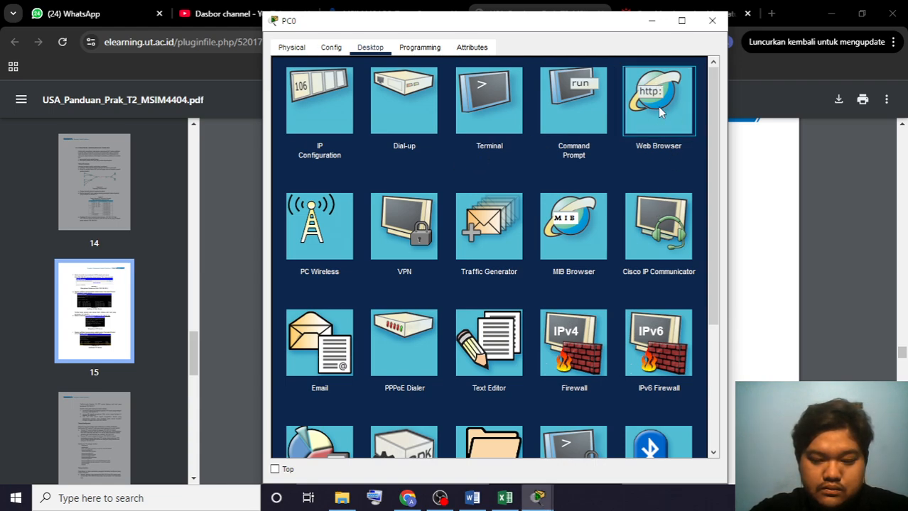
- Open the web server's page at 192.168.20.5 in PC0's Web Browser
{"action": "left_click", "coordinate": [657, 106]}
{"action": "left_click", "coordinate": [531, 86]}
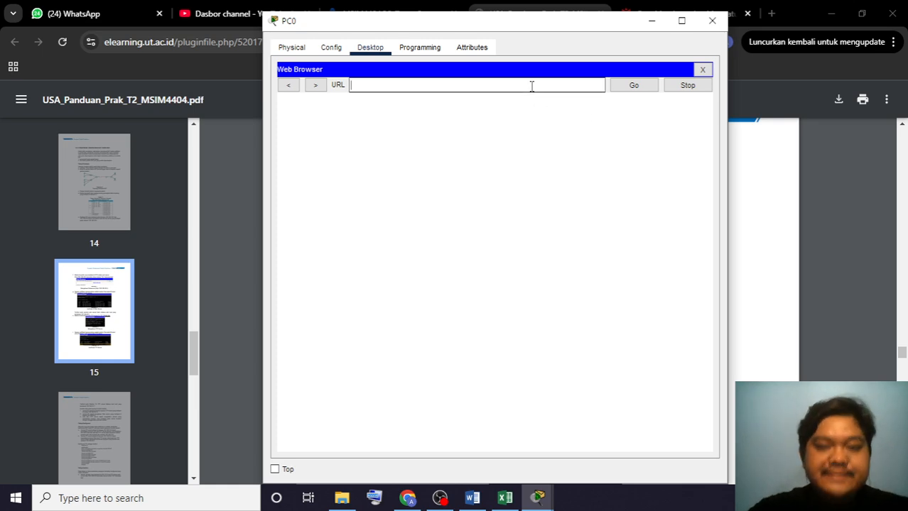
{"action": "type", "text": "192.168"}
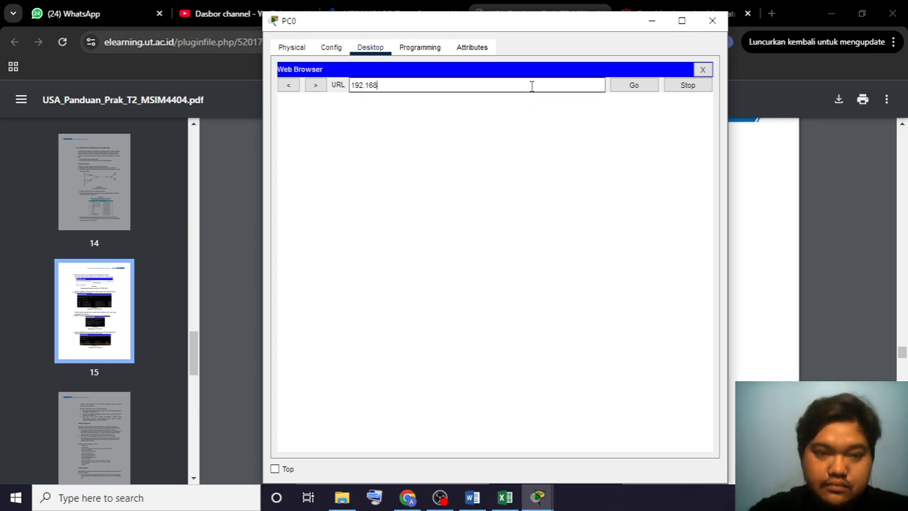
{"action": "type", "text": ".20"}
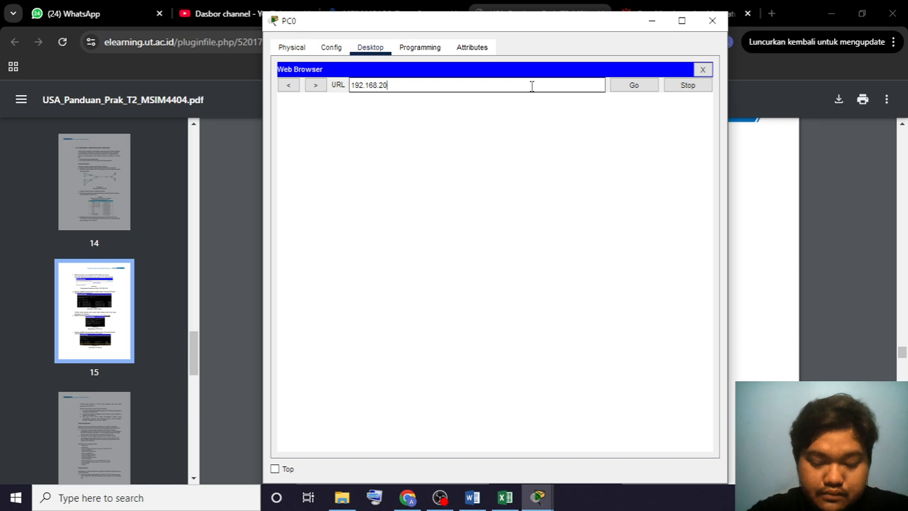
{"action": "type", "text": ".5"}
{"action": "key", "text": "Return"}
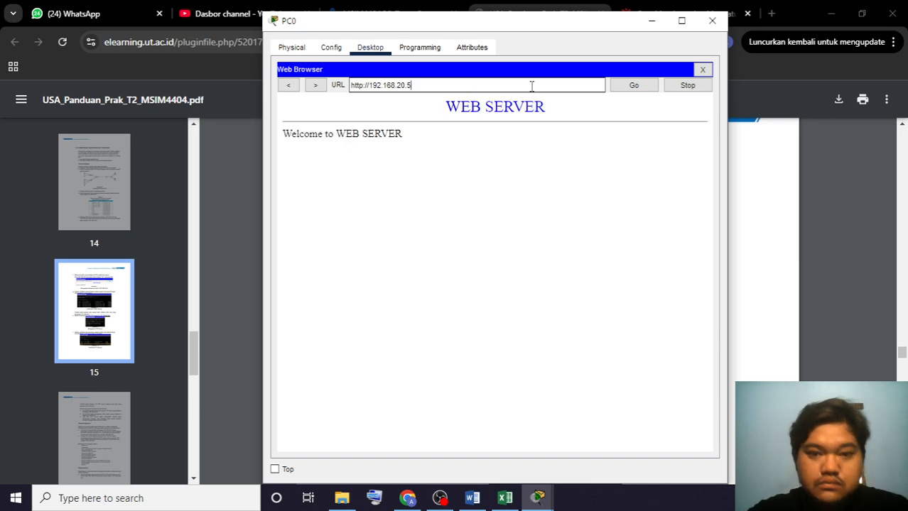
- Check the netstat instruction in guide step g and run netstat in the WEB SERVER's Command Prompt
{"action": "key", "text": "alt+Tab"}
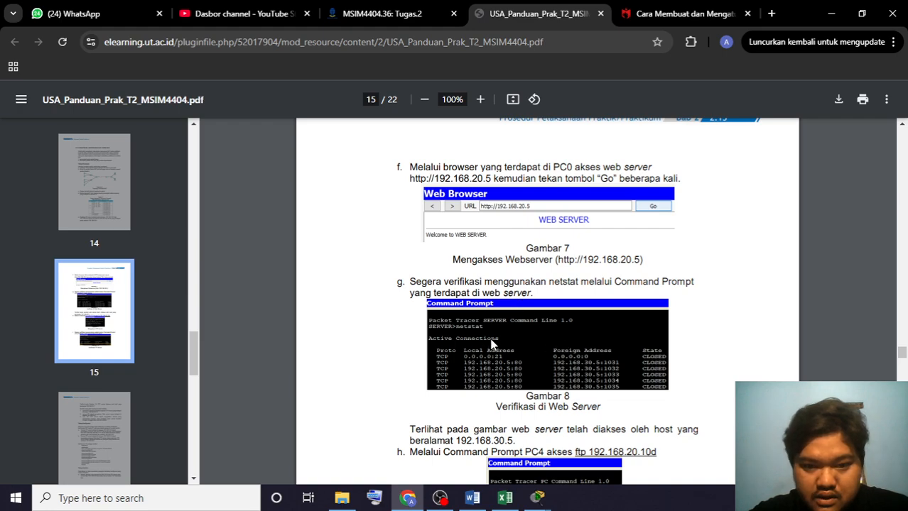
{"action": "key", "text": "alt+Tab"}
{"action": "key", "text": "alt+Tab"}
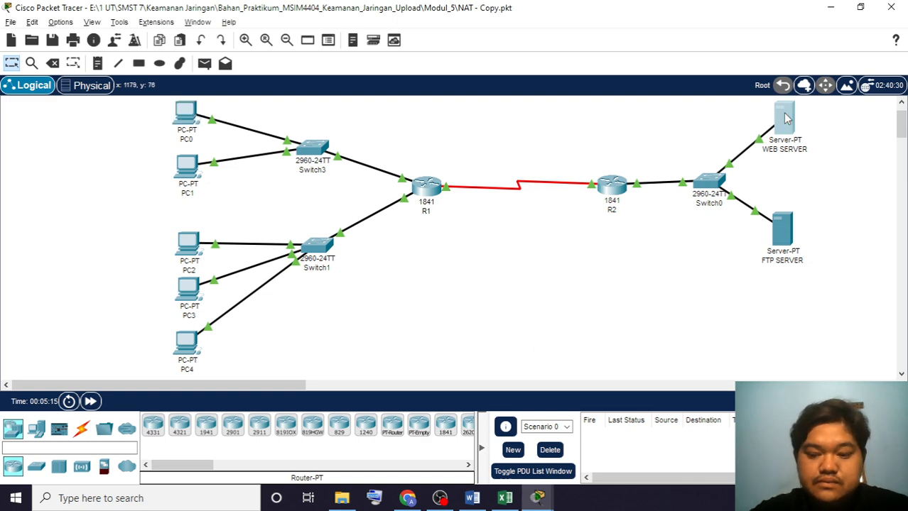
{"action": "left_click", "coordinate": [785, 118]}
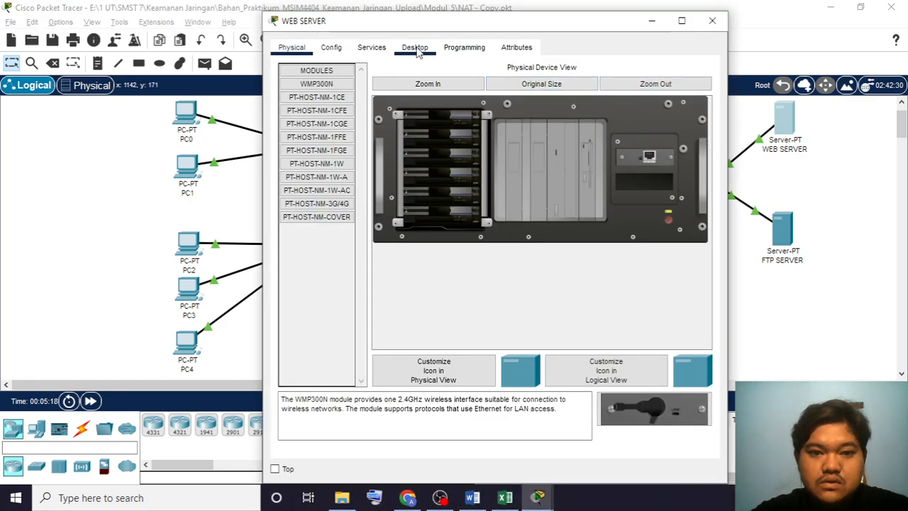
{"action": "left_click", "coordinate": [418, 52]}
{"action": "left_click", "coordinate": [510, 118]}
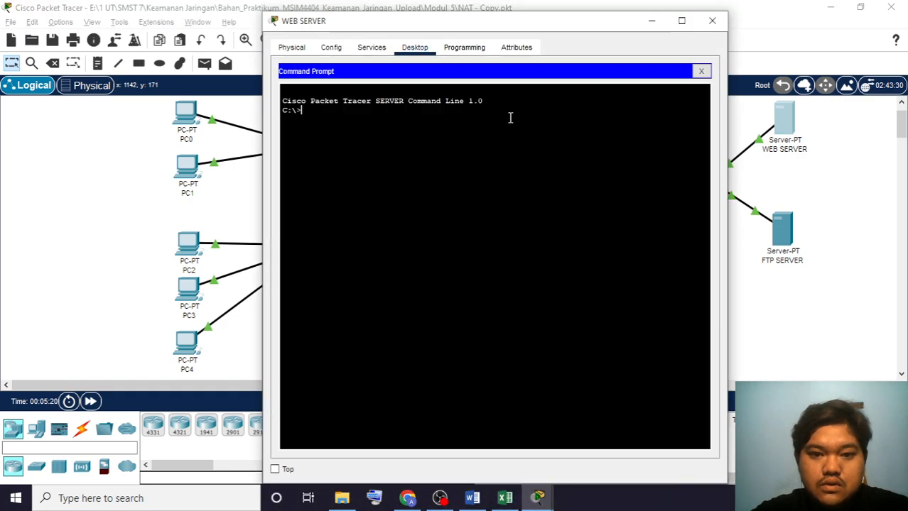
{"action": "type", "text": "netst"}
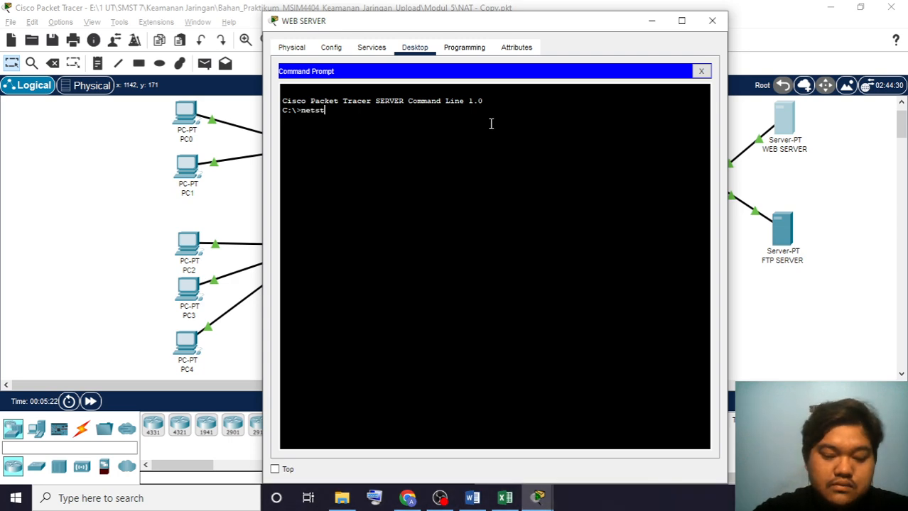
{"action": "type", "text": "at"}
{"action": "key", "text": "Return"}
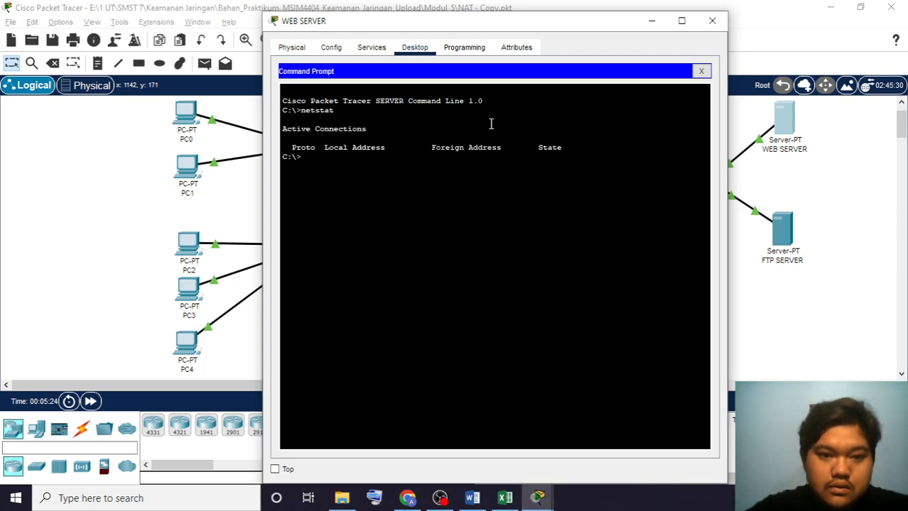
- Compare the WEB SERVER's netstat output with Gambar 8 in the guide and run netstat on the server again
{"action": "key", "text": "alt+Tab"}
{"action": "key", "text": "alt+Tab"}
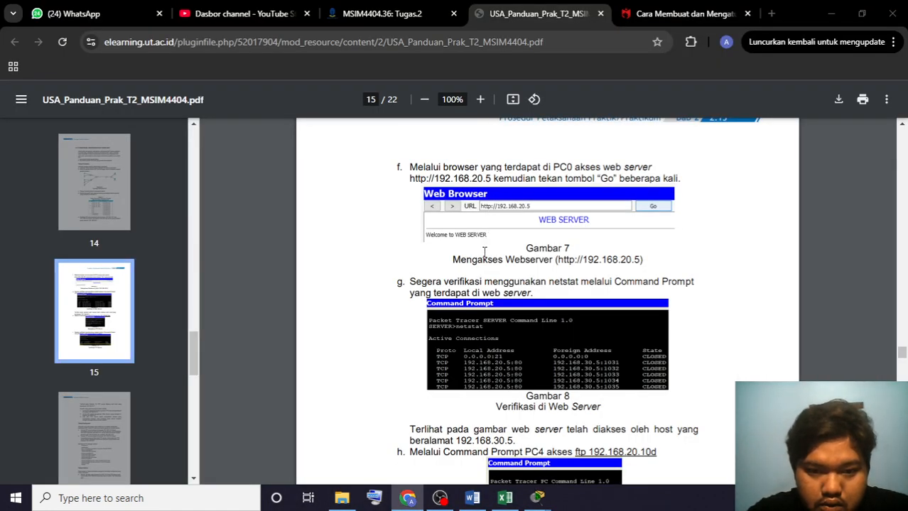
{"action": "key", "text": "alt+Tab"}
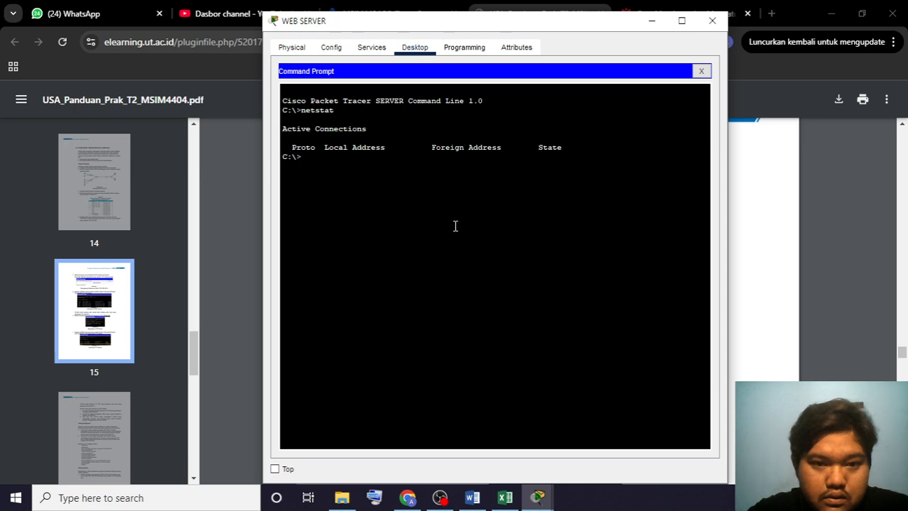
{"action": "key", "text": "alt+Tab"}
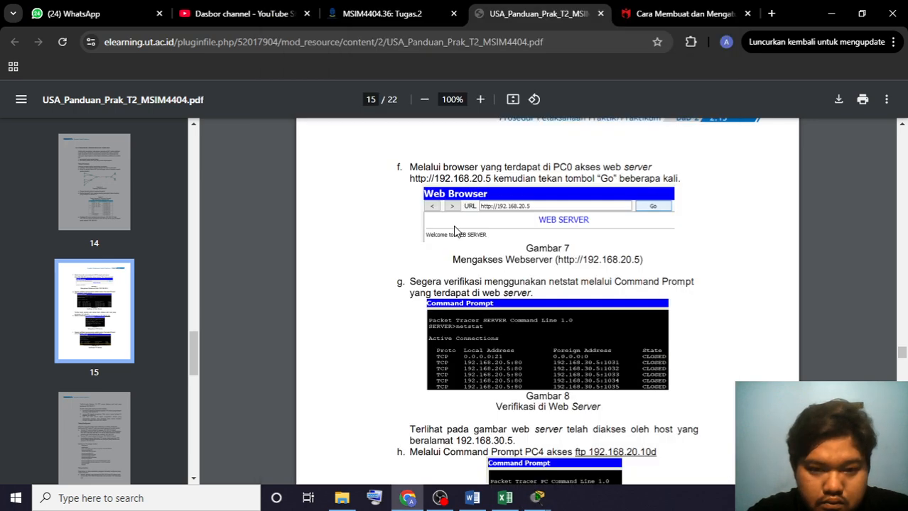
{"action": "key", "text": "alt+Tab"}
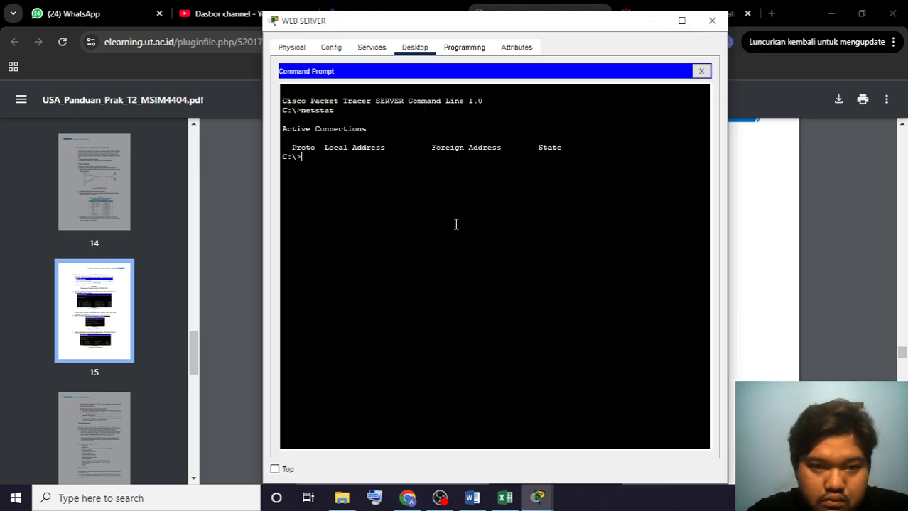
{"action": "key", "text": "Up"}
{"action": "key", "text": "Return"}
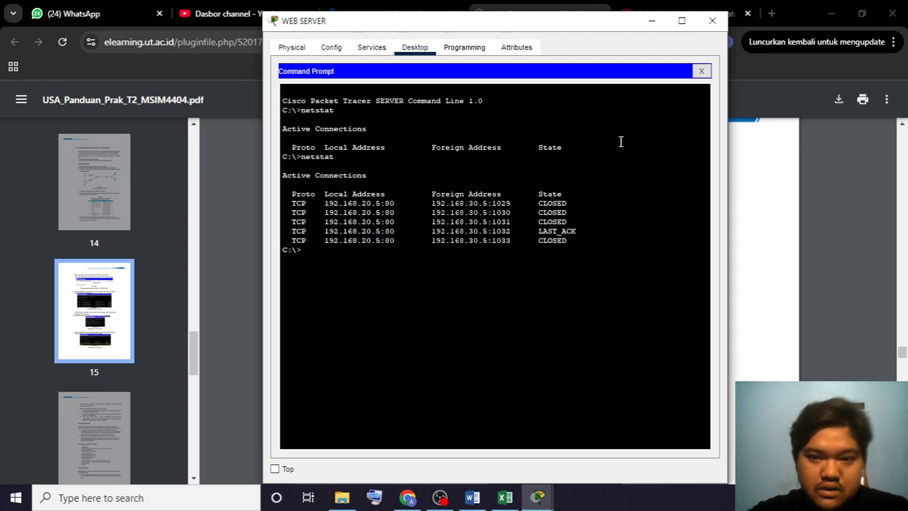
- Read guide steps h and i on accessing FTP server 192.168.20.10 from PC4 and verifying the connection with netstat
{"action": "key", "text": "alt+Tab"}
{"action": "key", "text": "alt+Tab"}
{"action": "key", "text": "Tab"}
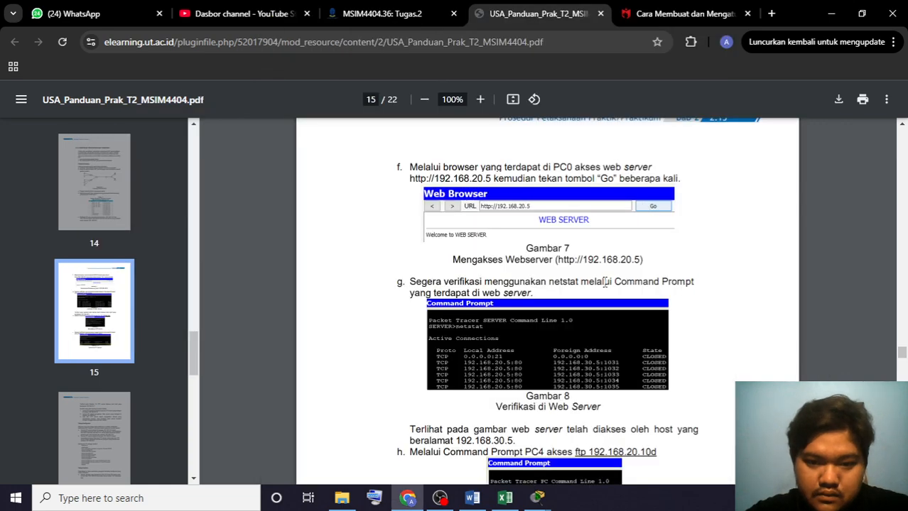
{"action": "scroll", "coordinate": [604, 282], "scroll_direction": "down", "scroll_amount": 3}
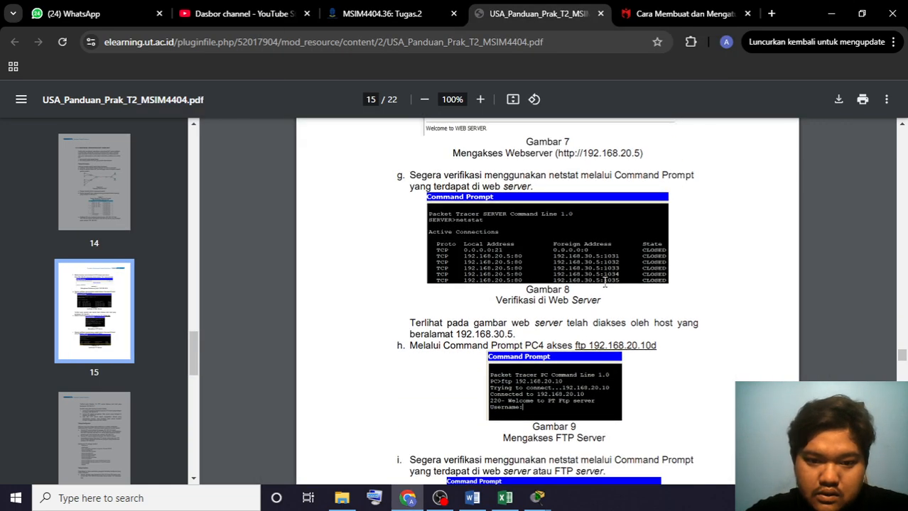
{"action": "scroll", "coordinate": [604, 282], "scroll_direction": "down", "scroll_amount": 3}
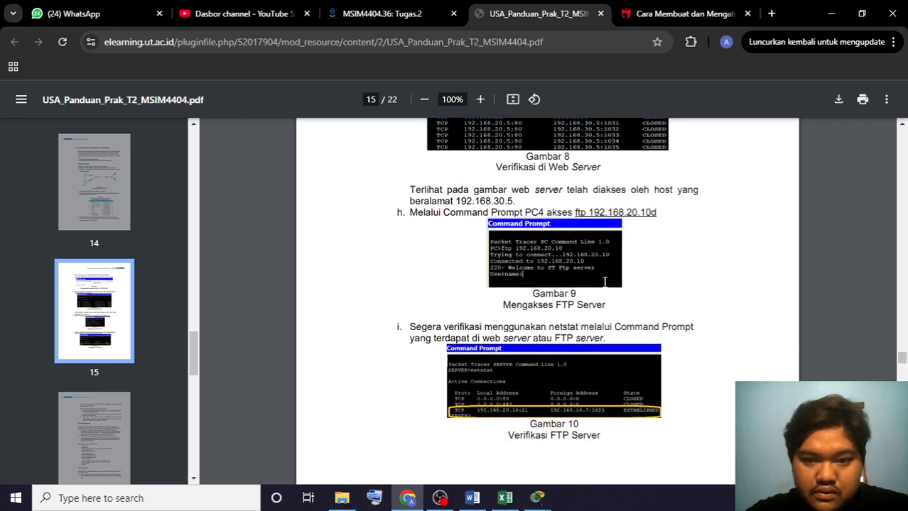
{"action": "scroll", "coordinate": [604, 281], "scroll_direction": "down", "scroll_amount": 1}
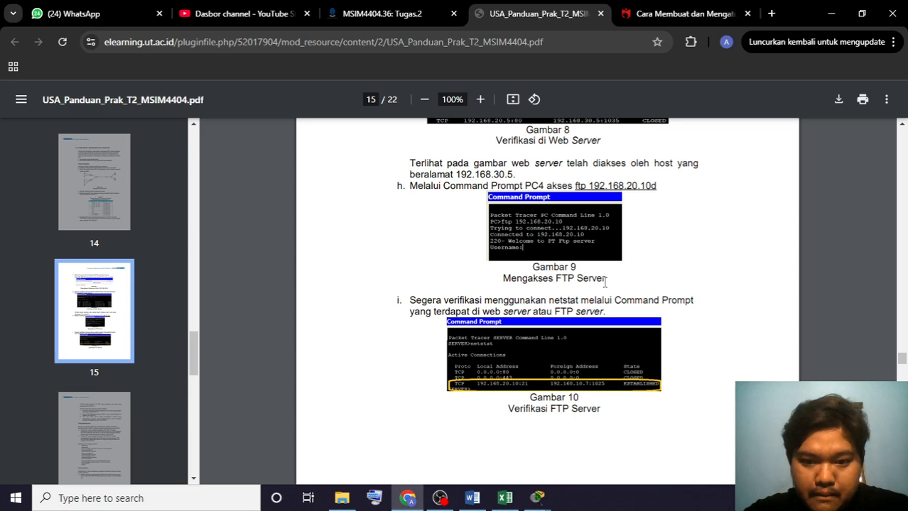
{"action": "scroll", "coordinate": [605, 282], "scroll_direction": "down", "scroll_amount": 1}
{"action": "key", "text": "alt+Tab"}
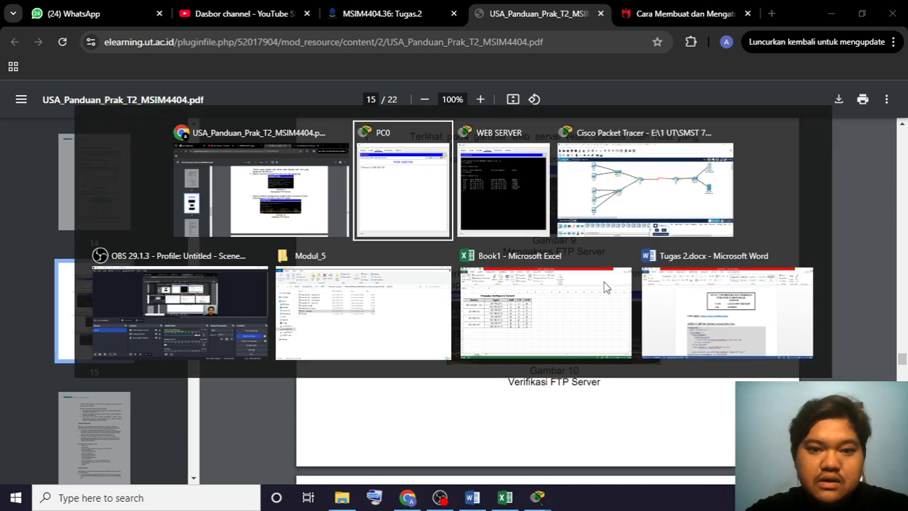
- Return to the Packet Tracer topology and open the Command Prompt of FTP SERVER
{"action": "key", "text": "Tab"}
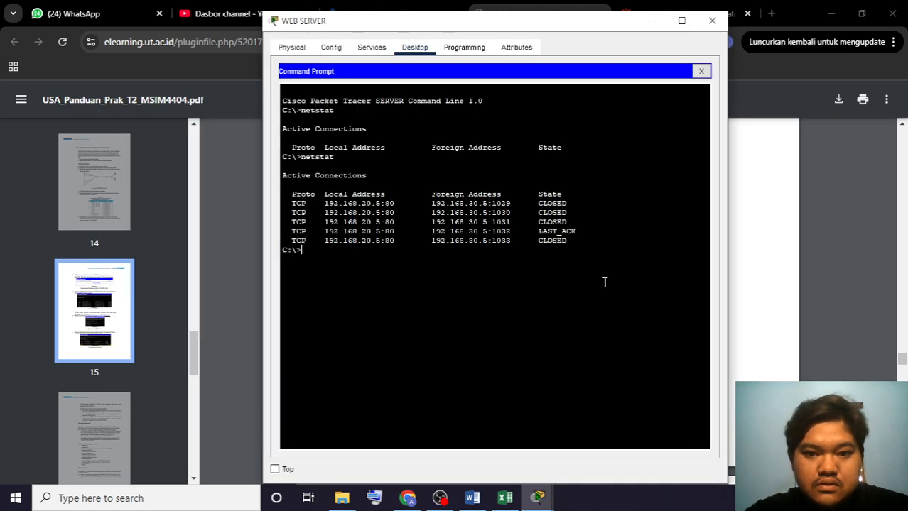
{"action": "key", "text": "alt+Tab"}
{"action": "key", "text": "Tab"}
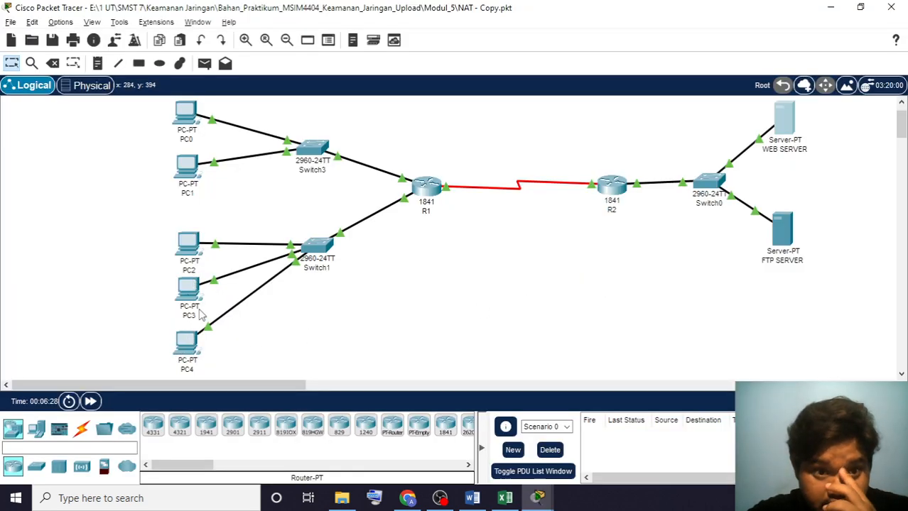
{"action": "left_click", "coordinate": [786, 239]}
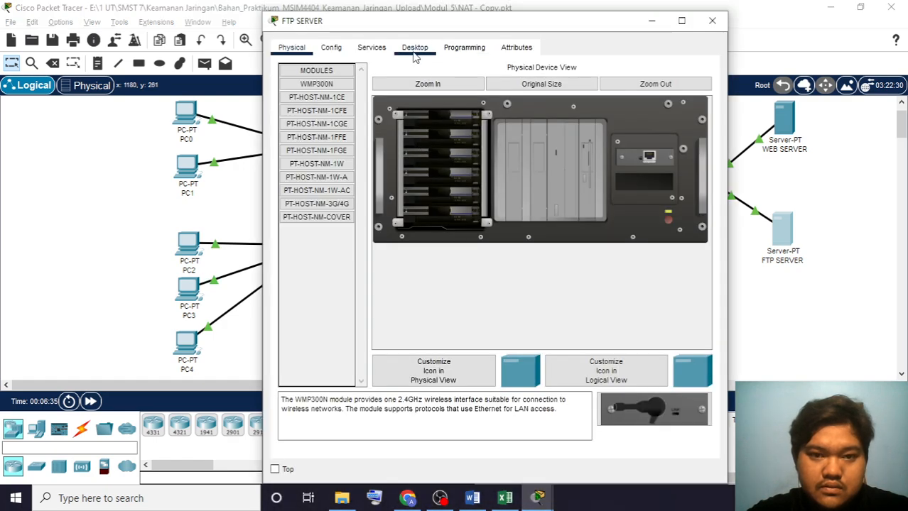
{"action": "left_click", "coordinate": [415, 57]}
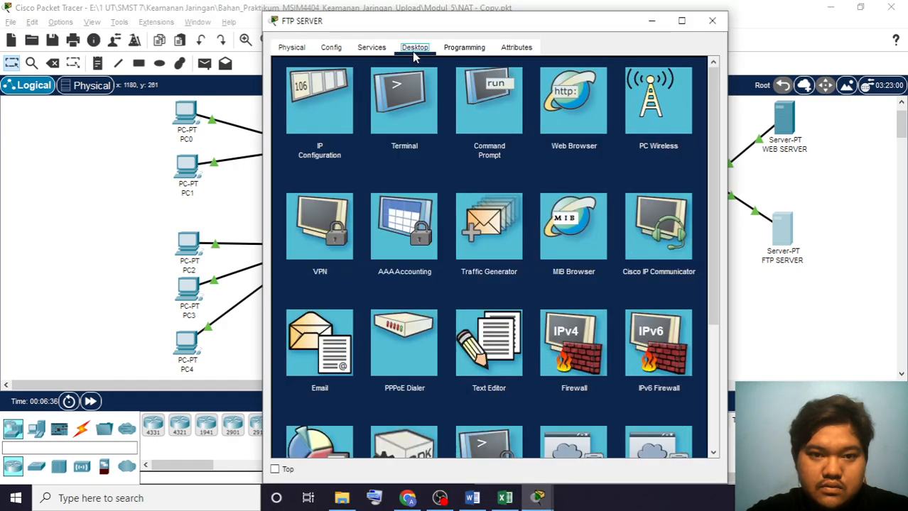
{"action": "left_click", "coordinate": [480, 90]}
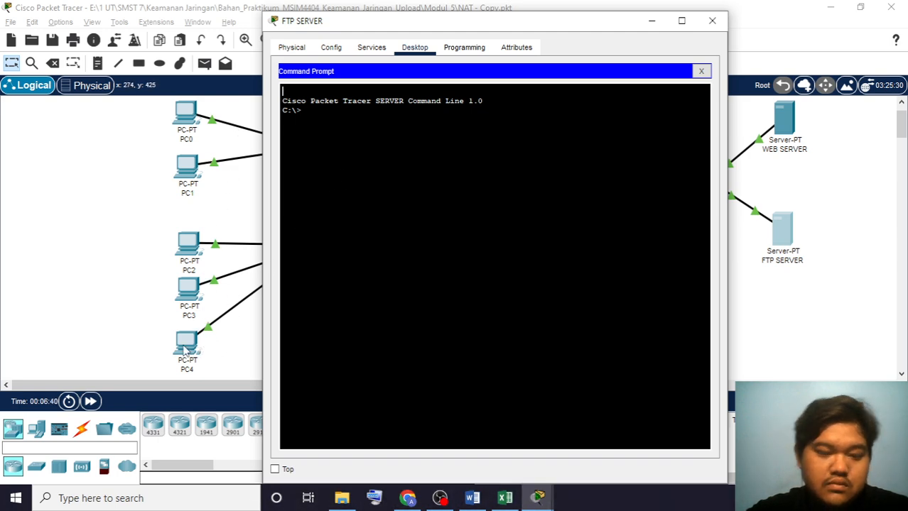
- Open the Command Prompt of PC4 from the topology
{"action": "left_click", "coordinate": [185, 348]}
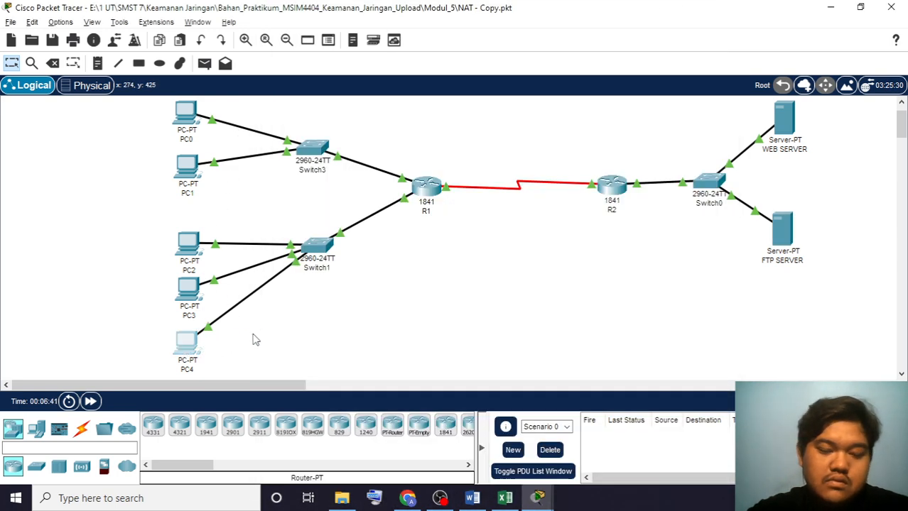
{"action": "left_click", "coordinate": [186, 343]}
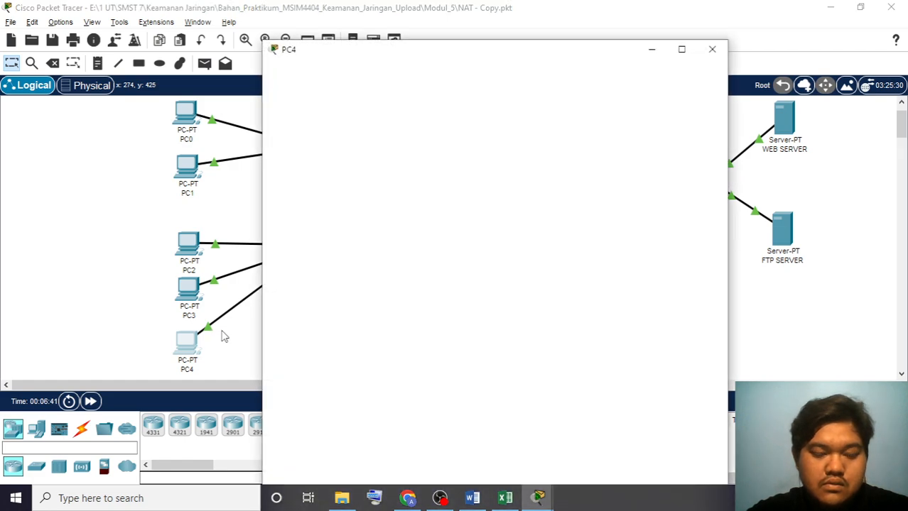
{"action": "left_click", "coordinate": [436, 54]}
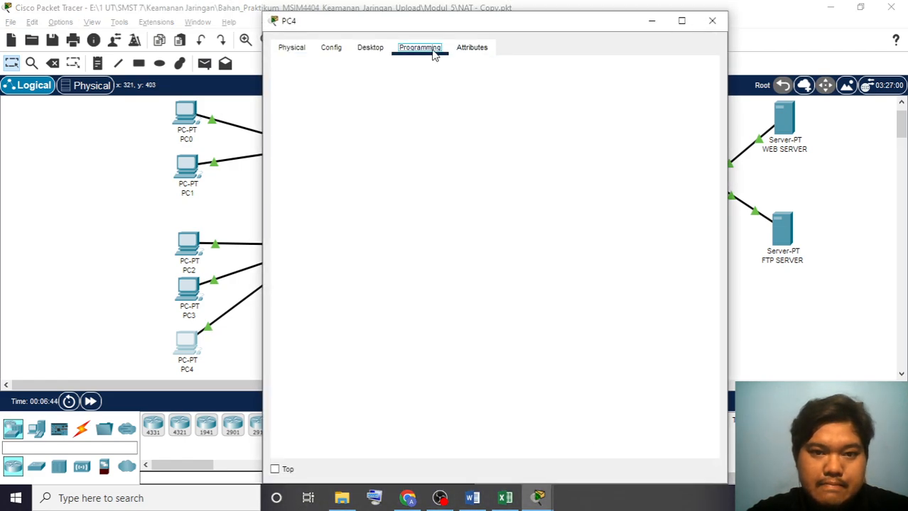
{"action": "left_click", "coordinate": [374, 51]}
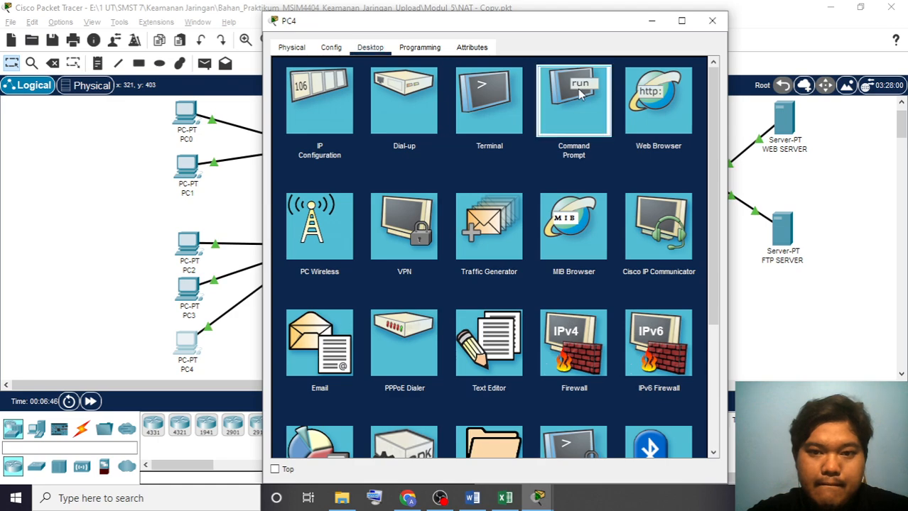
{"action": "left_click", "coordinate": [579, 93]}
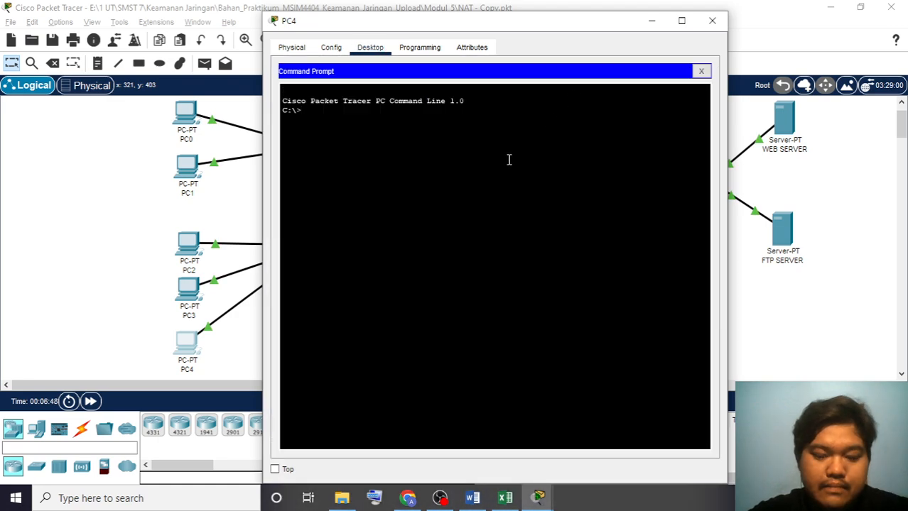
- Connect from PC4 to the FTP server at 192.168.20.10 and log in with the FTP username and password
{"action": "type", "text": "ftp 192.168"}
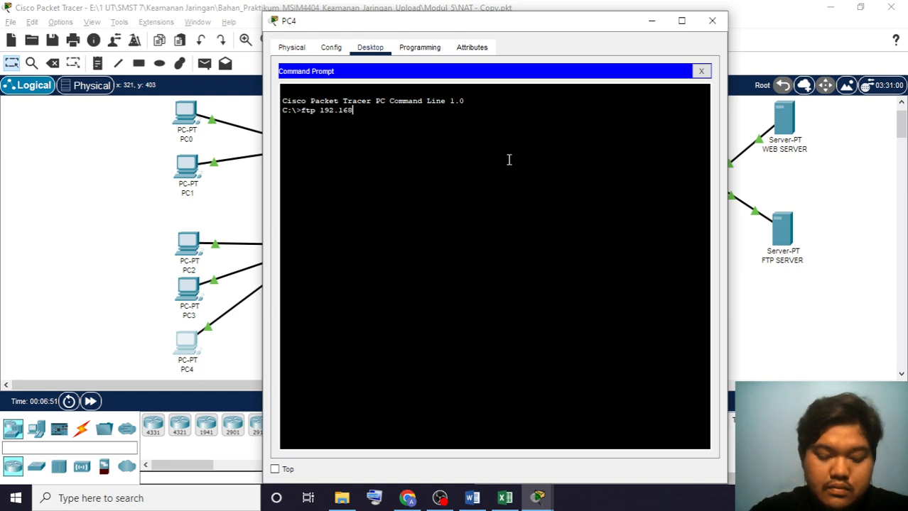
{"action": "type", "text": ".20.10"}
{"action": "key", "text": "Return"}
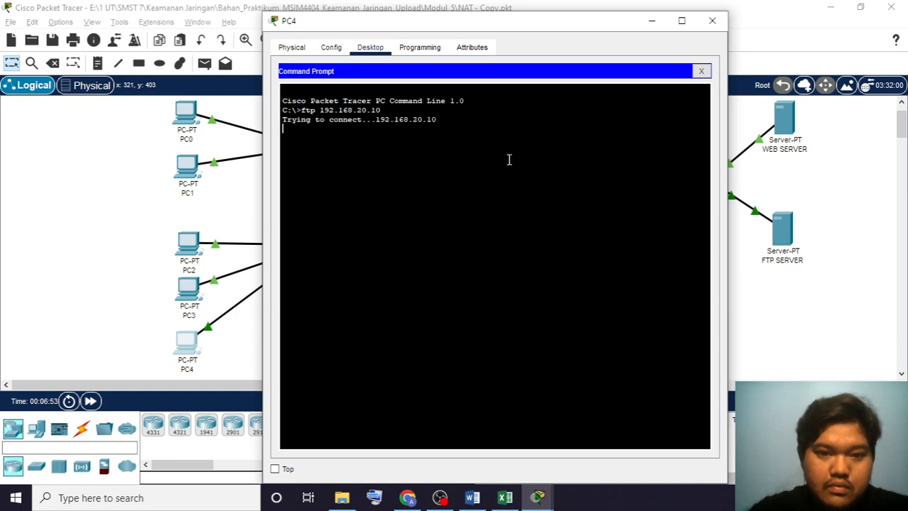
{"action": "type", "text": "siswa"}
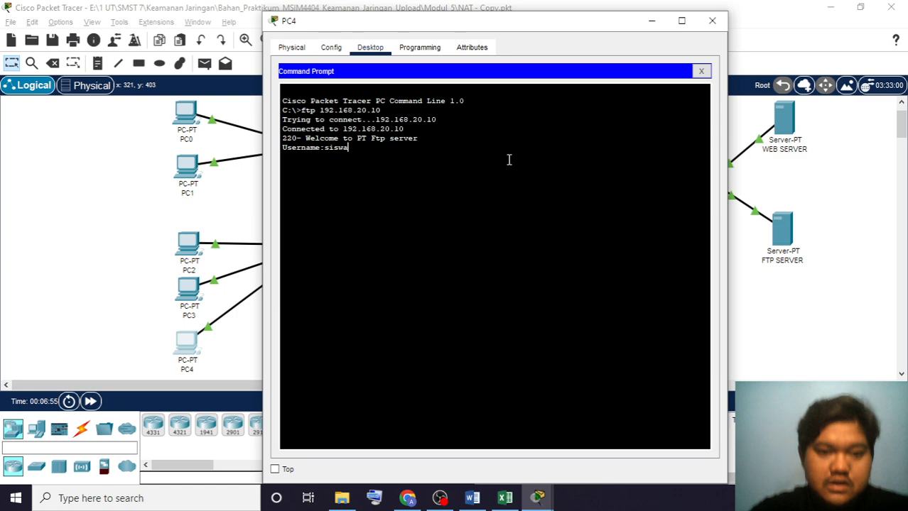
{"action": "type", "text": "l"}
{"action": "key", "text": "Return"}
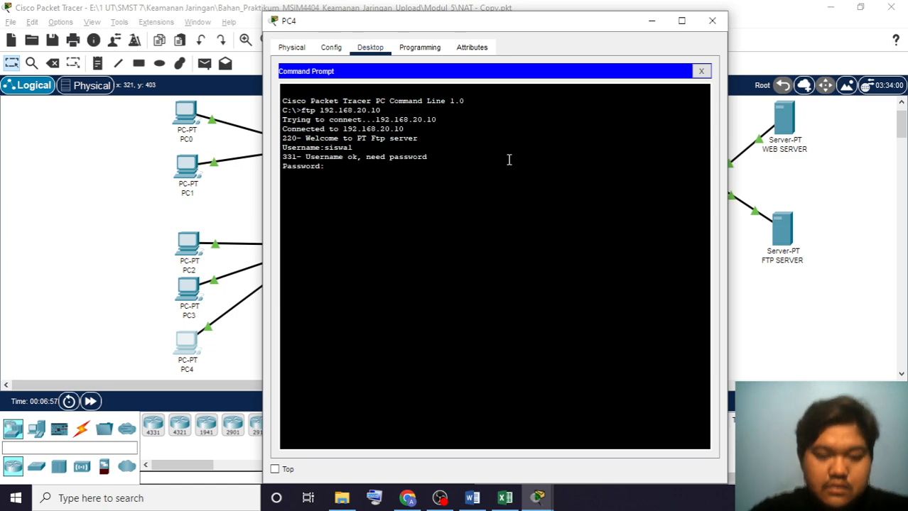
{"action": "key", "text": "Return"}
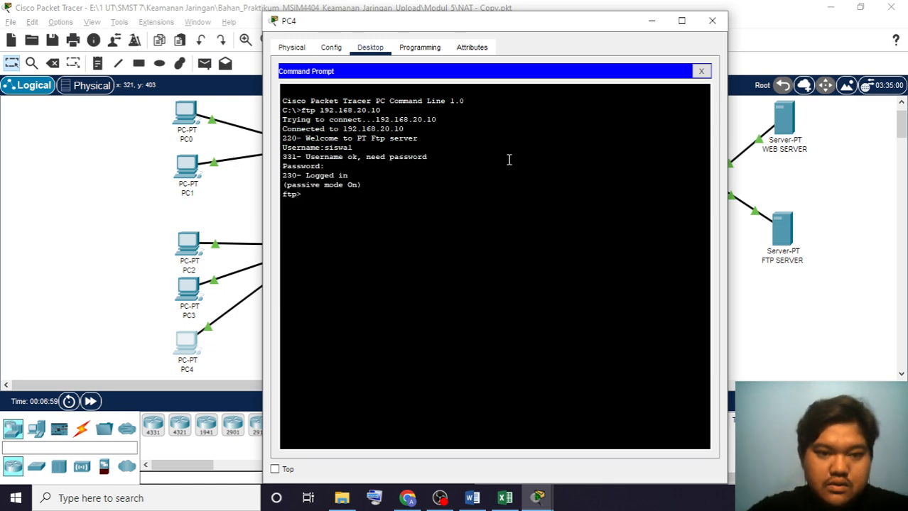
- Leave the FTP session on PC4 and return to its C:\> prompt
{"action": "key", "text": "Return"}
{"action": "key", "text": "Return"}
{"action": "key", "text": "Return"}
{"action": "key", "text": "Return"}
{"action": "key", "text": "ctrl+c"}
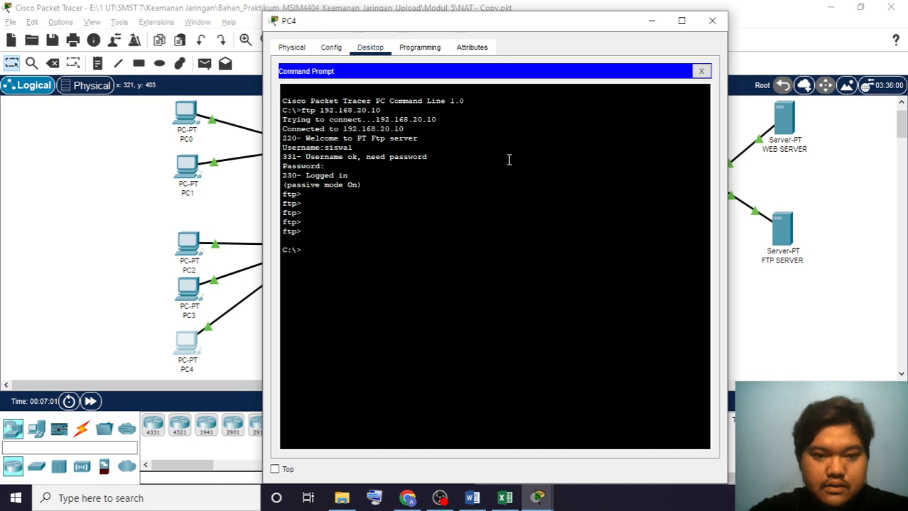
{"action": "key", "text": "Return"}
- Switch to the PDF guide in Chrome and reread steps h and i on FTP access from PC4 and netstat verification
{"action": "key", "text": "alt+Tab"}
{"action": "key", "text": "alt+Tab"}
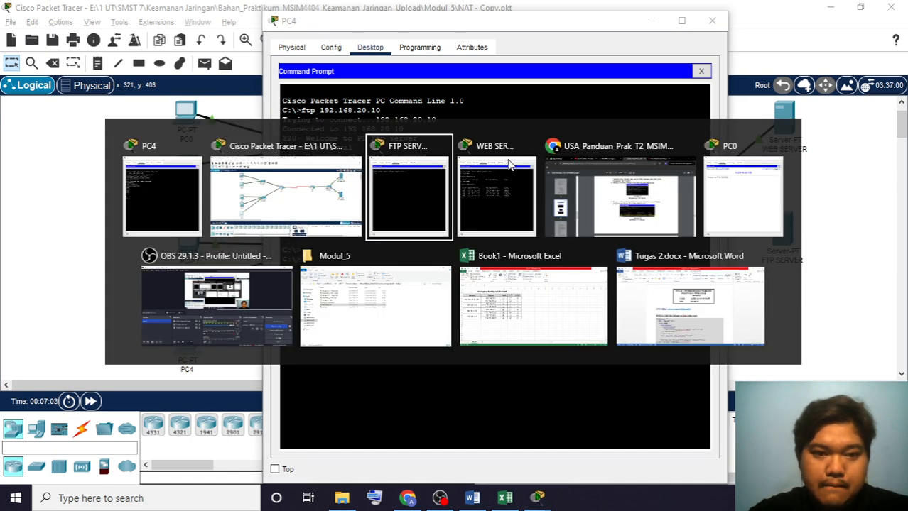
{"action": "key", "text": "alt+Tab"}
{"action": "key", "text": "alt+Tab"}
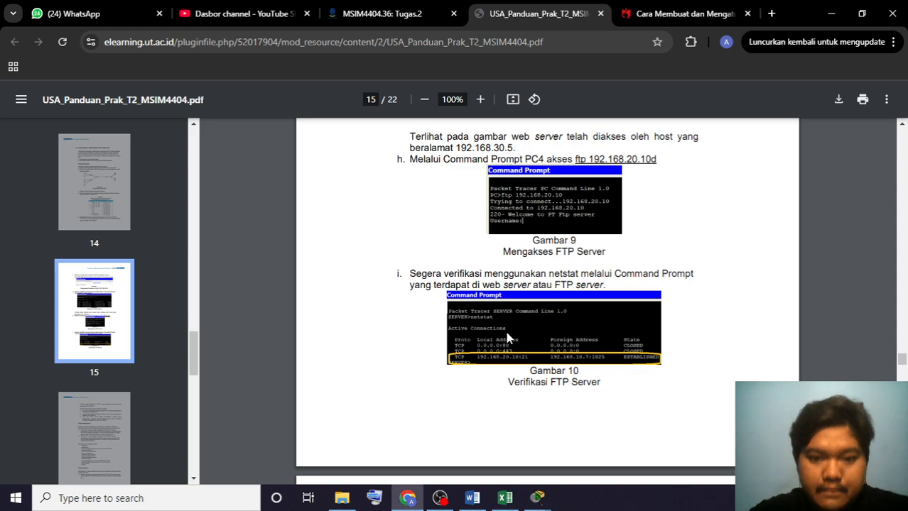
{"action": "scroll", "coordinate": [507, 339], "scroll_direction": "down", "scroll_amount": 3}
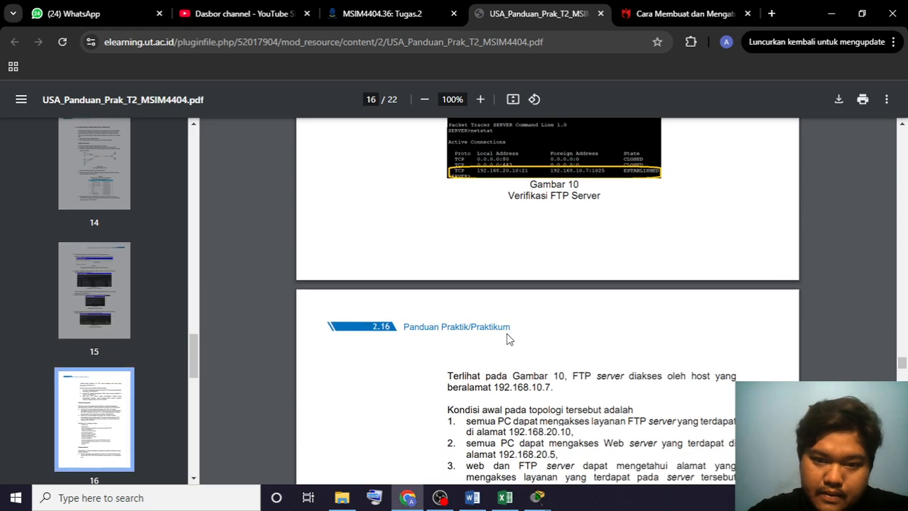
{"action": "scroll", "coordinate": [507, 339], "scroll_direction": "up", "scroll_amount": 4}
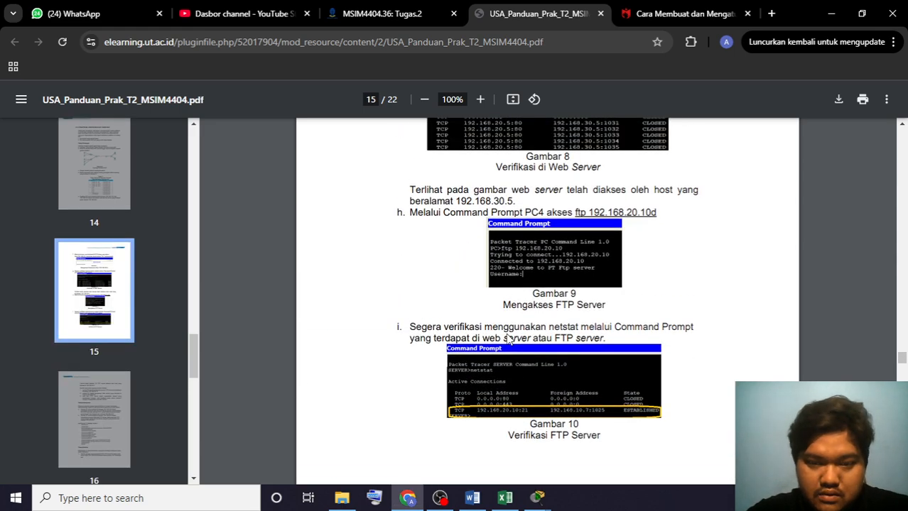
{"action": "scroll", "coordinate": [507, 339], "scroll_direction": "up", "scroll_amount": 1}
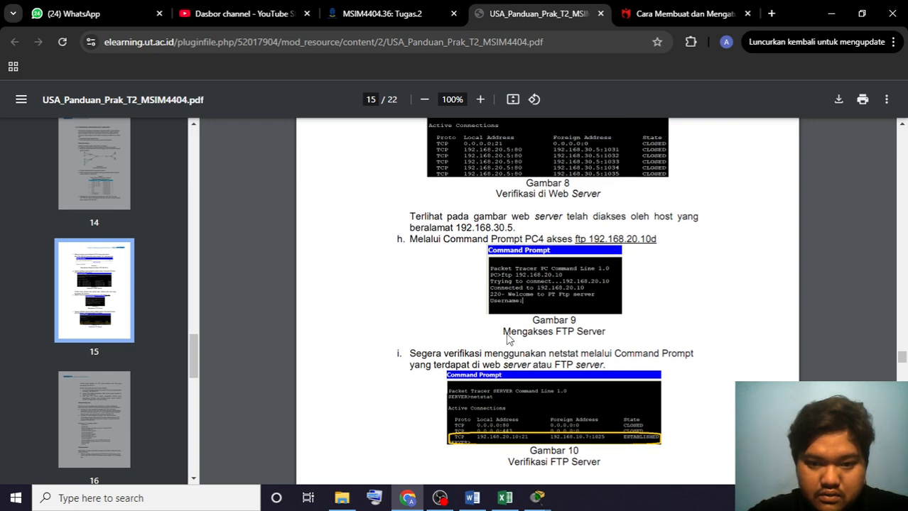
{"action": "scroll", "coordinate": [506, 339], "scroll_direction": "down", "scroll_amount": 1}
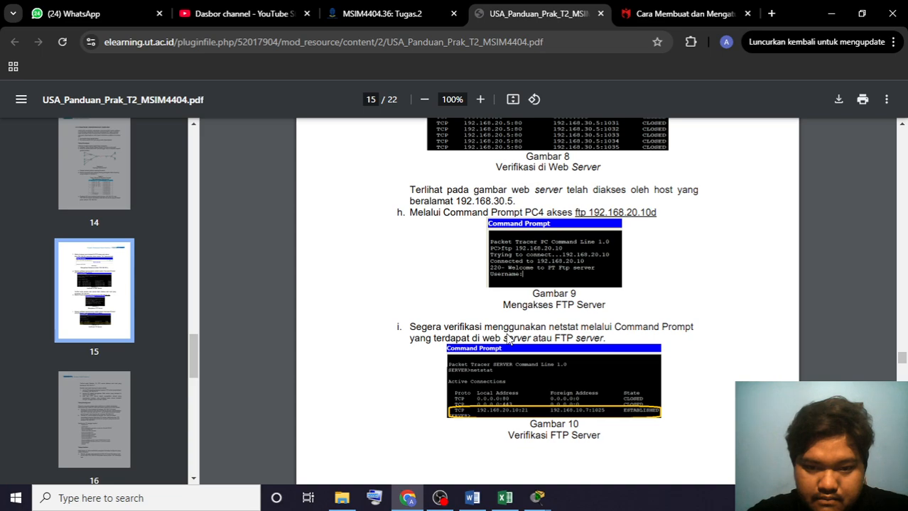
- Switch to FTP SERVER's Command Prompt in Packet Tracer and run netstat
{"action": "key", "text": "alt+Tab"}
{"action": "key", "text": "Tab"}
{"action": "key", "text": "Tab"}
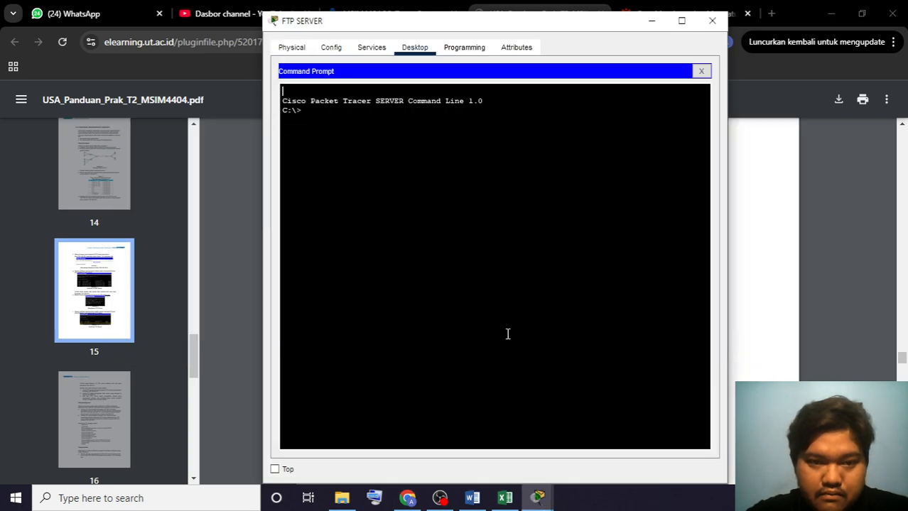
{"action": "type", "text": "net"}
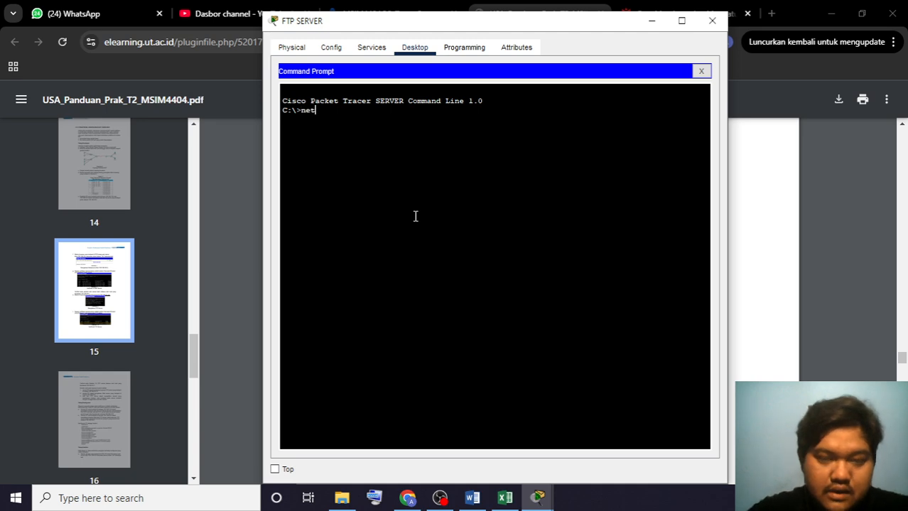
{"action": "type", "text": "se"}
{"action": "type", "text": "t"}
{"action": "key", "text": "BackSpace"}
{"action": "key", "text": "BackSpace"}
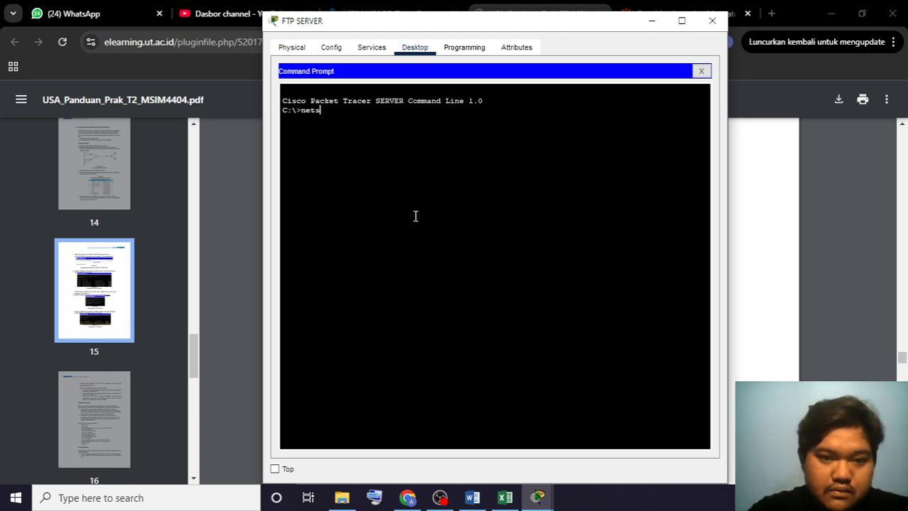
{"action": "type", "text": "tat"}
{"action": "key", "text": "Return"}
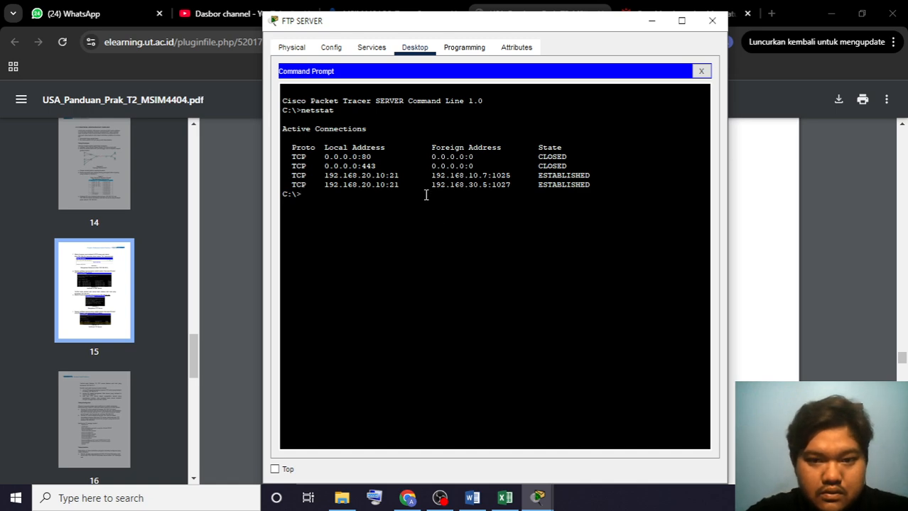
- Compare FTP SERVER's netstat output with Gambar 10 in the guide, rerun netstat and highlight the 192.168.10.7 foreign address
{"action": "key", "text": "alt+Tab"}
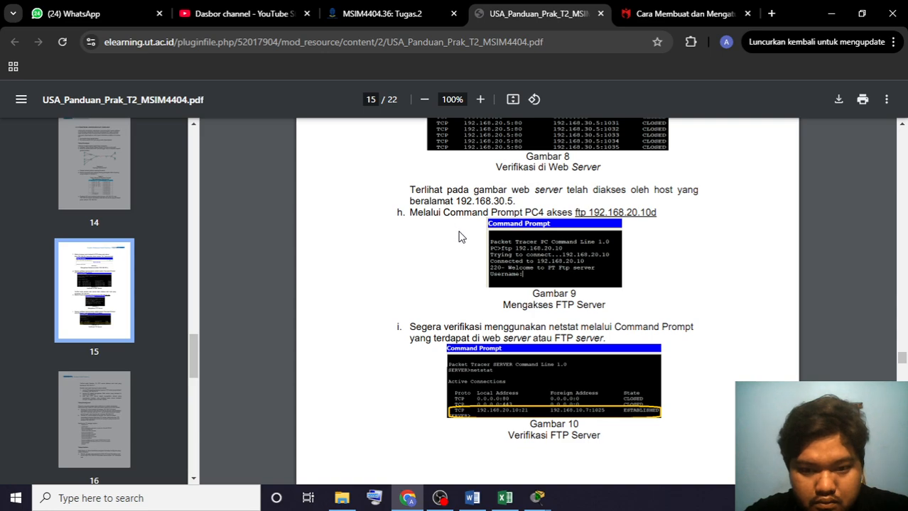
{"action": "key", "text": "alt+Tab"}
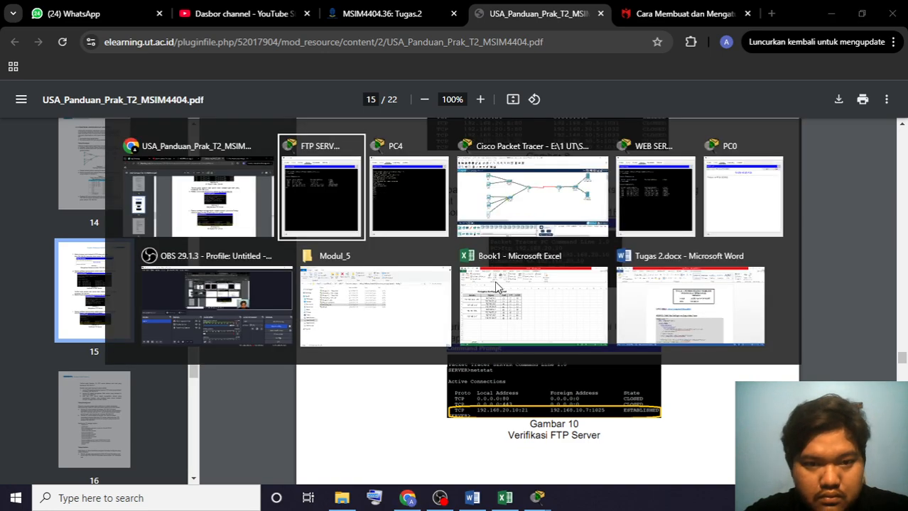
{"action": "key", "text": "Up"}
{"action": "key", "text": "Return"}
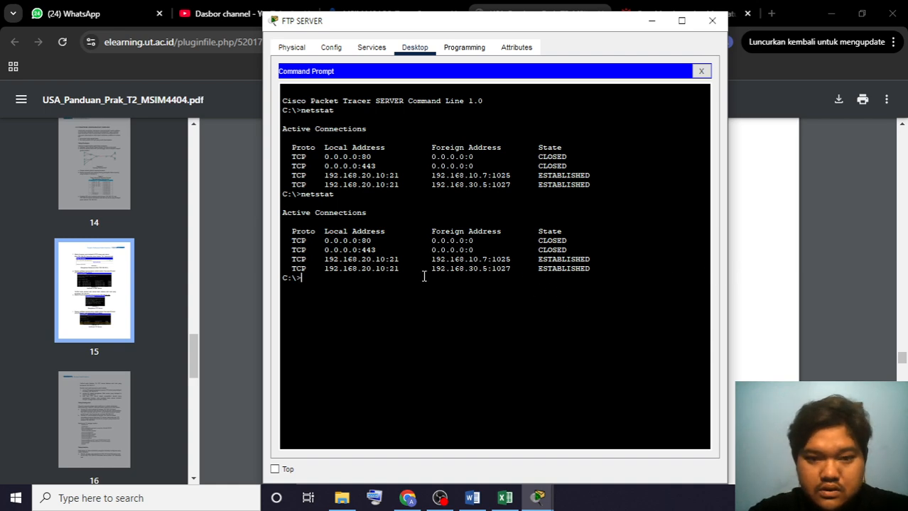
{"action": "left_click_drag", "start_coordinate": [442, 260], "coordinate": [505, 262]}
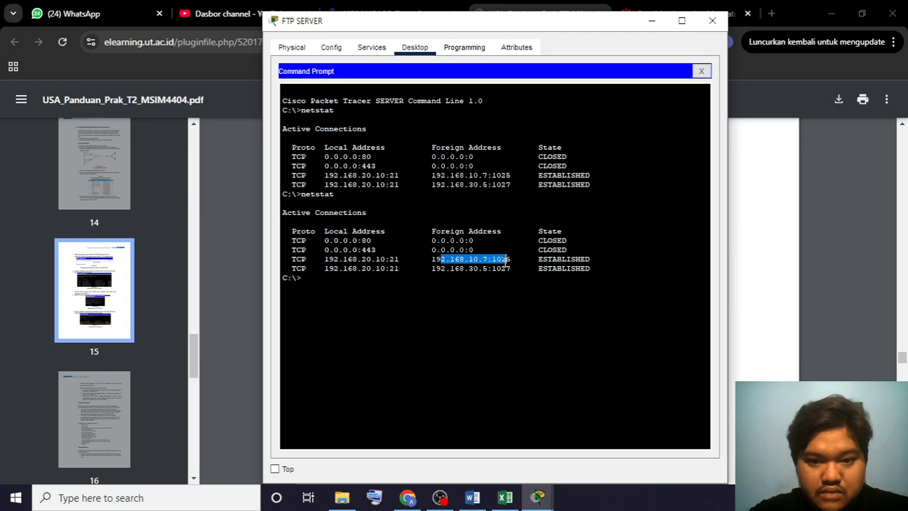
- Switch to the PDF guide in Chrome and read page 16 on the initial conditions, the NAT scenario and the R1 configuration commands
{"action": "left_click", "coordinate": [777, 261]}
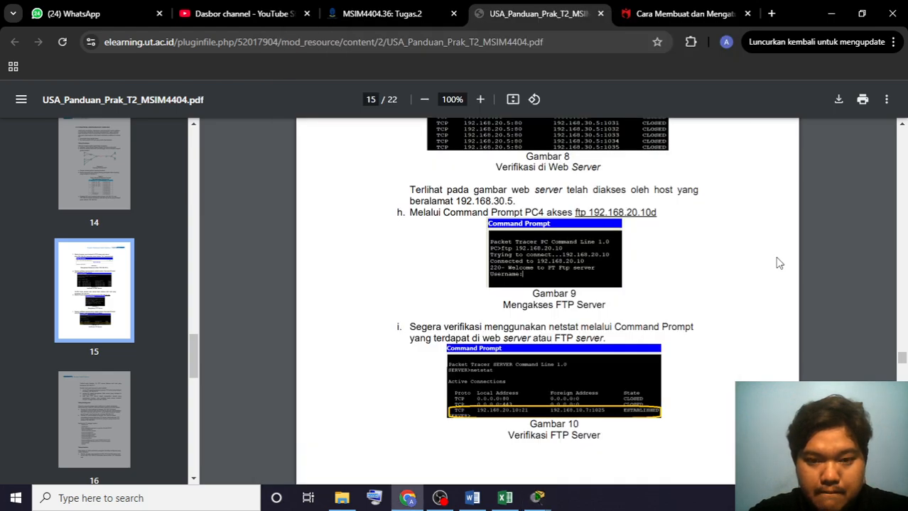
{"action": "scroll", "coordinate": [565, 317], "scroll_direction": "down", "scroll_amount": 5}
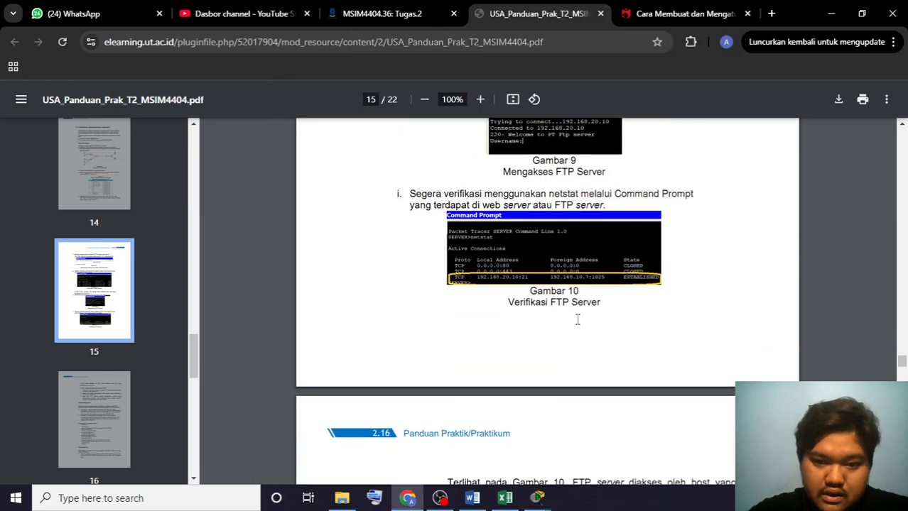
{"action": "scroll", "coordinate": [578, 321], "scroll_direction": "down", "scroll_amount": 1}
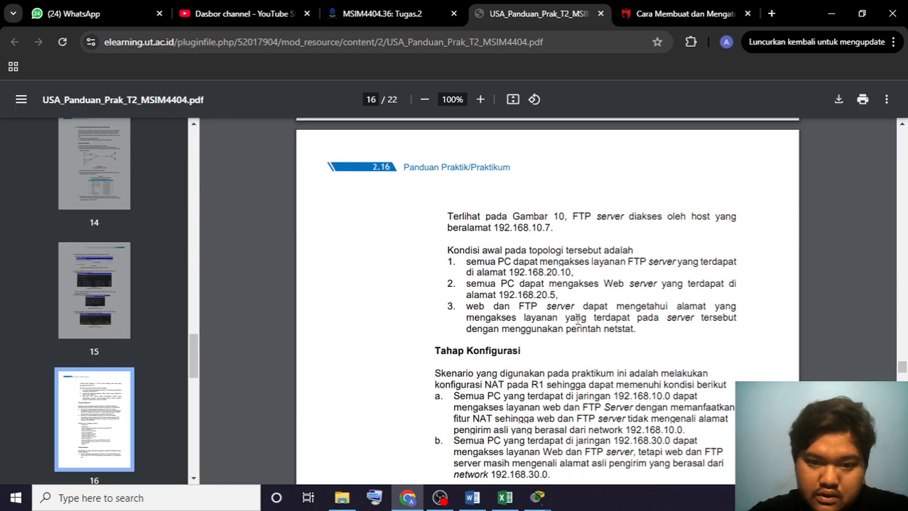
{"action": "scroll", "coordinate": [577, 320], "scroll_direction": "down", "scroll_amount": 10}
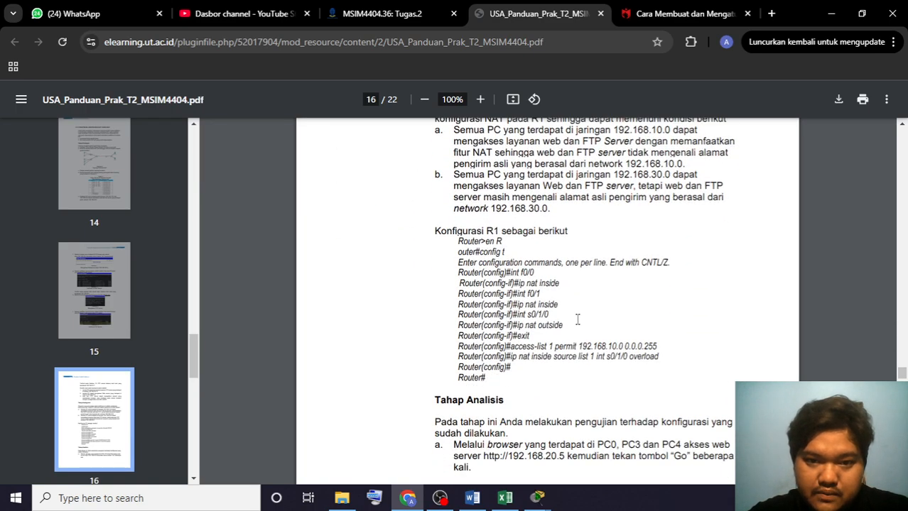
{"action": "scroll", "coordinate": [577, 320], "scroll_direction": "down", "scroll_amount": 4}
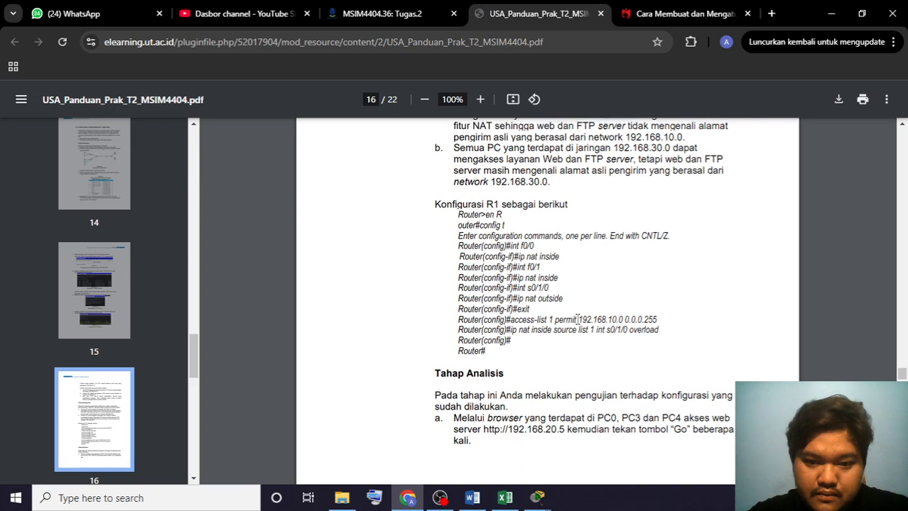
{"action": "scroll", "coordinate": [578, 320], "scroll_direction": "up", "scroll_amount": 3}
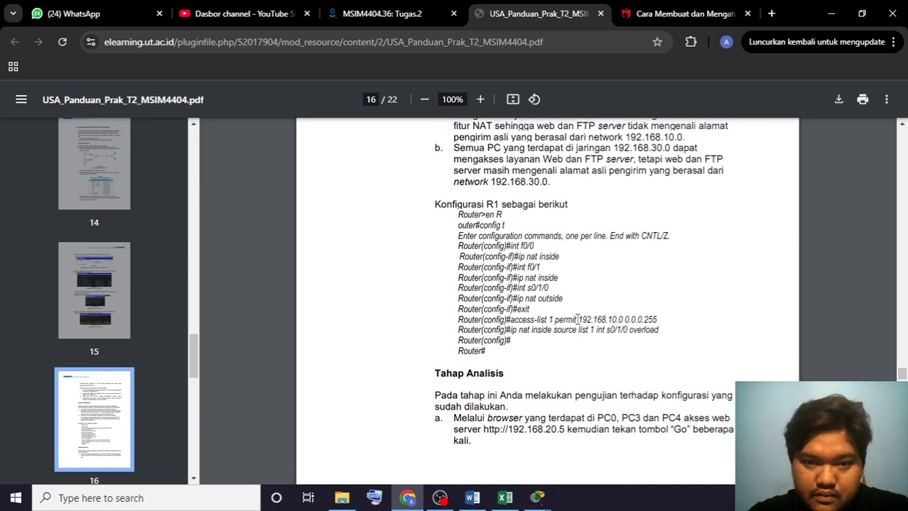
{"action": "scroll", "coordinate": [578, 320], "scroll_direction": "up", "scroll_amount": 9}
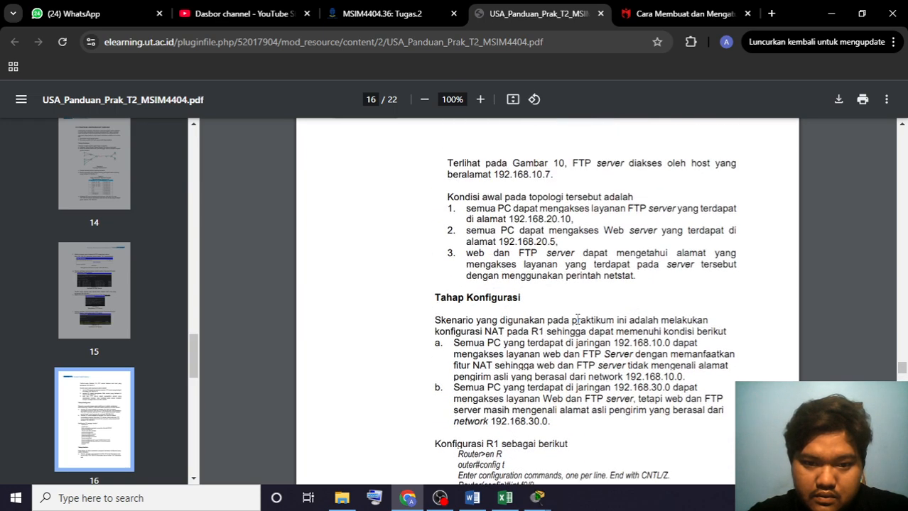
{"action": "scroll", "coordinate": [578, 320], "scroll_direction": "down", "scroll_amount": 1}
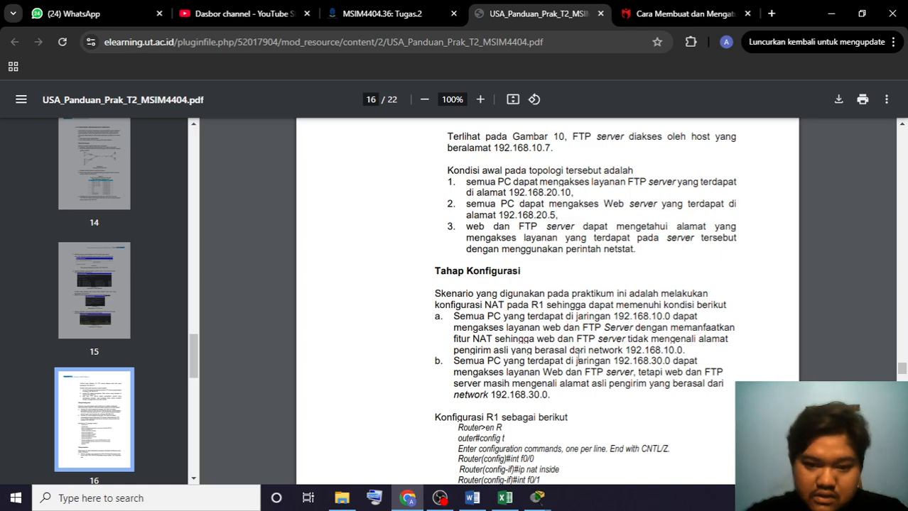
{"action": "scroll", "coordinate": [577, 360], "scroll_direction": "down", "scroll_amount": 3}
{"action": "scroll", "coordinate": [578, 355], "scroll_direction": "up", "scroll_amount": 1}
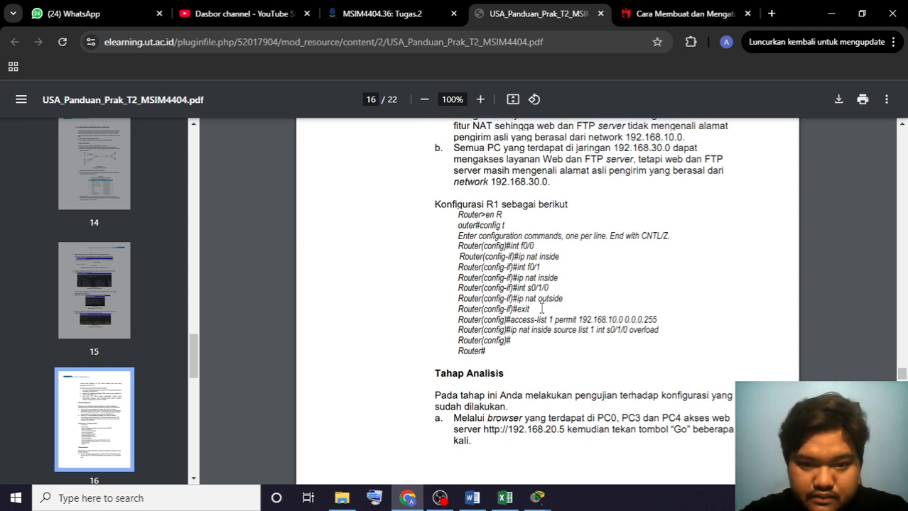
- Switch to the Packet Tracer topology, open router R1's command line interface and bring up its Router> prompt
{"action": "key", "text": "alt+Tab"}
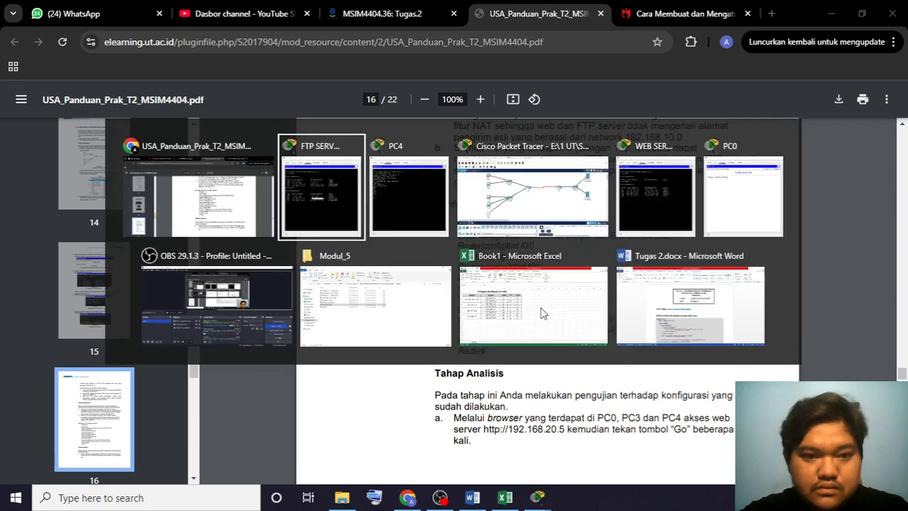
{"action": "key", "text": "alt+Tab"}
{"action": "key", "text": "alt+Tab"}
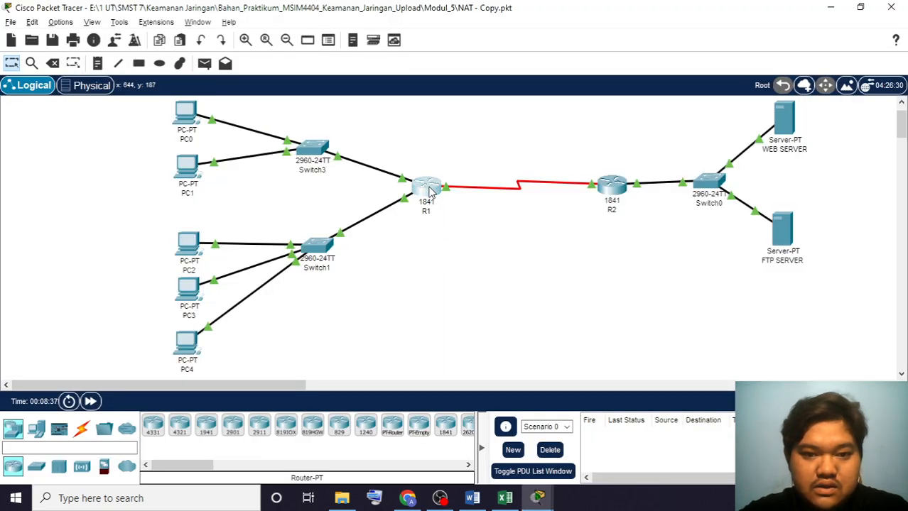
{"action": "key", "text": "alt+Tab"}
{"action": "key", "text": "alt+Tab"}
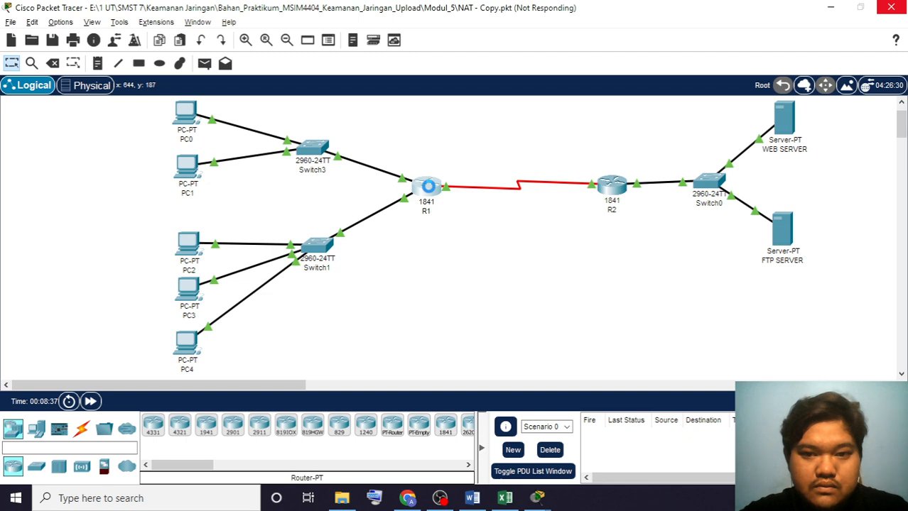
{"action": "left_click", "coordinate": [428, 188]}
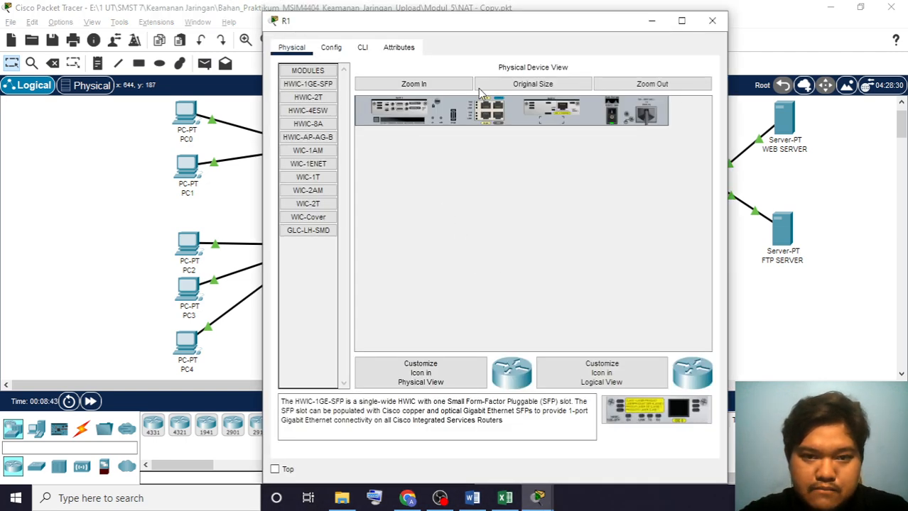
{"action": "left_click", "coordinate": [362, 47]}
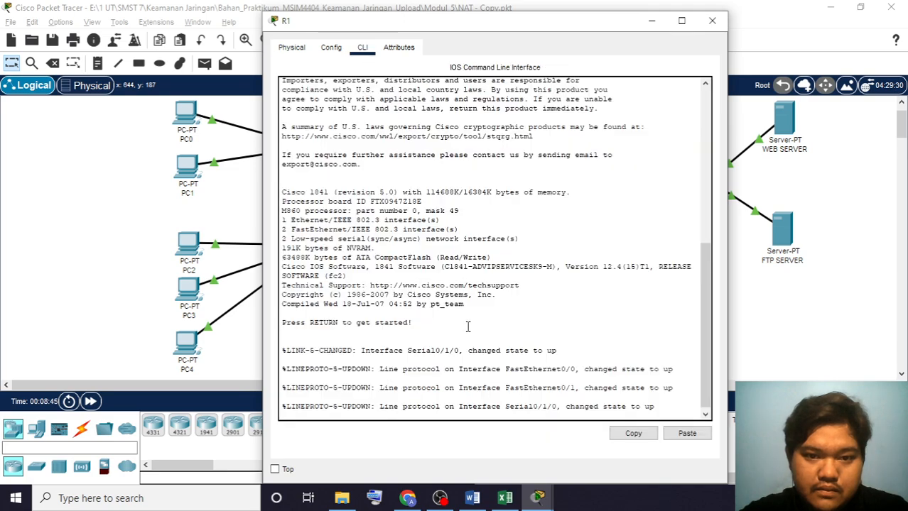
{"action": "key", "text": "Return"}
- Place R1's command line window beside the PDF guide so the R1 configuration commands can be read
{"action": "key", "text": "alt+Tab"}
{"action": "key", "text": "alt+Tab"}
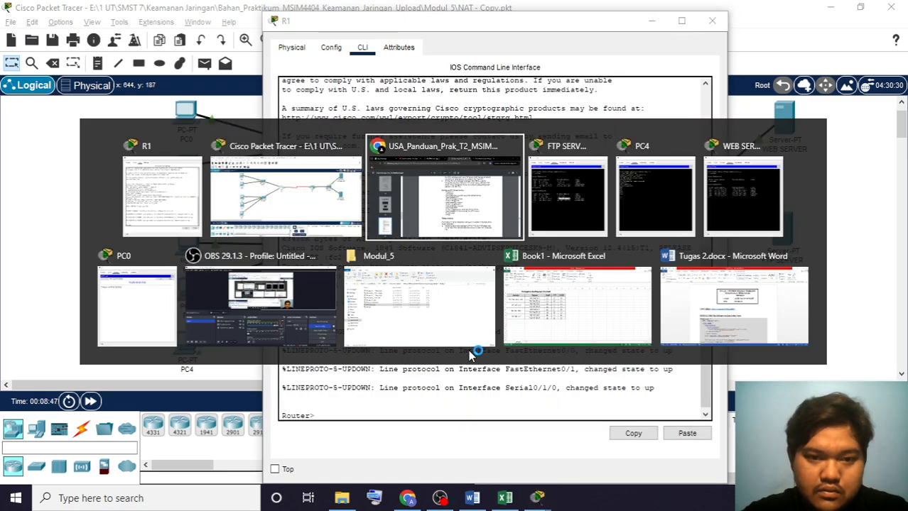
{"action": "key", "text": "alt+Tab"}
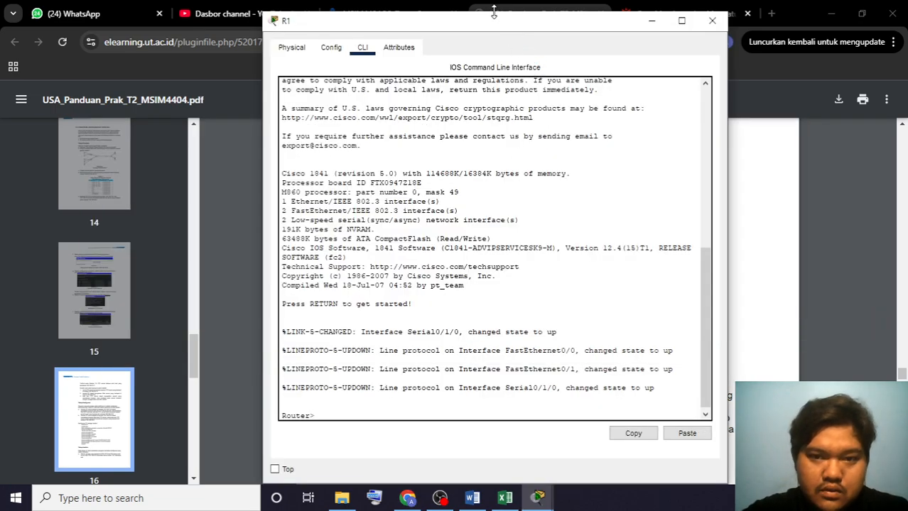
{"action": "left_click_drag", "start_coordinate": [495, 23], "coordinate": [230, 28]}
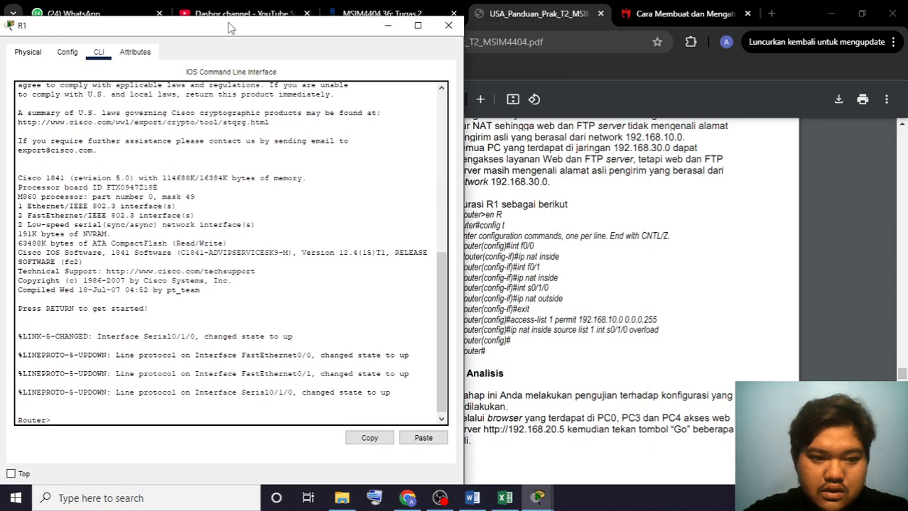
- Enter privileged mode on R1 with en, and enter global configuration mode with config t
{"action": "type", "text": "en R"}
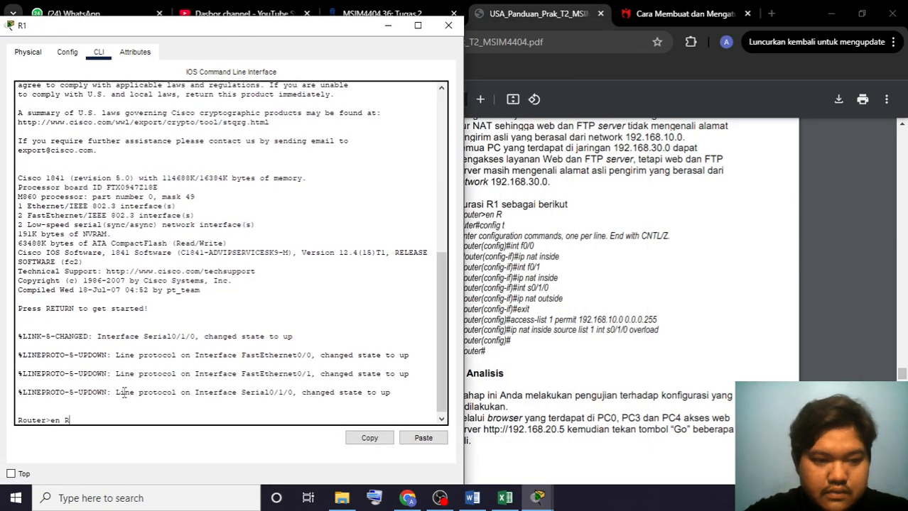
{"action": "key", "text": "Return"}
{"action": "key", "text": "Up"}
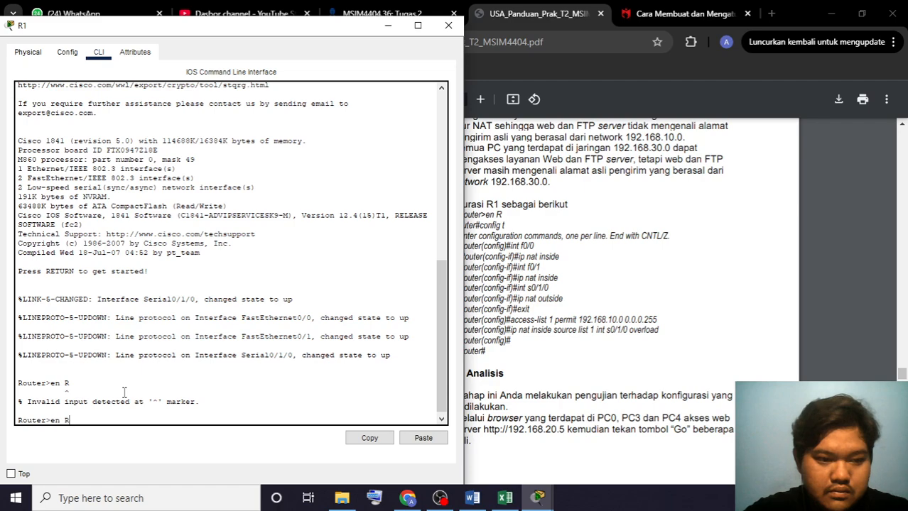
{"action": "key", "text": "BackSpace"}
{"action": "key", "text": "BackSpace"}
{"action": "key", "text": "Return"}
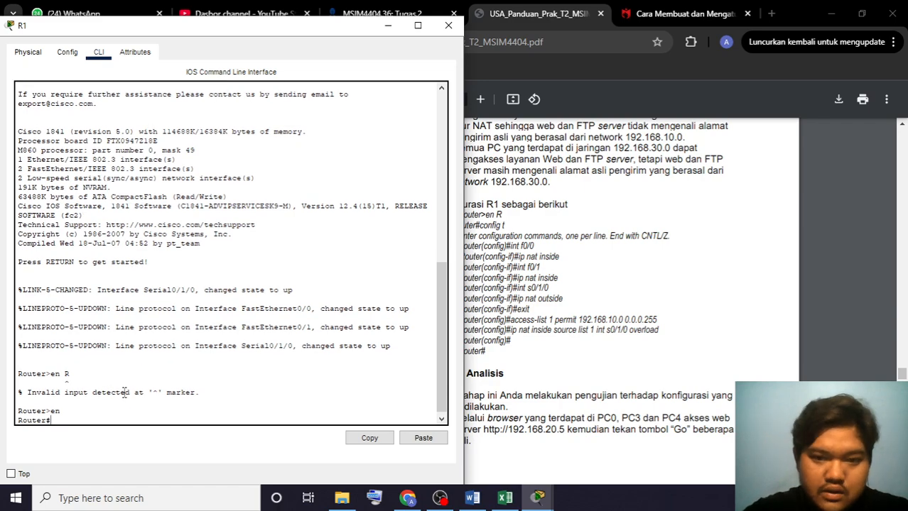
{"action": "type", "text": "config t"}
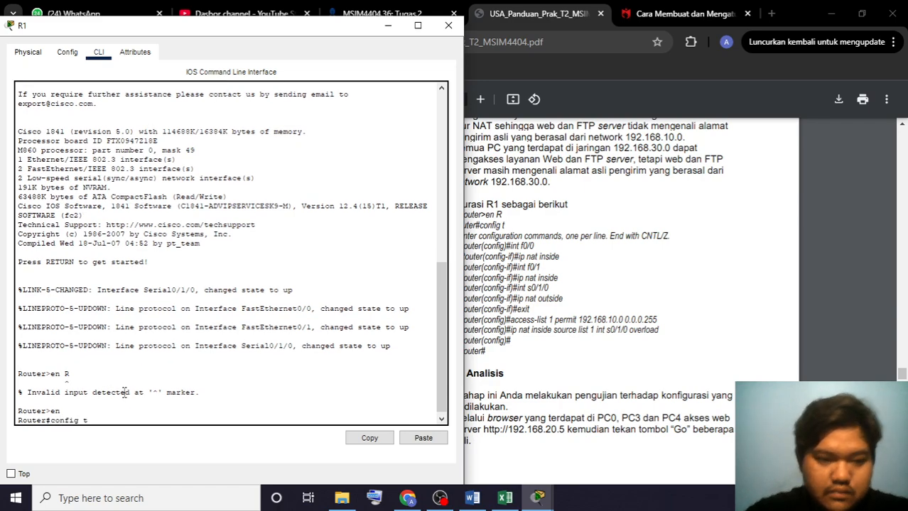
{"action": "key", "text": "Return"}
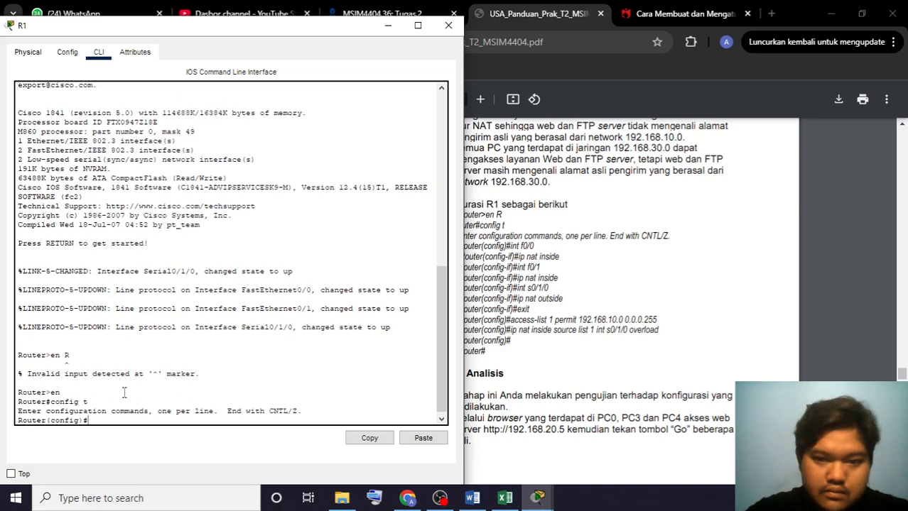
{"action": "type", "text": "i"}
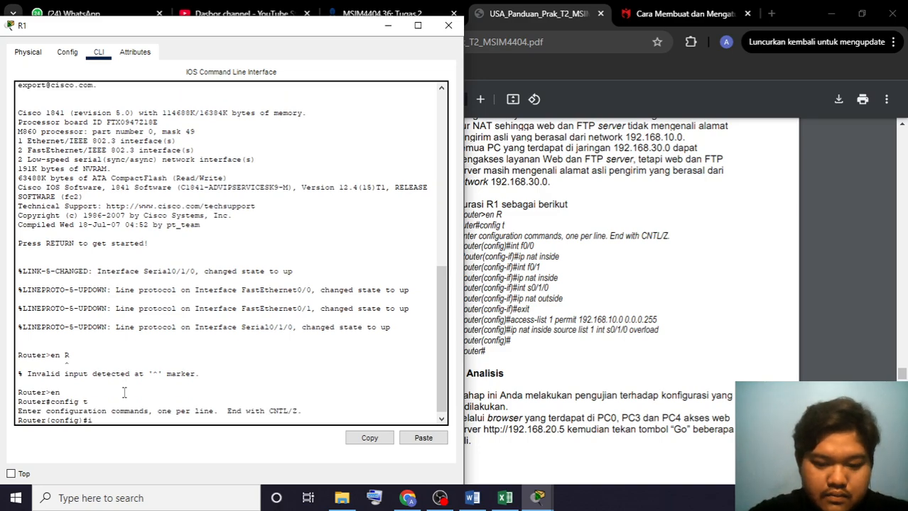
{"action": "type", "text": "nt"}
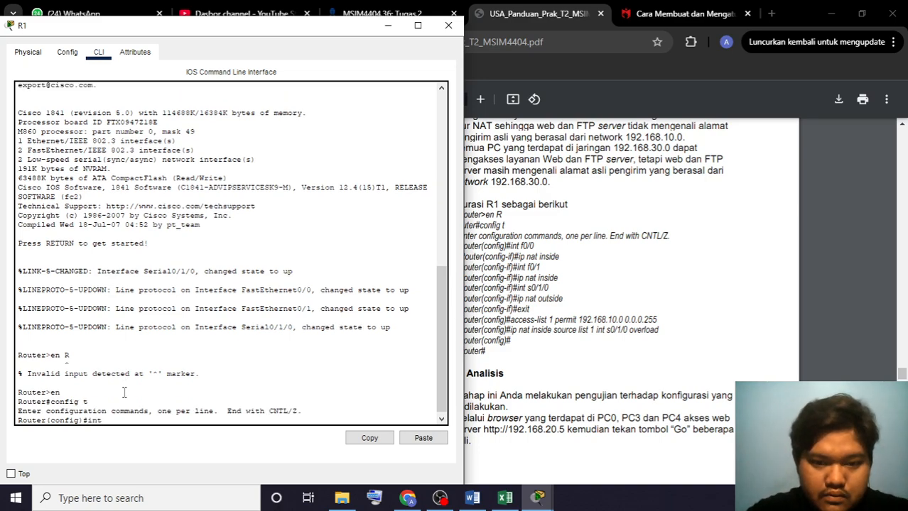
{"action": "key", "text": "BackSpace"}
{"action": "key", "text": "BackSpace"}
{"action": "key", "text": "BackSpace"}
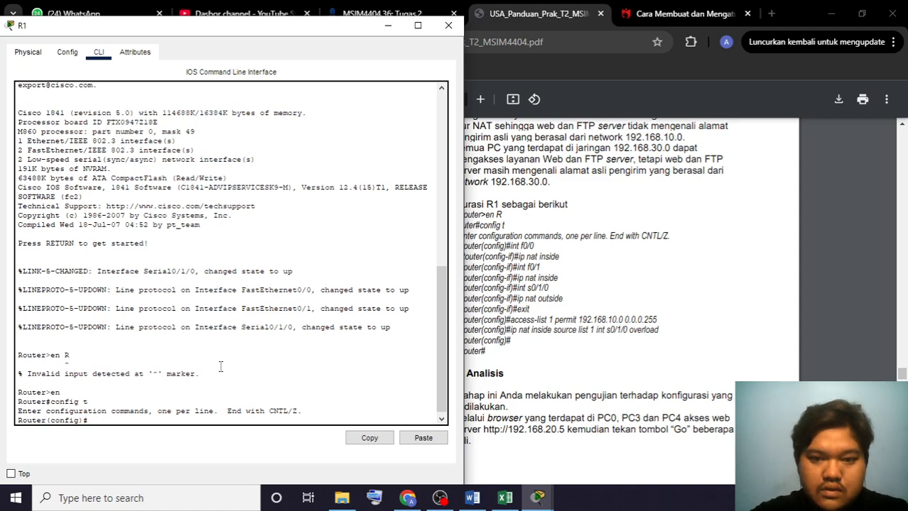
- Copy the command int f0/0 from the PDF guide and run it in R1's command line
{"action": "left_click", "coordinate": [511, 246]}
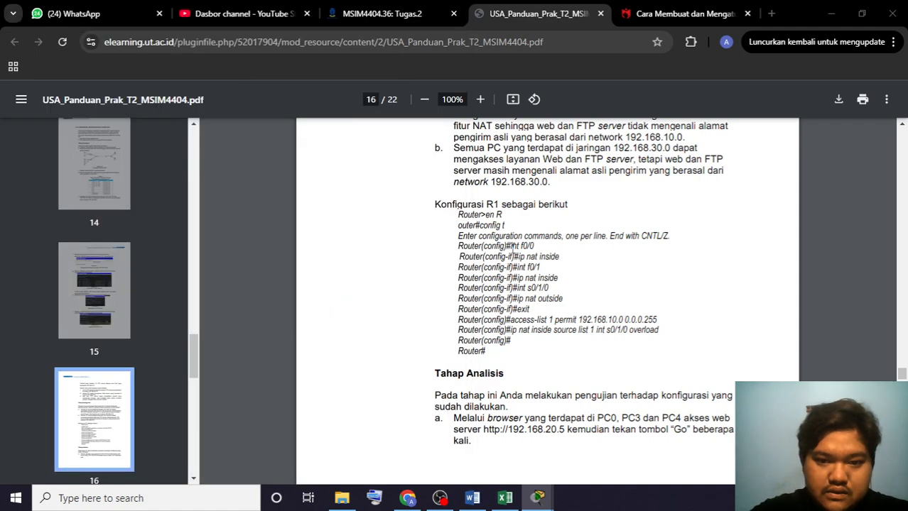
{"action": "left_click_drag", "start_coordinate": [510, 245], "coordinate": [535, 245]}
{"action": "key", "text": "ctrl+c"}
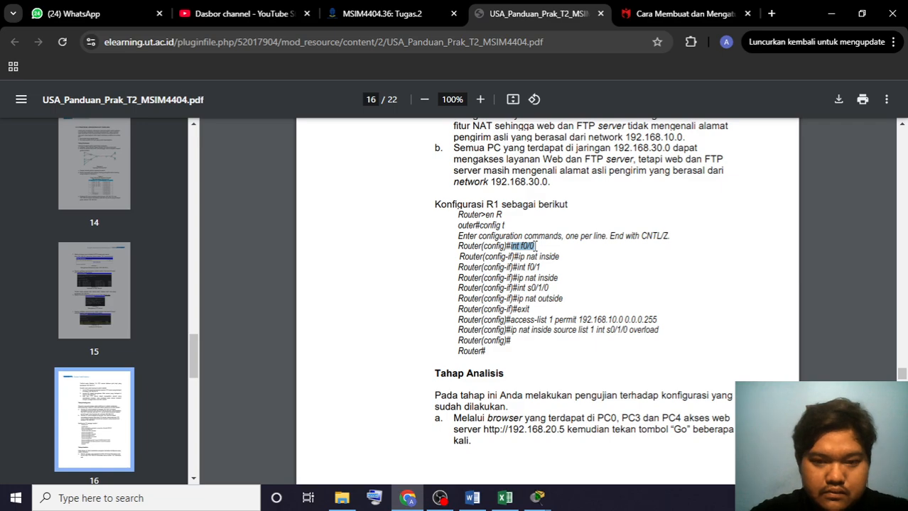
{"action": "left_click", "coordinate": [537, 498]}
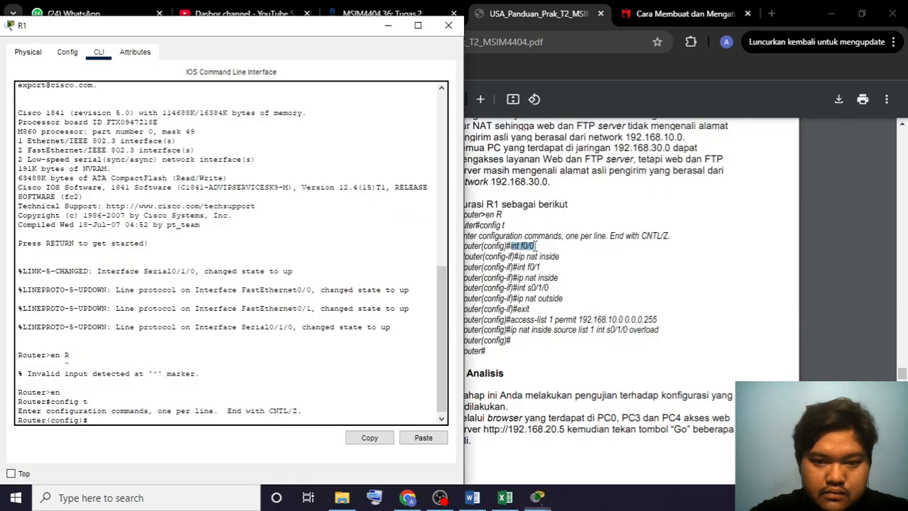
{"action": "left_click", "coordinate": [423, 438]}
{"action": "key", "text": "Return"}
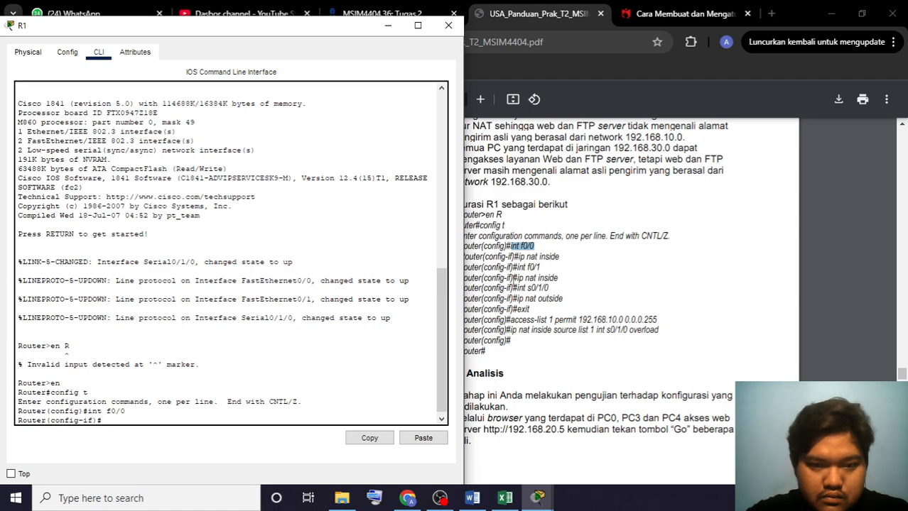
- Copy ip nat inside from the guide and run it on R1 for interface f0/0
{"action": "left_click", "coordinate": [518, 257]}
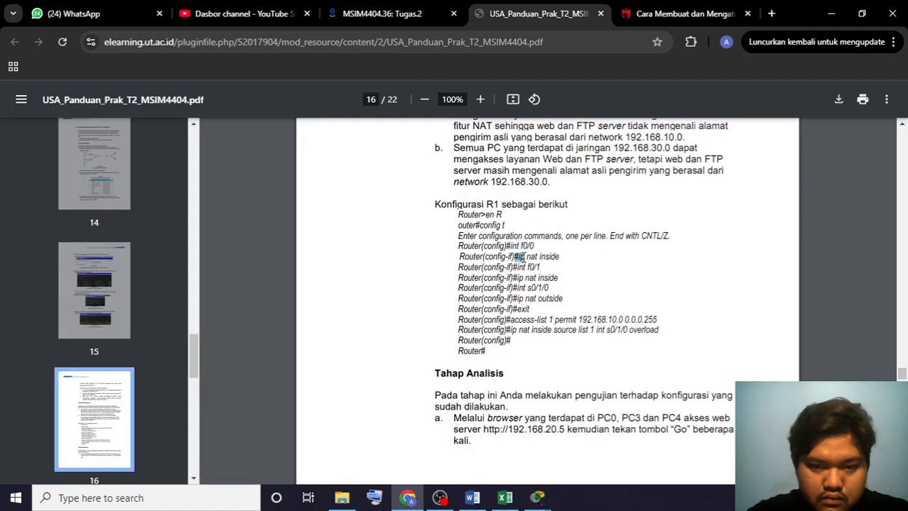
{"action": "left_click", "coordinate": [568, 254]}
{"action": "left_click_drag", "start_coordinate": [565, 254], "coordinate": [520, 260]}
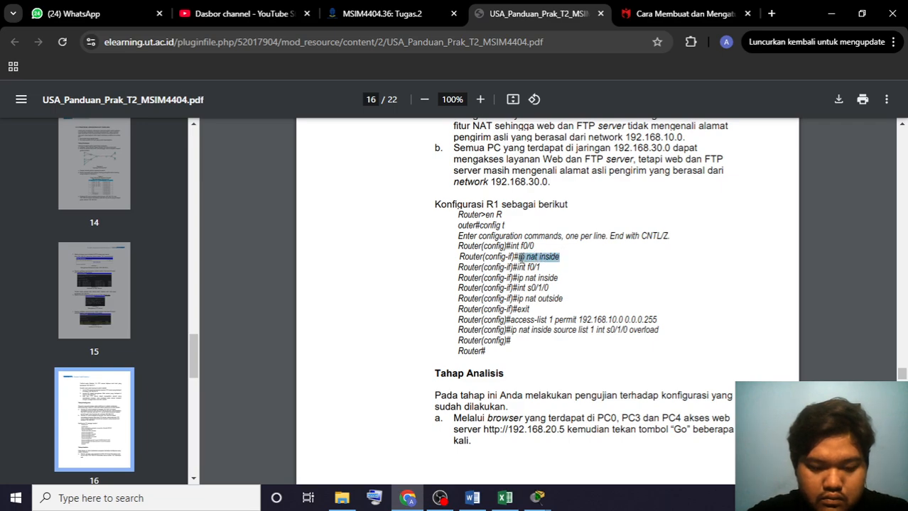
{"action": "key", "text": "ctrl+c"}
{"action": "key", "text": "alt+Tab"}
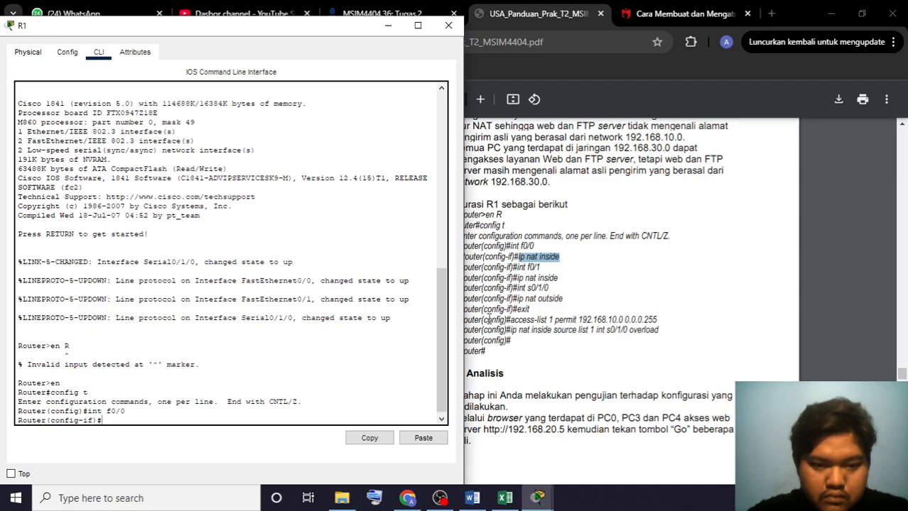
{"action": "left_click", "coordinate": [424, 439]}
{"action": "key", "text": "Return"}
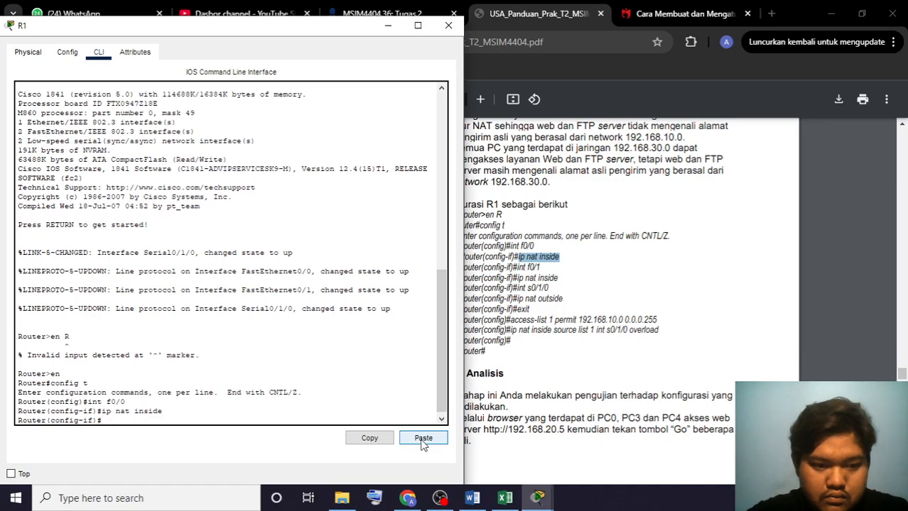
- Copy int f0/1 and ip nat inside from the PDF guide and run them on R1 to make f0/1 a NAT inside interface
{"action": "left_click_drag", "start_coordinate": [542, 268], "coordinate": [518, 267]}
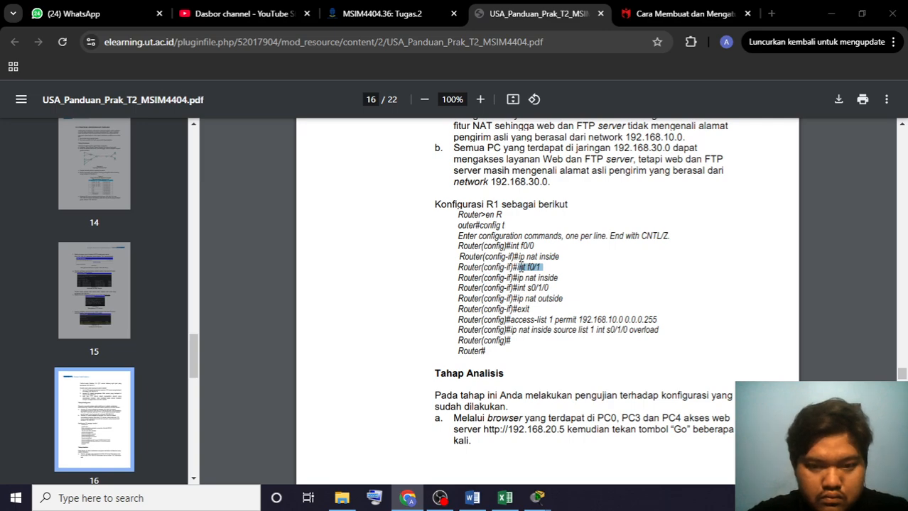
{"action": "key", "text": "alt+Tab"}
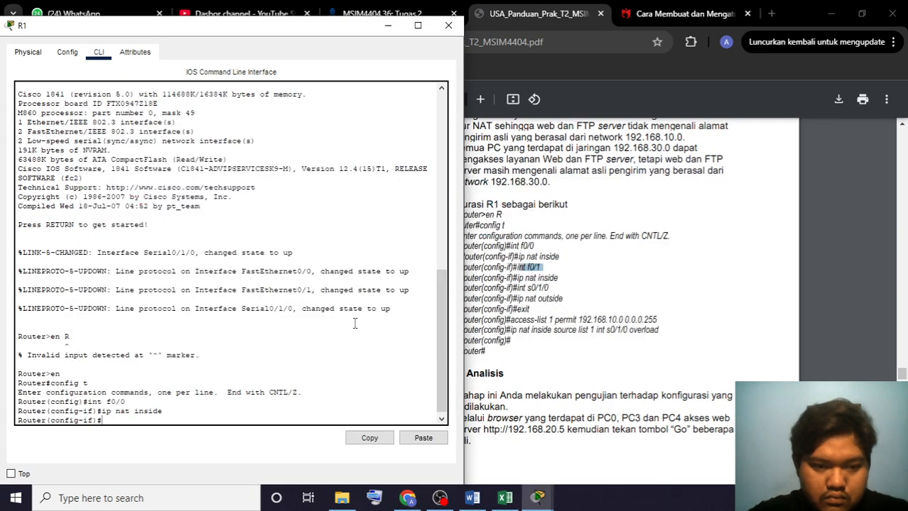
{"action": "left_click", "coordinate": [423, 438]}
{"action": "key", "text": "Return"}
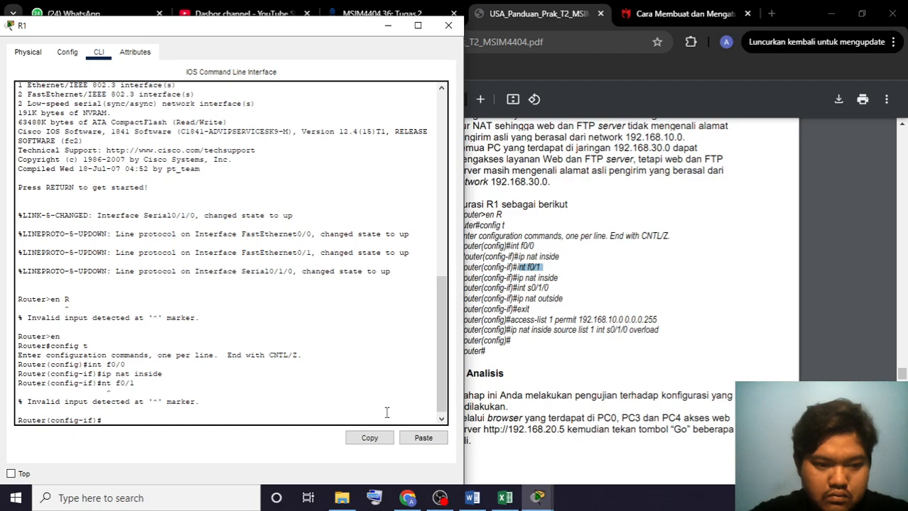
{"action": "key", "text": "Up"}
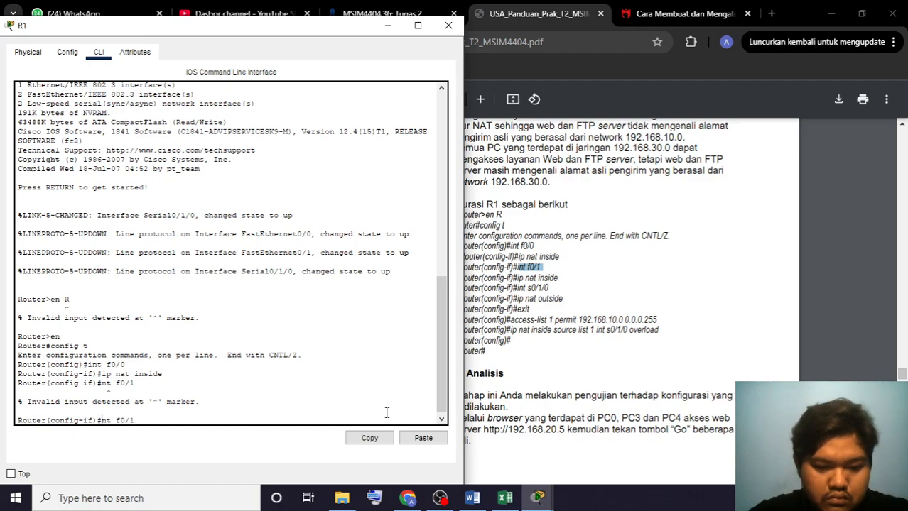
{"action": "type", "text": "i"}
{"action": "key", "text": "Return"}
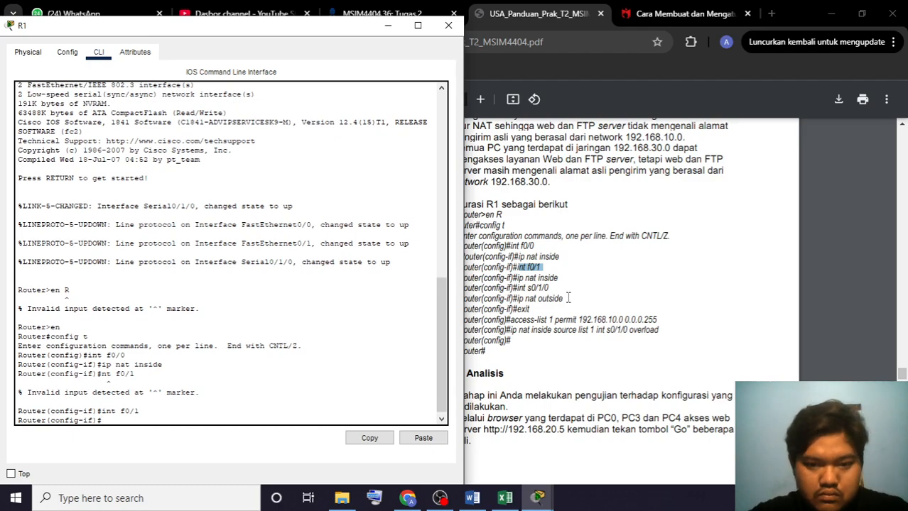
{"action": "left_click_drag", "start_coordinate": [560, 278], "coordinate": [519, 278]}
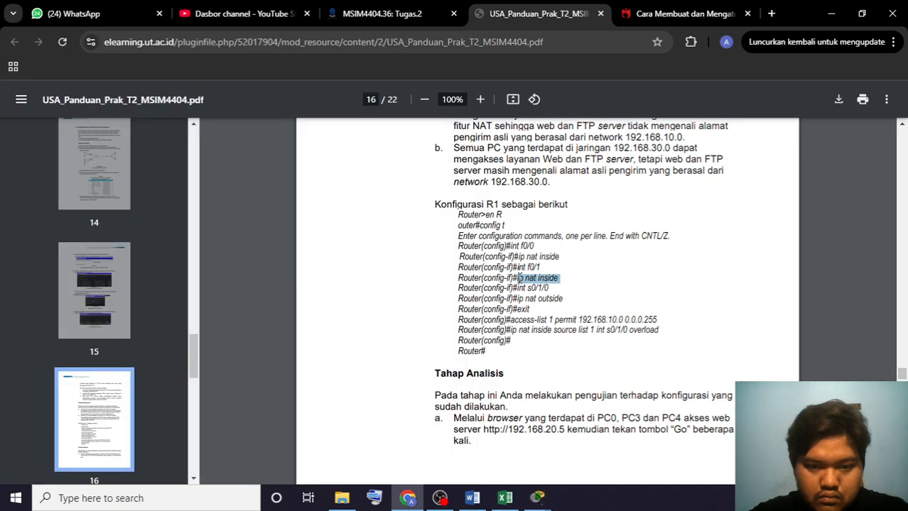
{"action": "left_click", "coordinate": [538, 498]}
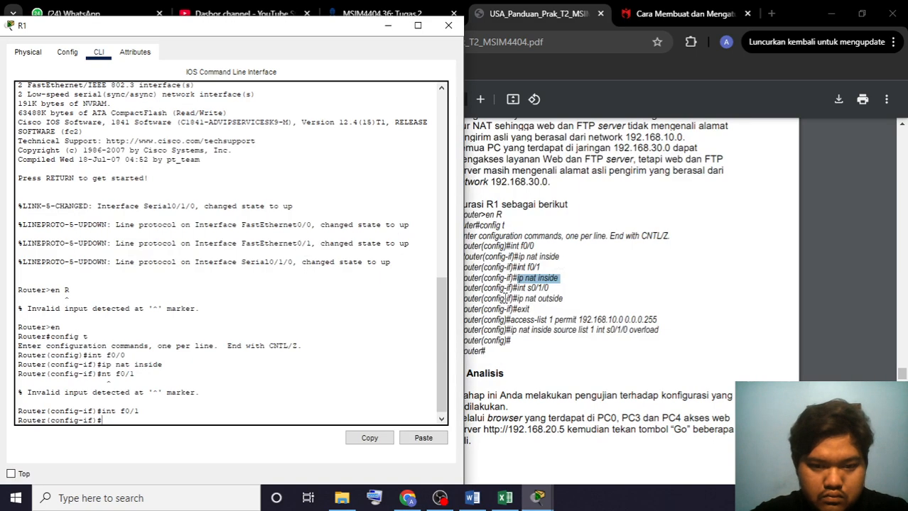
{"action": "left_click", "coordinate": [424, 439]}
{"action": "key", "text": "Return"}
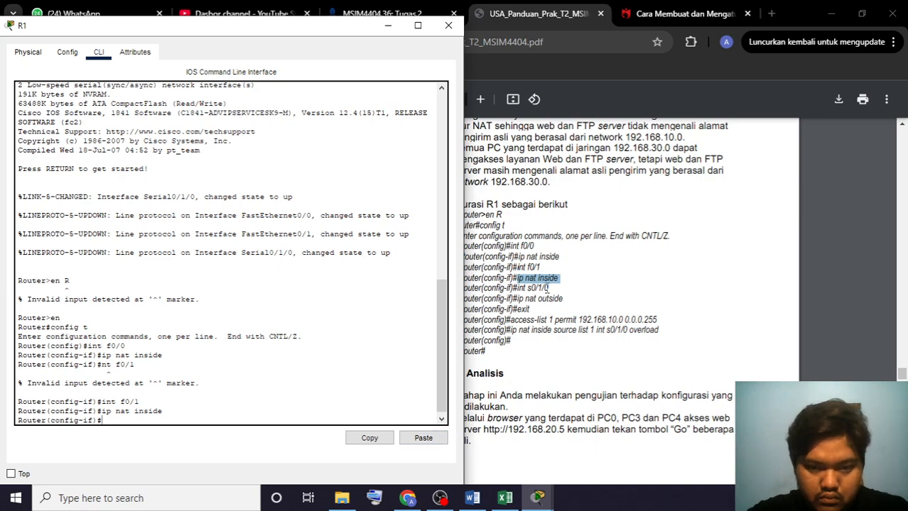
- Copy int s0/1/0 and ip nat outside from the guide and run them on R1 to make s0/1/0 the NAT outside interface
{"action": "left_click_drag", "start_coordinate": [549, 287], "coordinate": [519, 289]}
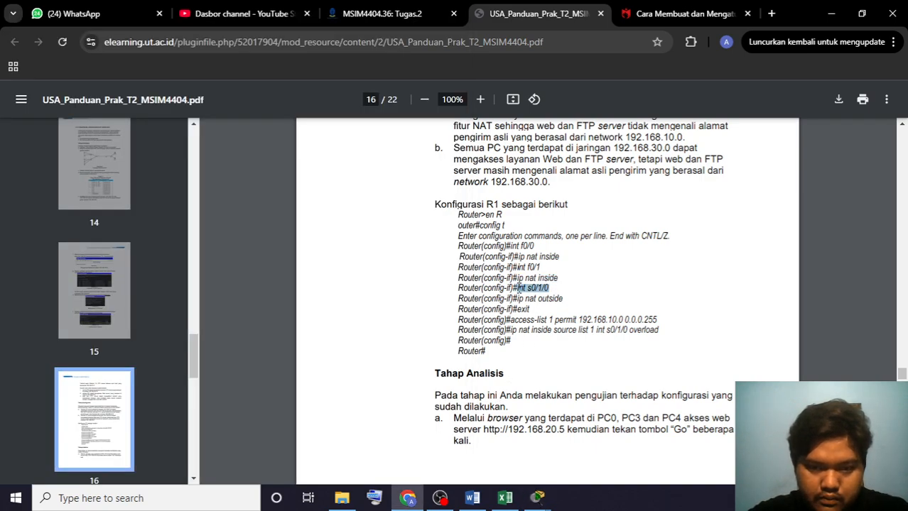
{"action": "key", "text": "alt+Tab"}
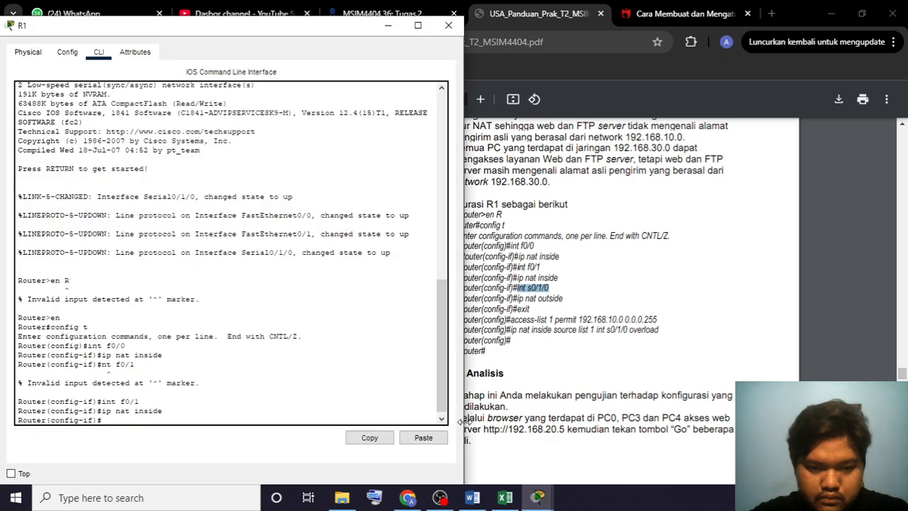
{"action": "left_click", "coordinate": [445, 440]}
{"action": "key", "text": "Return"}
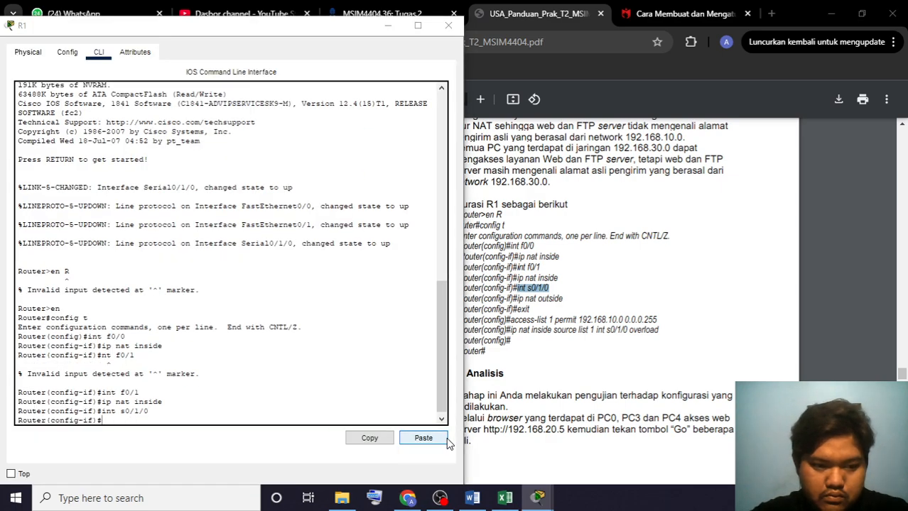
{"action": "key", "text": "alt+Tab"}
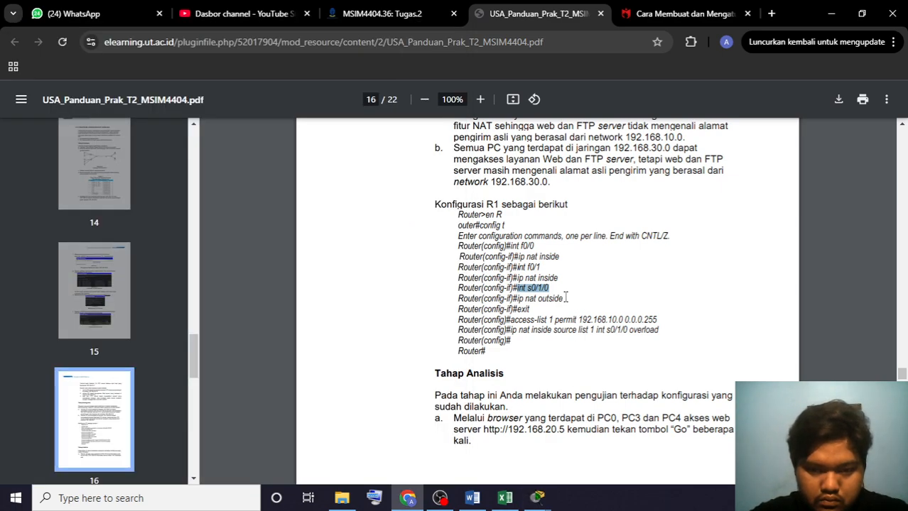
{"action": "left_click_drag", "start_coordinate": [565, 299], "coordinate": [518, 299]}
{"action": "key", "text": "ctrl+c"}
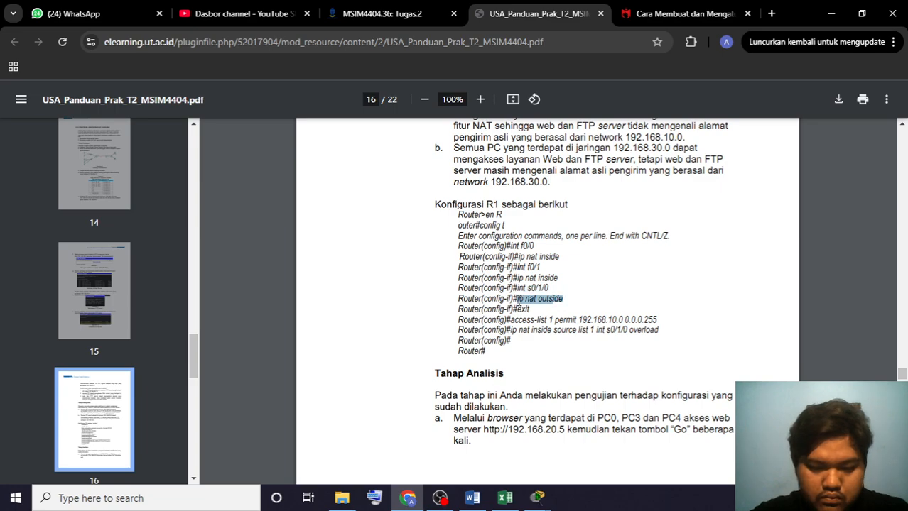
{"action": "key", "text": "alt+Tab"}
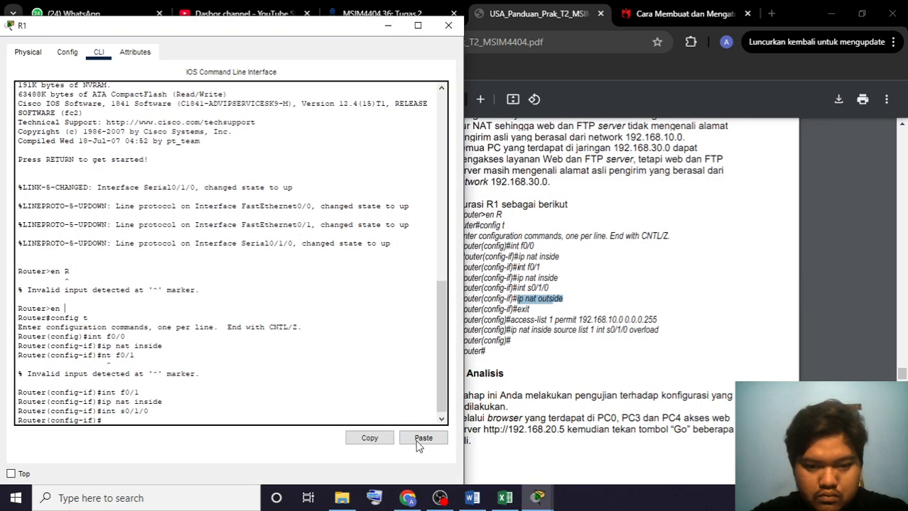
{"action": "left_click", "coordinate": [420, 438]}
{"action": "key", "text": "Return"}
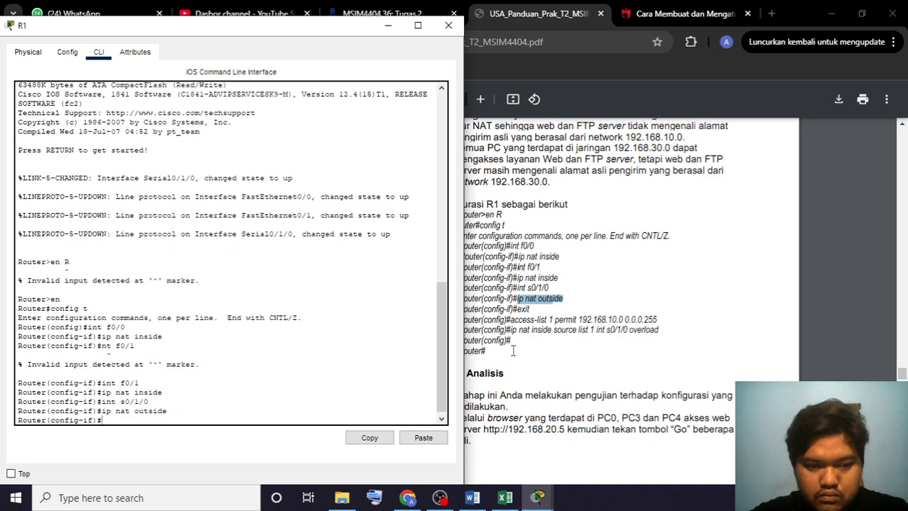
- Copy exit from the guide and run it on R1 to return to global configuration mode
{"action": "left_click", "coordinate": [533, 311]}
{"action": "double_click", "coordinate": [524, 310]}
{"action": "key", "text": "ctrl+c"}
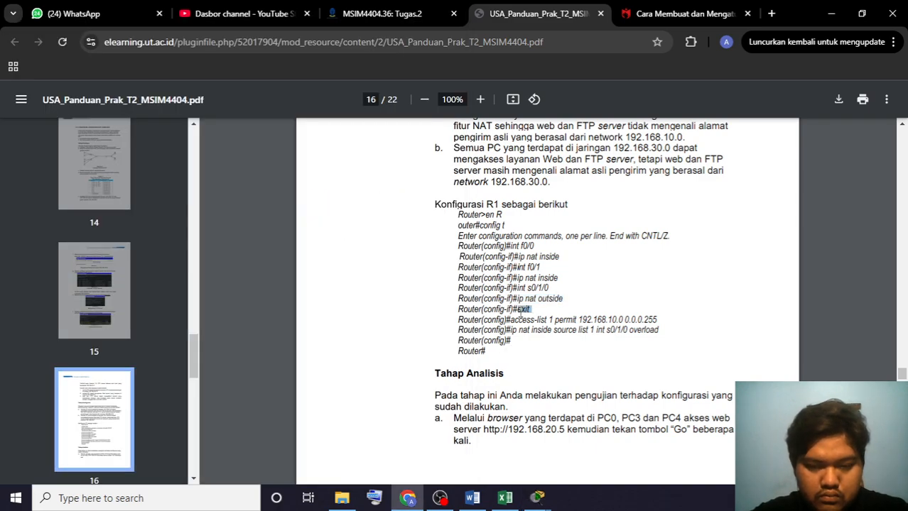
{"action": "key", "text": "alt+Tab"}
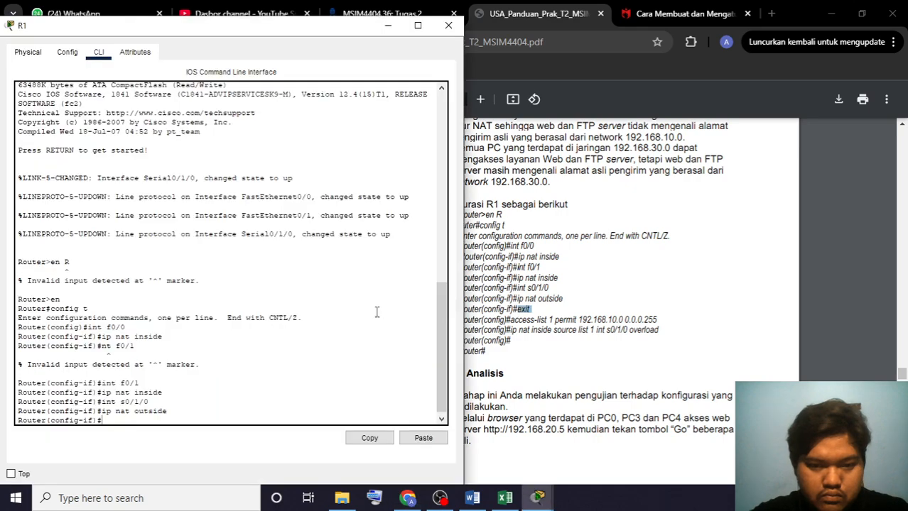
{"action": "left_click", "coordinate": [424, 438]}
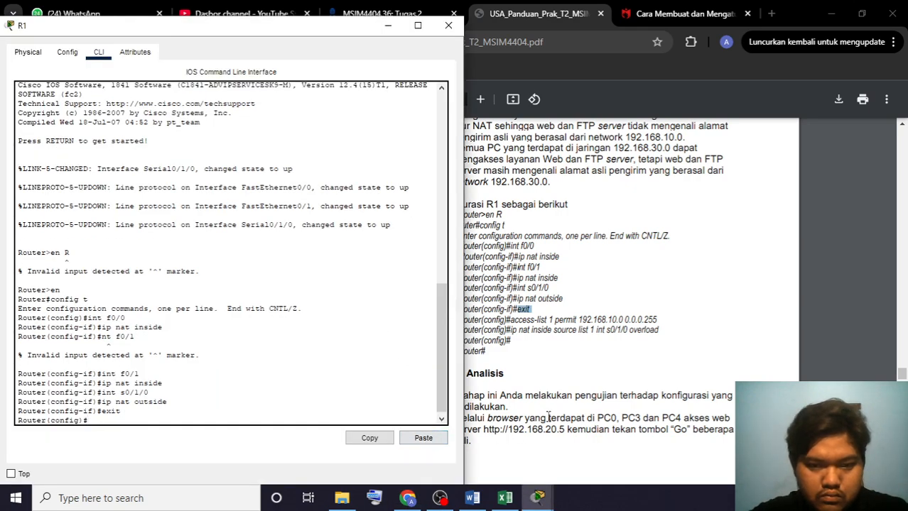
- Copy access-list 1 permit 192.168.10.0 0.0.0.255 from the guide and run it on R1
{"action": "left_click_drag", "start_coordinate": [511, 320], "coordinate": [662, 317]}
{"action": "key", "text": "ctrl+c"}
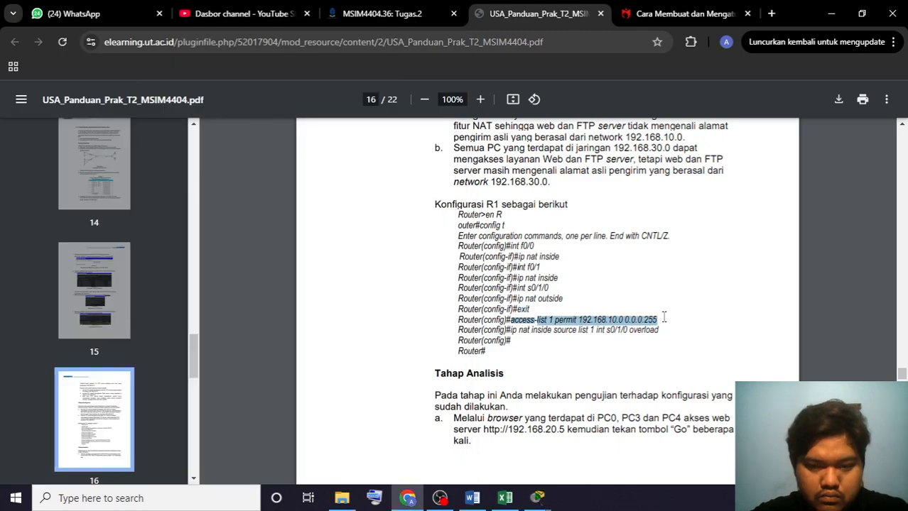
{"action": "key", "text": "alt+Tab"}
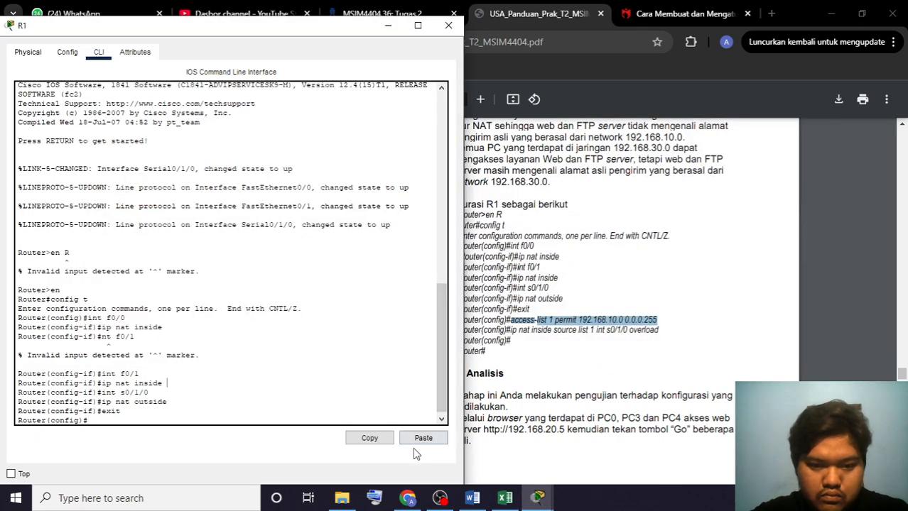
{"action": "left_click", "coordinate": [422, 441]}
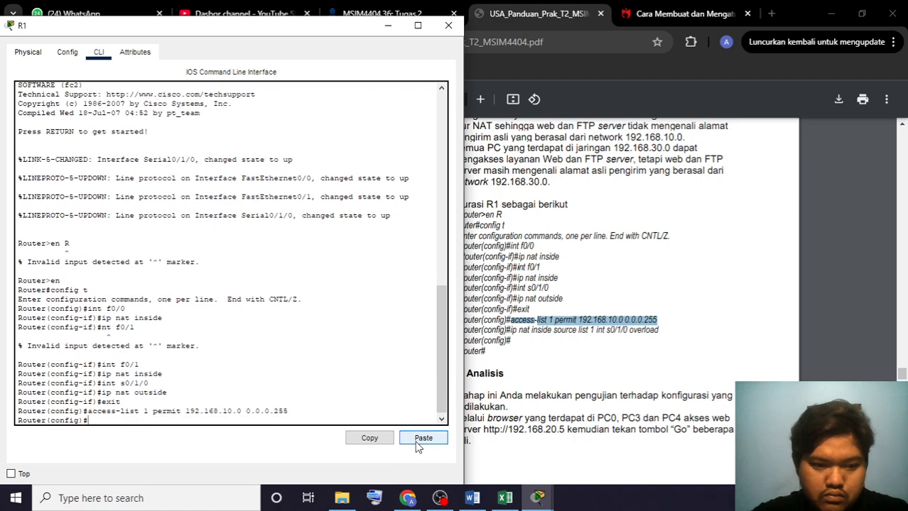
- Copy ip nat inside source list 1 int s0/1/0 overload from the guide and run it on R1
{"action": "left_click", "coordinate": [530, 341]}
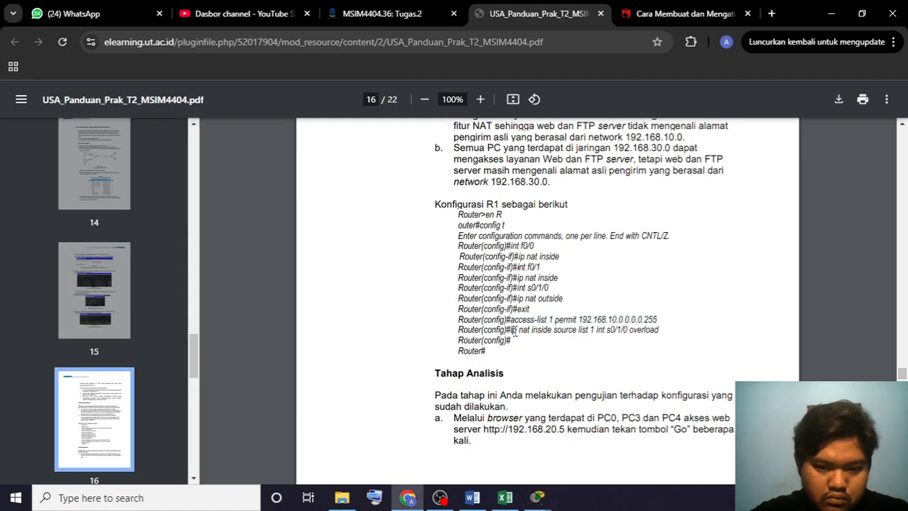
{"action": "left_click_drag", "start_coordinate": [510, 330], "coordinate": [665, 331]}
{"action": "key", "text": "ctrl+c"}
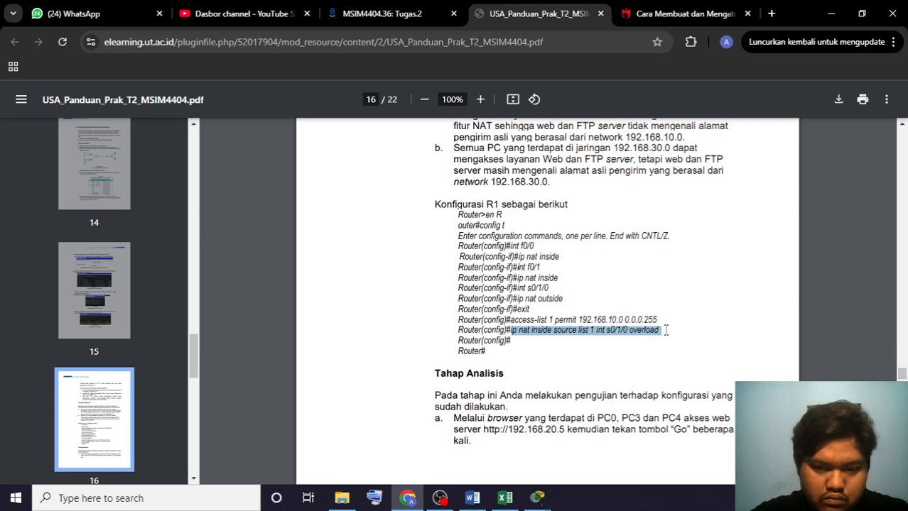
{"action": "key", "text": "alt+Tab"}
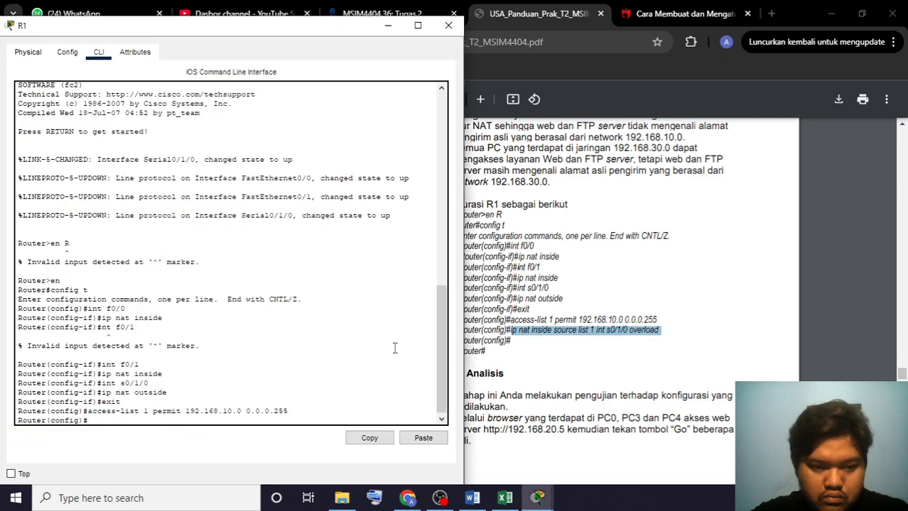
{"action": "left_click", "coordinate": [425, 441]}
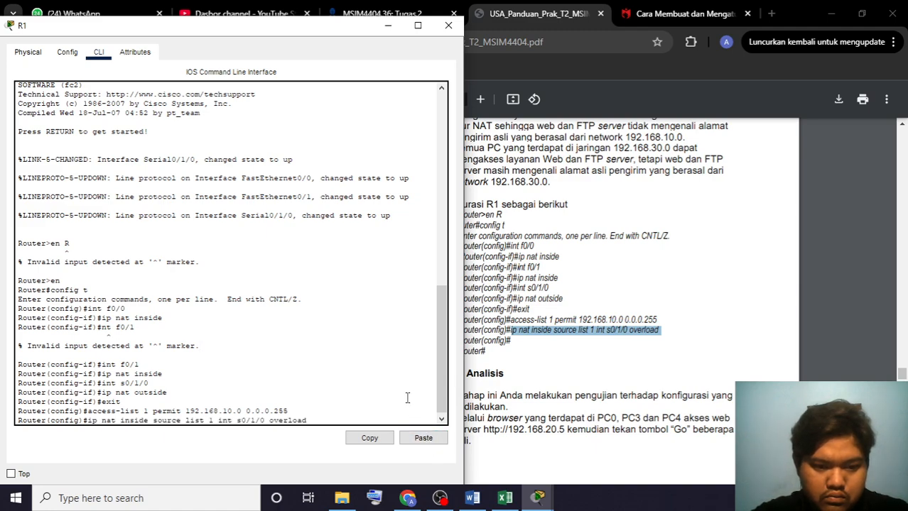
{"action": "key", "text": "Return"}
{"action": "key", "text": "Return"}
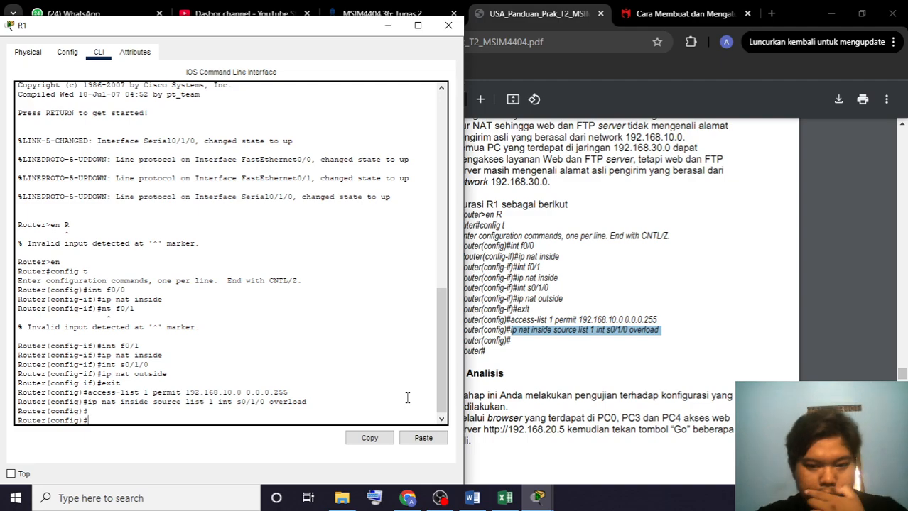
- Read the guide's analysis stage on testing web access, running netstat on the web server and checking NAT translations on R1
{"action": "left_click", "coordinate": [583, 363]}
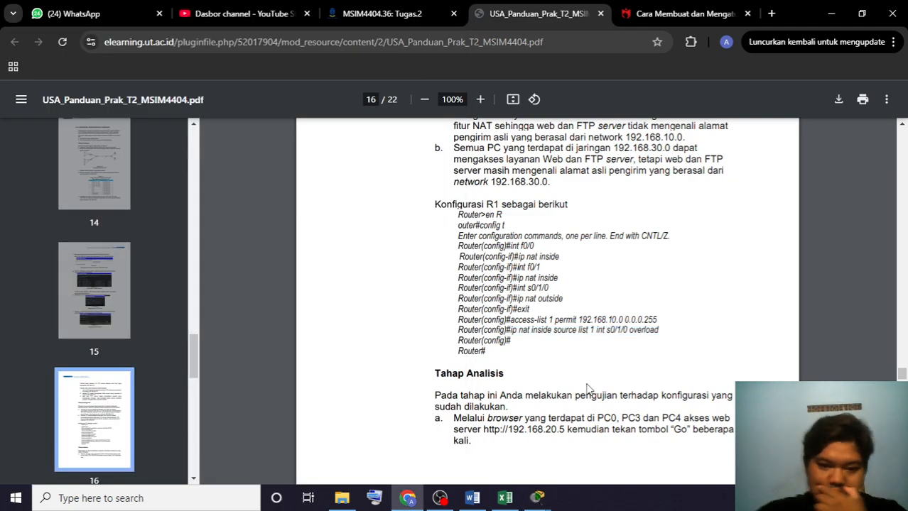
{"action": "scroll", "coordinate": [586, 388], "scroll_direction": "down", "scroll_amount": 5}
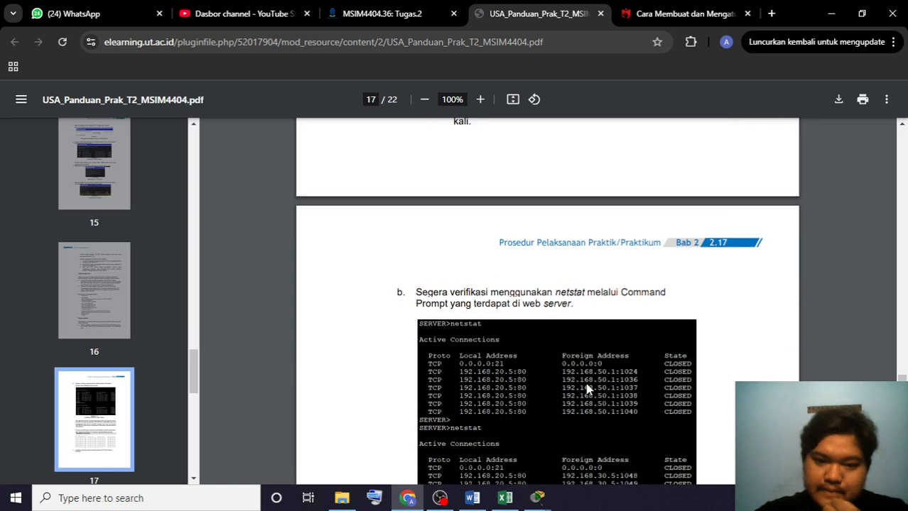
{"action": "scroll", "coordinate": [586, 388], "scroll_direction": "up", "scroll_amount": 1}
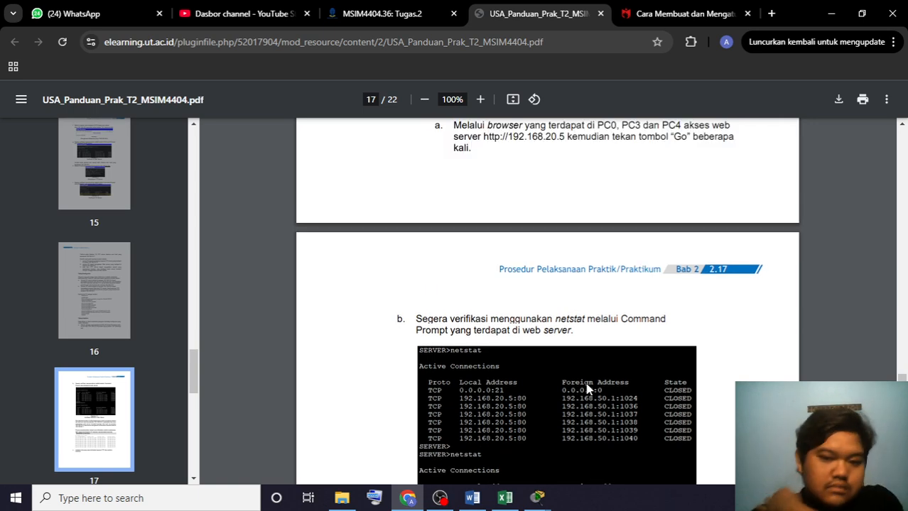
{"action": "scroll", "coordinate": [587, 388], "scroll_direction": "up", "scroll_amount": 2}
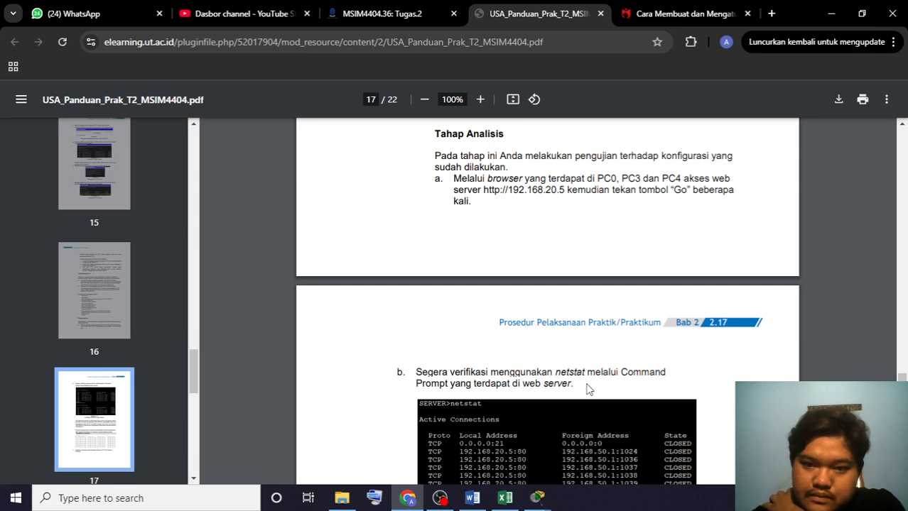
{"action": "scroll", "coordinate": [586, 389], "scroll_direction": "down", "scroll_amount": 5}
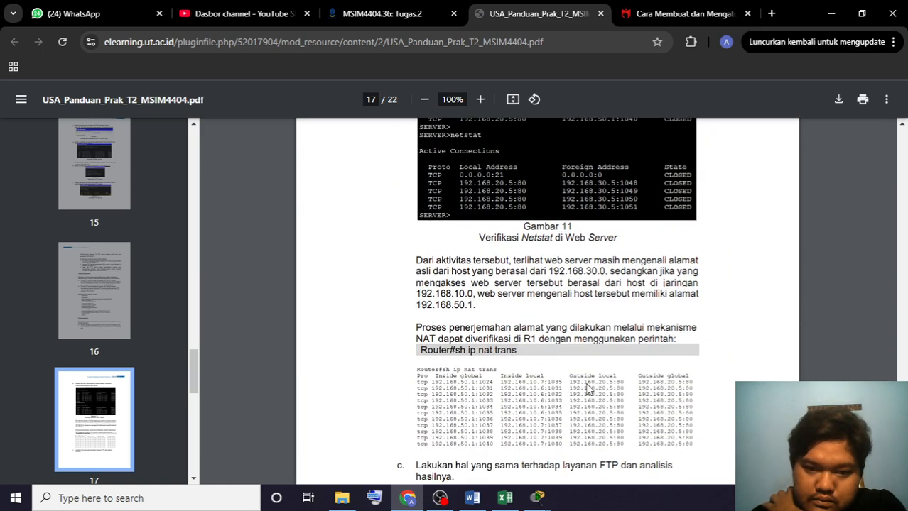
{"action": "scroll", "coordinate": [587, 388], "scroll_direction": "up", "scroll_amount": 4}
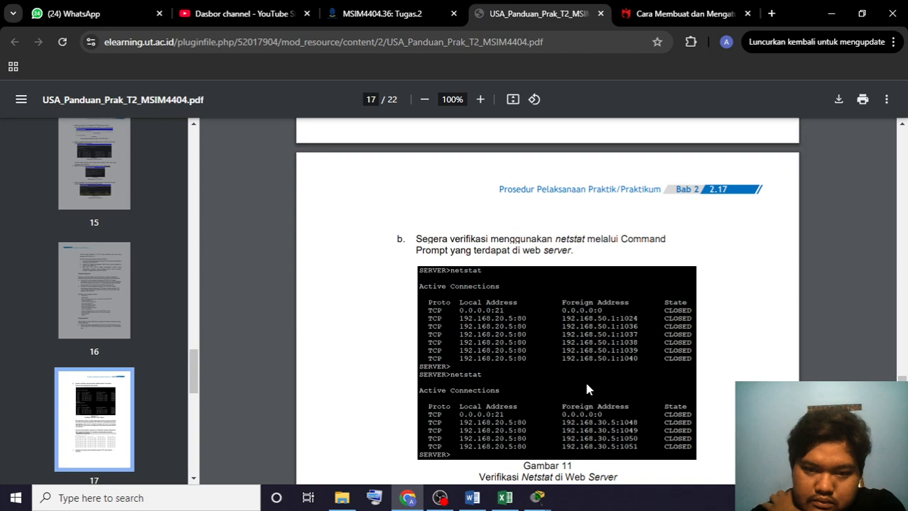
{"action": "scroll", "coordinate": [586, 389], "scroll_direction": "down", "scroll_amount": 2}
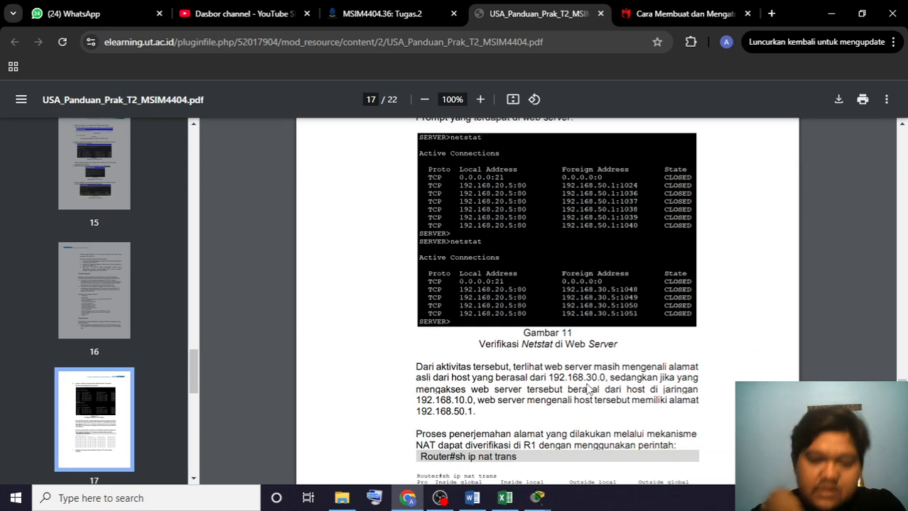
- Switch from the guide to Packet Tracer and bring up PC0's list of desktop applications
{"action": "key", "text": "alt+Tab"}
{"action": "key", "text": "Tab"}
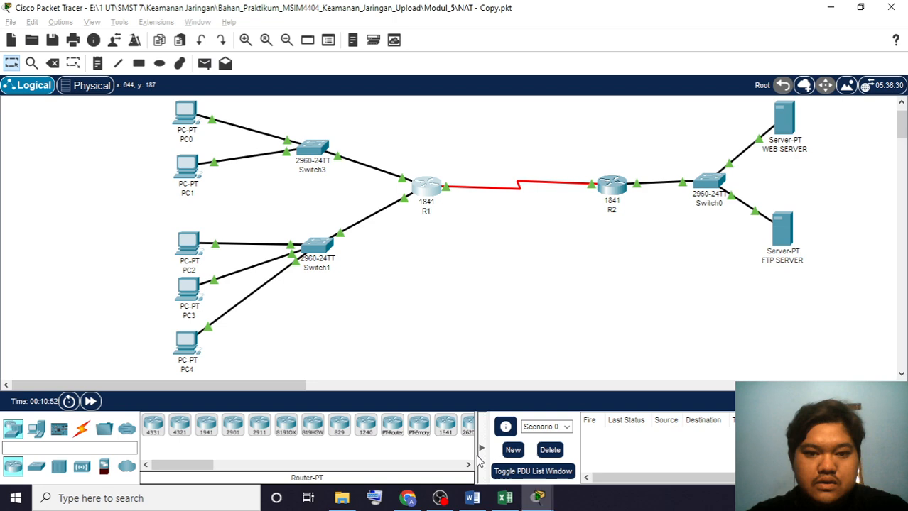
{"action": "key", "text": "alt+Tab"}
{"action": "key", "text": "Tab"}
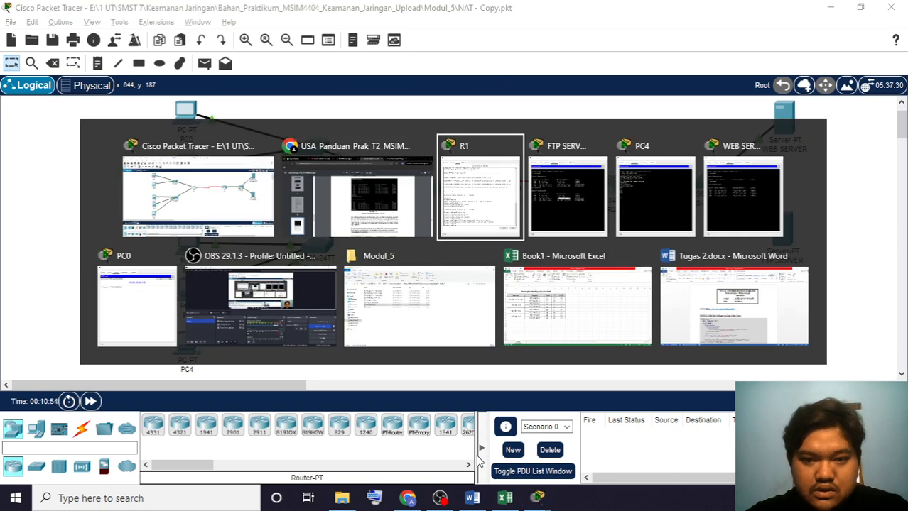
{"action": "key", "text": "Tab"}
{"action": "key", "text": "Tab"}
{"action": "key", "text": "Tab"}
{"action": "key", "text": "Tab"}
{"action": "key", "text": "Tab"}
{"action": "key", "text": "Tab"}
{"action": "key", "text": "Tab"}
{"action": "key", "text": "Tab"}
{"action": "key", "text": "Tab"}
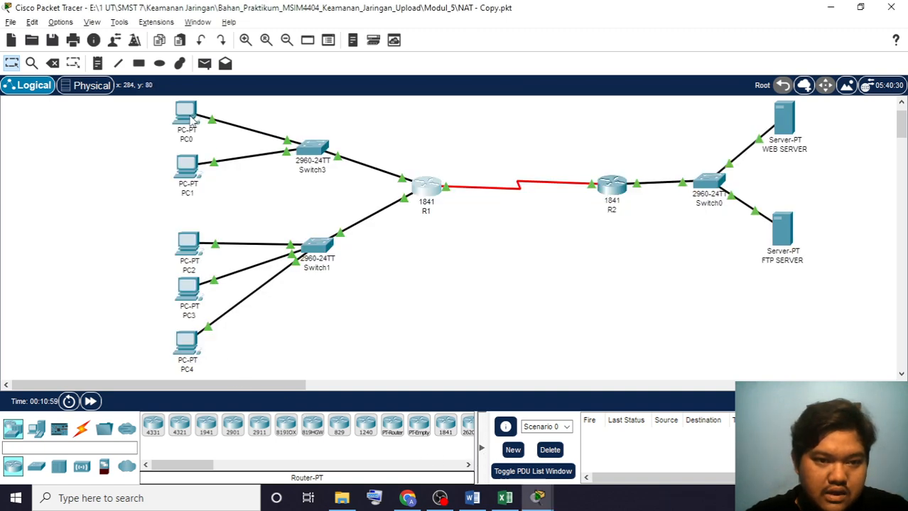
{"action": "mouse_move", "coordinate": [183, 116]}
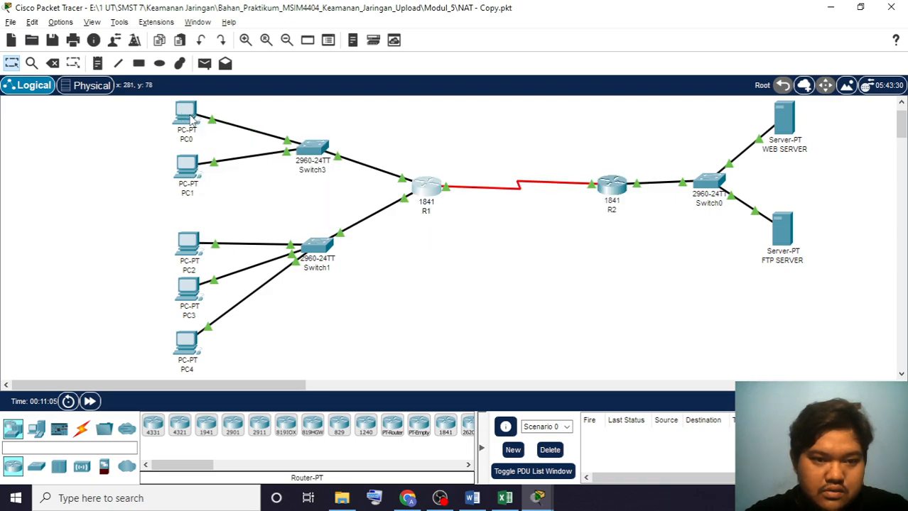
{"action": "key", "text": "alt+Tab"}
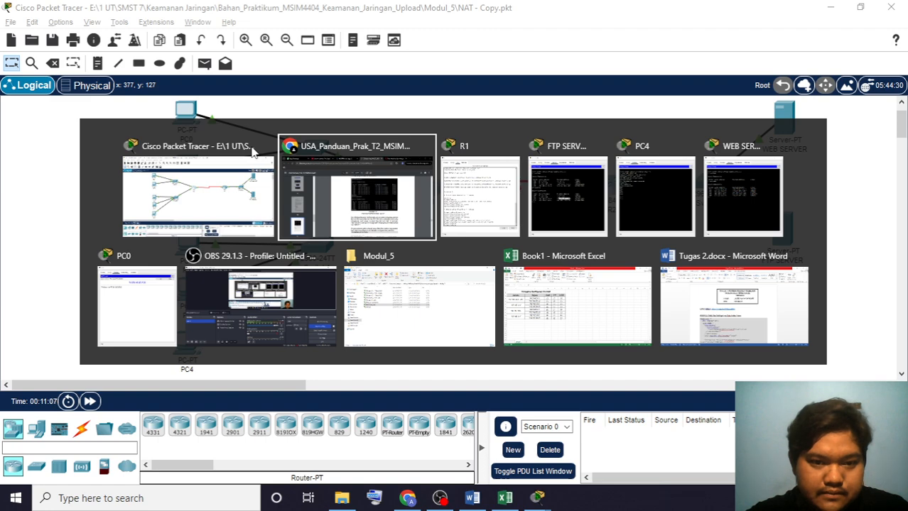
{"action": "key", "text": "Tab"}
{"action": "key", "text": "Tab"}
{"action": "key", "text": "Tab"}
{"action": "key", "text": "Tab"}
{"action": "key", "text": "Tab"}
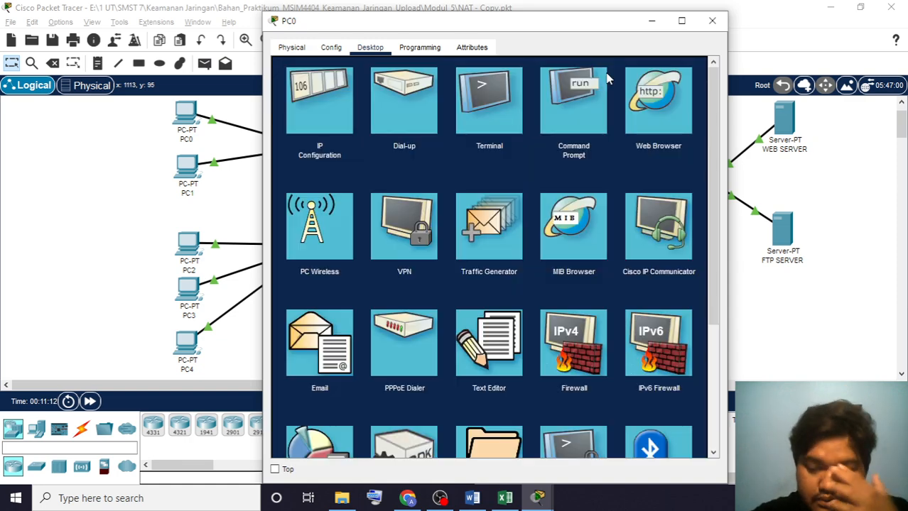
- Load the page at 192.168.20.5 in PC0's Web Browser and reload it
{"action": "left_click", "coordinate": [657, 88]}
{"action": "type", "text": "192"}
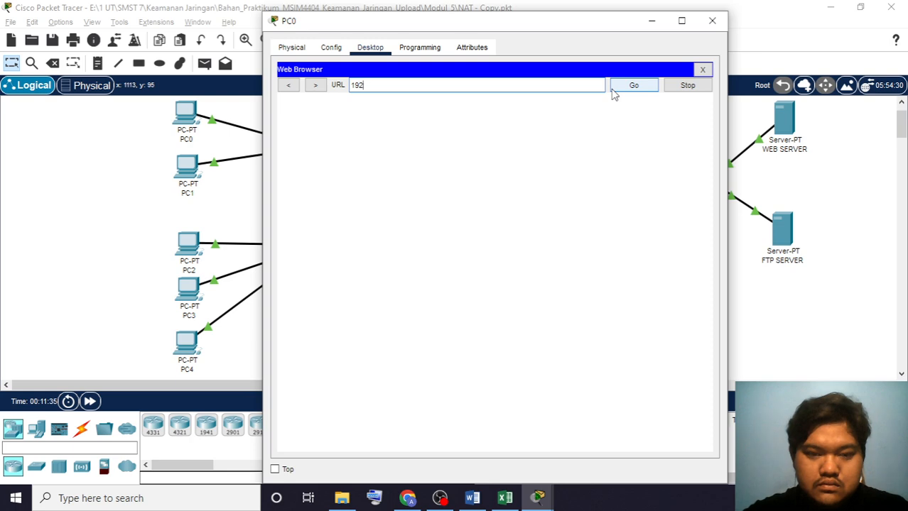
{"action": "type", "text": ".168"}
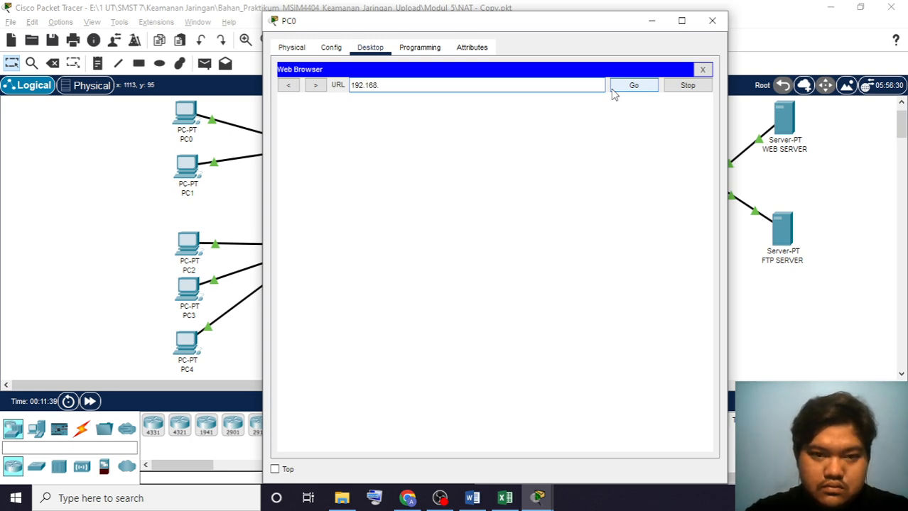
{"action": "type", "text": ".20.5"}
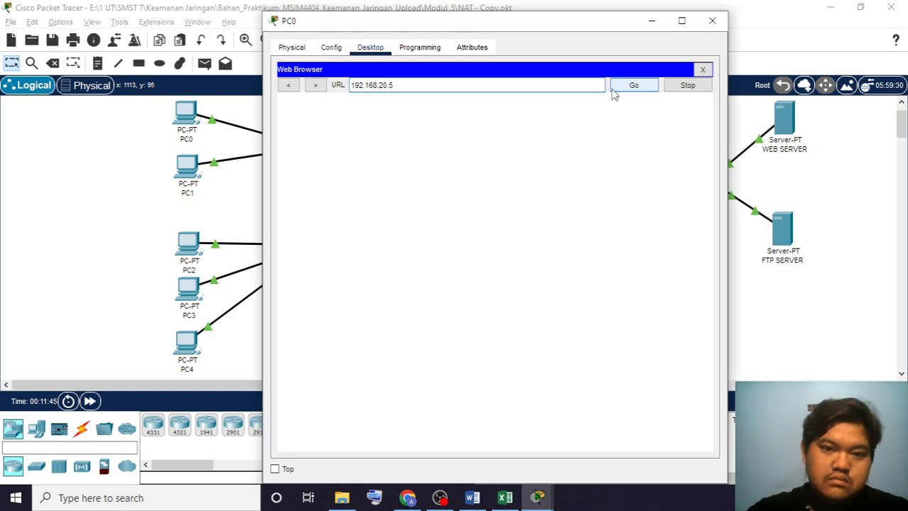
{"action": "left_click", "coordinate": [612, 88]}
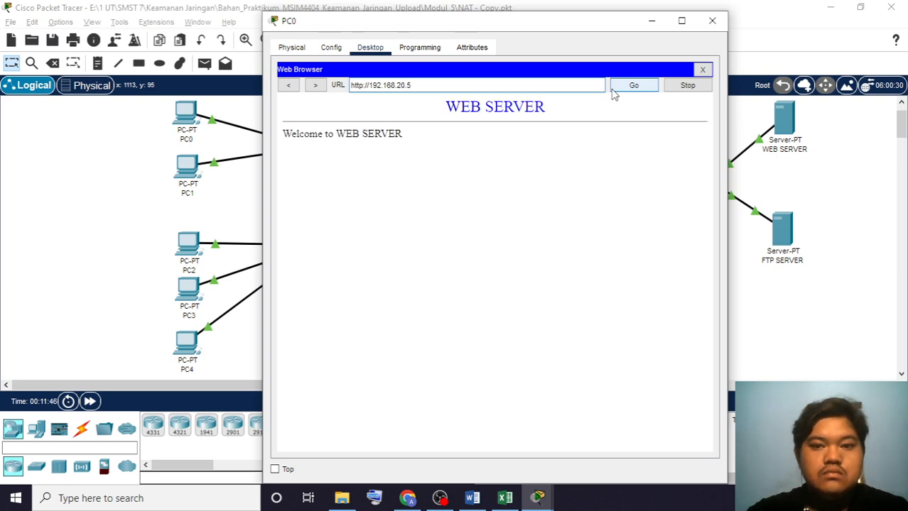
{"action": "left_click", "coordinate": [617, 90]}
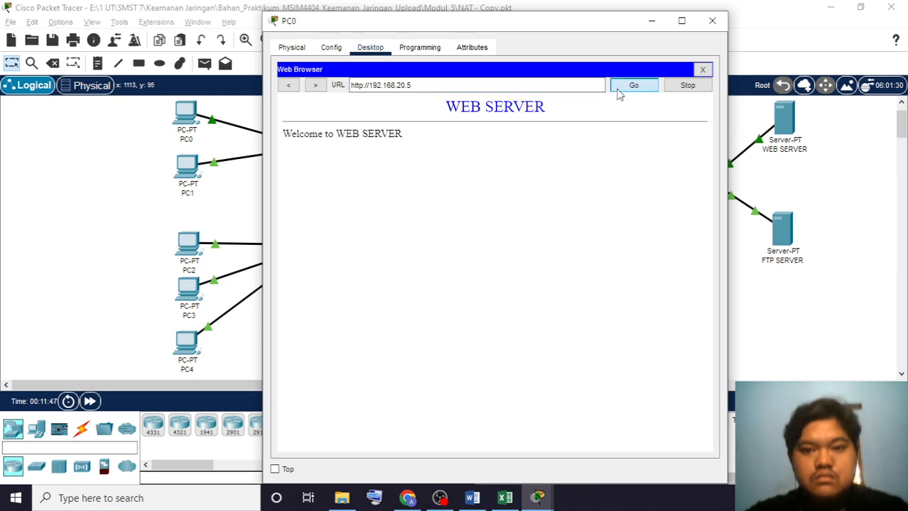
- Run netstat again in WEB SERVER's Command Prompt and examine the foreign addresses of PC0's connections
{"action": "key", "text": "alt+Tab"}
{"action": "key", "text": "alt+Tab"}
{"action": "key", "text": "alt+Tab"}
{"action": "key", "text": "alt+Tab"}
{"action": "key", "text": "alt+Tab"}
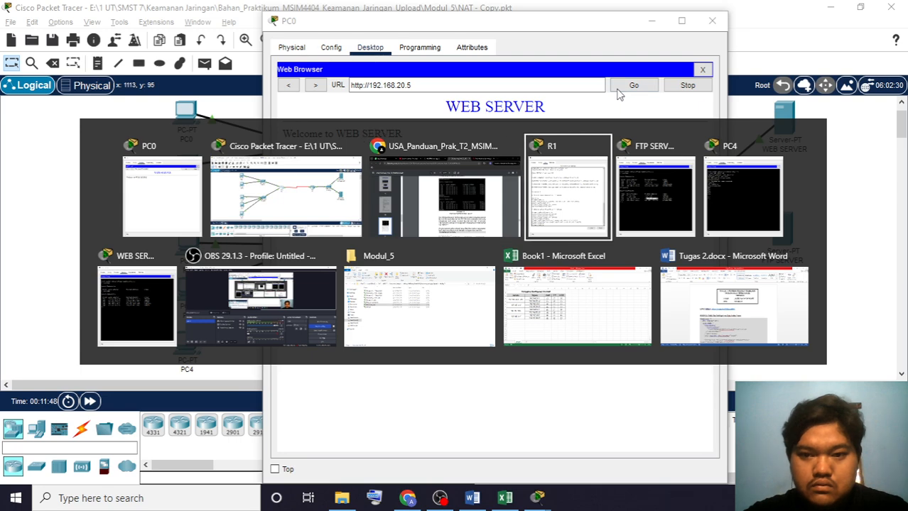
{"action": "key", "text": "alt+Tab"}
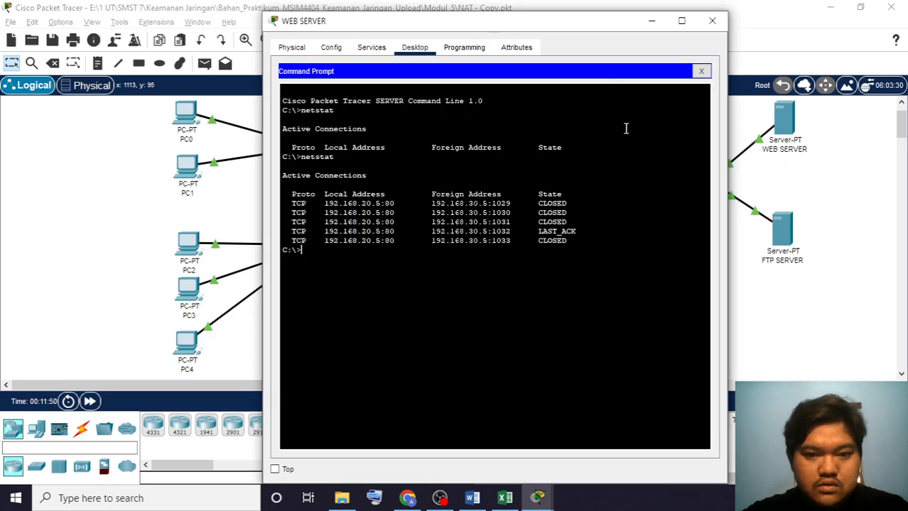
{"action": "key", "text": "Up"}
{"action": "key", "text": "Return"}
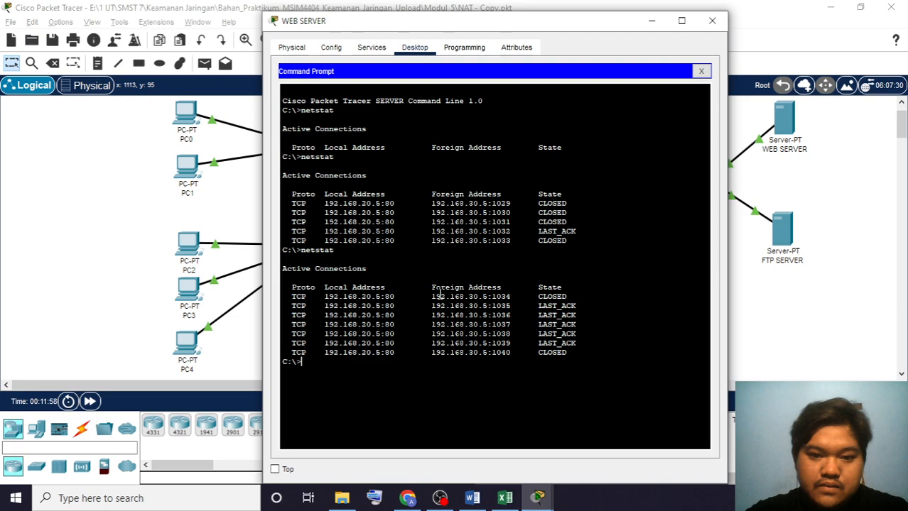
{"action": "left_click_drag", "start_coordinate": [432, 296], "coordinate": [483, 334]}
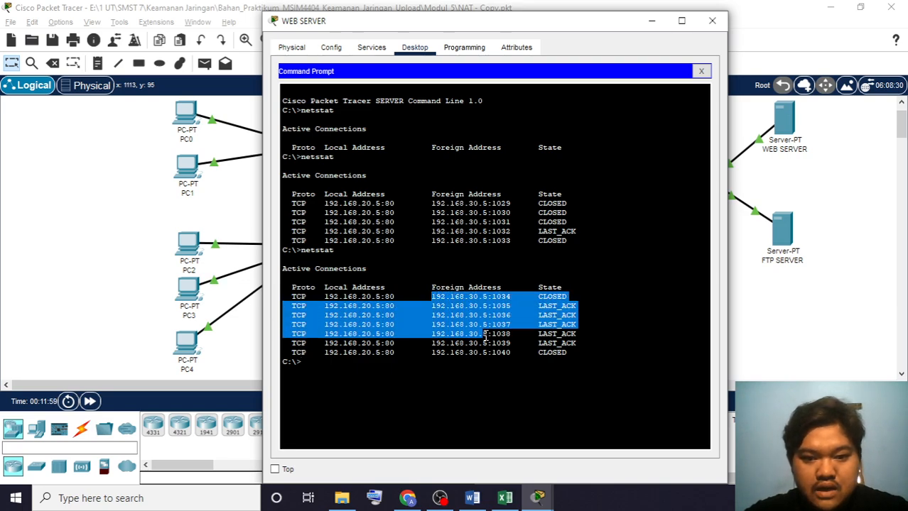
{"action": "left_click", "coordinate": [497, 350]}
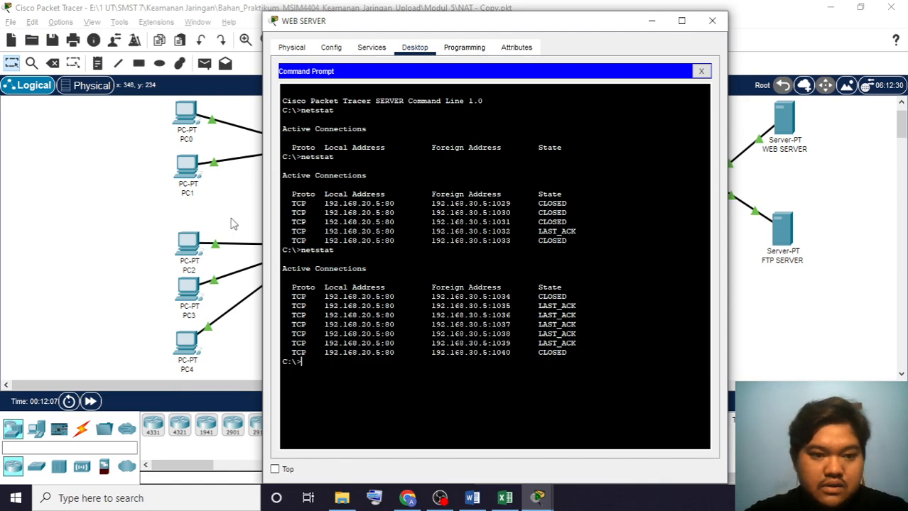
- Bring up PC4, close its Command Prompt and open its Web Browser
{"action": "key", "text": "alt+Tab"}
{"action": "key", "text": "alt+Tab"}
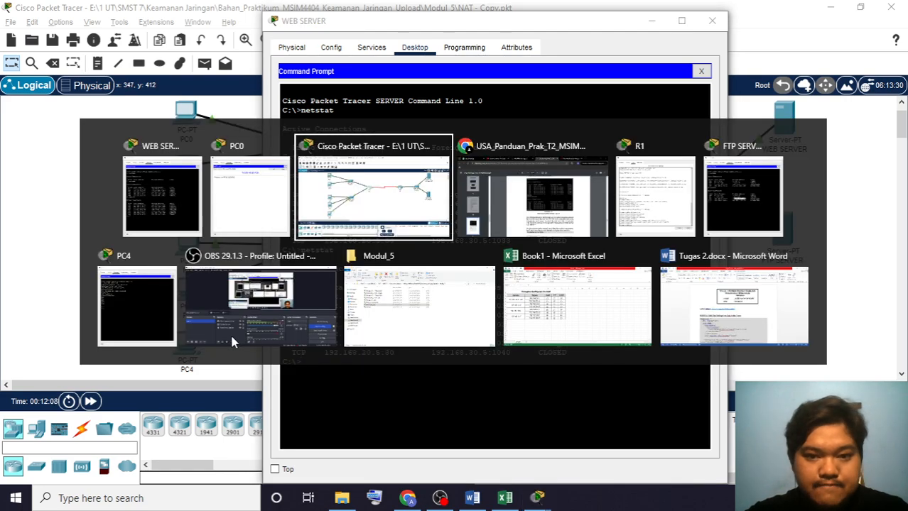
{"action": "key", "text": "alt+Tab"}
{"action": "key", "text": "alt+Tab"}
{"action": "key", "text": "alt+Tab"}
{"action": "key", "text": "alt+Tab"}
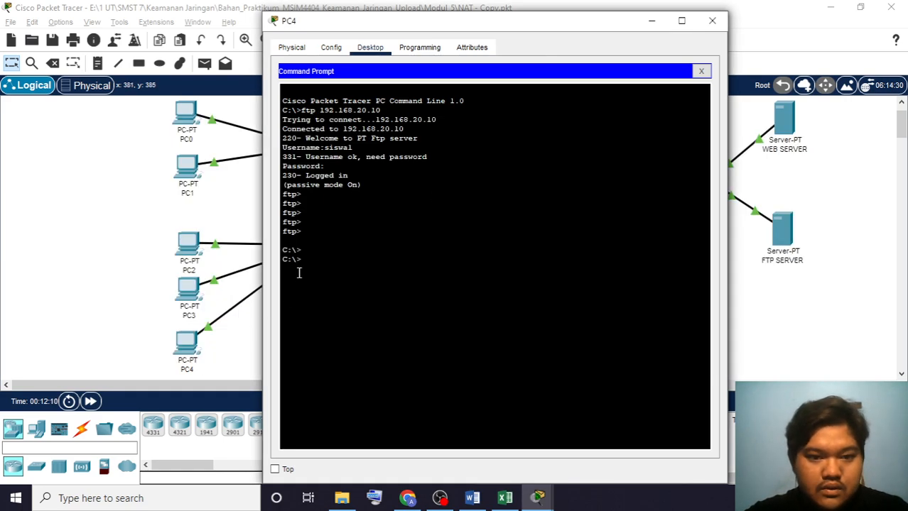
{"action": "left_click", "coordinate": [701, 71]}
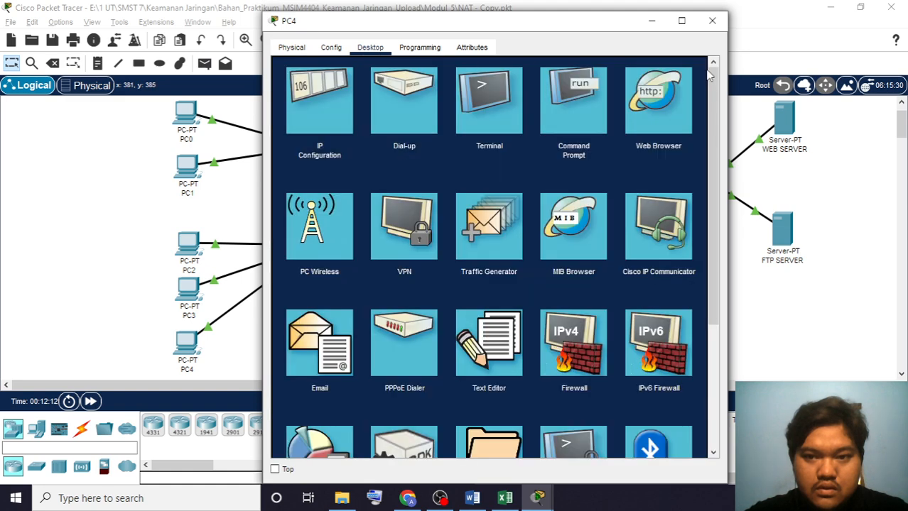
{"action": "left_click", "coordinate": [630, 110]}
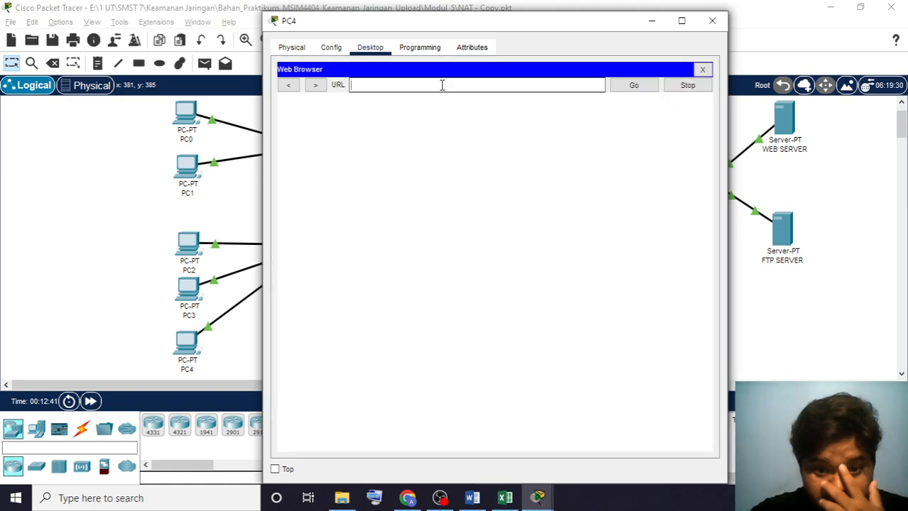
- Load the page at 192.168.20.5 in PC4's Web Browser
{"action": "type", "text": "192.1"}
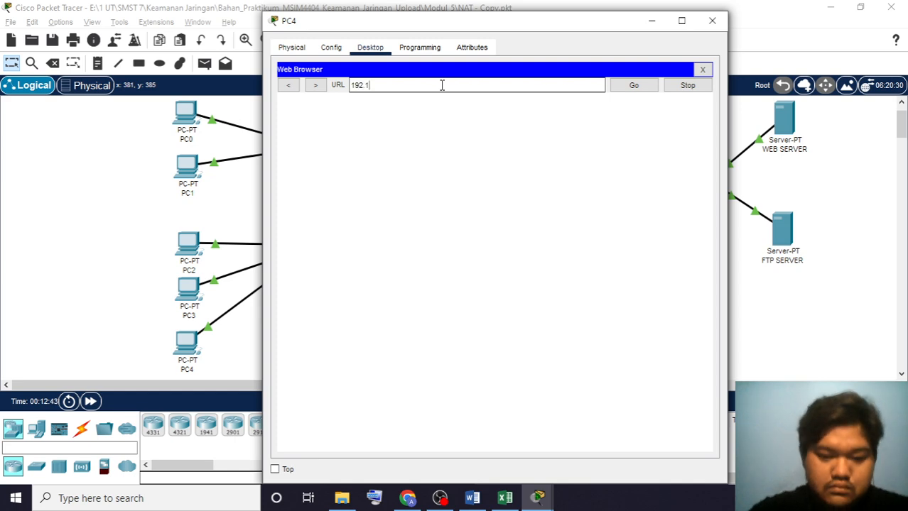
{"action": "type", "text": "68.20.5"}
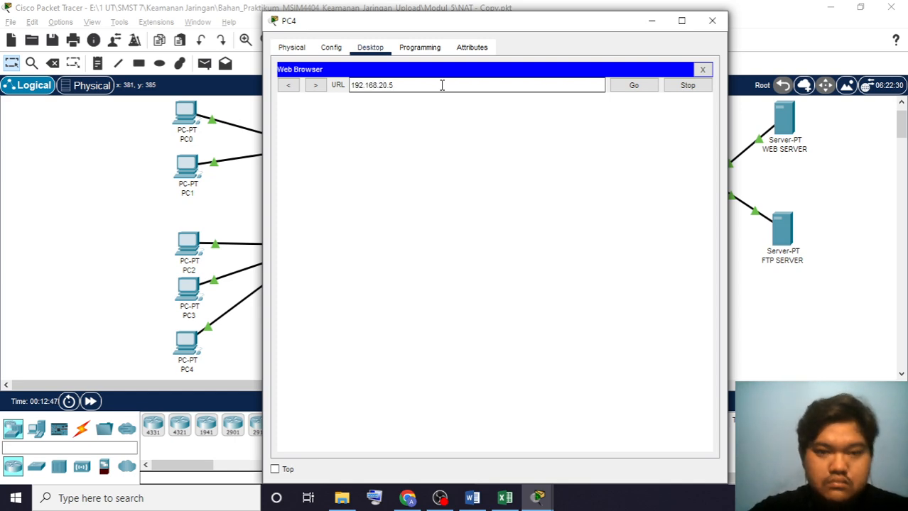
{"action": "key", "text": "Return"}
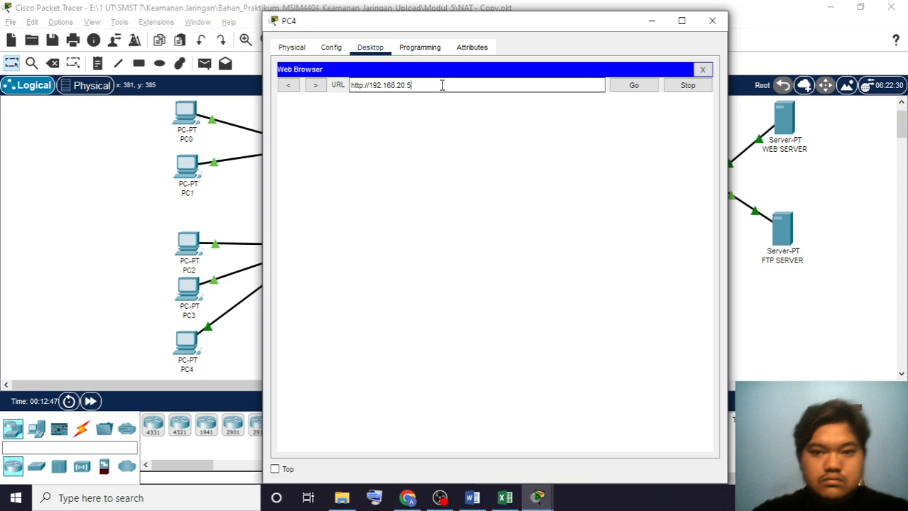
{"action": "left_click", "coordinate": [631, 86]}
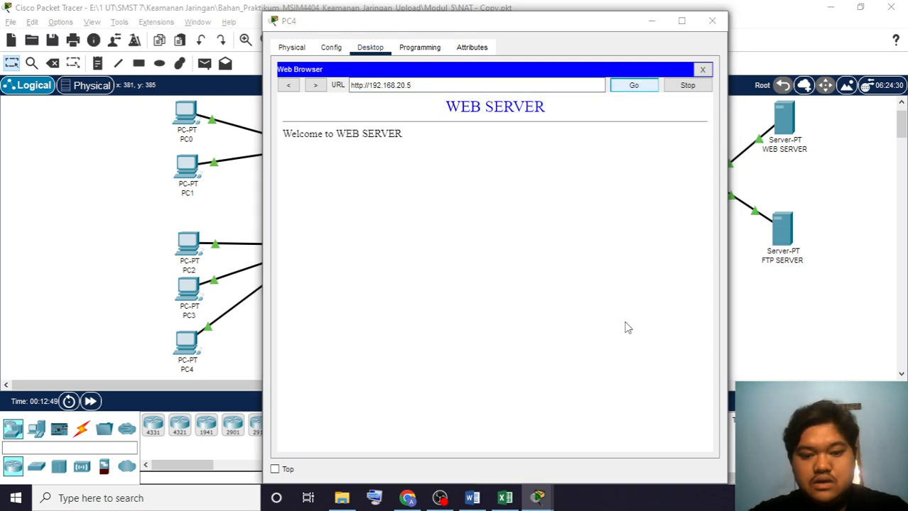
- Rerun netstat on WEB SERVER and examine the foreign addresses of the connections from PC4
{"action": "key", "text": "alt+Tab"}
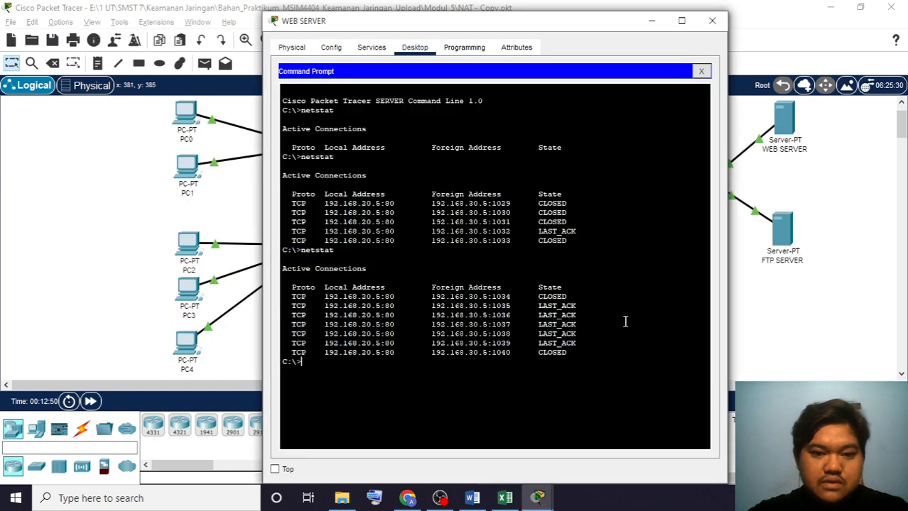
{"action": "key", "text": "Up"}
{"action": "key", "text": "Return"}
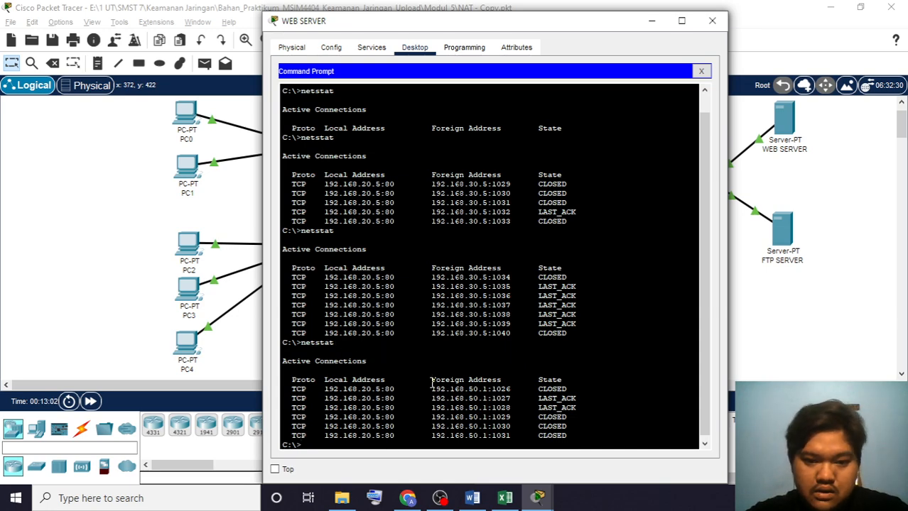
{"action": "left_click_drag", "start_coordinate": [431, 384], "coordinate": [507, 435]}
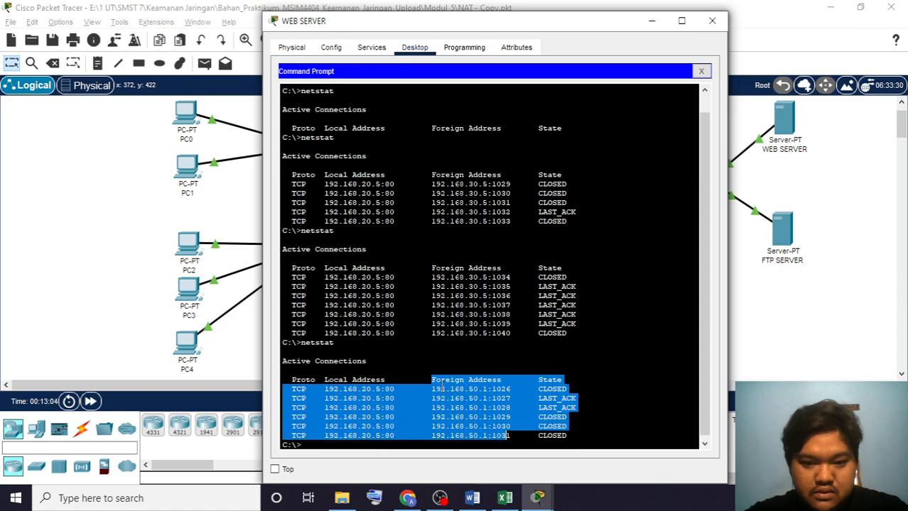
{"action": "left_click", "coordinate": [441, 388]}
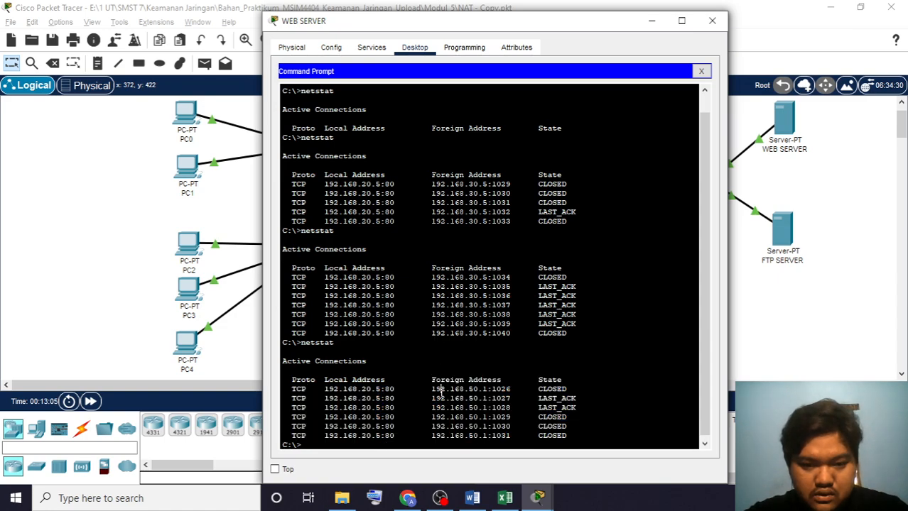
{"action": "left_click_drag", "start_coordinate": [436, 384], "coordinate": [456, 399]}
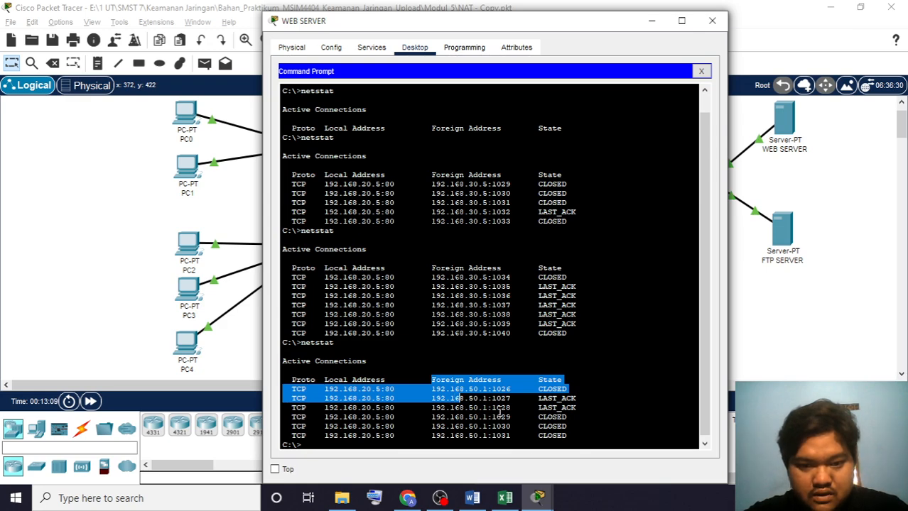
{"action": "left_click_drag", "start_coordinate": [510, 435], "coordinate": [491, 398]}
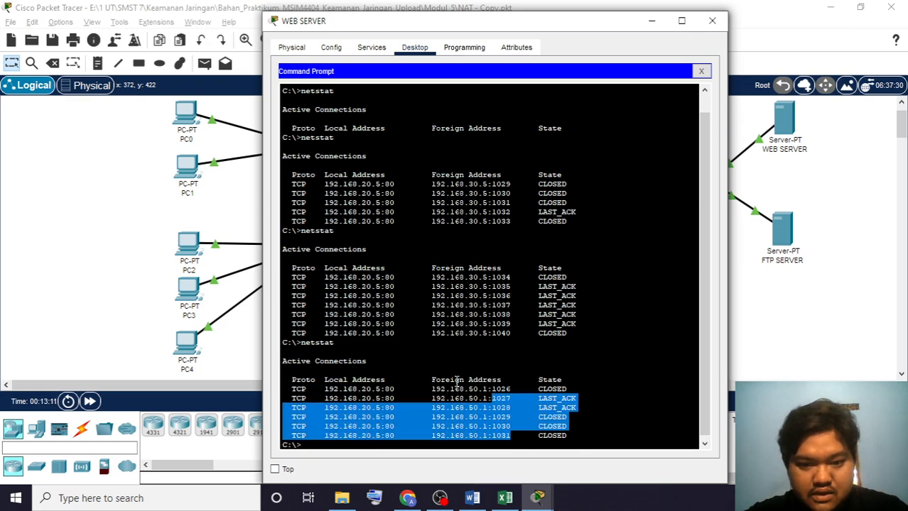
{"action": "left_click", "coordinate": [458, 422]}
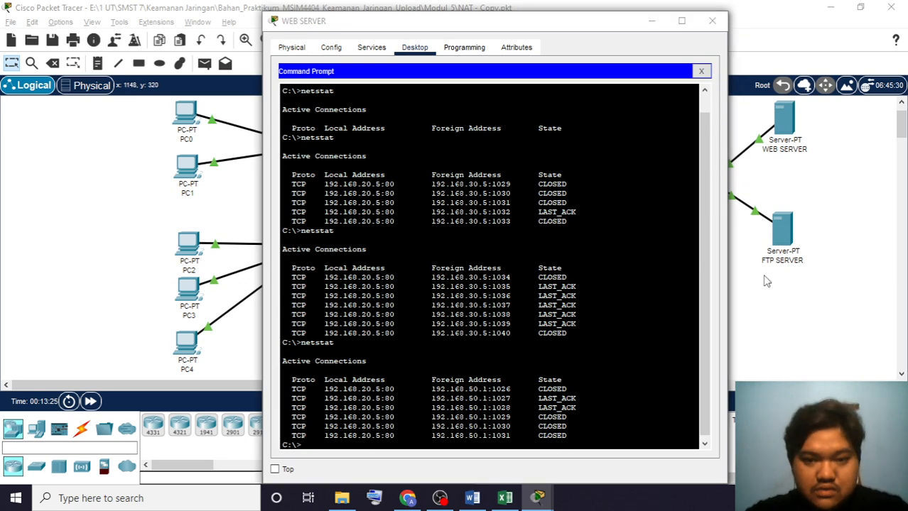
- Return to the guide in the browser and read the sh ip nat trans verification and the FTP task in item c
{"action": "key", "text": "alt+Tab"}
{"action": "key", "text": "Tab"}
{"action": "key", "text": "Tab"}
{"action": "key", "text": "Tab"}
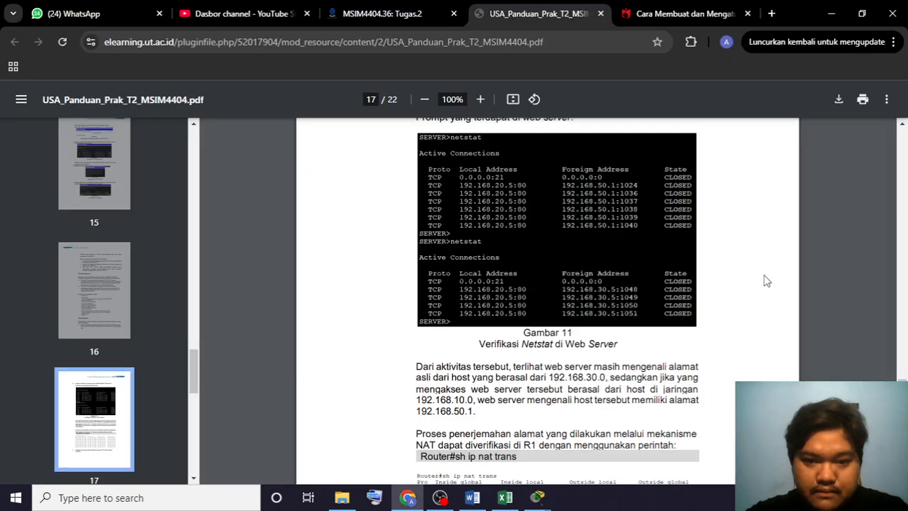
{"action": "scroll", "coordinate": [765, 281], "scroll_direction": "down", "scroll_amount": 2}
{"action": "scroll", "coordinate": [766, 280], "scroll_direction": "down", "scroll_amount": 1}
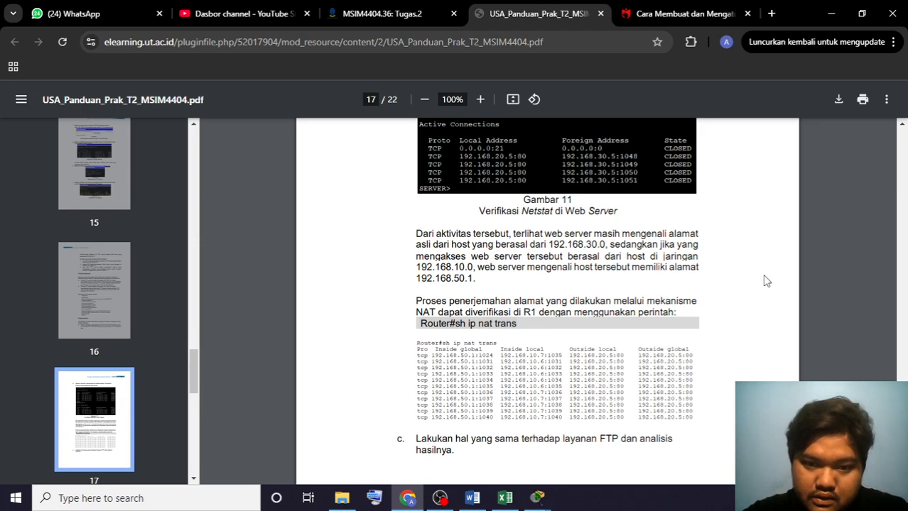
{"action": "scroll", "coordinate": [766, 281], "scroll_direction": "down", "scroll_amount": 4}
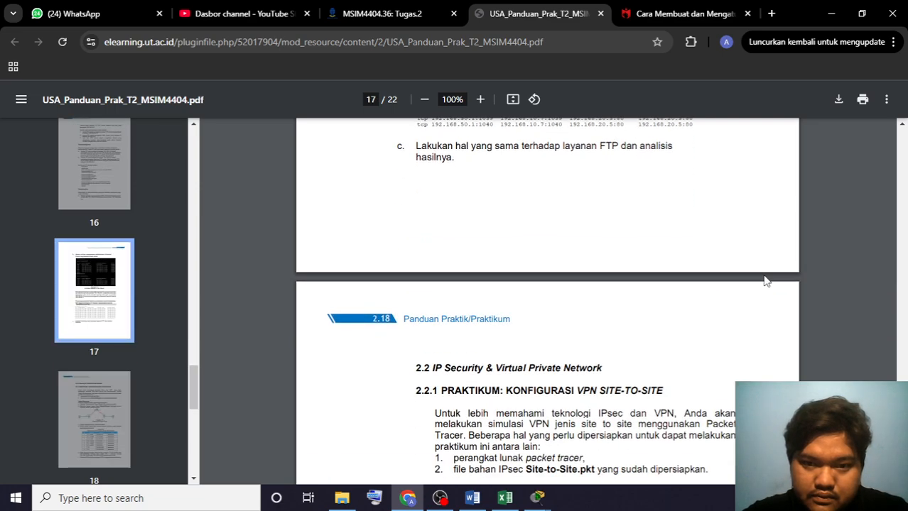
{"action": "scroll", "coordinate": [765, 281], "scroll_direction": "up", "scroll_amount": 3}
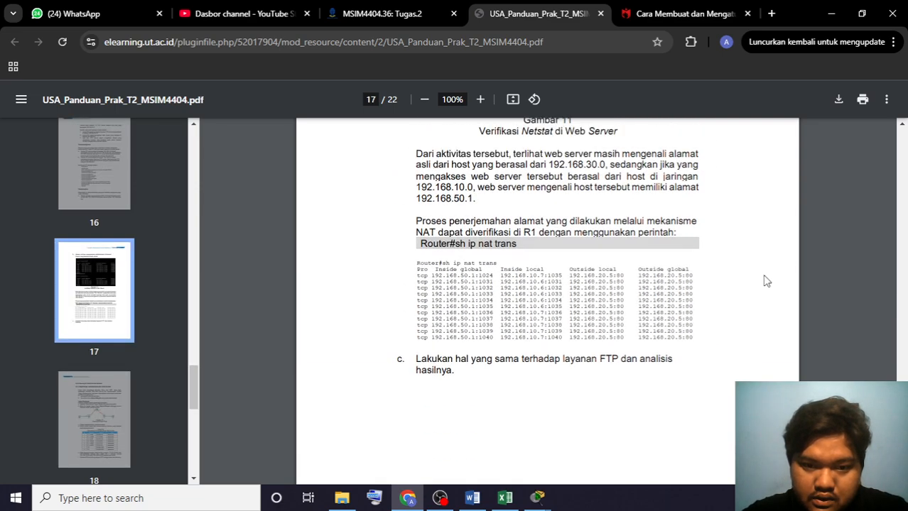
- Switch to the PC0 window in Packet Tracer, close its Web Browser and open its Command Prompt
{"action": "scroll", "coordinate": [765, 281], "scroll_direction": "up", "scroll_amount": 1}
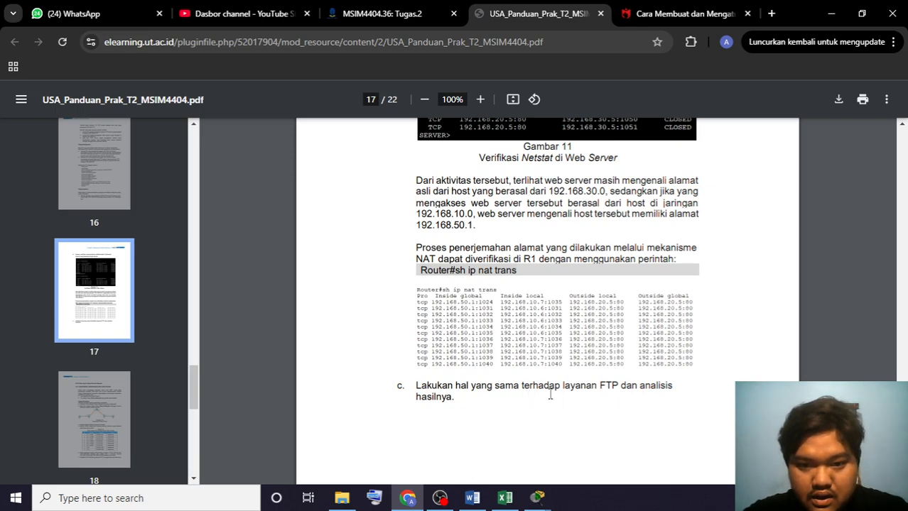
{"action": "key", "text": "alt+Tab"}
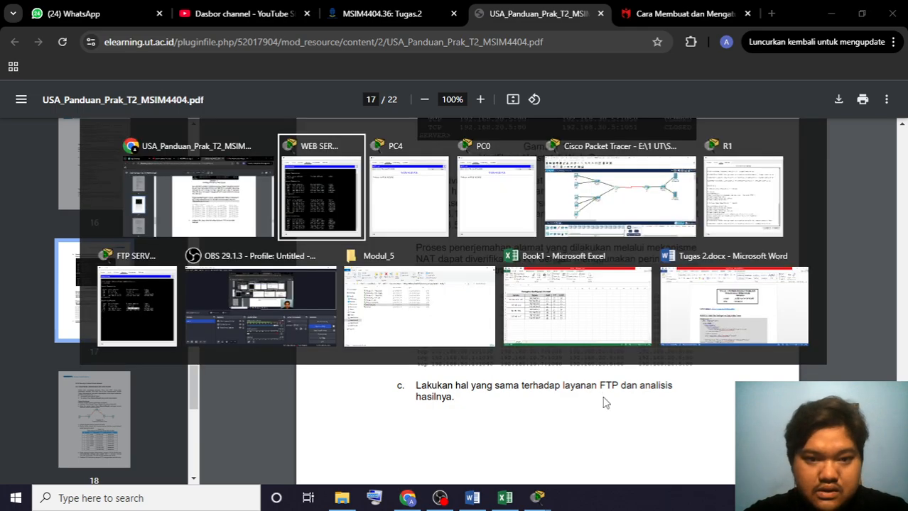
{"action": "key", "text": "alt+Tab"}
{"action": "key", "text": "alt+Tab"}
{"action": "key", "text": "alt+Tab"}
{"action": "key", "text": "alt+Tab"}
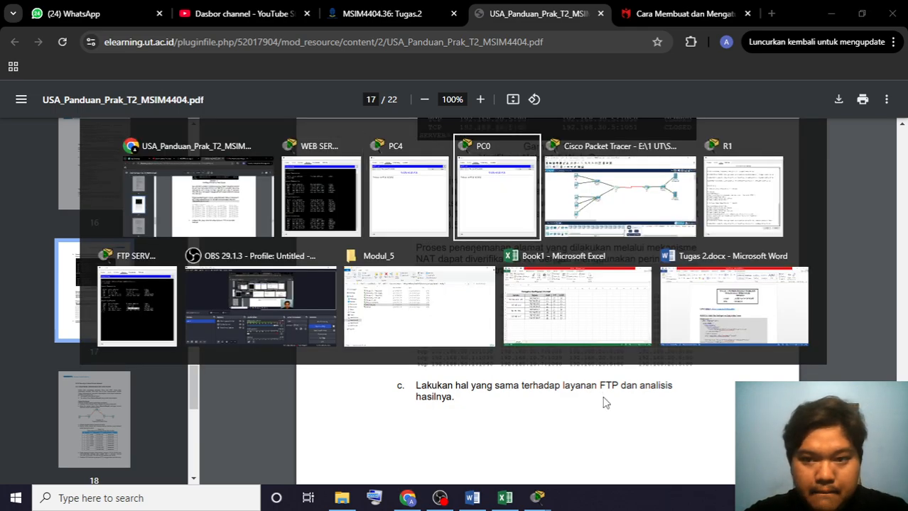
{"action": "key", "text": "alt+Tab"}
{"action": "key", "text": "alt+Tab"}
{"action": "key", "text": "alt+Tab"}
{"action": "key", "text": "alt+Tab"}
{"action": "key", "text": "alt+Tab"}
{"action": "key", "text": "alt+Tab"}
{"action": "key", "text": "alt+Tab"}
{"action": "key", "text": "alt+Tab"}
{"action": "key", "text": "alt+Tab"}
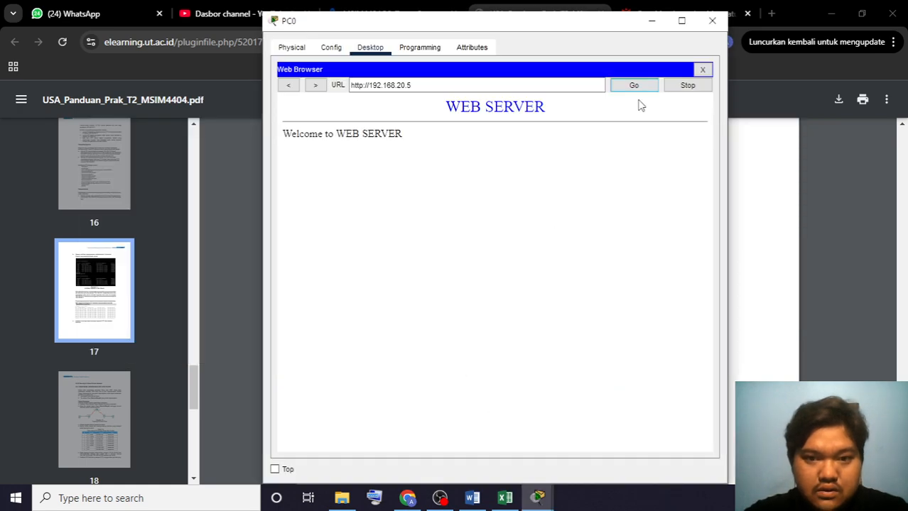
{"action": "left_click", "coordinate": [705, 71]}
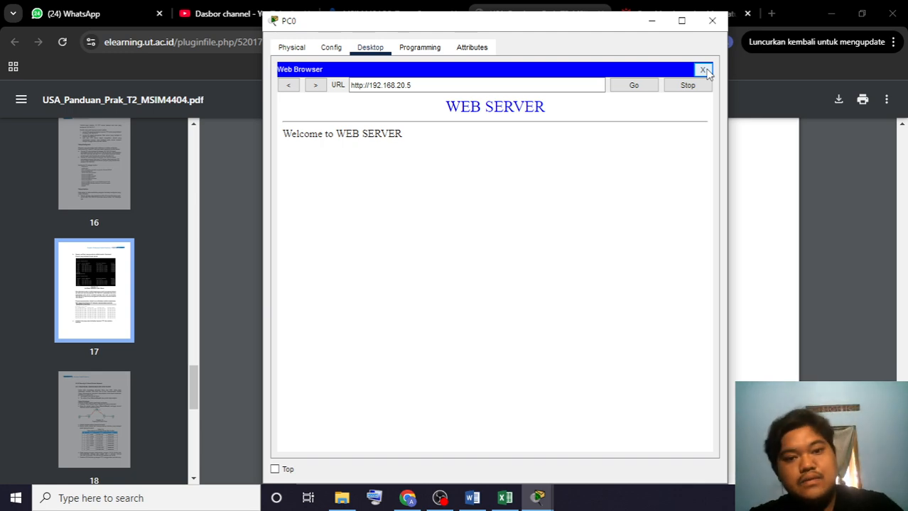
{"action": "left_click", "coordinate": [705, 71]}
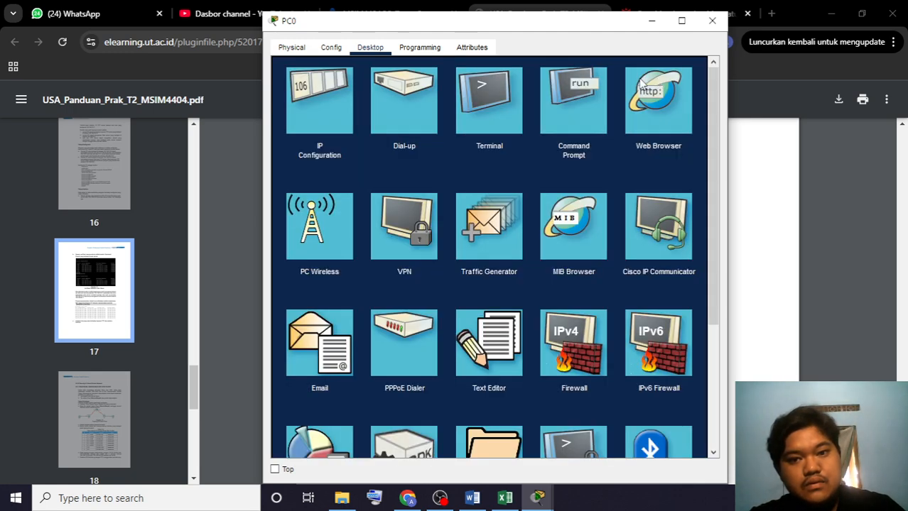
{"action": "left_click", "coordinate": [547, 107]}
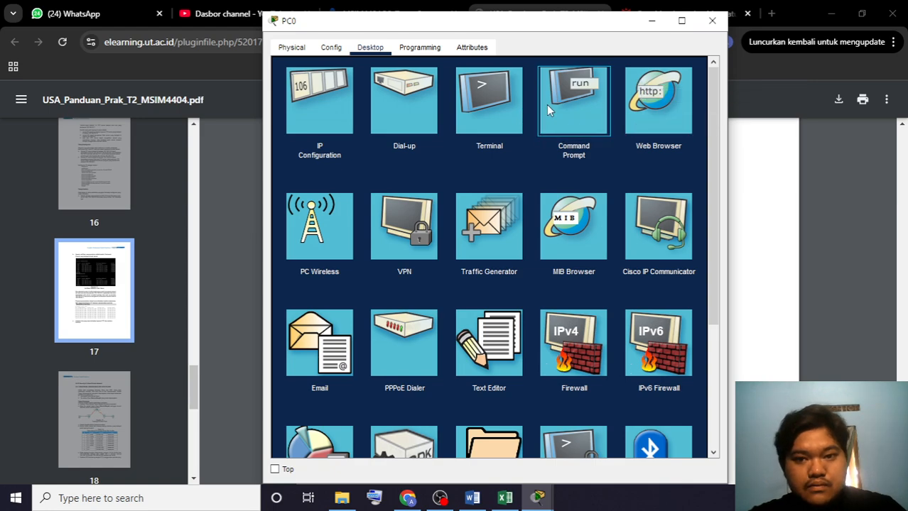
{"action": "left_click", "coordinate": [444, 333]}
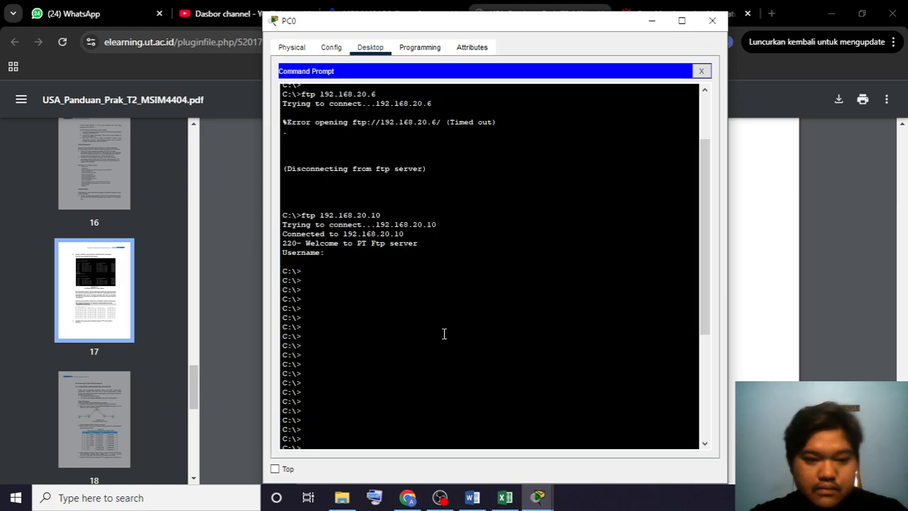
- Connect PC0 to the FTP server with ftp 192.168.20.10 and log in as siswal with the account password
{"action": "key", "text": "Up"}
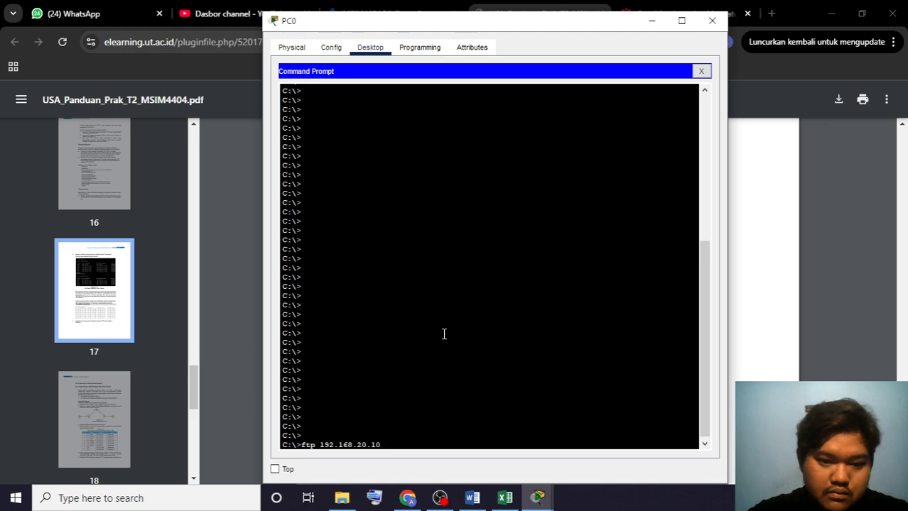
{"action": "key", "text": "Return"}
{"action": "type", "text": "sis"}
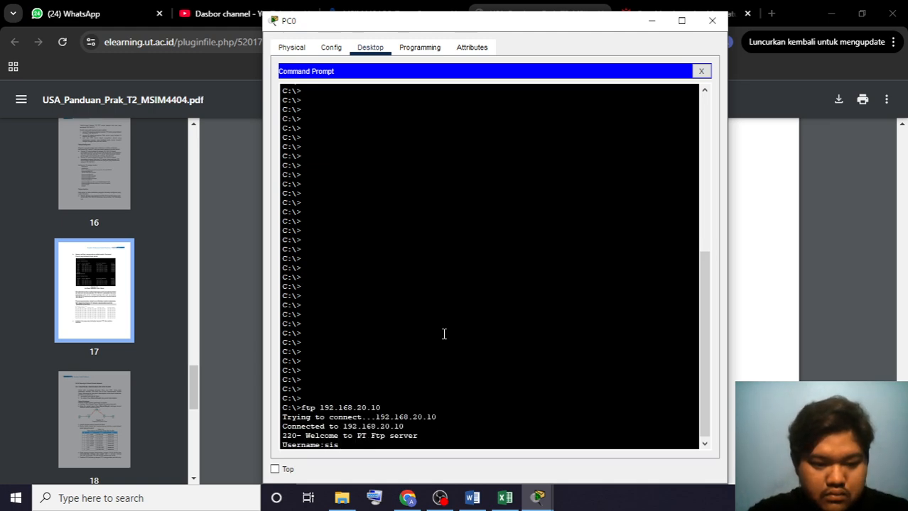
{"action": "type", "text": "wal"}
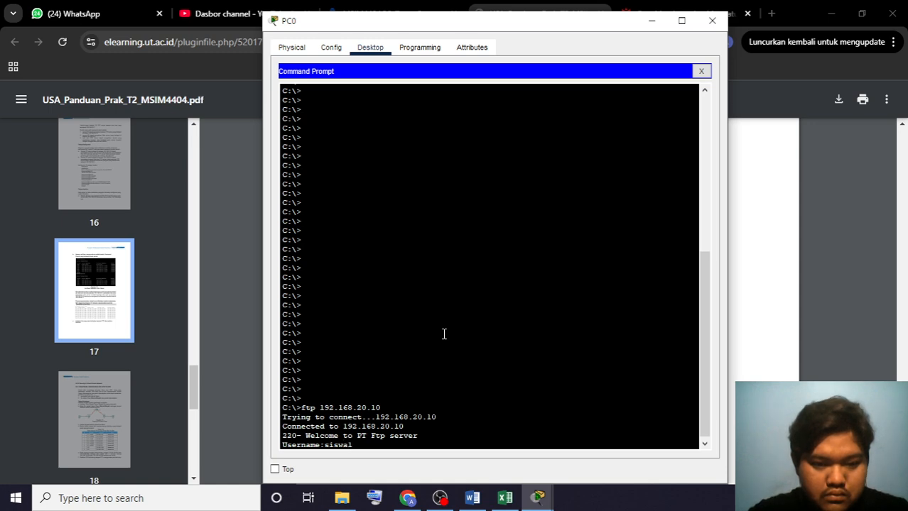
{"action": "key", "text": "Return"}
{"action": "key", "text": "Return"}
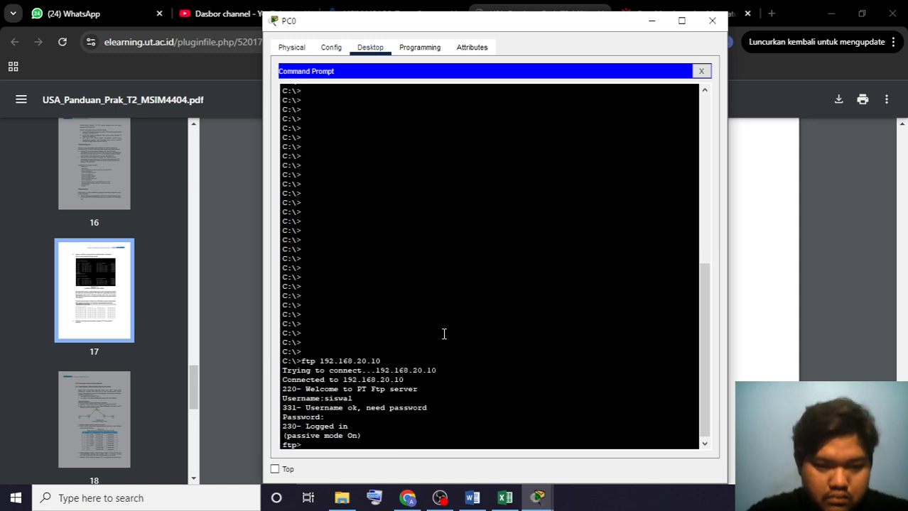
{"action": "key", "text": "Return"}
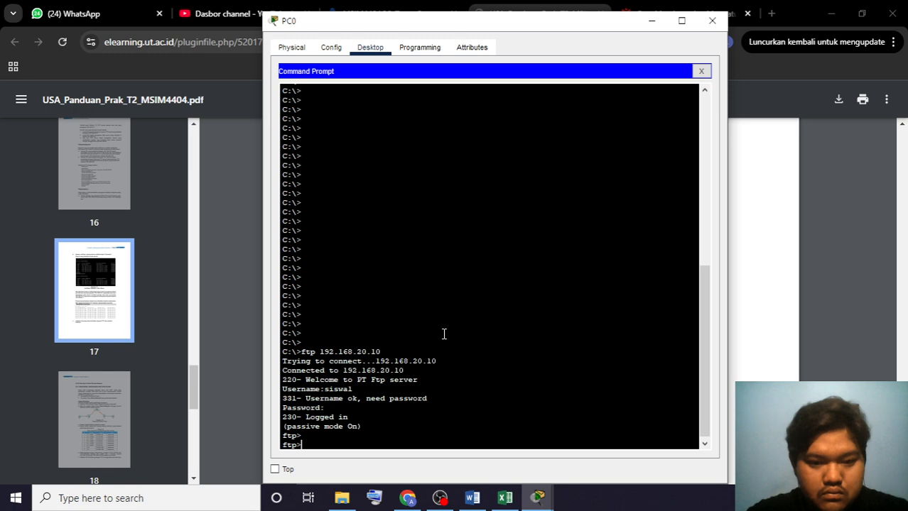
- Switch to the FTP SERVER window and run netstat in its Command Prompt to examine the FTP connections
{"action": "key", "text": "alt+Tab"}
{"action": "key", "text": "alt+Tab"}
{"action": "key", "text": "alt+Tab"}
{"action": "key", "text": "alt+Tab"}
{"action": "key", "text": "alt+Tab"}
{"action": "key", "text": "alt+Tab"}
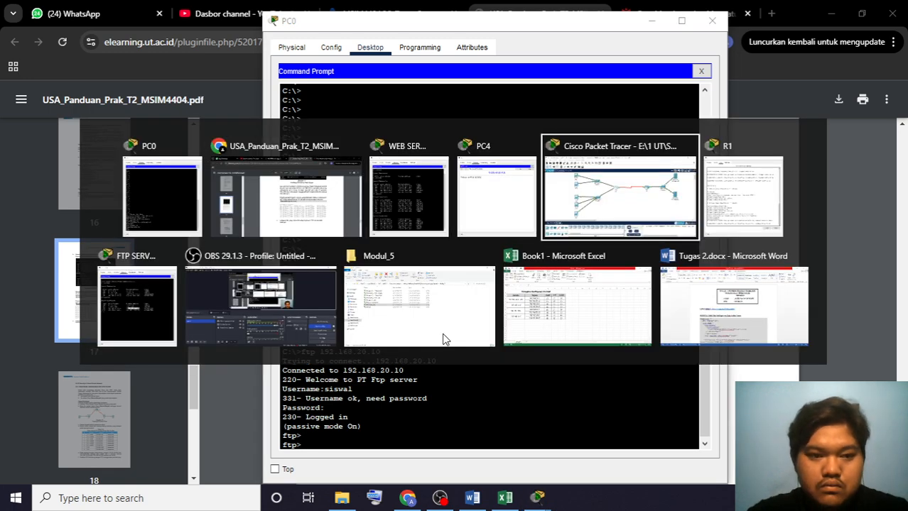
{"action": "type", "text": "netstat"}
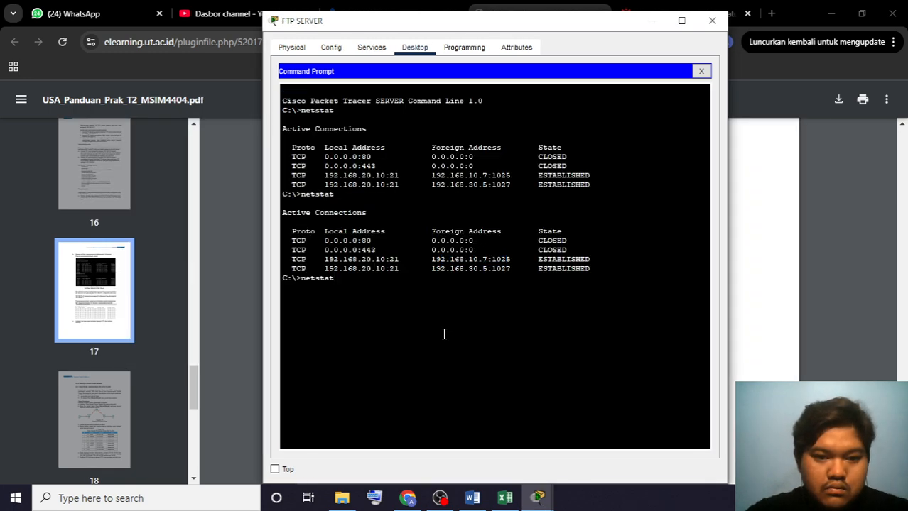
{"action": "key", "text": "Return"}
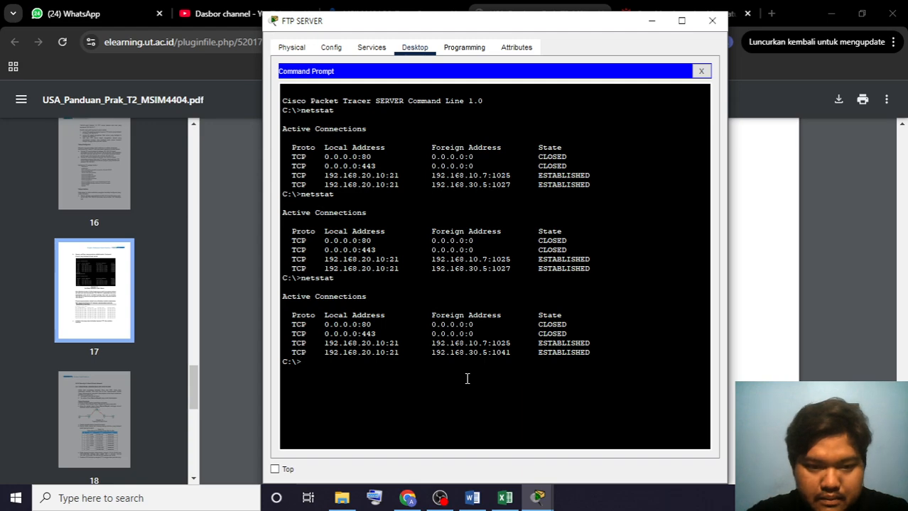
- Return to PC0, leave the open FTP session, reconnect to 192.168.20.10 and log in again as siswal with the account password
{"action": "key", "text": "alt+Tab"}
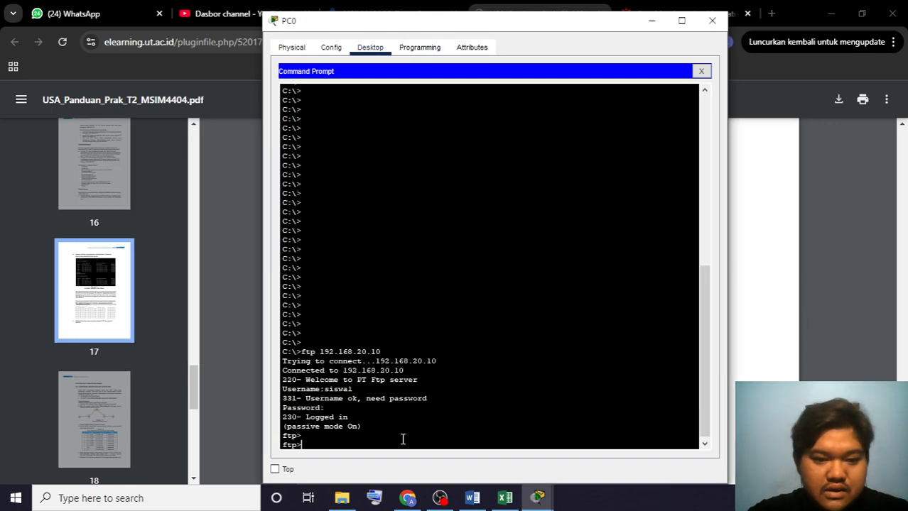
{"action": "key", "text": "Up"}
{"action": "key", "text": "Return"}
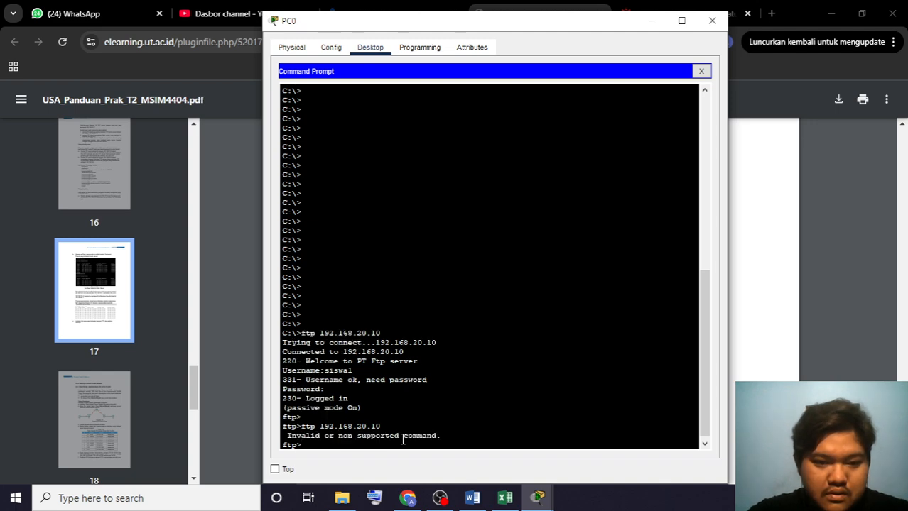
{"action": "key", "text": "Return"}
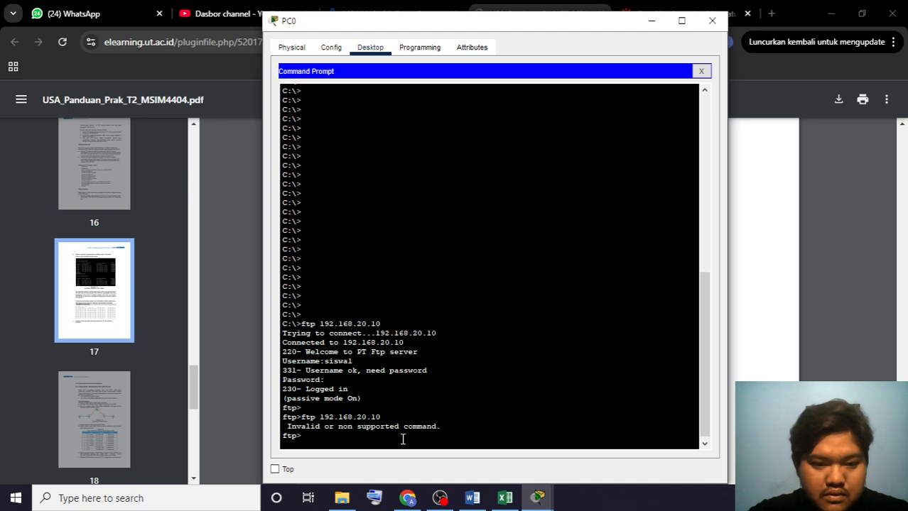
{"action": "key", "text": "Up"}
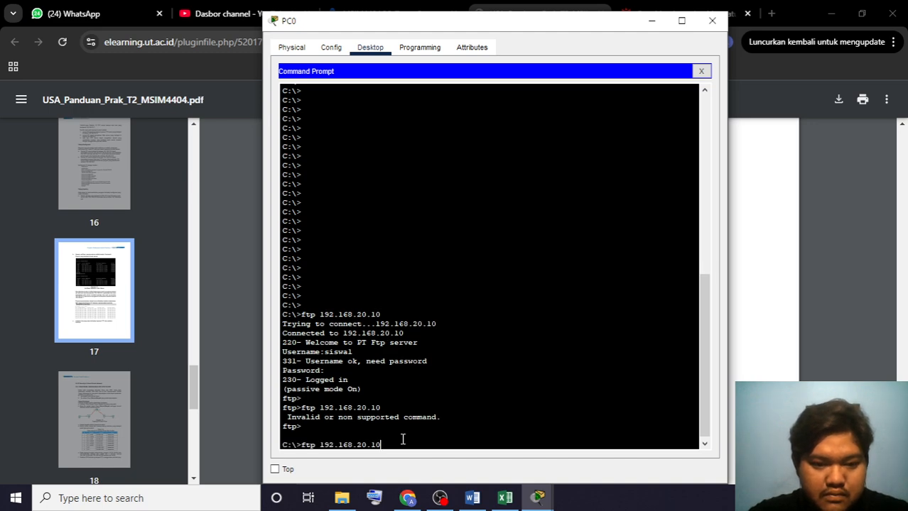
{"action": "key", "text": "Return"}
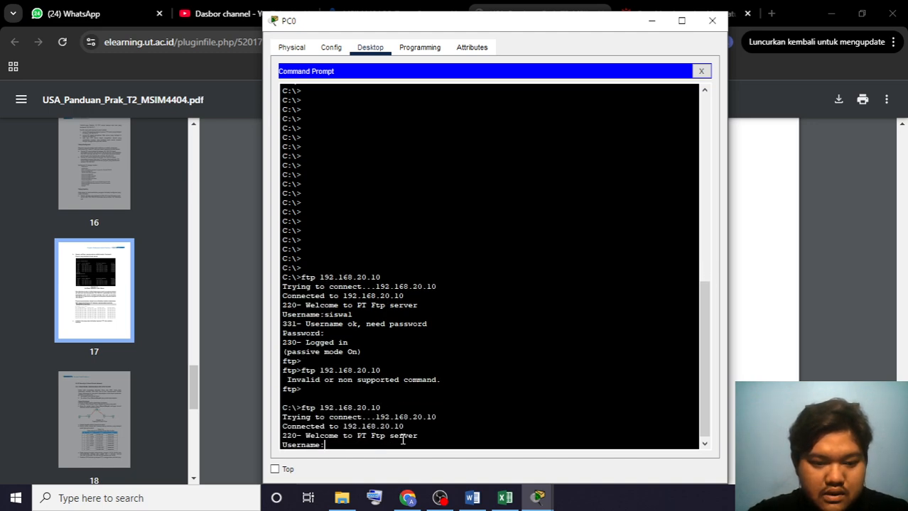
{"action": "type", "text": "siswal"}
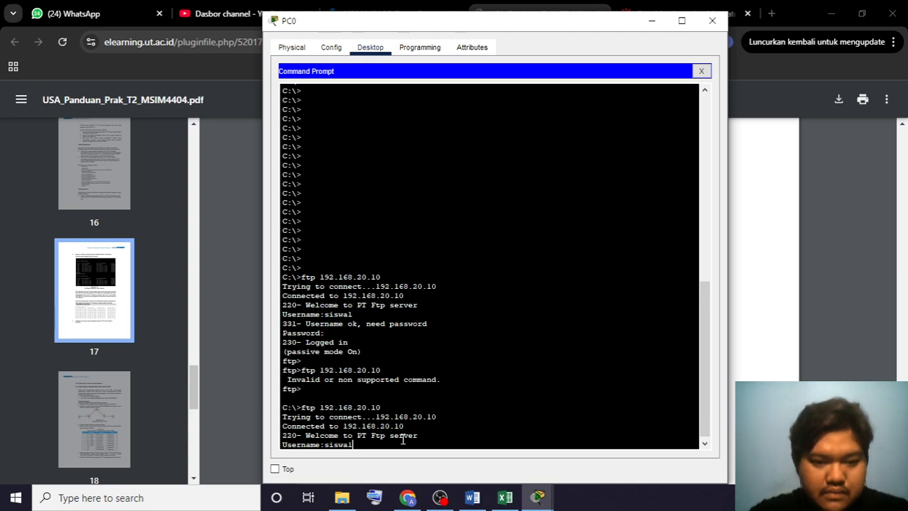
{"action": "key", "text": "Return"}
{"action": "key", "text": "Return"}
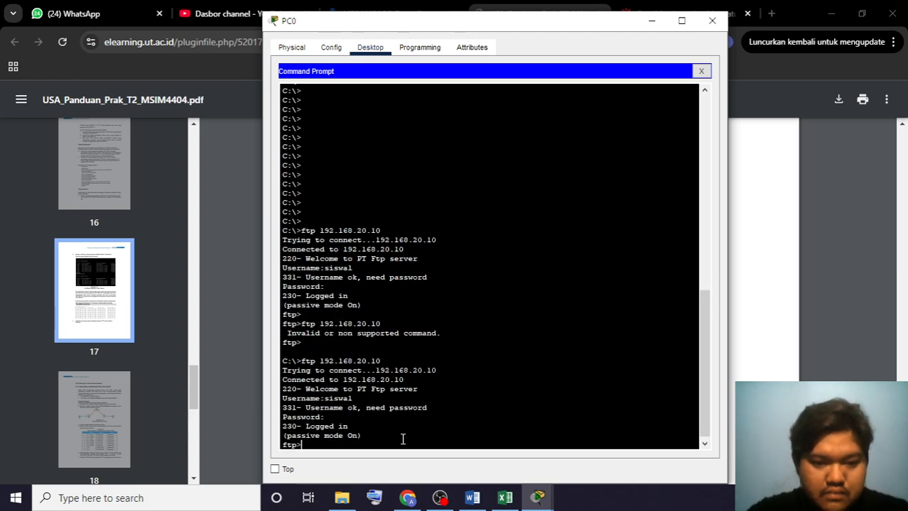
{"action": "key", "text": "Return"}
{"action": "key", "text": "Return"}
{"action": "key", "text": "Return"}
- Rerun netstat on FTP SERVER and examine the foreign addresses of the renewed FTP connections
{"action": "key", "text": "alt+Tab"}
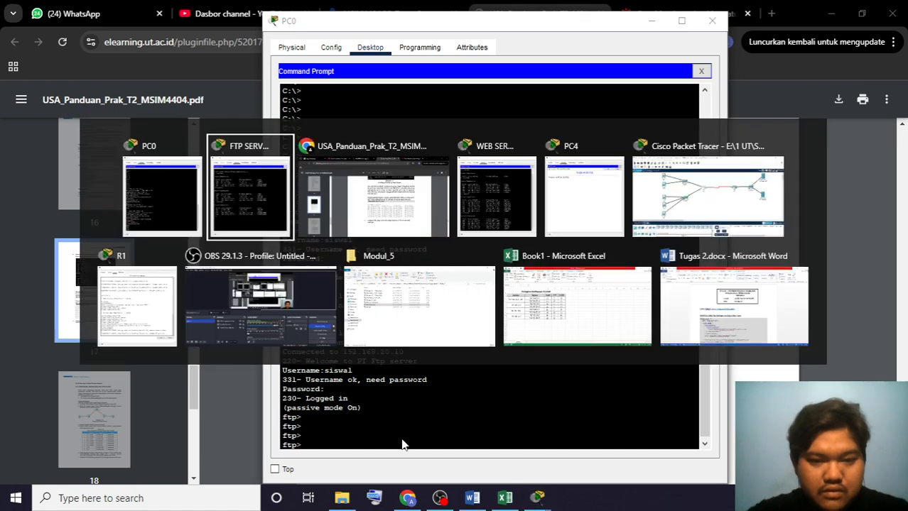
{"action": "key", "text": "Up"}
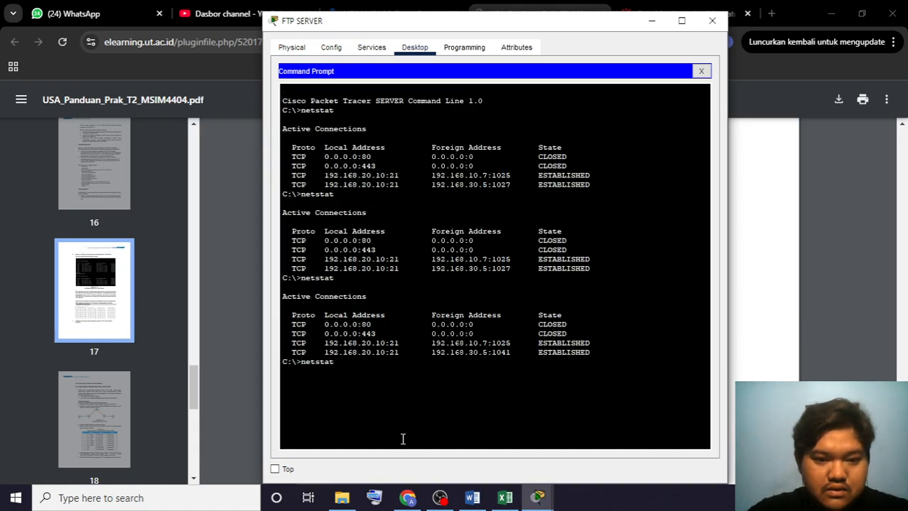
{"action": "key", "text": "Return"}
{"action": "key", "text": "Up"}
{"action": "key", "text": "Return"}
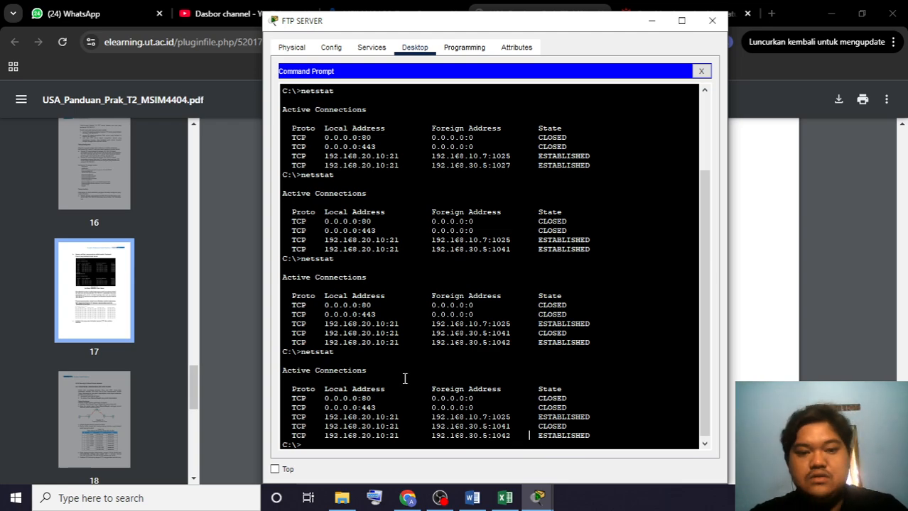
- Return to the guide in the browser and copy the command sh ip nat trans
{"action": "left_click", "coordinate": [236, 247]}
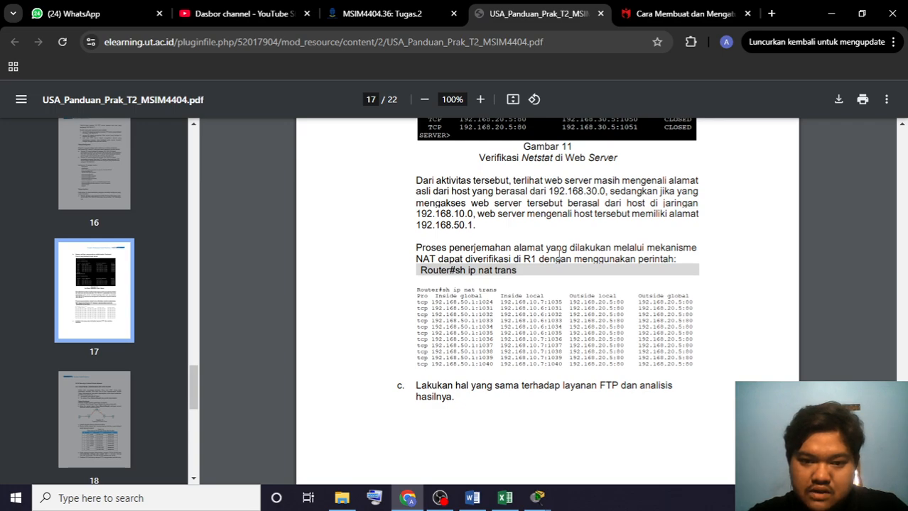
{"action": "mouse_move", "coordinate": [453, 270]}
{"action": "left_mouse_down"}
{"action": "mouse_move", "coordinate": [517, 270]}
{"action": "mouse_move", "coordinate": [460, 274]}
{"action": "left_mouse_up"}
{"action": "left_click", "coordinate": [518, 271]}
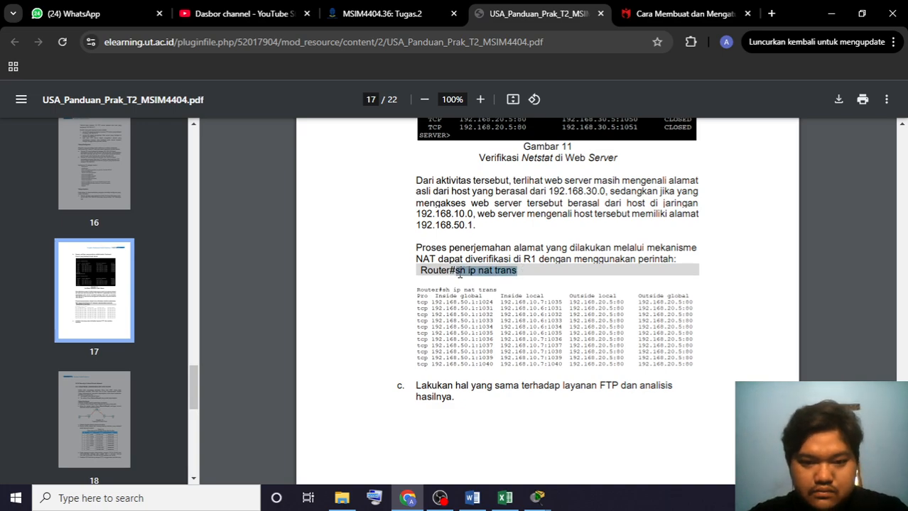
- Switch to the Packet Tracer topology, open R1's CLI and try to run sh ip nat trans in configuration mode
{"action": "key", "text": "alt+Tab"}
{"action": "key", "text": "alt+Tab"}
{"action": "key", "text": "alt+Tab"}
{"action": "key", "text": "alt+Tab"}
{"action": "key", "text": "alt+Tab"}
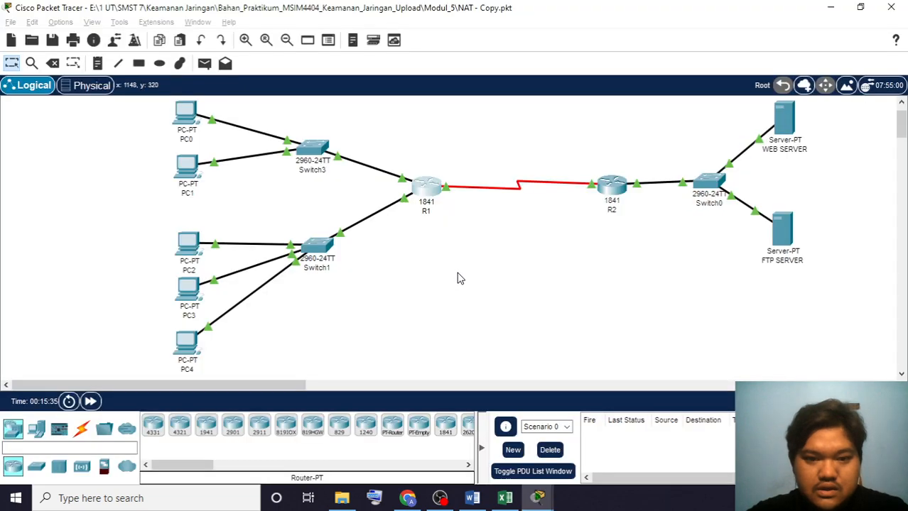
{"action": "left_click", "coordinate": [423, 189]}
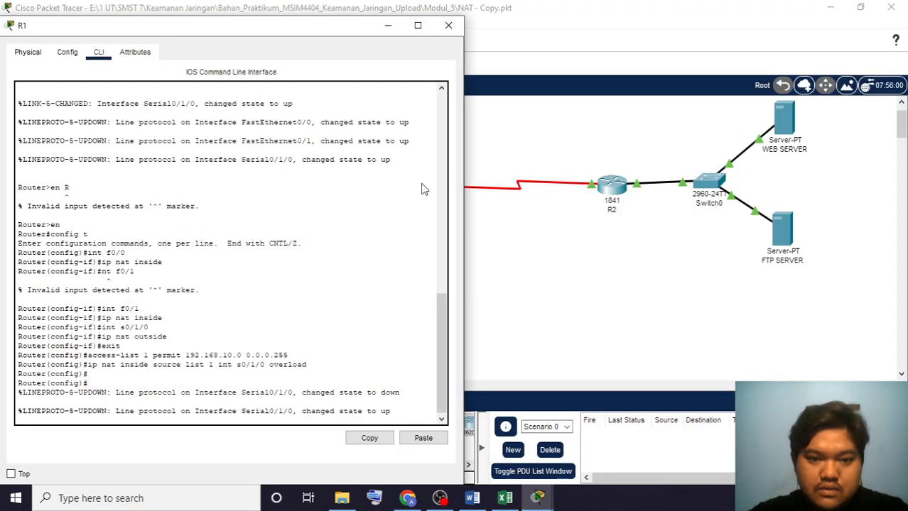
{"action": "left_click", "coordinate": [221, 385]}
{"action": "key", "text": "Return"}
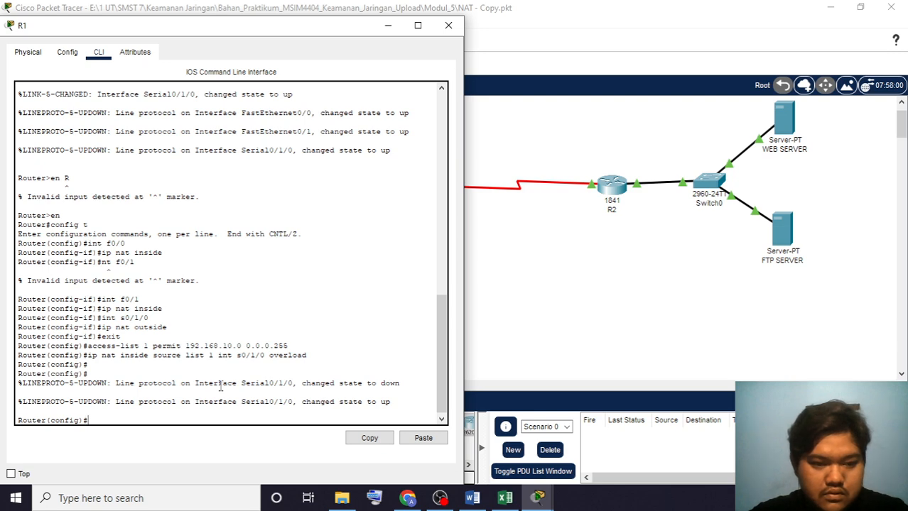
{"action": "left_click", "coordinate": [416, 442]}
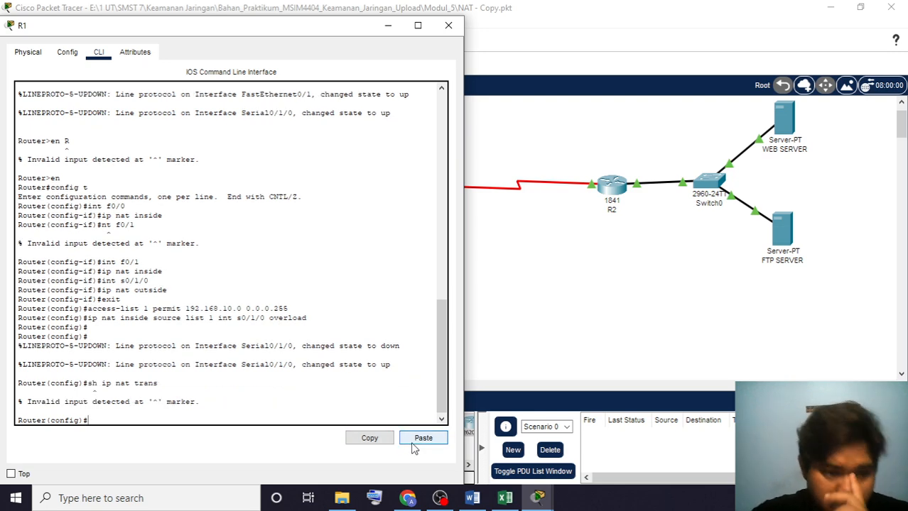
{"action": "left_click", "coordinate": [414, 446]}
{"action": "key", "text": "Return"}
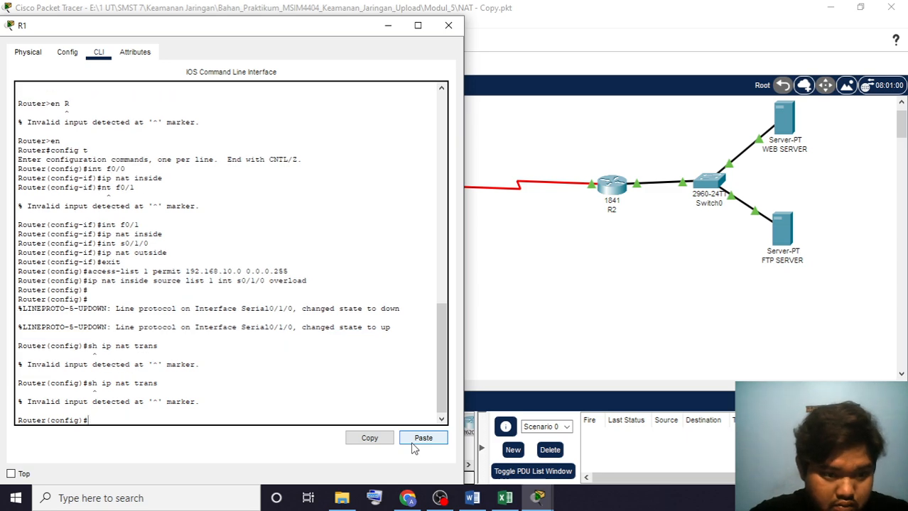
- Exit R1's global configuration mode to the privileged Router# prompt
{"action": "type", "text": "e"}
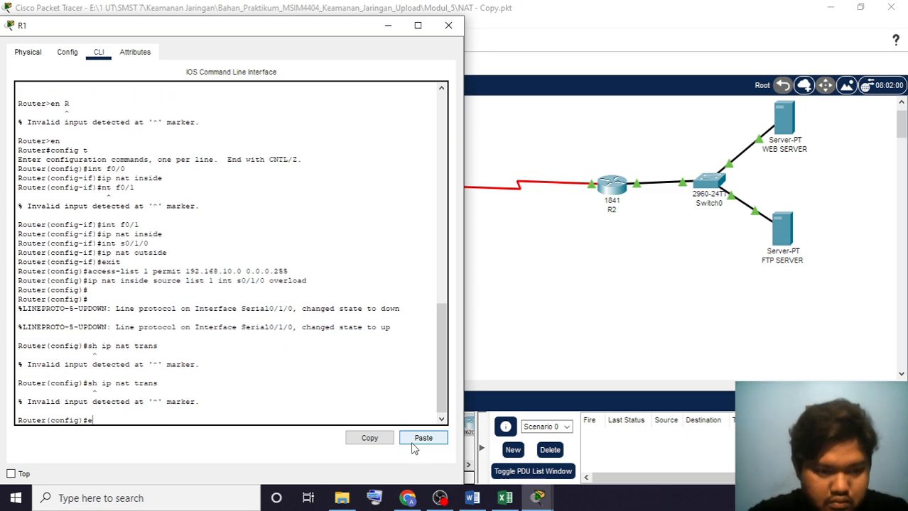
{"action": "type", "text": "xit"}
{"action": "key", "text": "Return"}
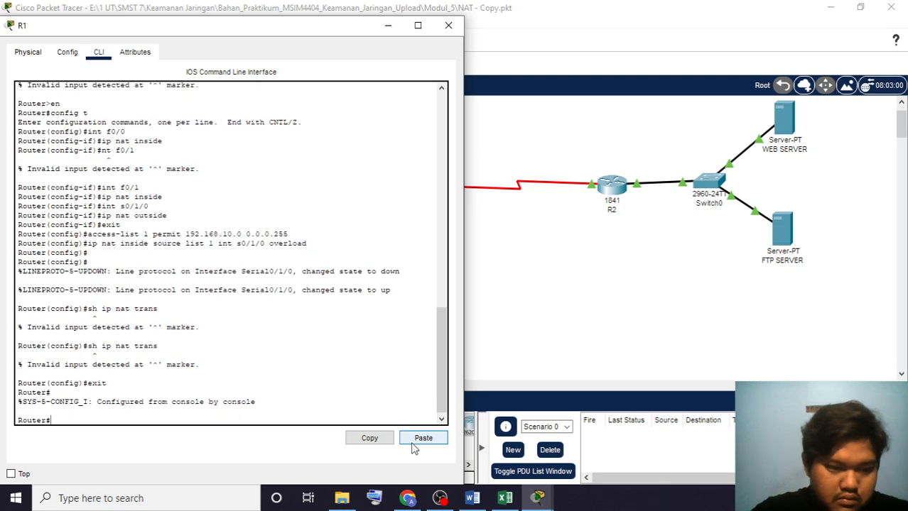
- Run the copied command sh ip nat trans at R1's privileged prompt and shift the R1 window to view its output
{"action": "key", "text": "alt+Tab"}
{"action": "key", "text": "alt+Tab"}
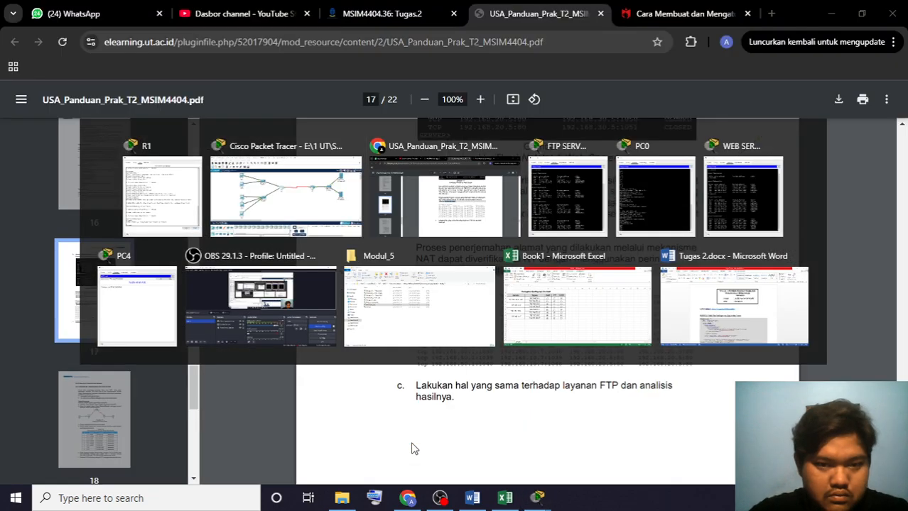
{"action": "key", "text": "alt+Tab"}
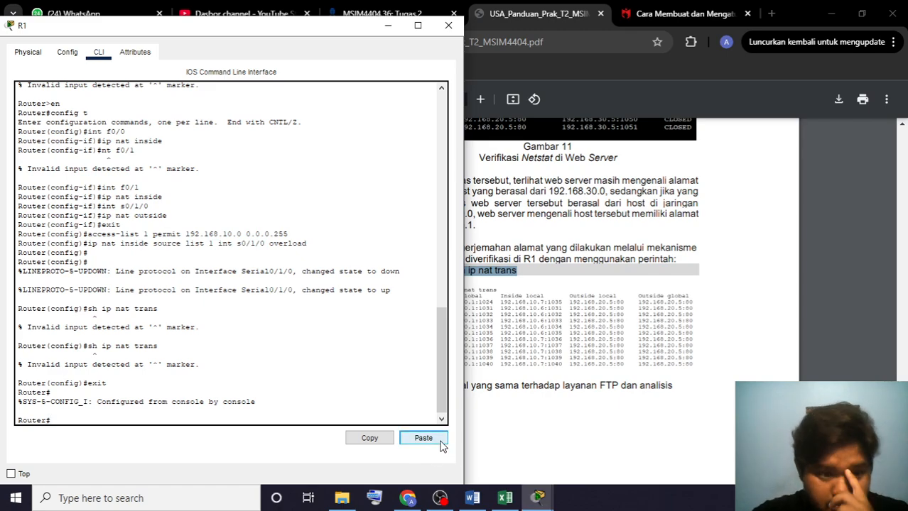
{"action": "left_click", "coordinate": [440, 444]}
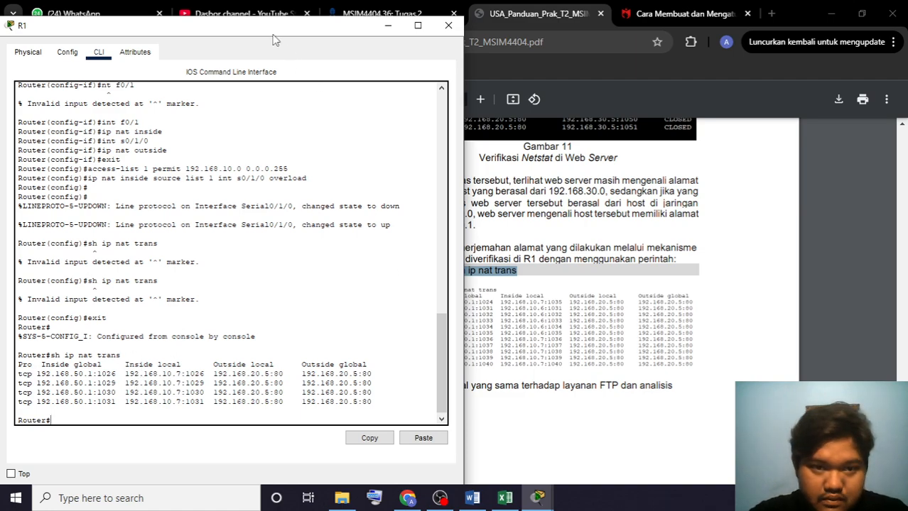
{"action": "left_click_drag", "start_coordinate": [263, 29], "coordinate": [320, 38]}
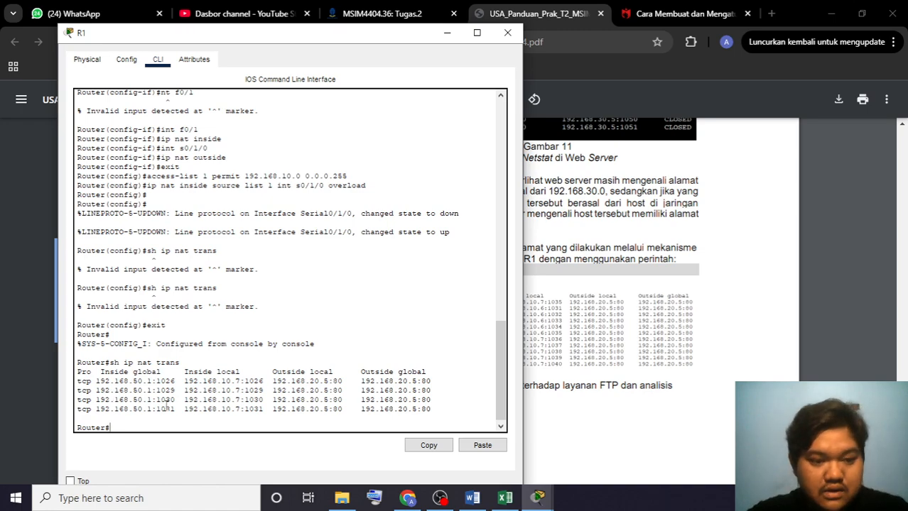
- Switch to the WEB SERVER command prompt to compare its netstat foreign addresses with R1's NAT translations, and return to R1
{"action": "key", "text": "alt+Tab"}
{"action": "key", "text": "alt+Tab"}
{"action": "key", "text": "alt+Tab"}
{"action": "key", "text": "alt+Tab"}
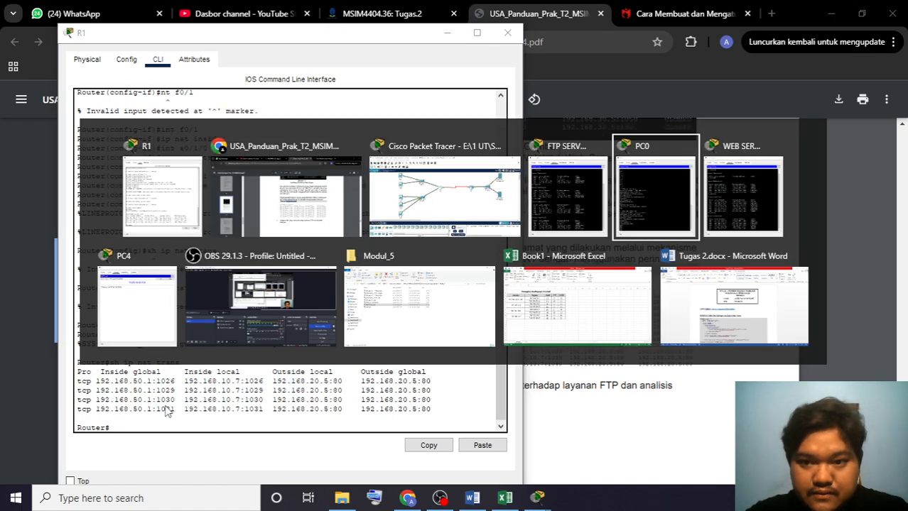
{"action": "key", "text": "alt+Tab"}
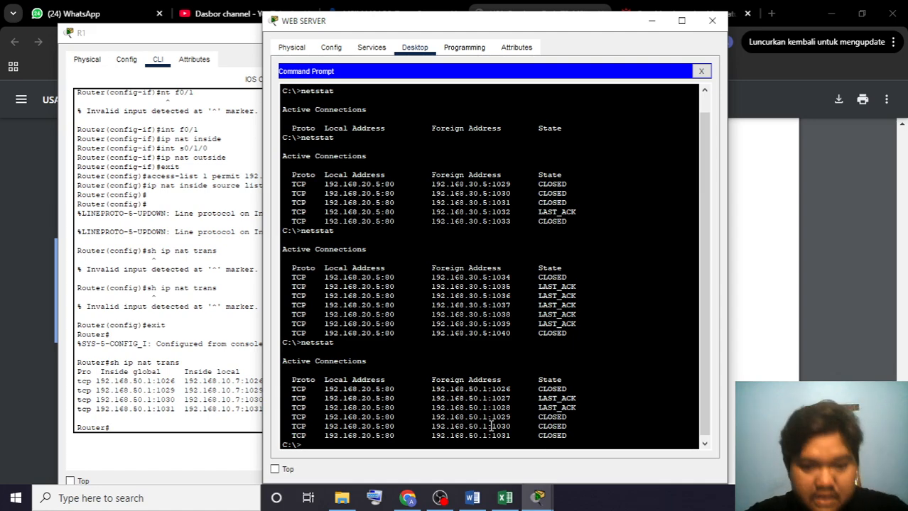
{"action": "left_click", "coordinate": [214, 226]}
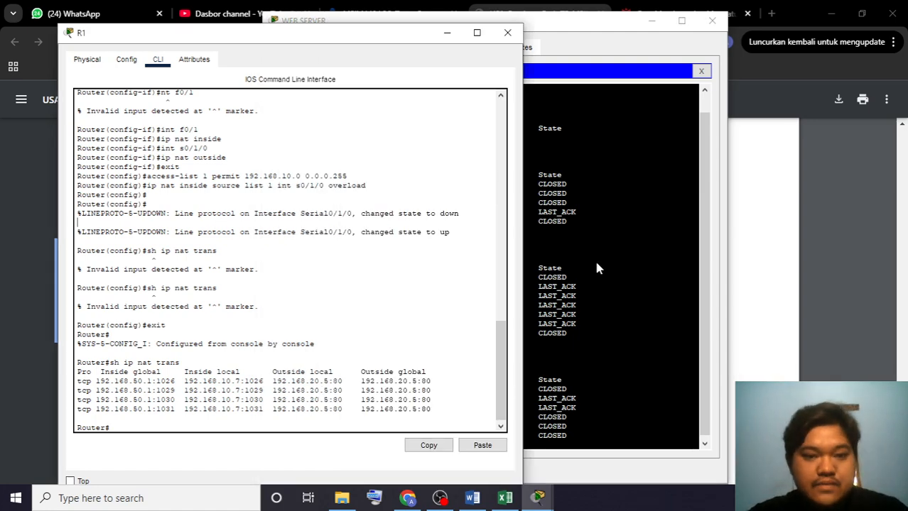
- Switch to the guide in the browser and review its netstat explanation, the 192.168.50.1 address and the sample NAT translation table
{"action": "left_click", "coordinate": [778, 277]}
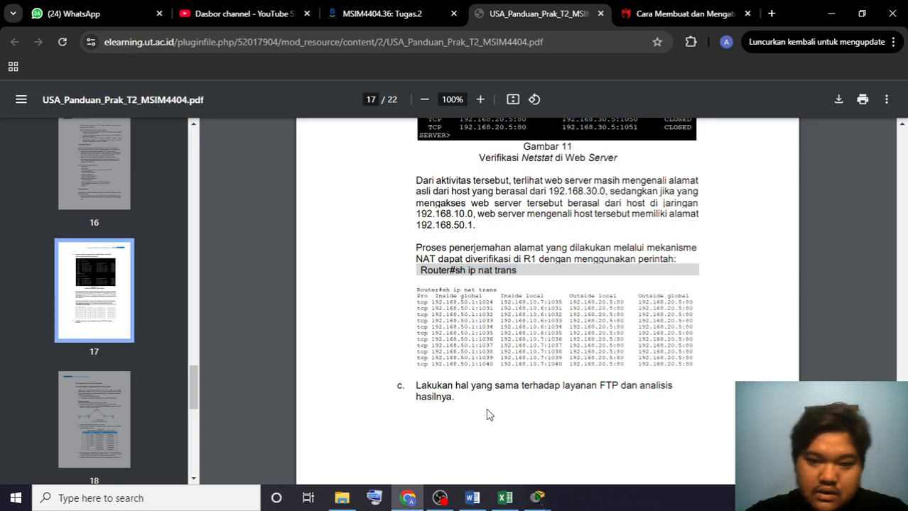
{"action": "scroll", "coordinate": [487, 414], "scroll_direction": "up", "scroll_amount": 5}
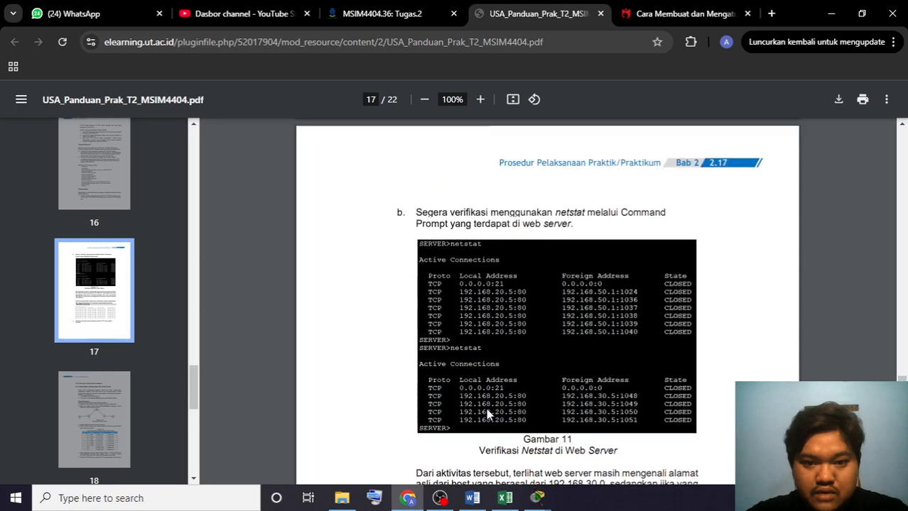
{"action": "scroll", "coordinate": [486, 412], "scroll_direction": "down", "scroll_amount": 4}
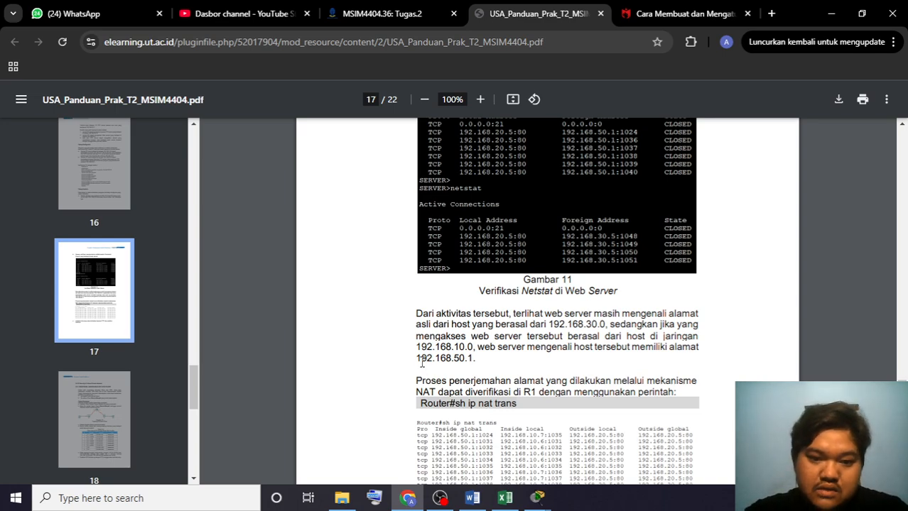
{"action": "left_click_drag", "start_coordinate": [422, 363], "coordinate": [477, 362]}
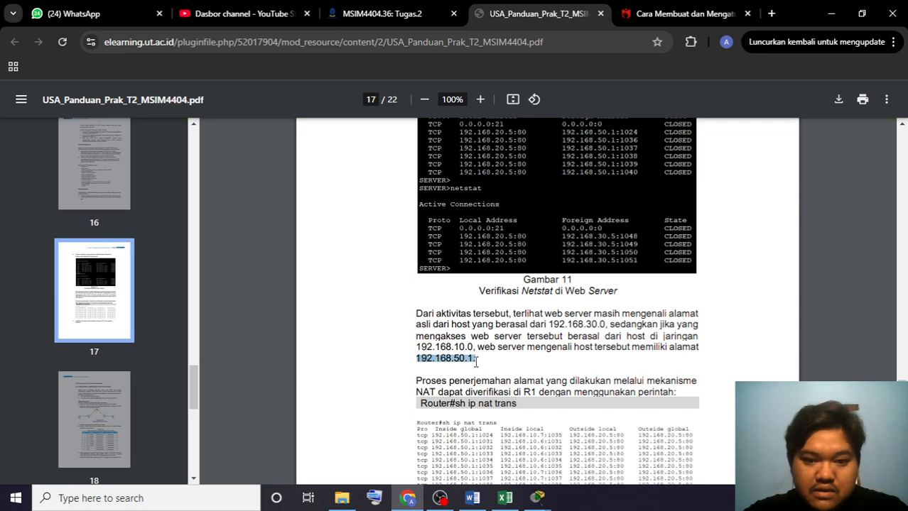
{"action": "left_click", "coordinate": [532, 370]}
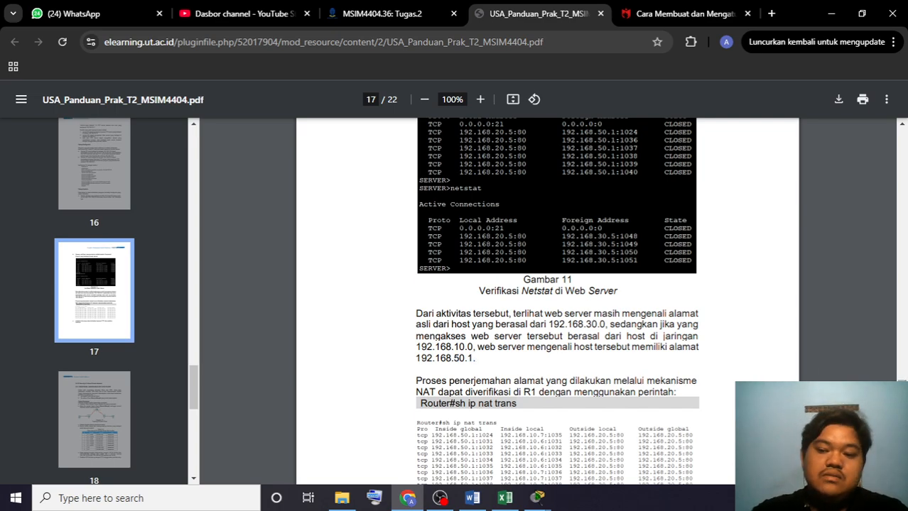
{"action": "scroll", "coordinate": [903, 377], "scroll_direction": "up", "scroll_amount": 7}
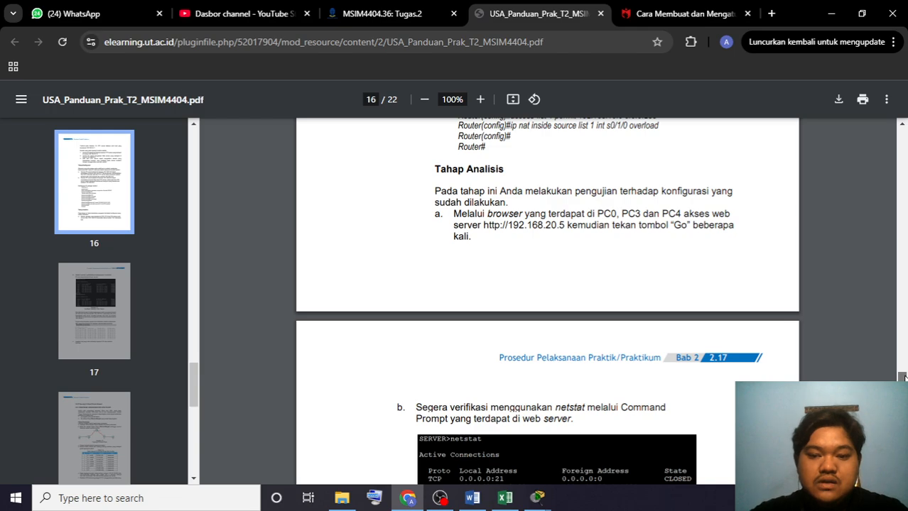
{"action": "scroll", "coordinate": [903, 378], "scroll_direction": "down", "scroll_amount": 5}
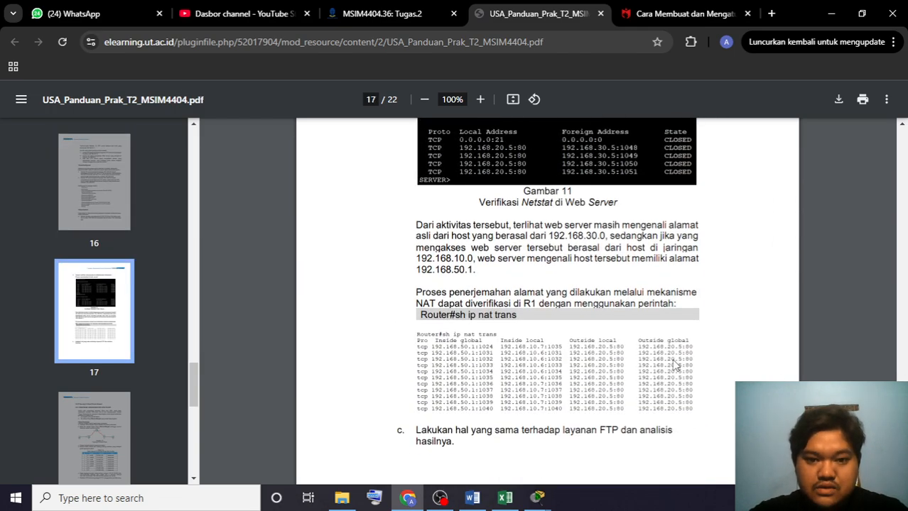